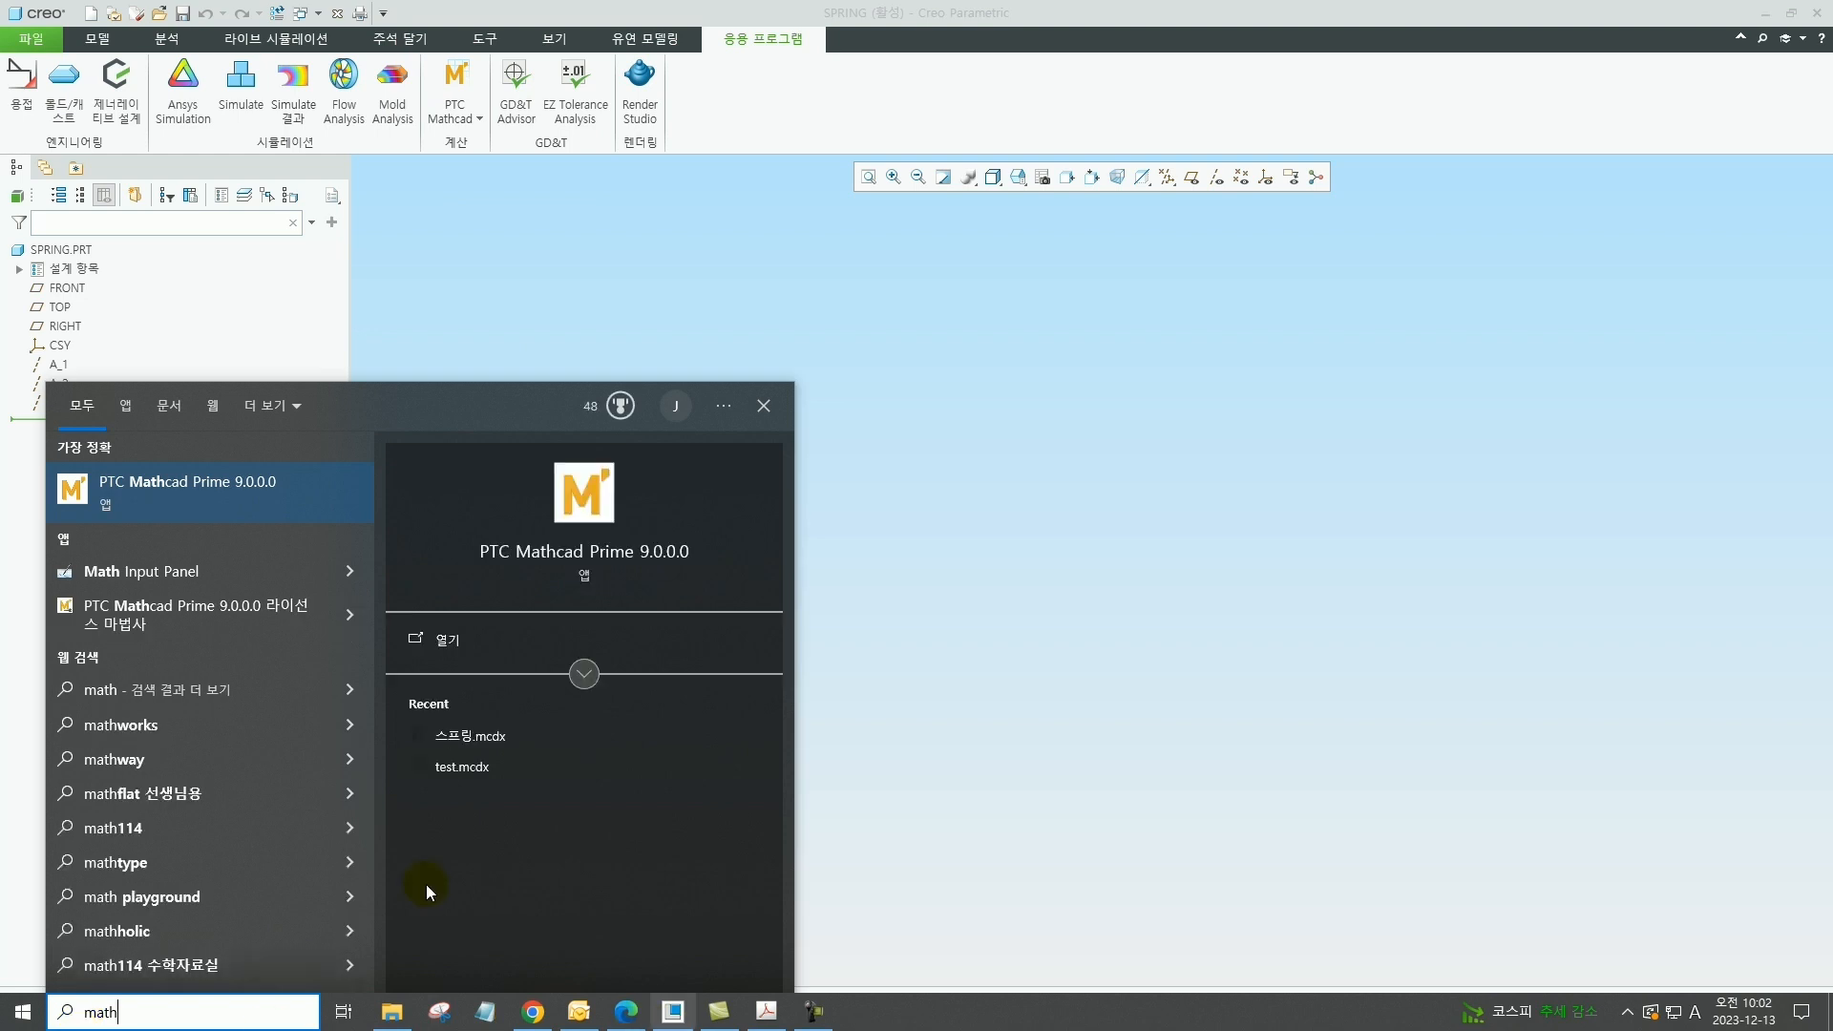
# Open PTC Mathcad Prime 9.0.0.0 and maximize its blank worksheet window
pyautogui.click(229, 494)
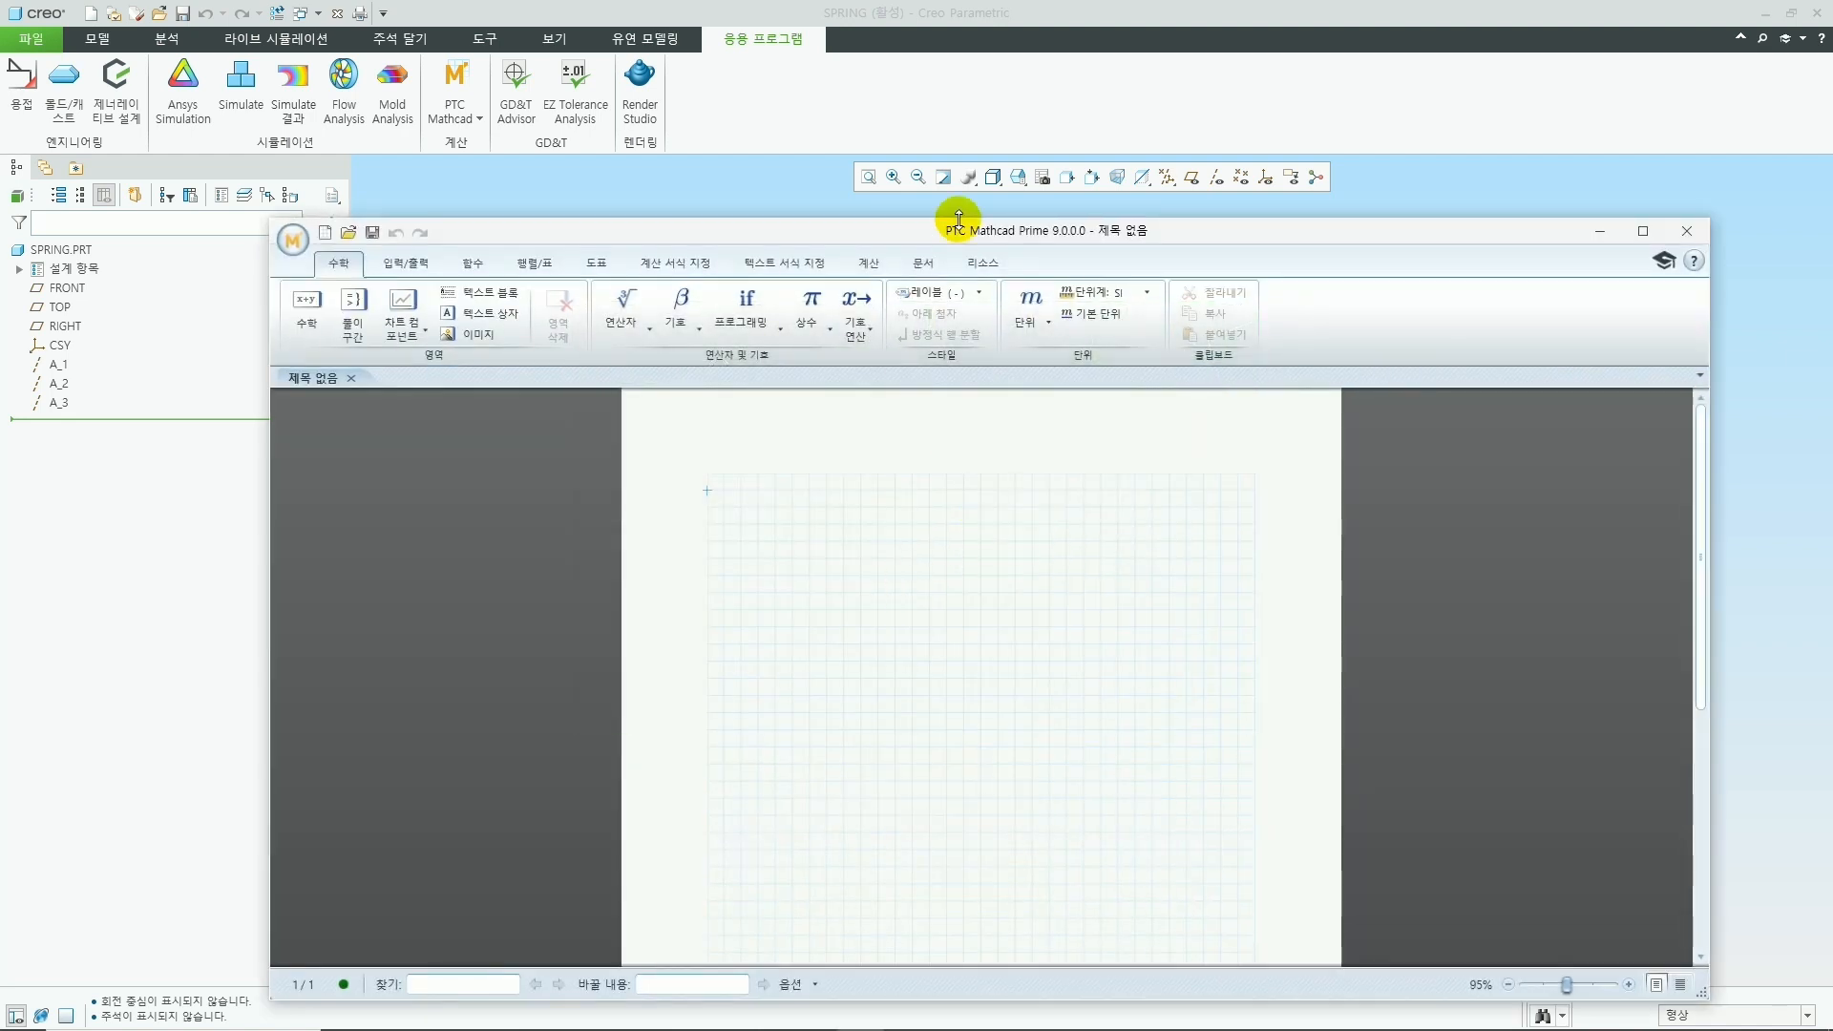
pyautogui.moveTo(1006, 232); pyautogui.dragTo(964, 244)
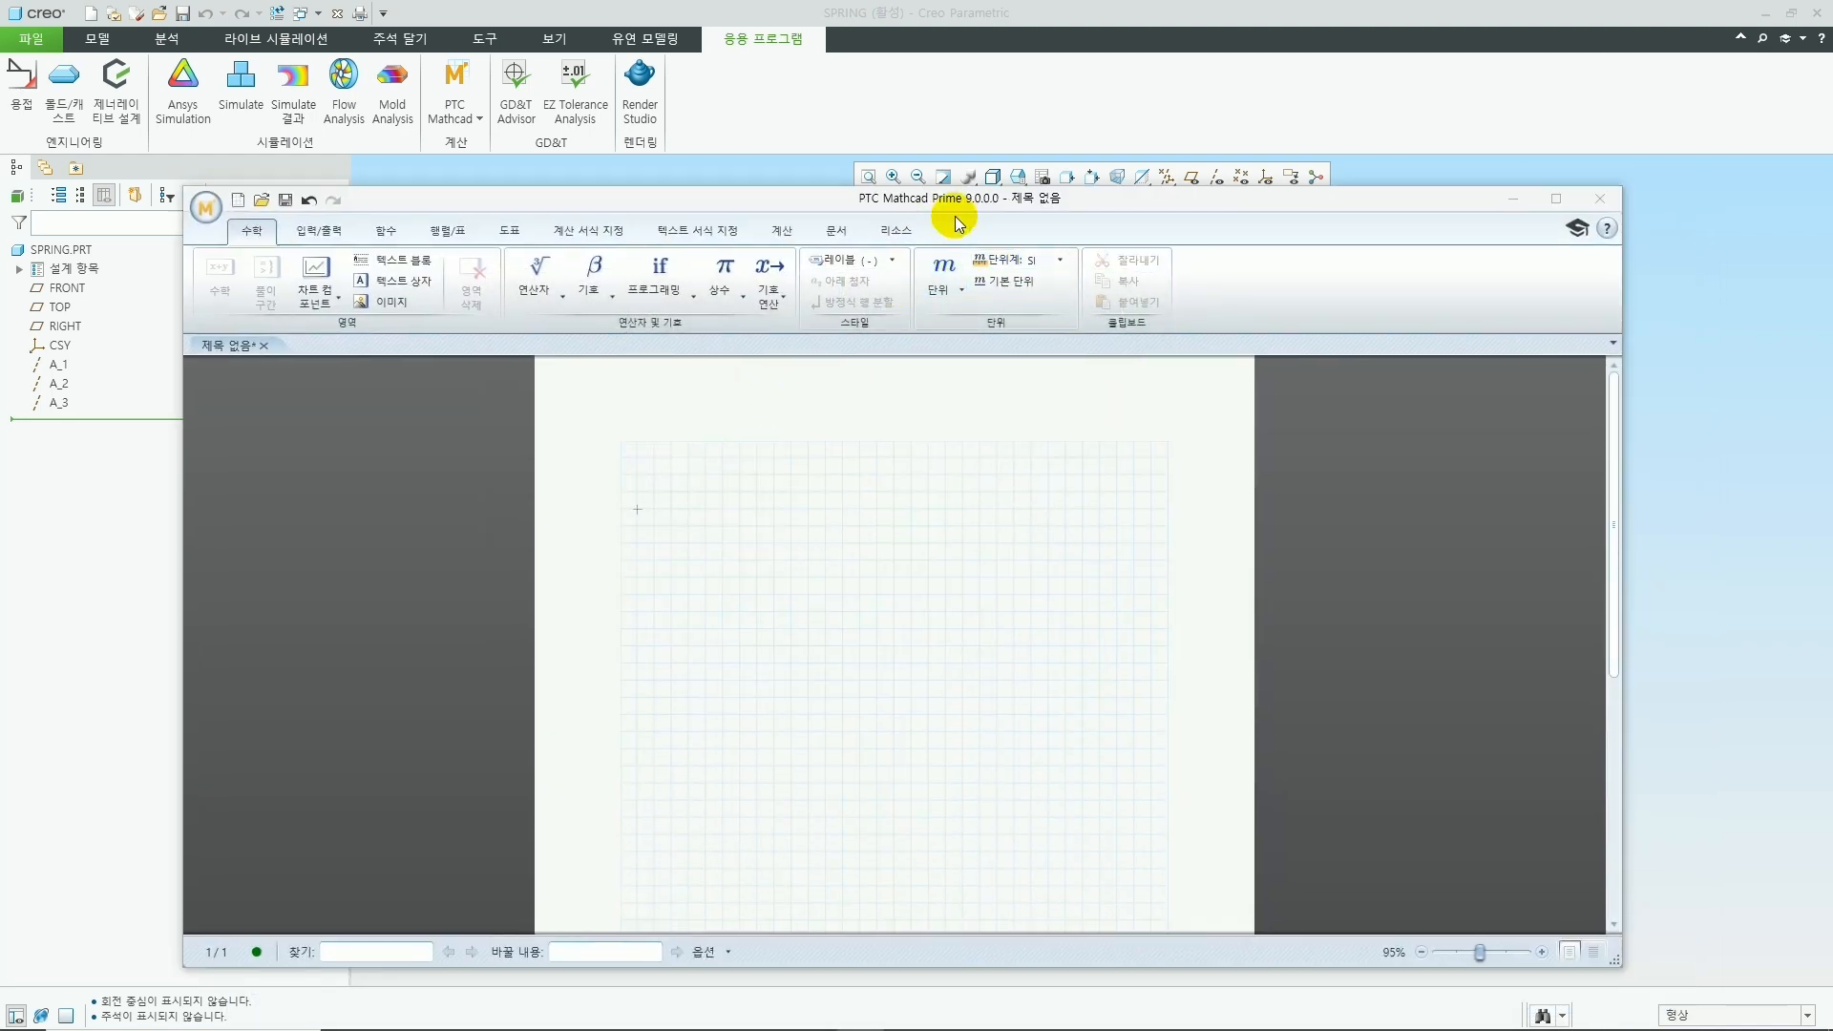
pyautogui.doubleClick(955, 202)
pyautogui.click(729, 352)
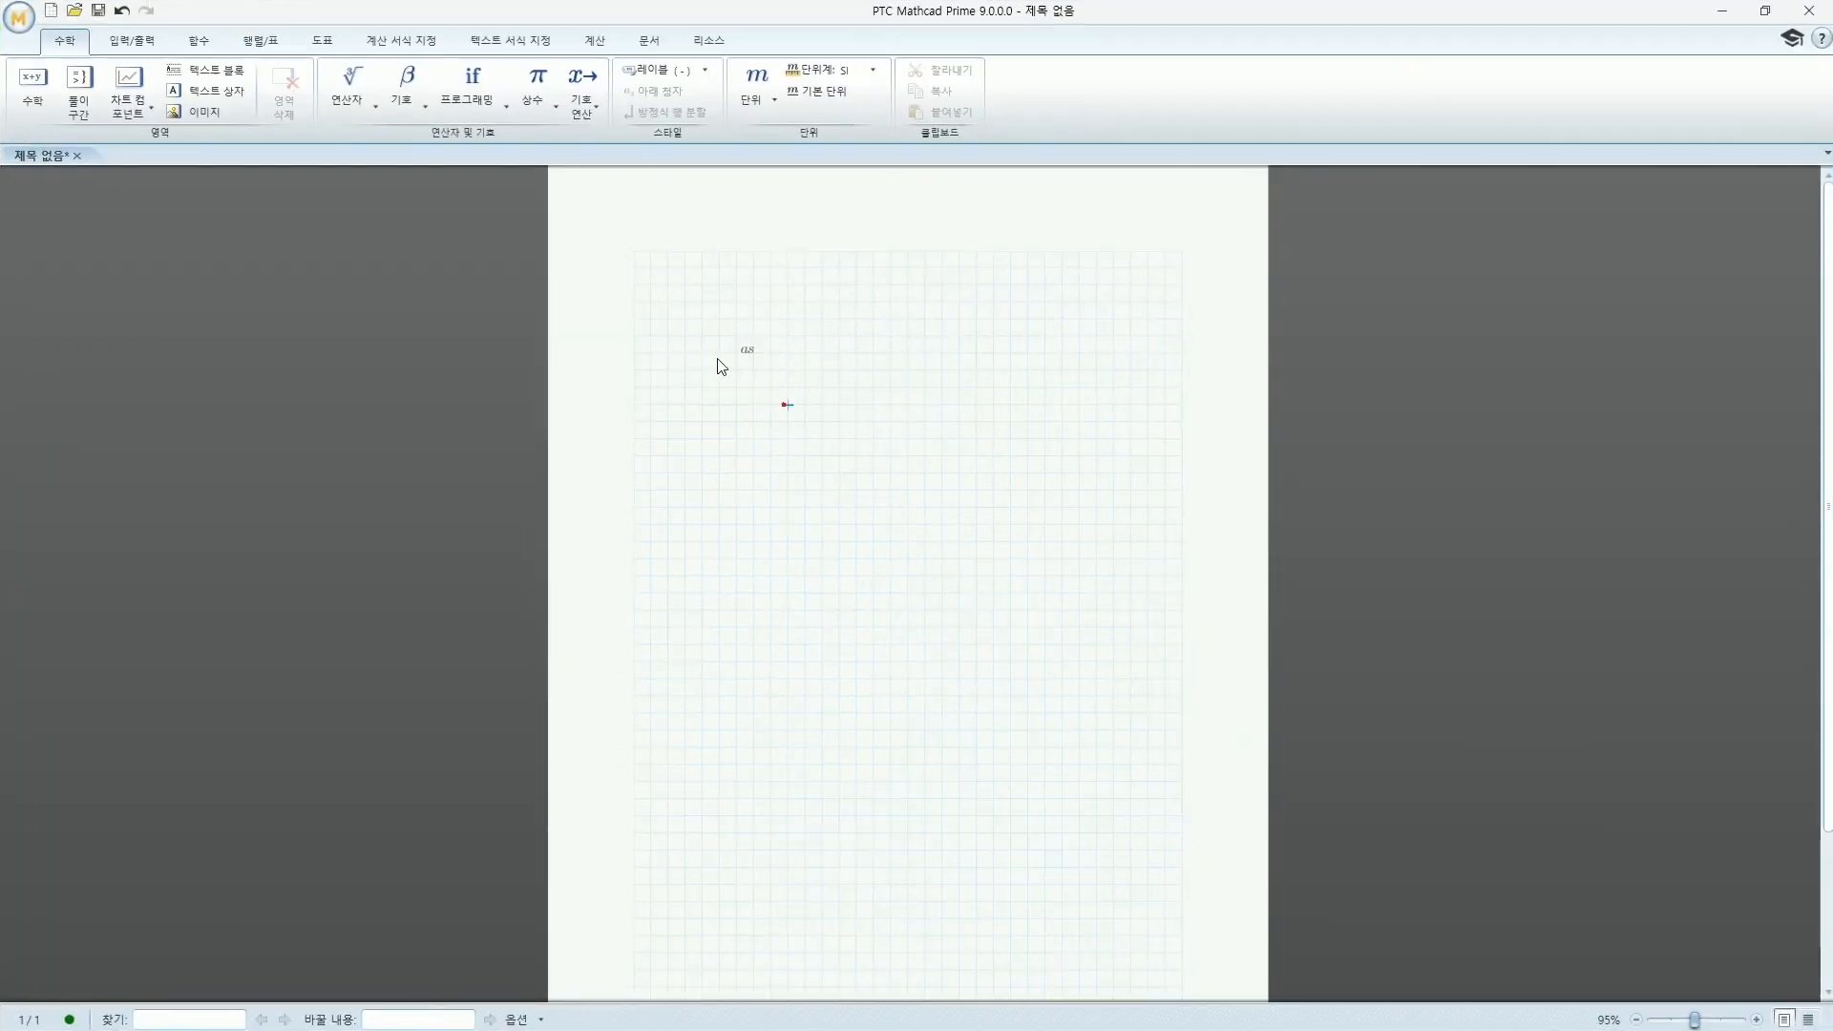
pyautogui.click(872, 559)
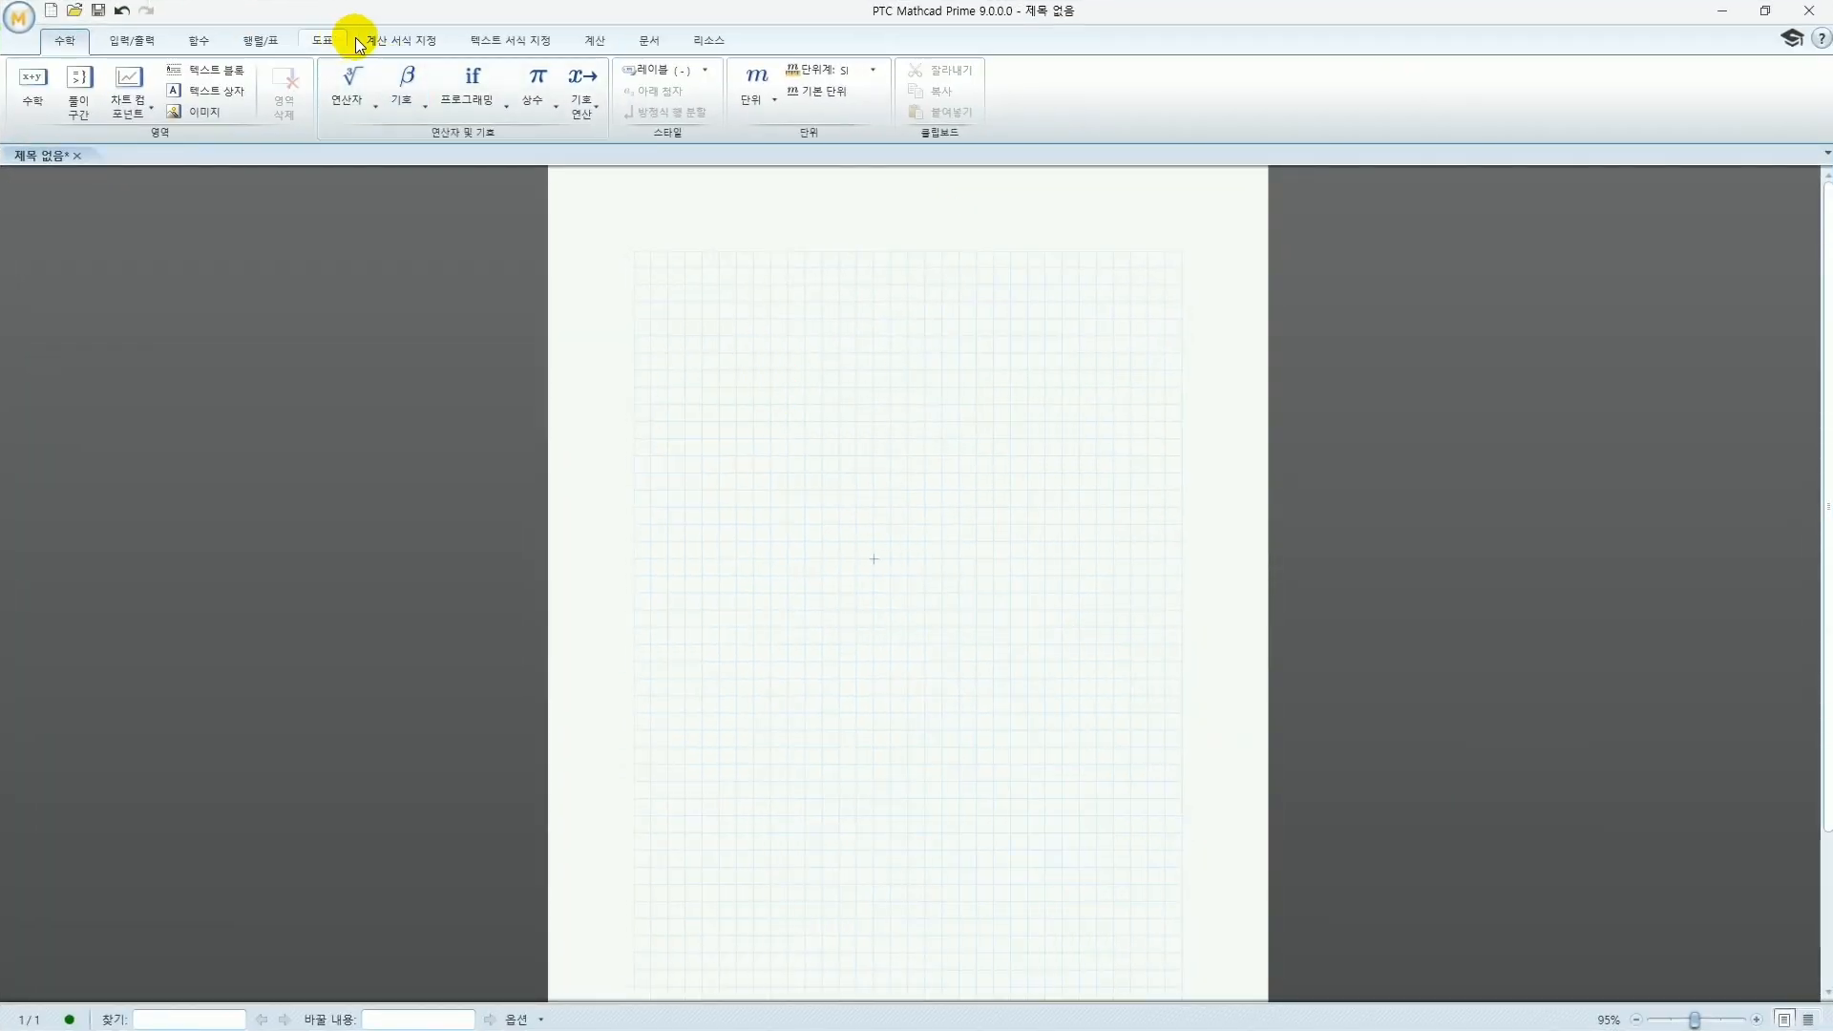
# Set the worksheet's text font size to 15
pyautogui.click(382, 40)
pyautogui.click(506, 40)
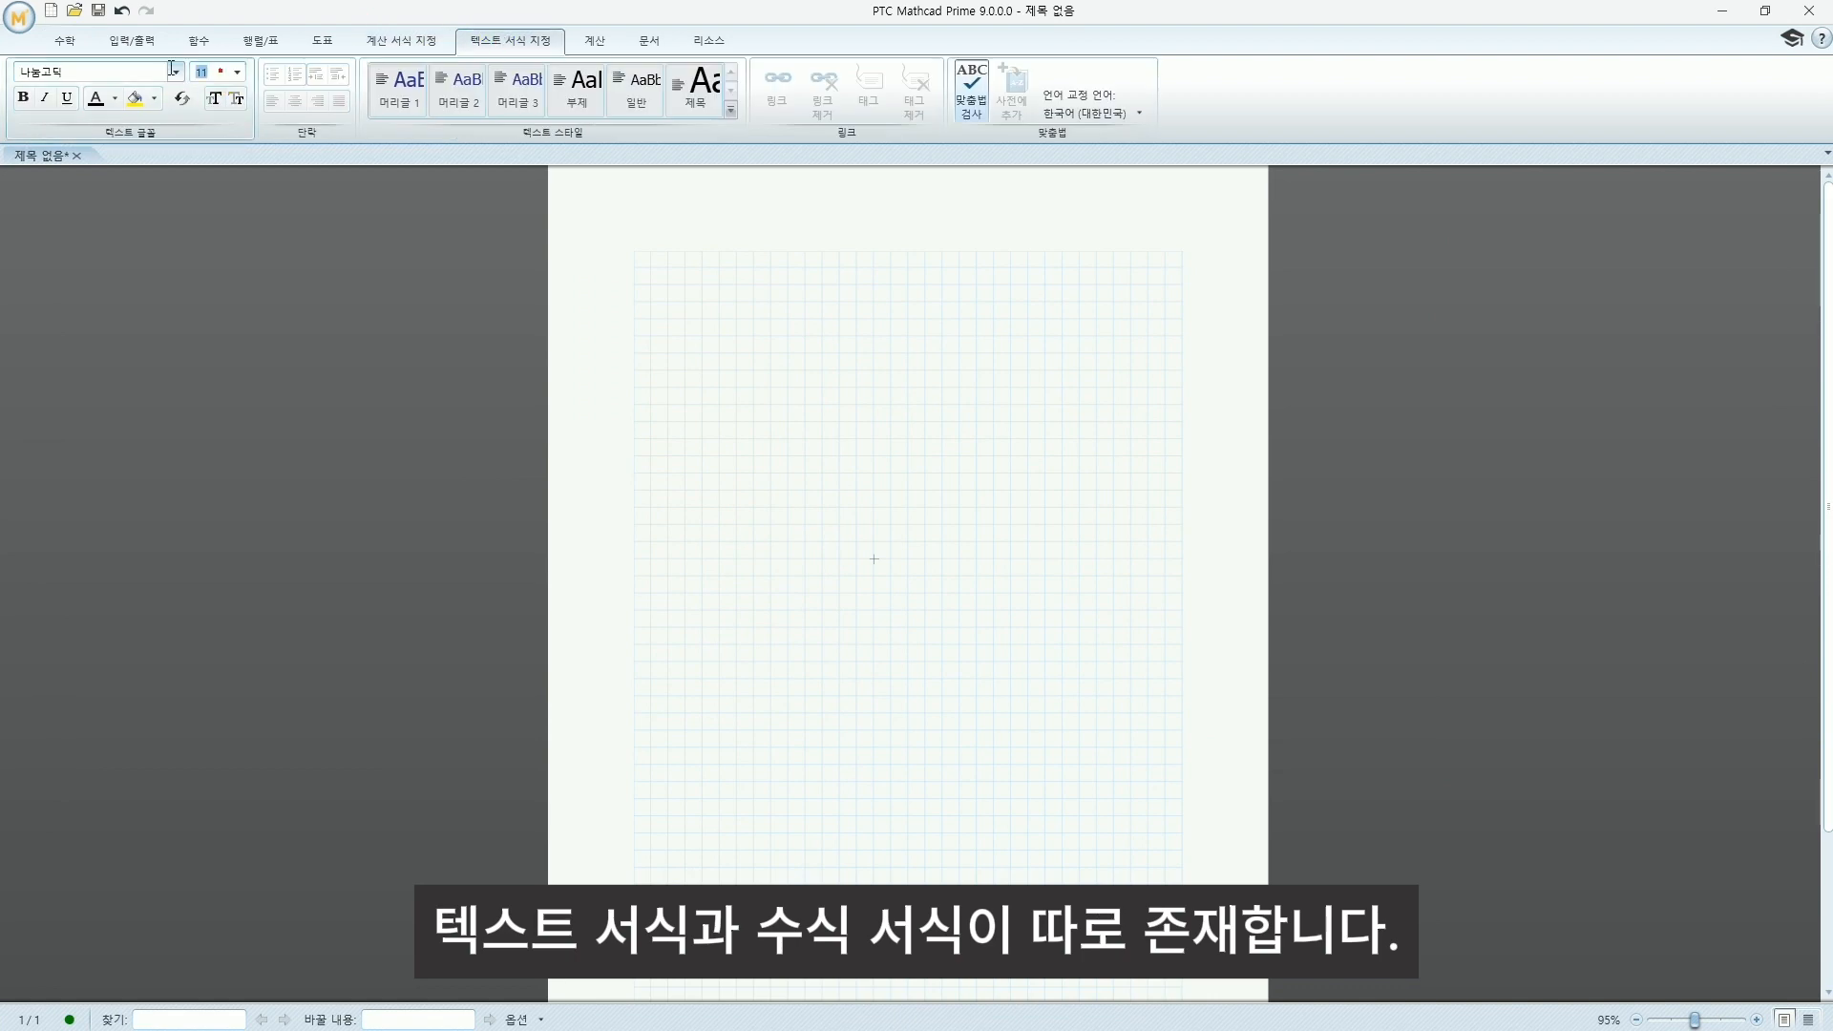
pyautogui.click(703, 284)
# Enter a global definition a≡4 near the worksheet's upper edge and a local definition a:=4 beneath it
pyautogui.click(665, 341)
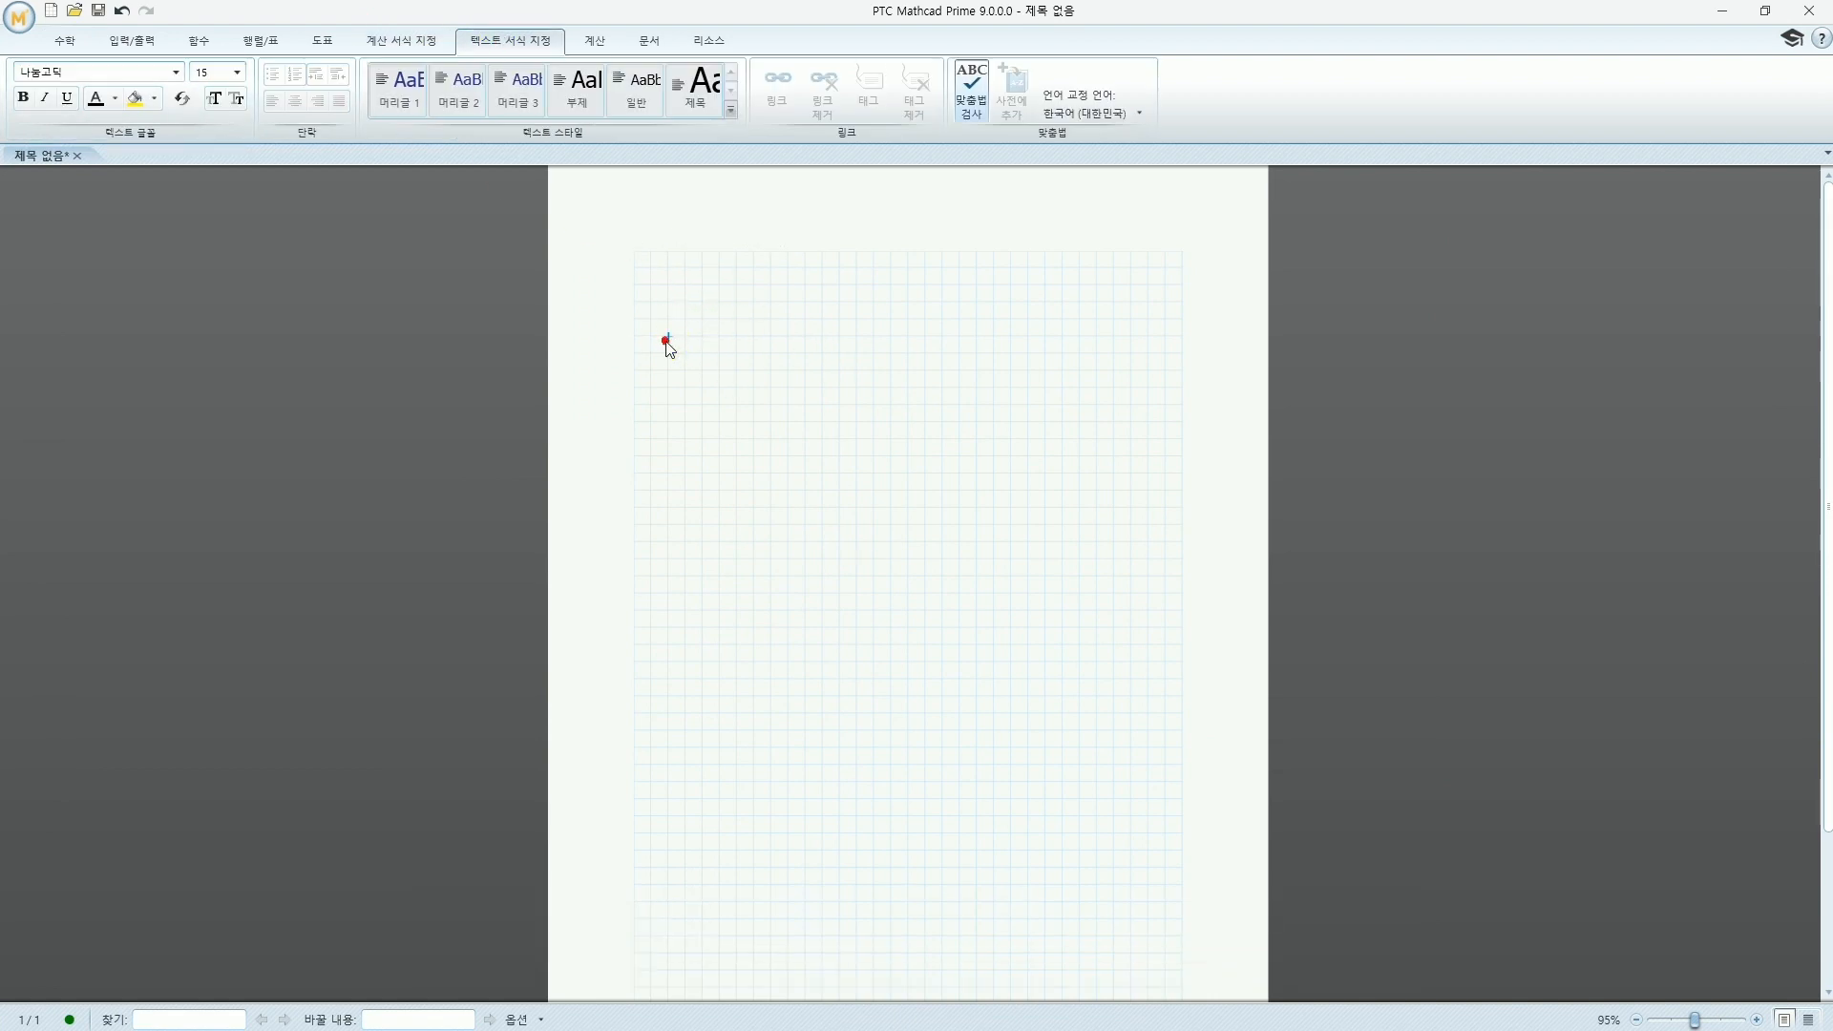
pyautogui.write('a≔4')
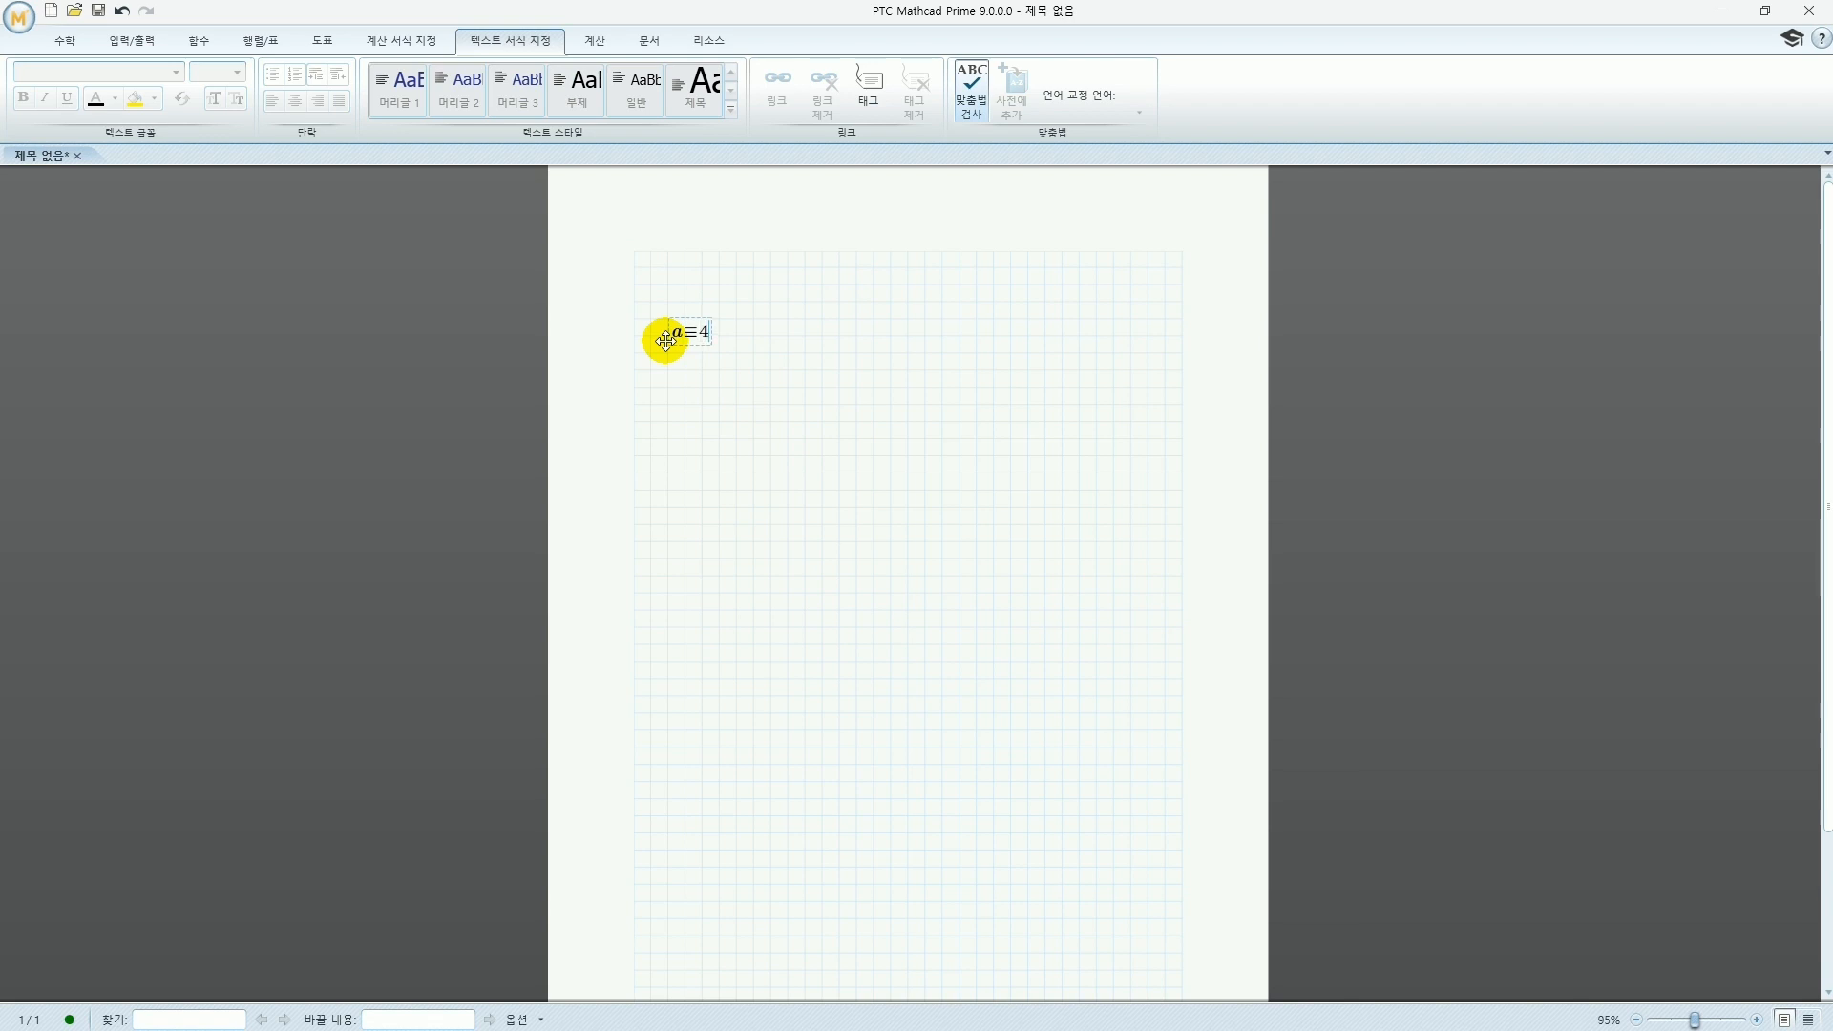
pyautogui.press('Return')
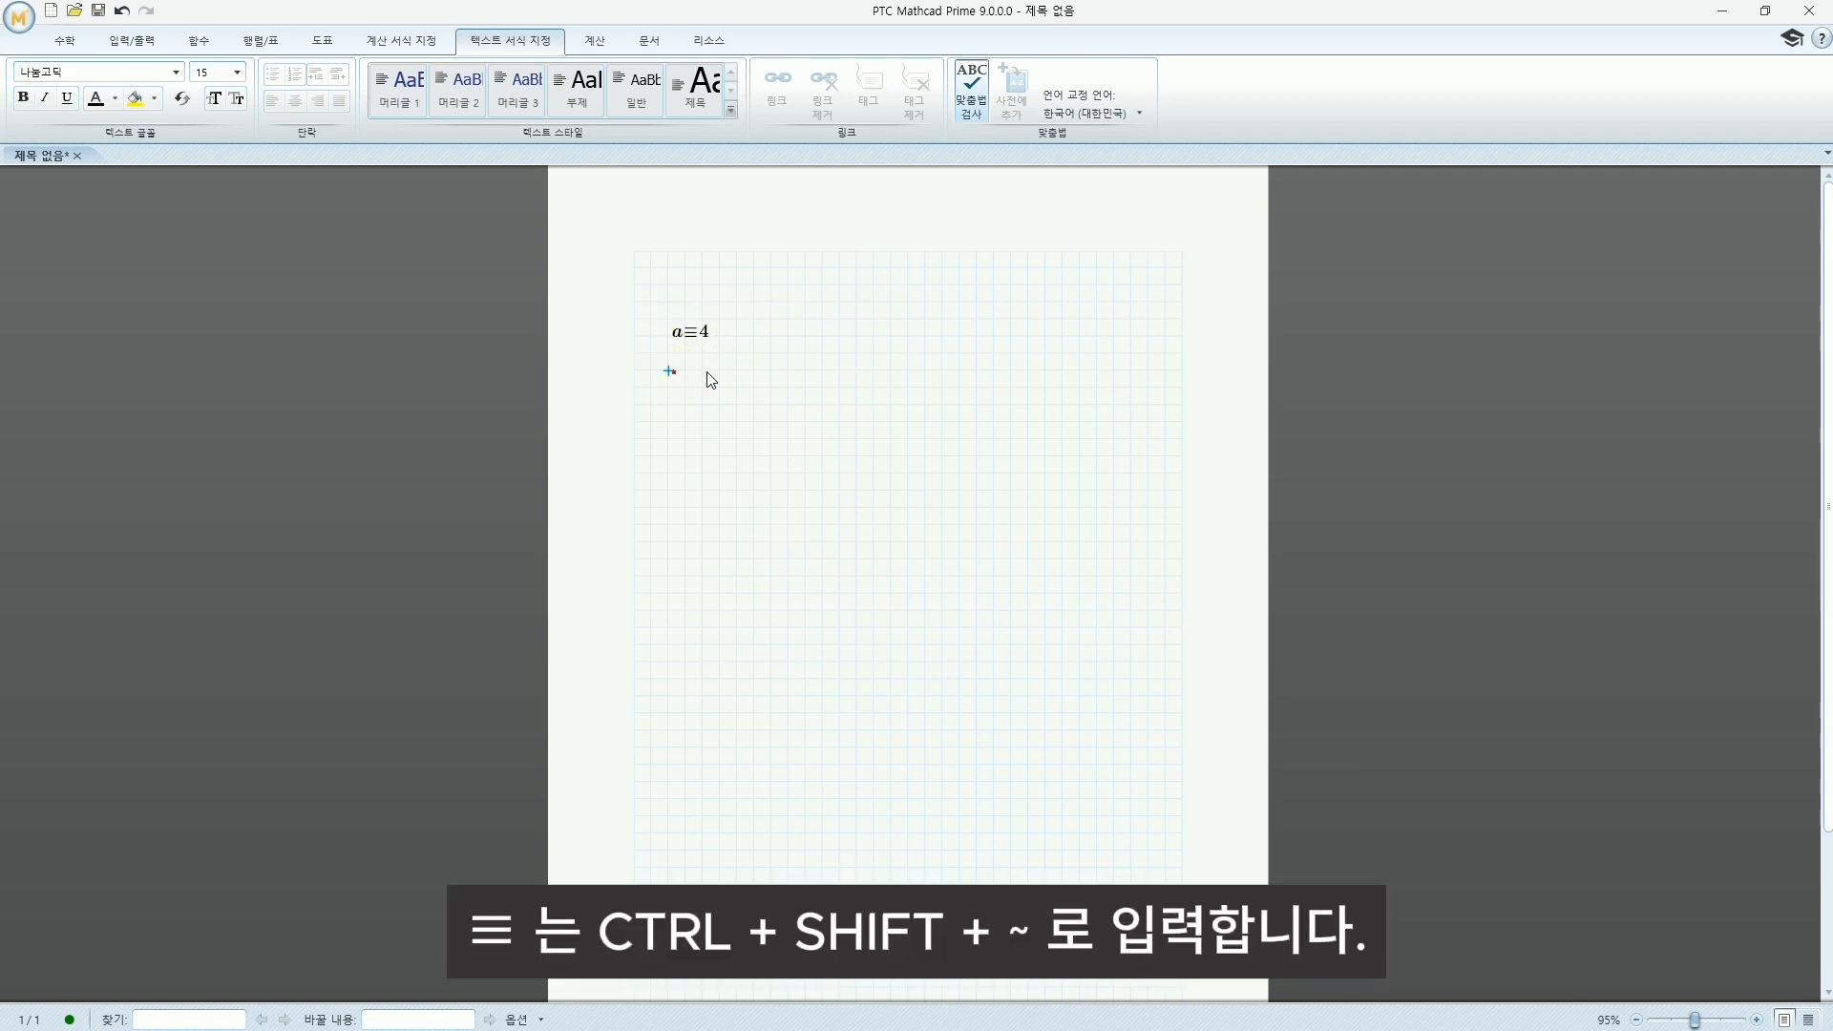
pyautogui.write('a:4')
pyautogui.click(958, 422)
pyautogui.moveTo(647, 388); pyautogui.dragTo(750, 351)
# Define b:=5 beside the a definitions and evaluate b directly beneath it
pyautogui.click(848, 331)
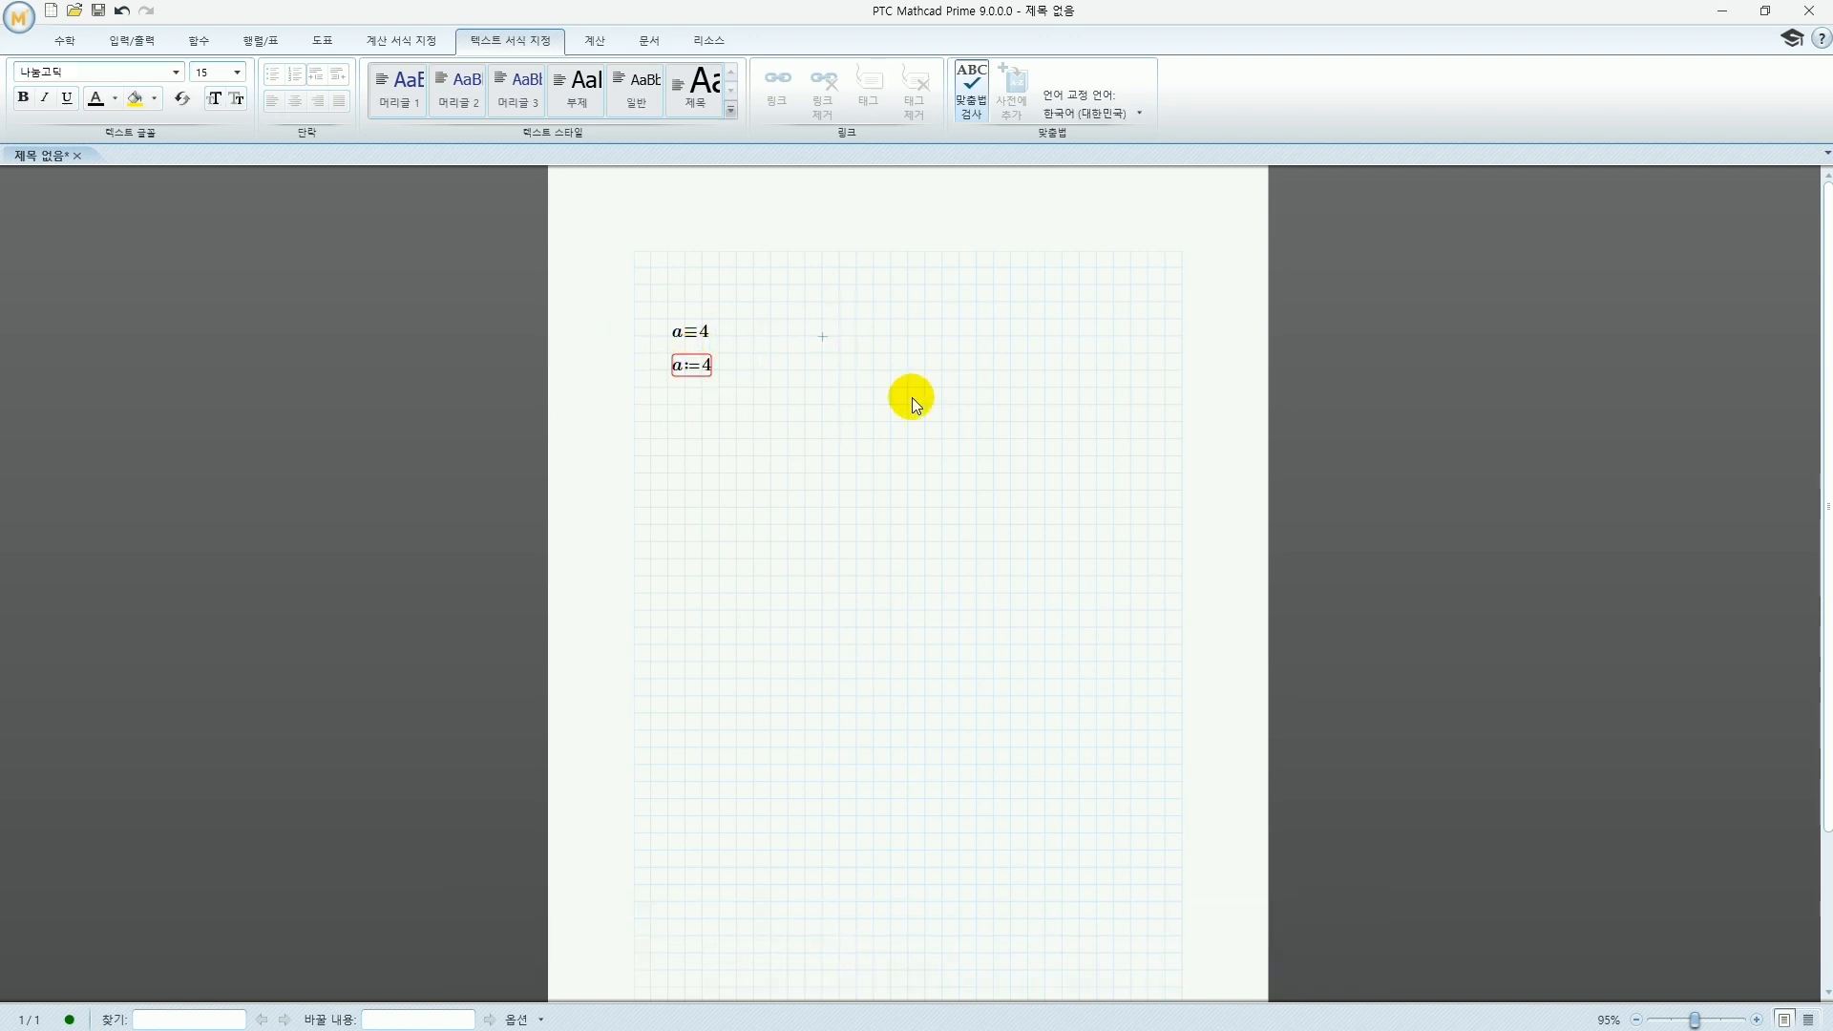
pyautogui.write('b:5')
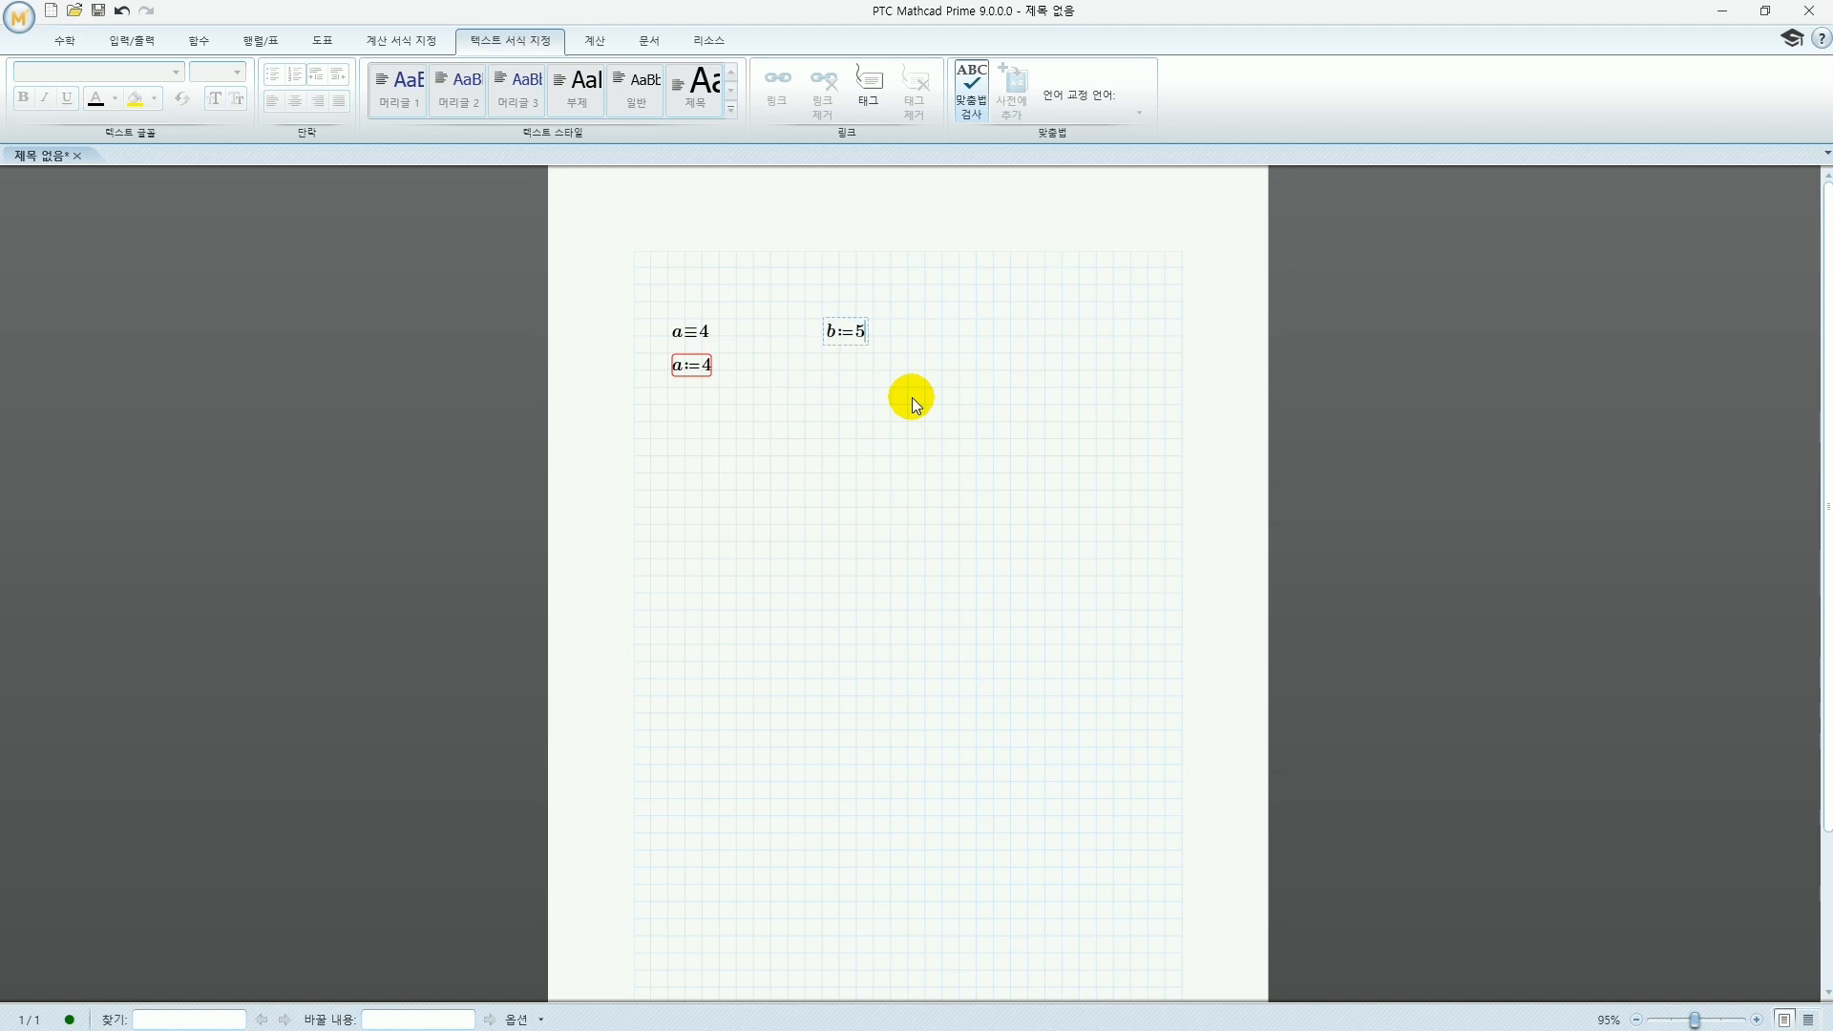
pyautogui.click(925, 402)
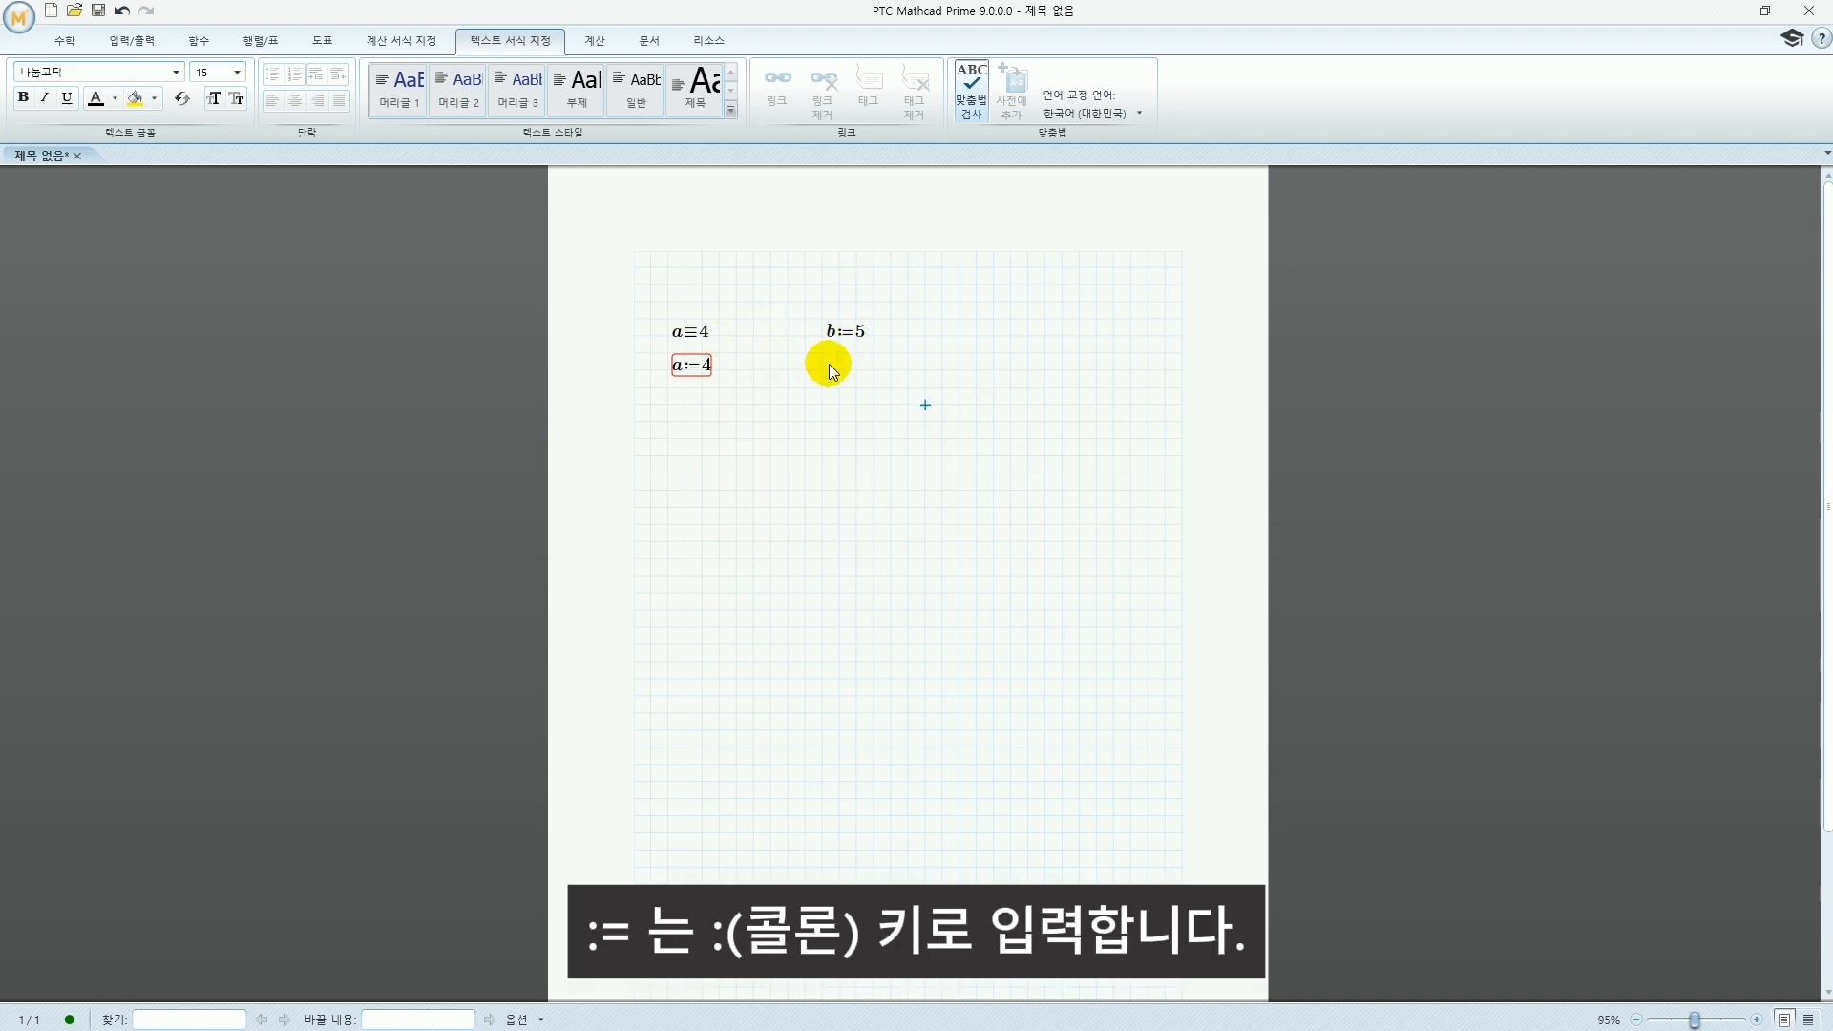
pyautogui.click(825, 368)
pyautogui.write('b=')
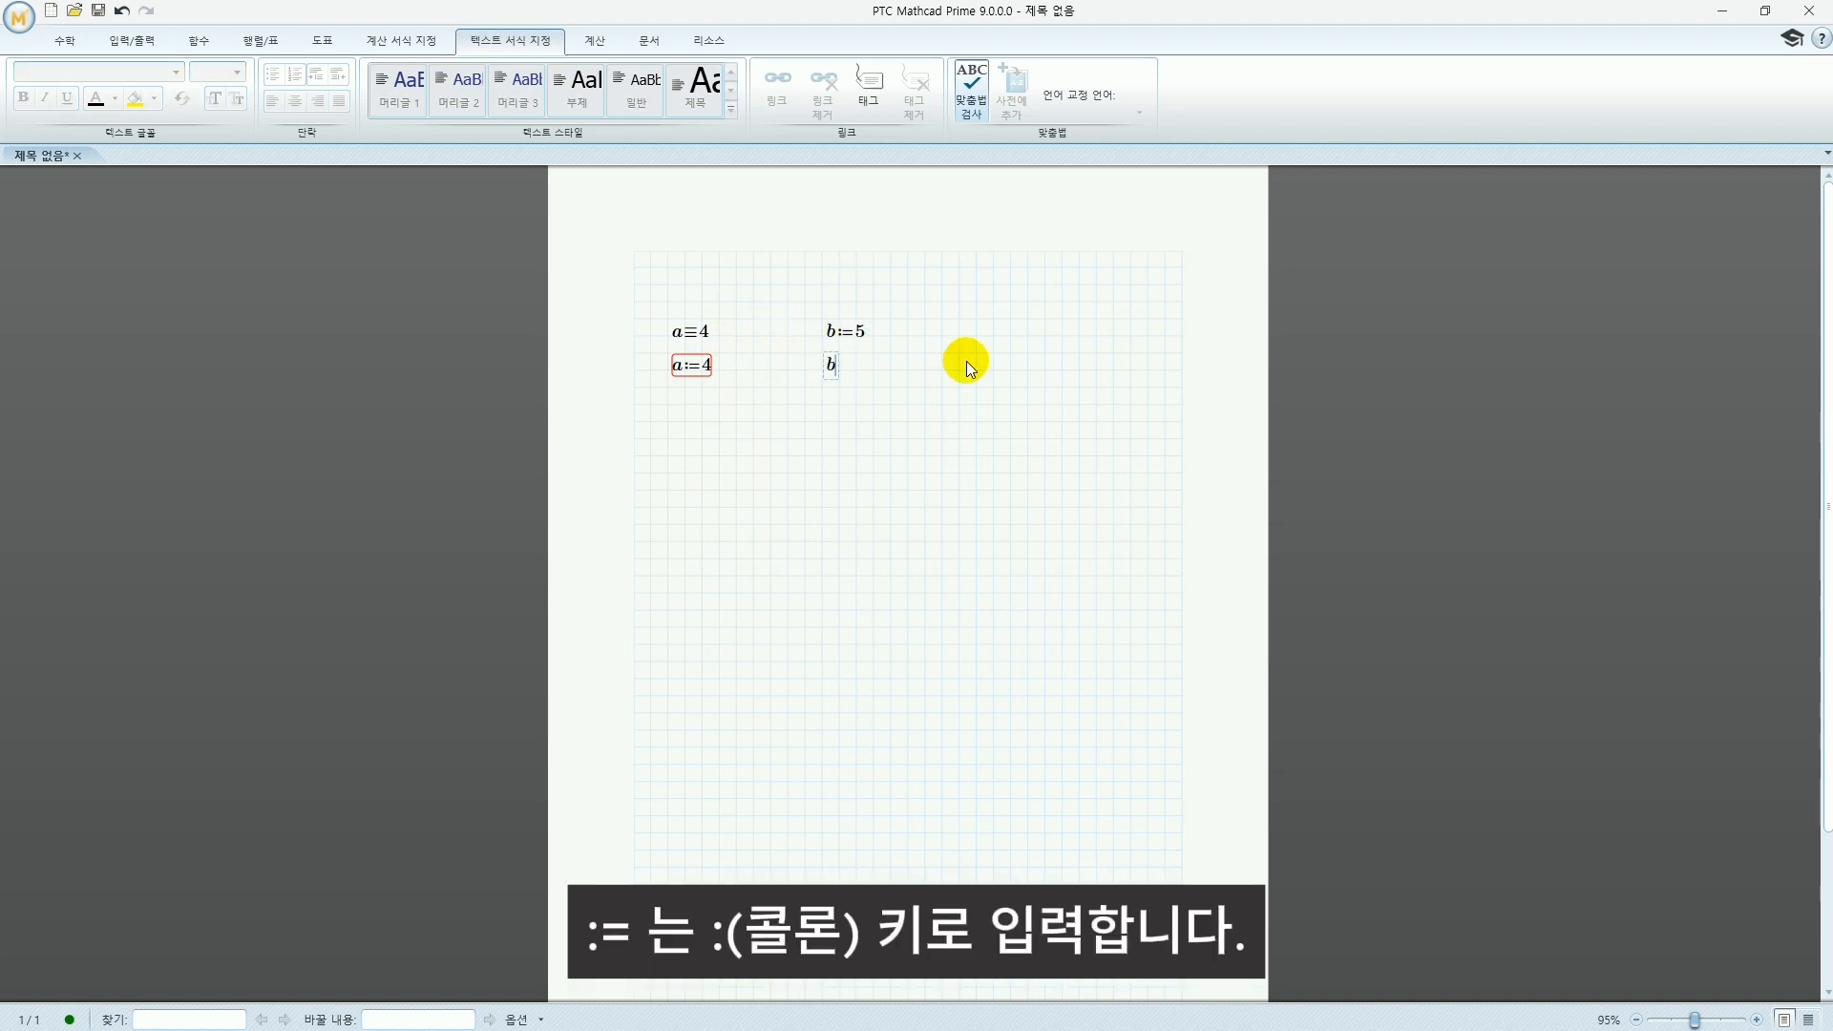
pyautogui.press('Return')
# Redefine b as 6 beneath the first evaluation and evaluate b again below that
pyautogui.write('b:6')
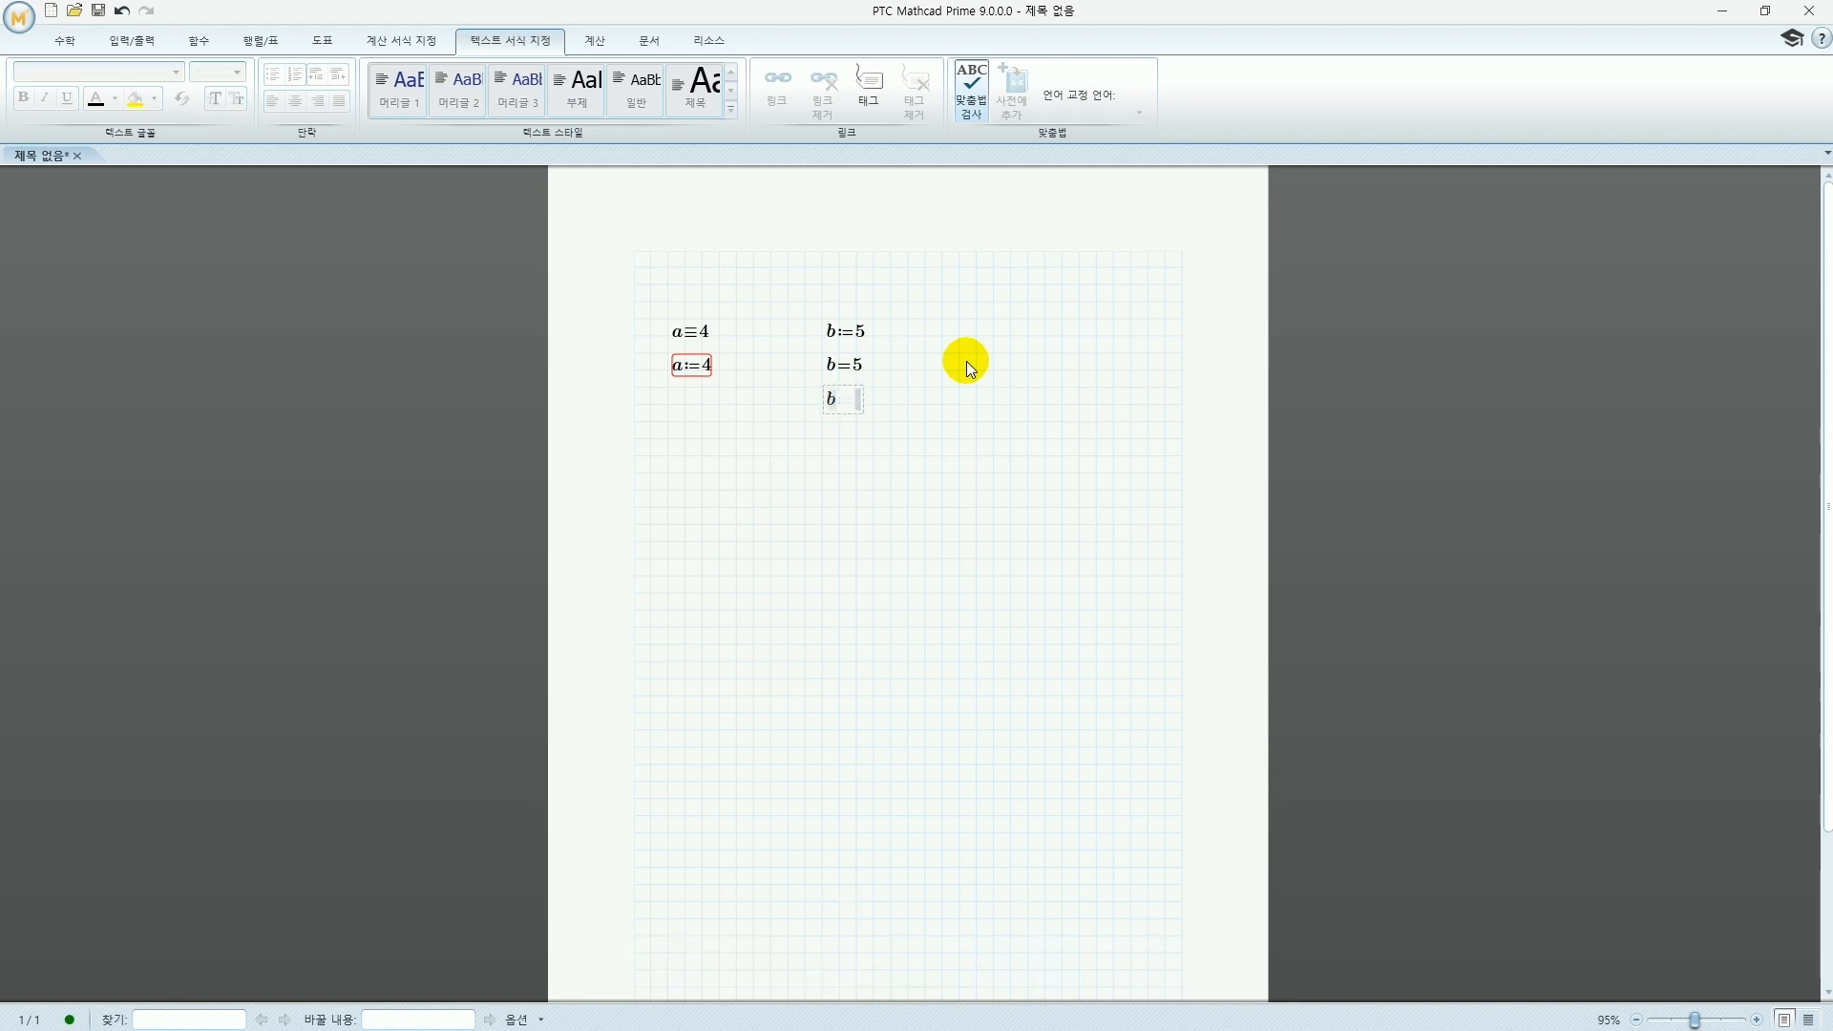
pyautogui.press('Return')
pyautogui.write('b=')
pyautogui.press('Return')
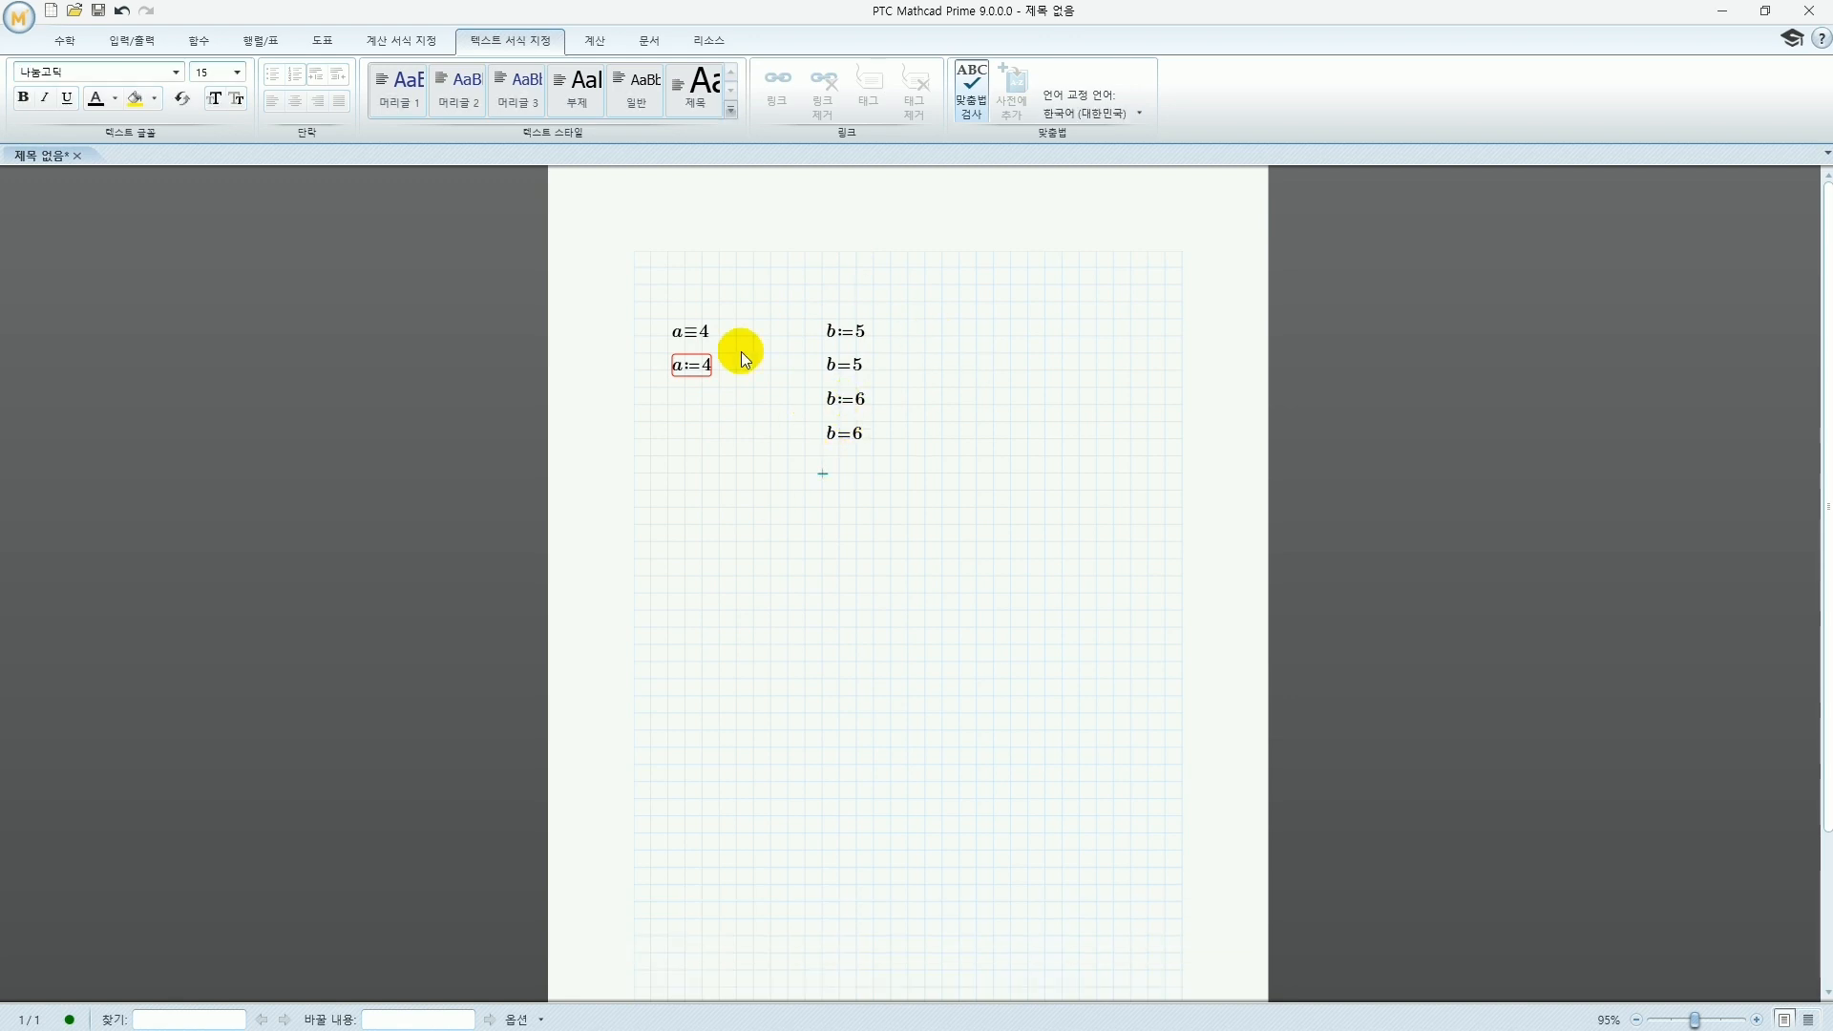
# Evaluate b on the same row as the b:=5 definition, and evaluate a+b just beneath
pyautogui.click(1006, 335)
pyautogui.write('b=')
pyautogui.press('Return')
pyautogui.click(1002, 381)
pyautogui.write('a+b')
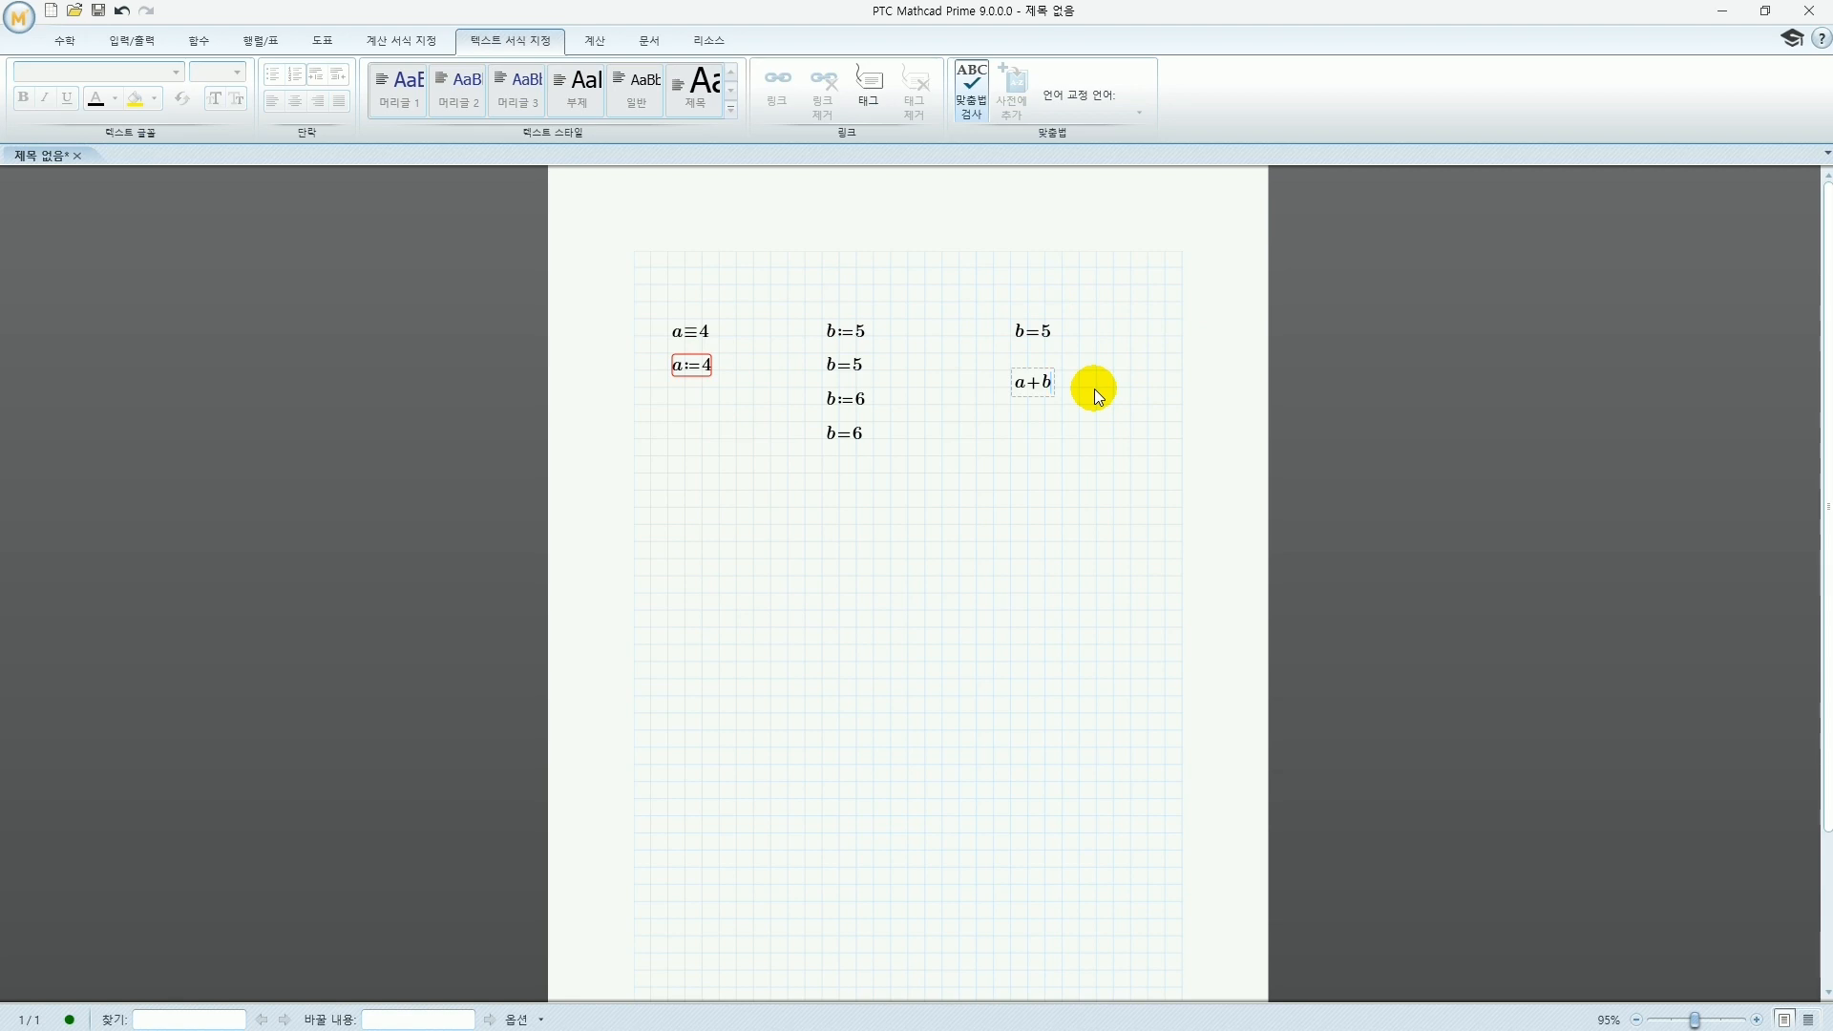
pyautogui.write('=9')
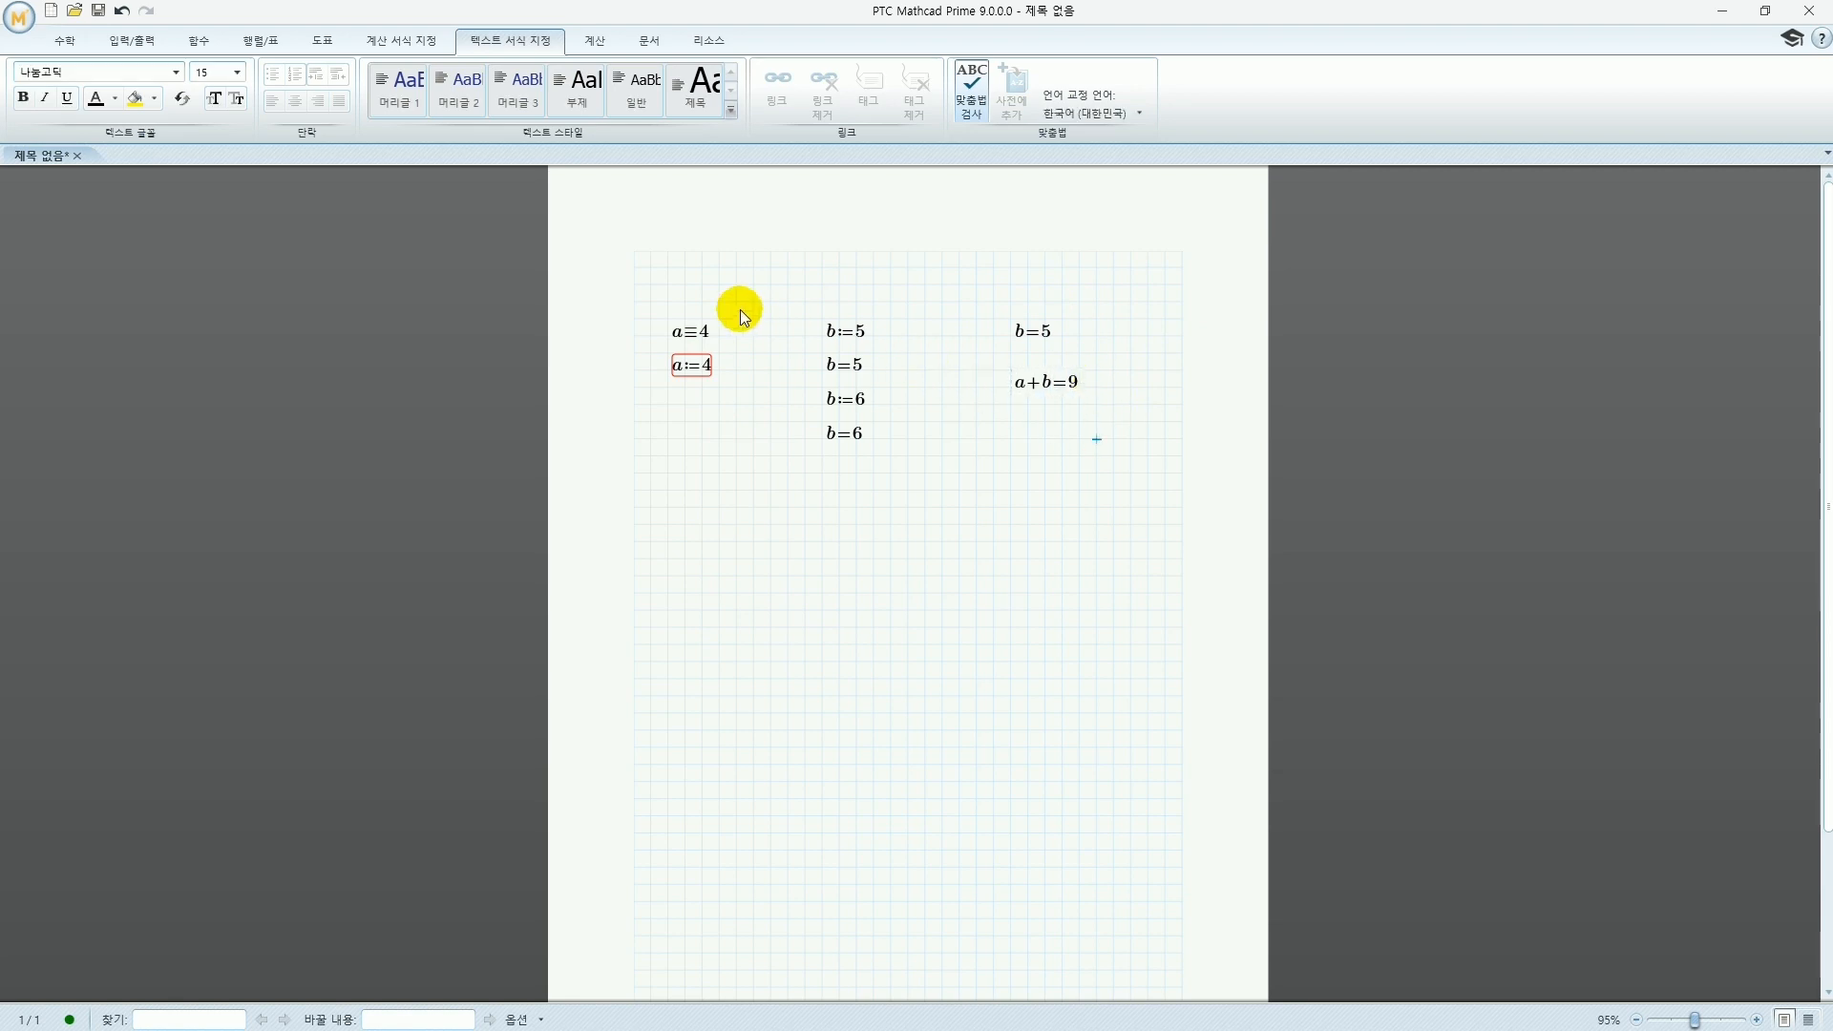
# Delete all the example a and b expressions from the worksheet
pyautogui.moveTo(596, 264); pyautogui.dragTo(1231, 556)
pyautogui.press('Delete')
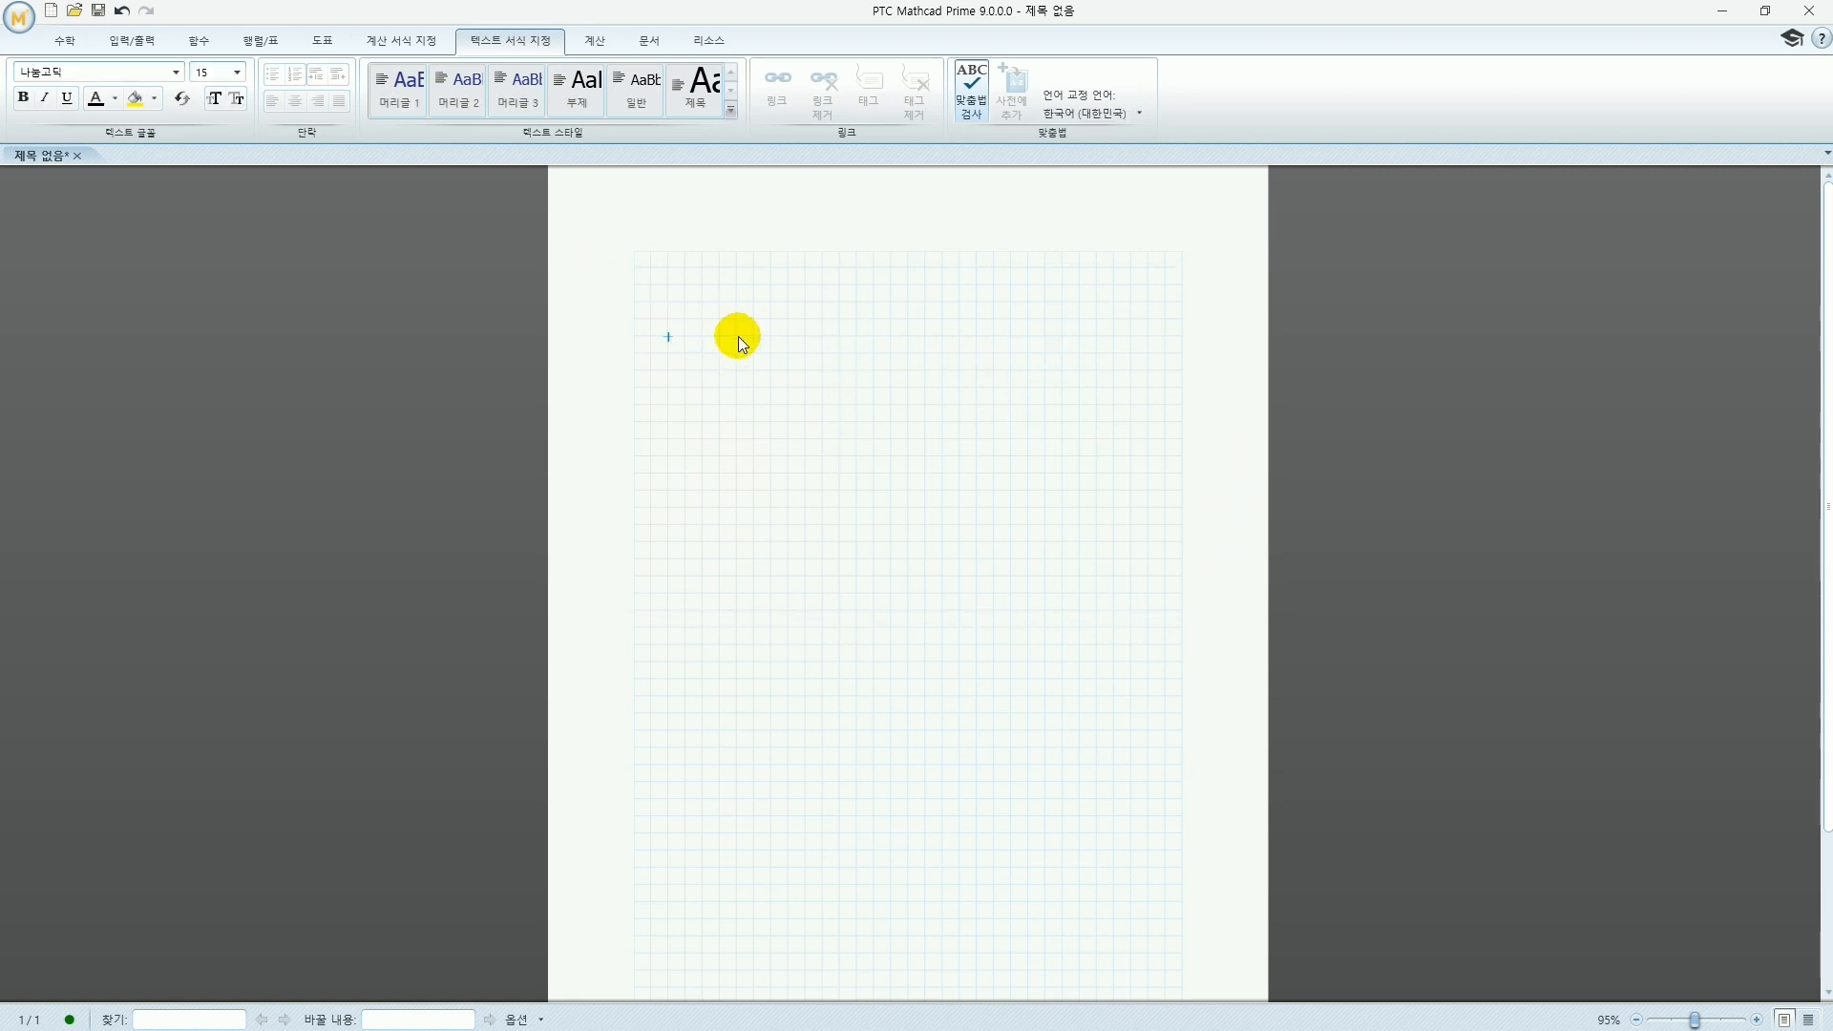
# Define the wire diameter d as 0.06 mm, adding the unit from the length units
pyautogui.write('d')
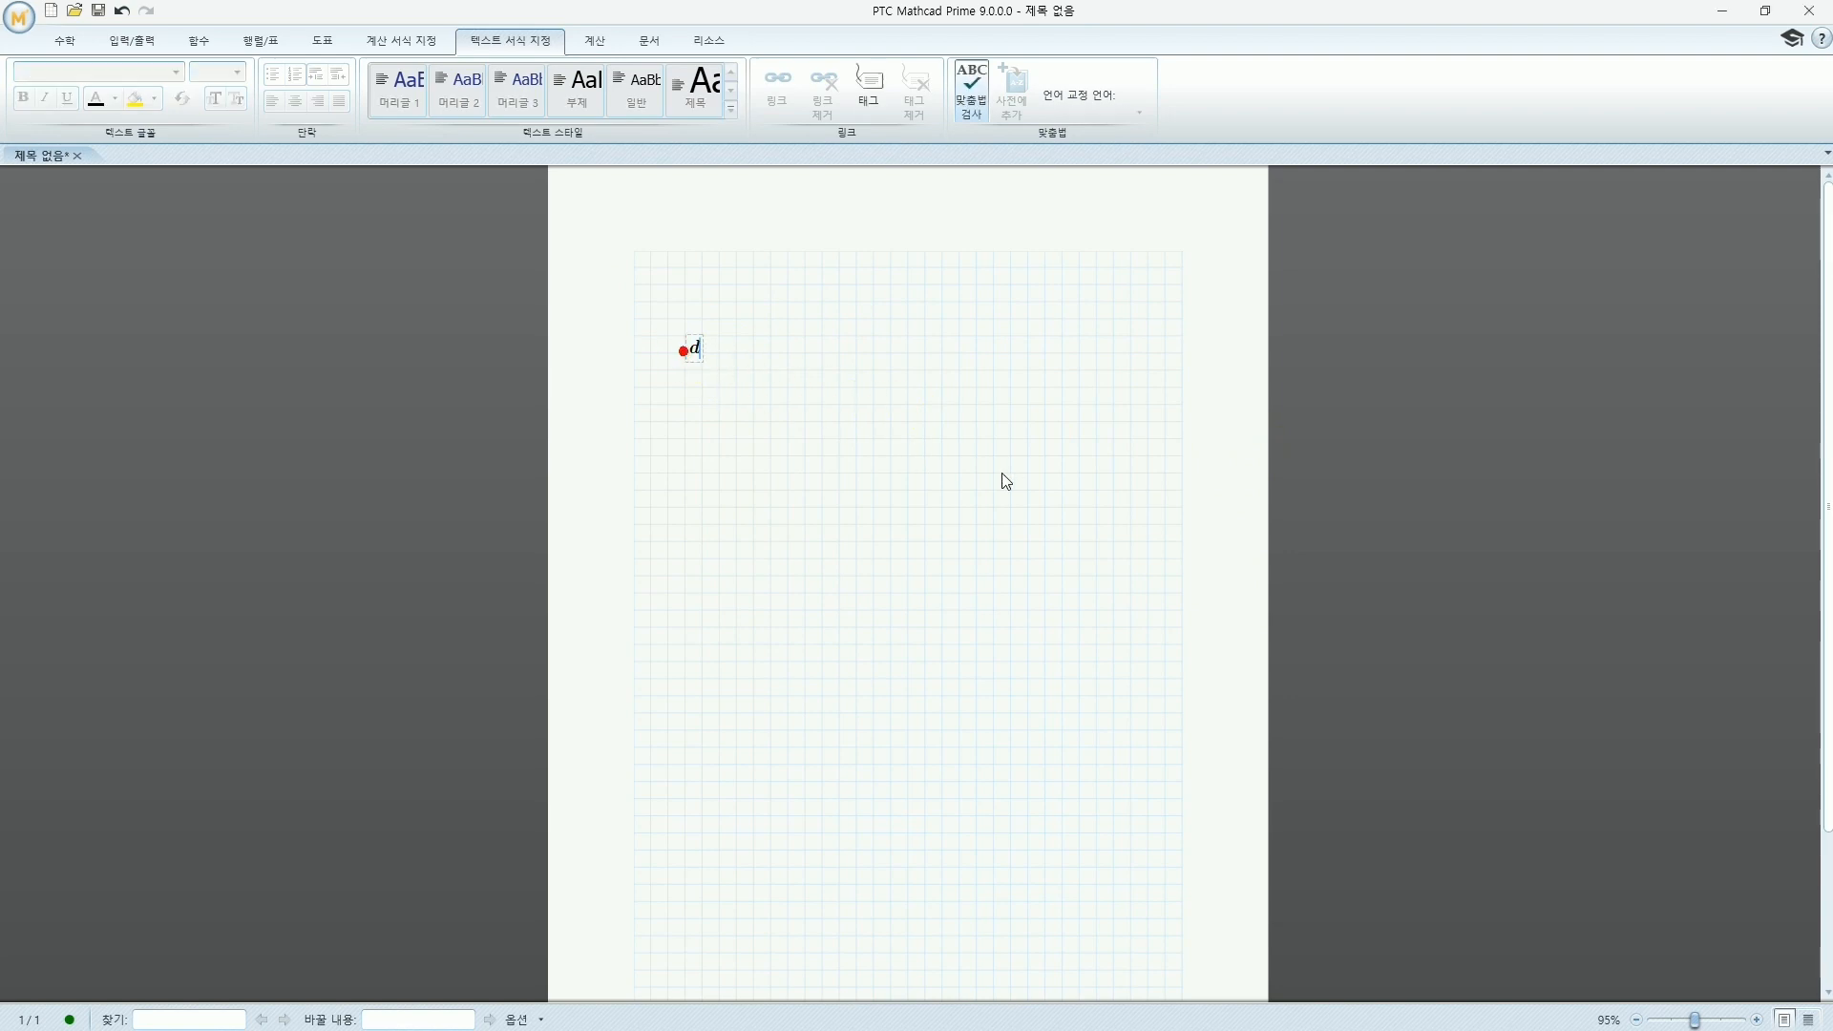
pyautogui.write(':=0.06')
pyautogui.click(64, 40)
pyautogui.click(744, 94)
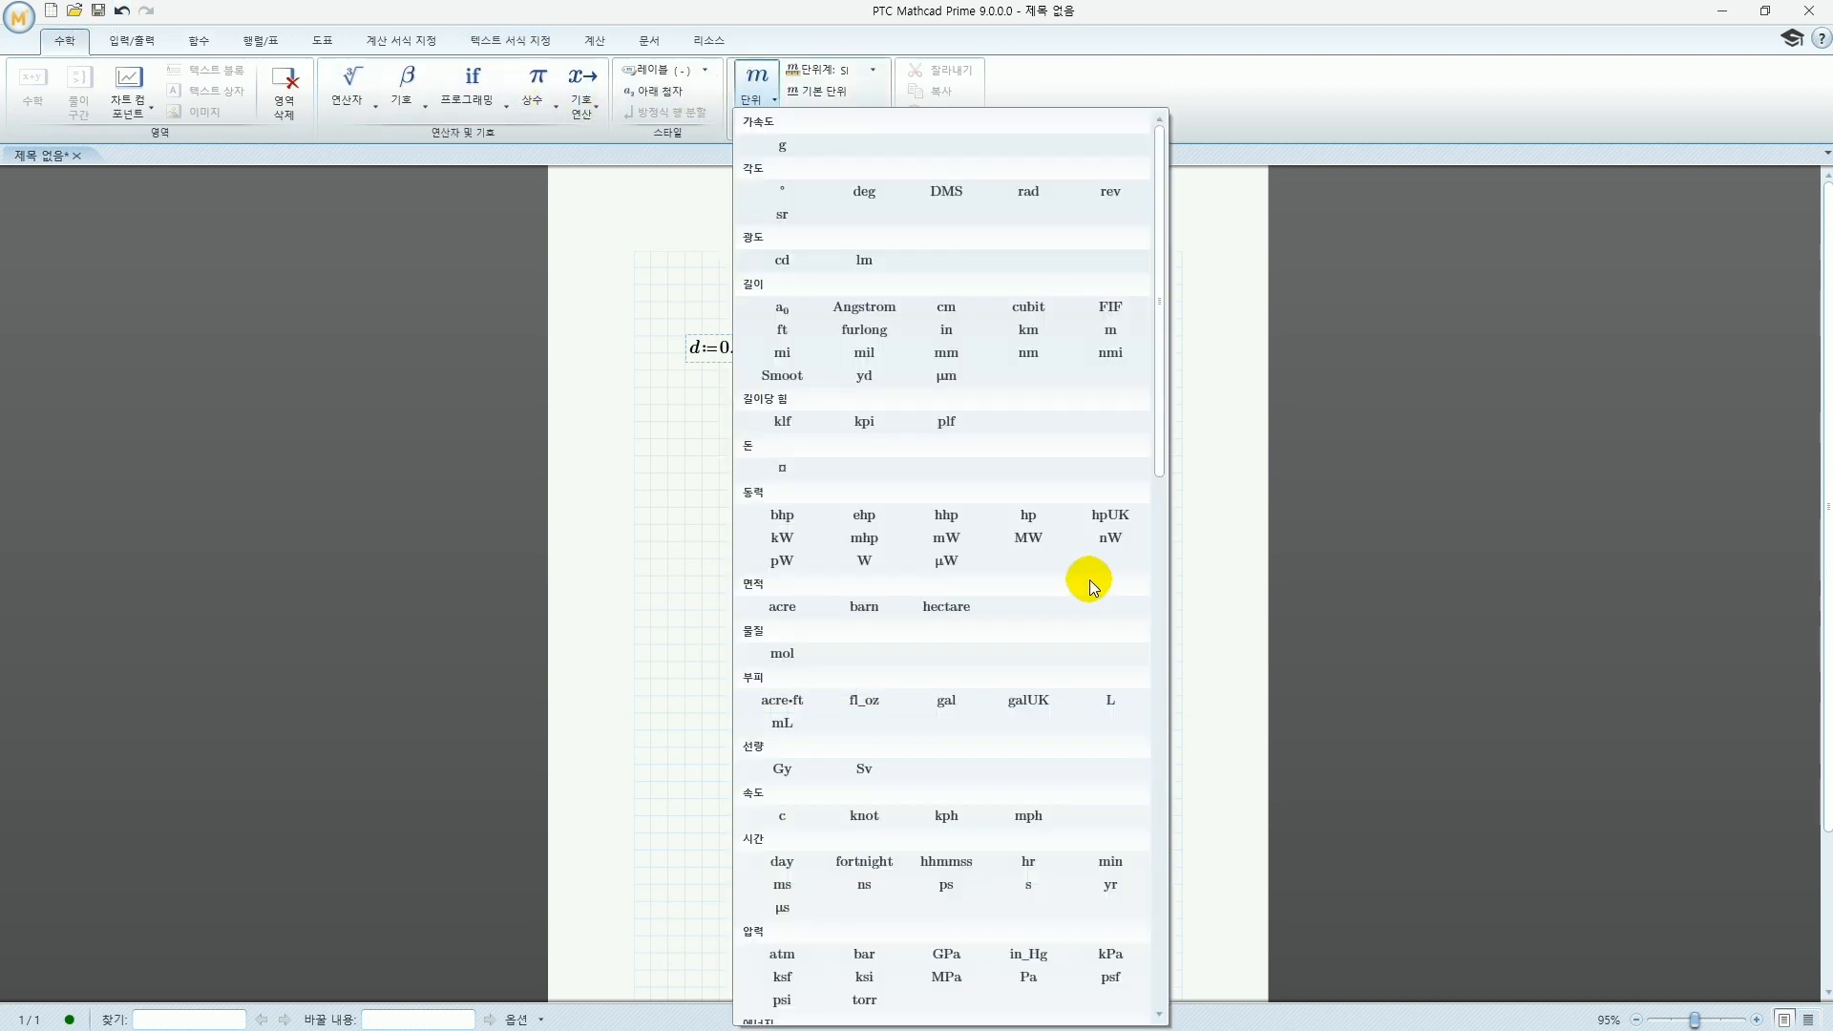
pyautogui.click(942, 377)
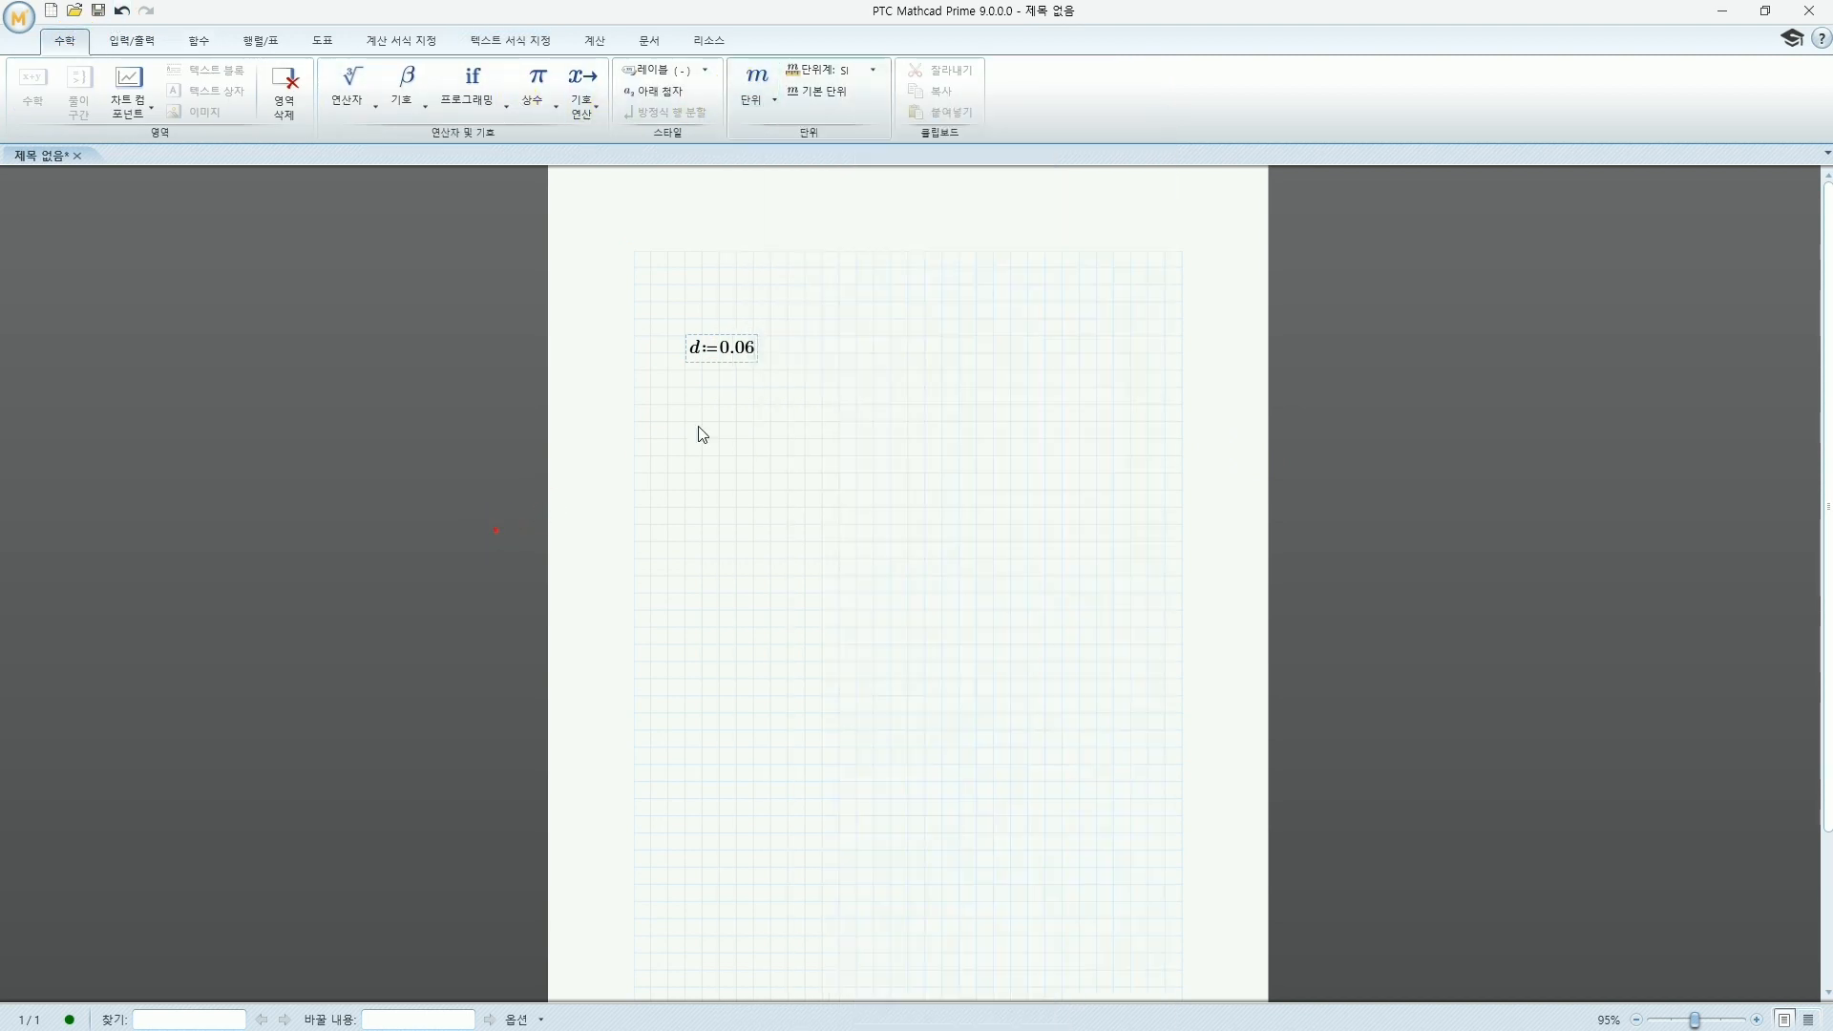
pyautogui.click(806, 388)
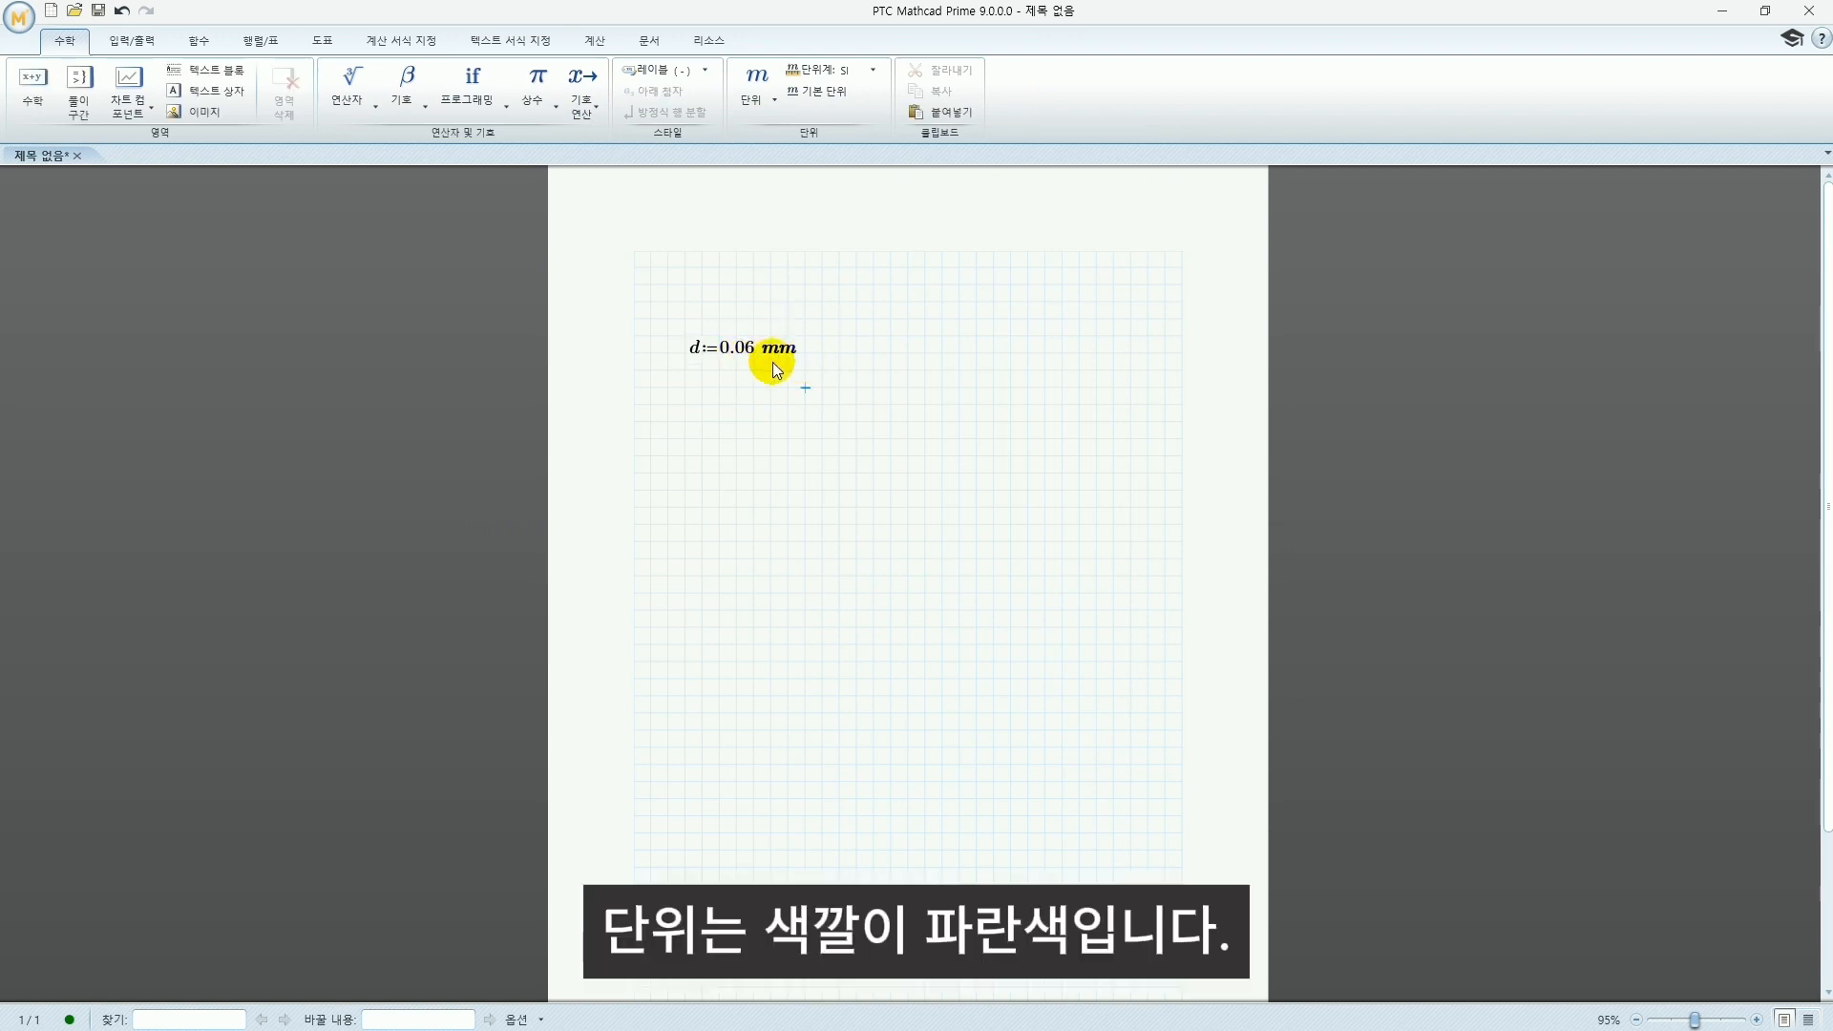
# Try a text box reading "선경" beside the d definition and remove it again
pyautogui.click(205, 91)
pyautogui.write('s')
pyautogui.press('BackSpace')
pyautogui.write('선경')
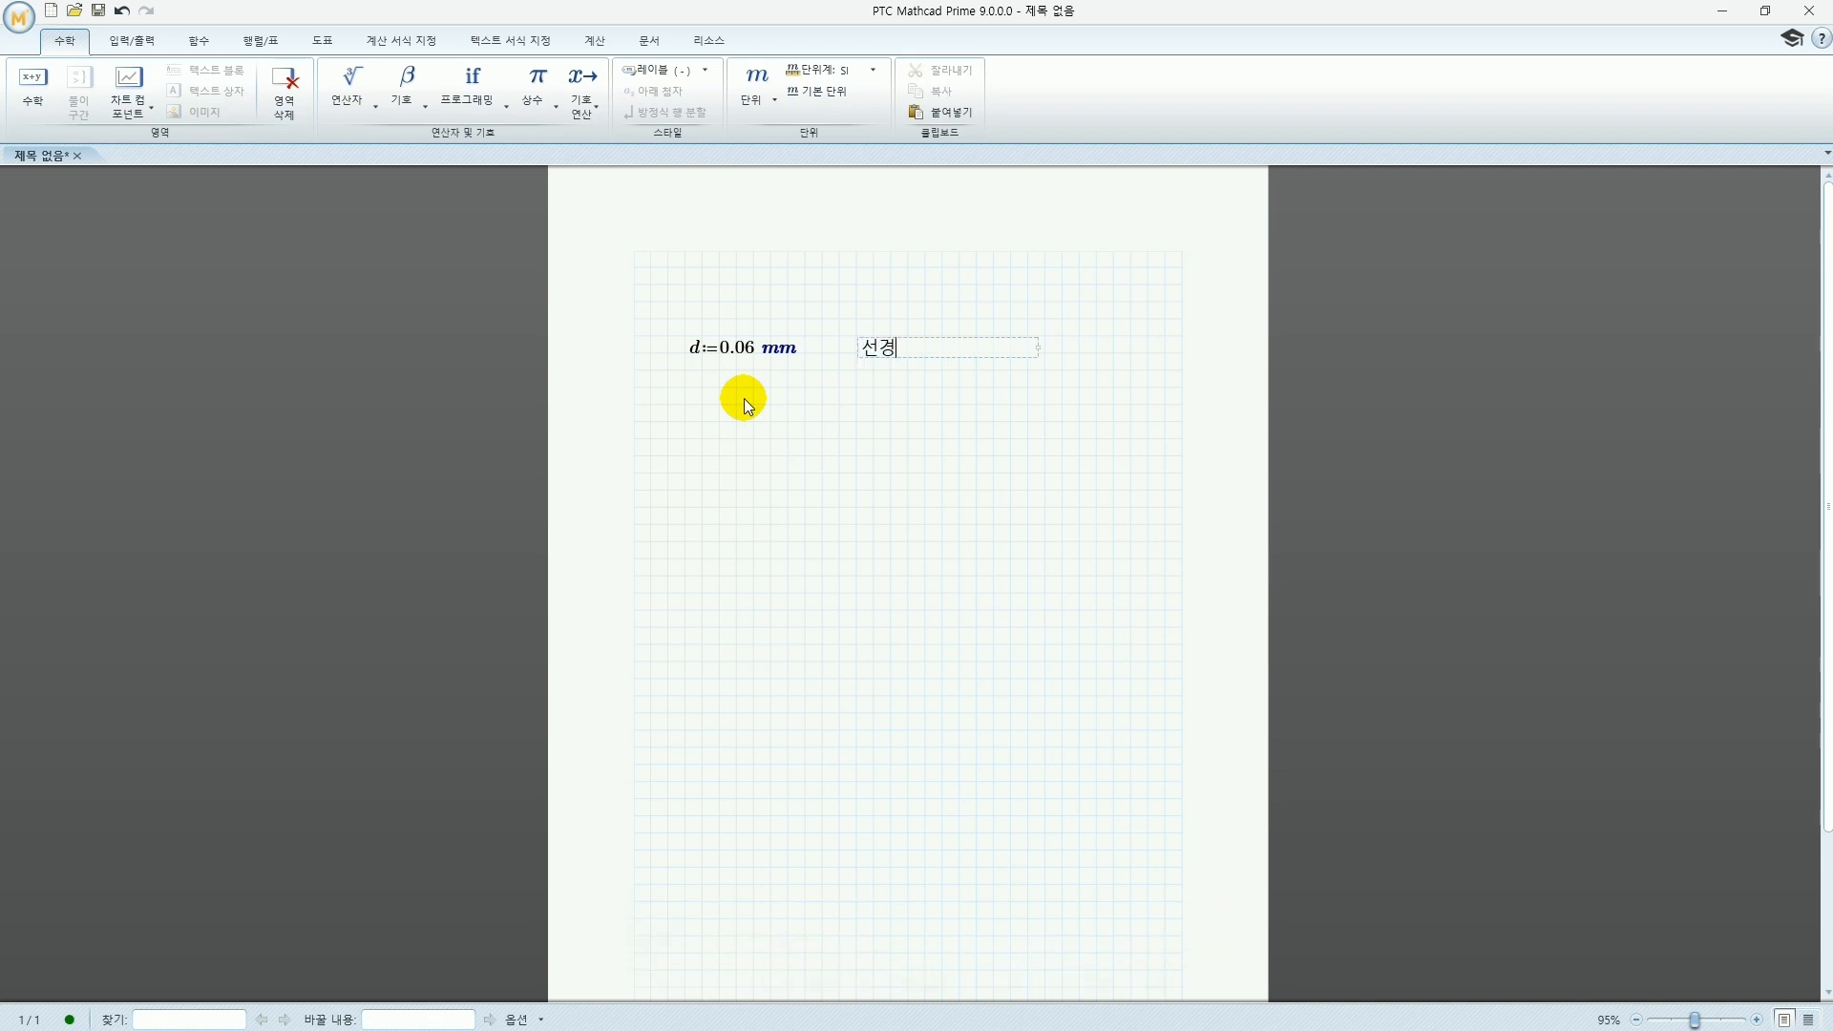
pyautogui.click(928, 390)
pyautogui.click(871, 359)
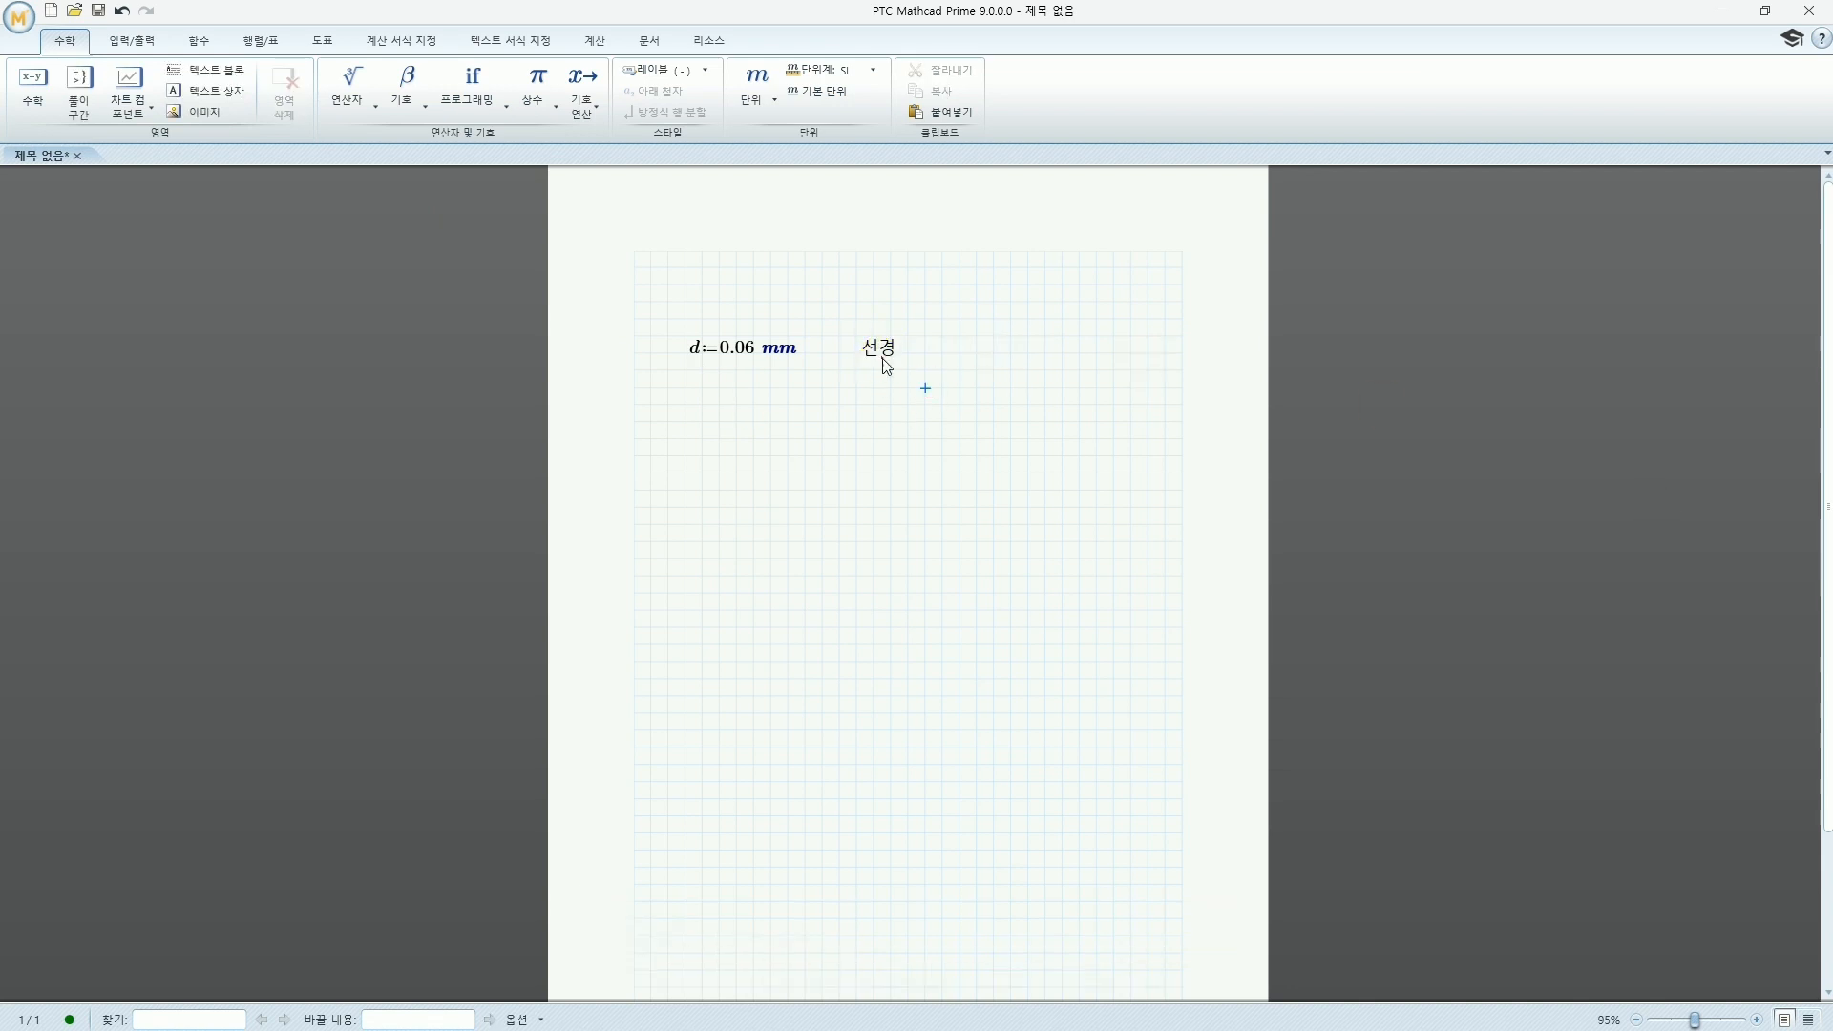
pyautogui.click(874, 358)
pyautogui.click(875, 362)
pyautogui.press('Delete')
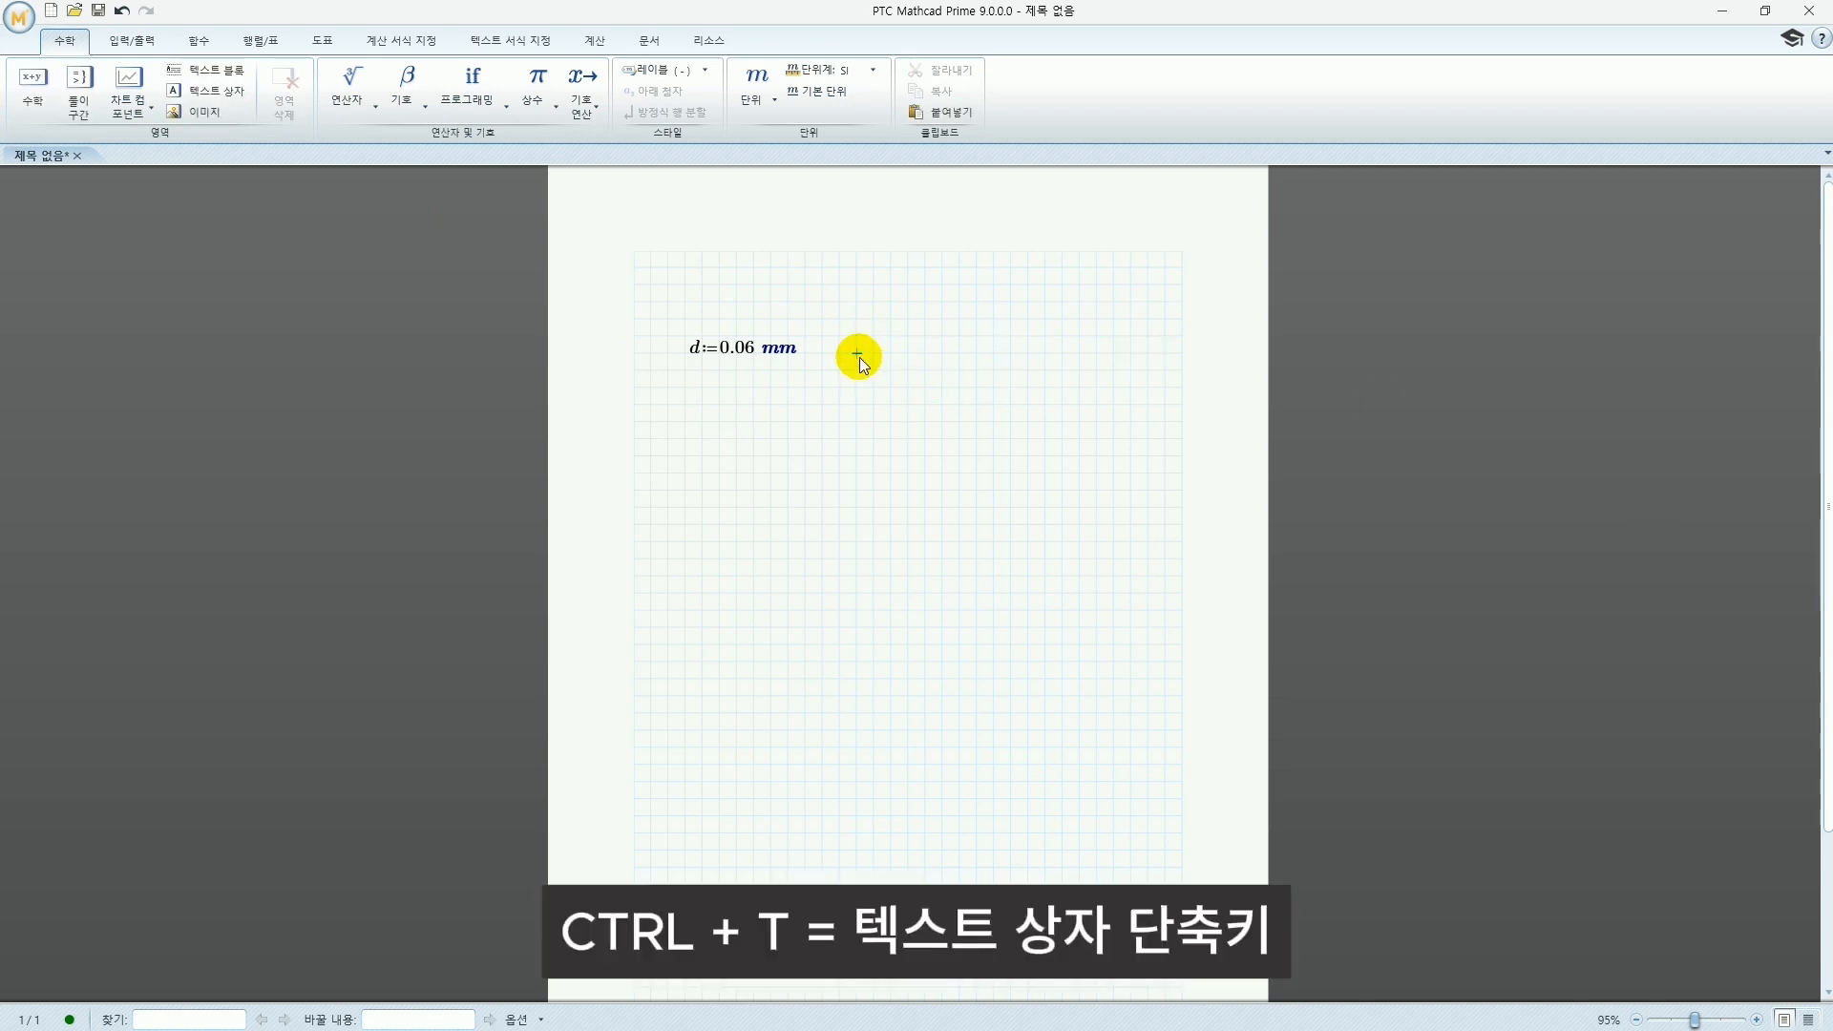
# Label the d definition with a text box reading "선경"
pyautogui.hotkey('ctrl', 't')
pyautogui.write('t')
pyautogui.press('BackSpace')
pyautogui.write('선경')
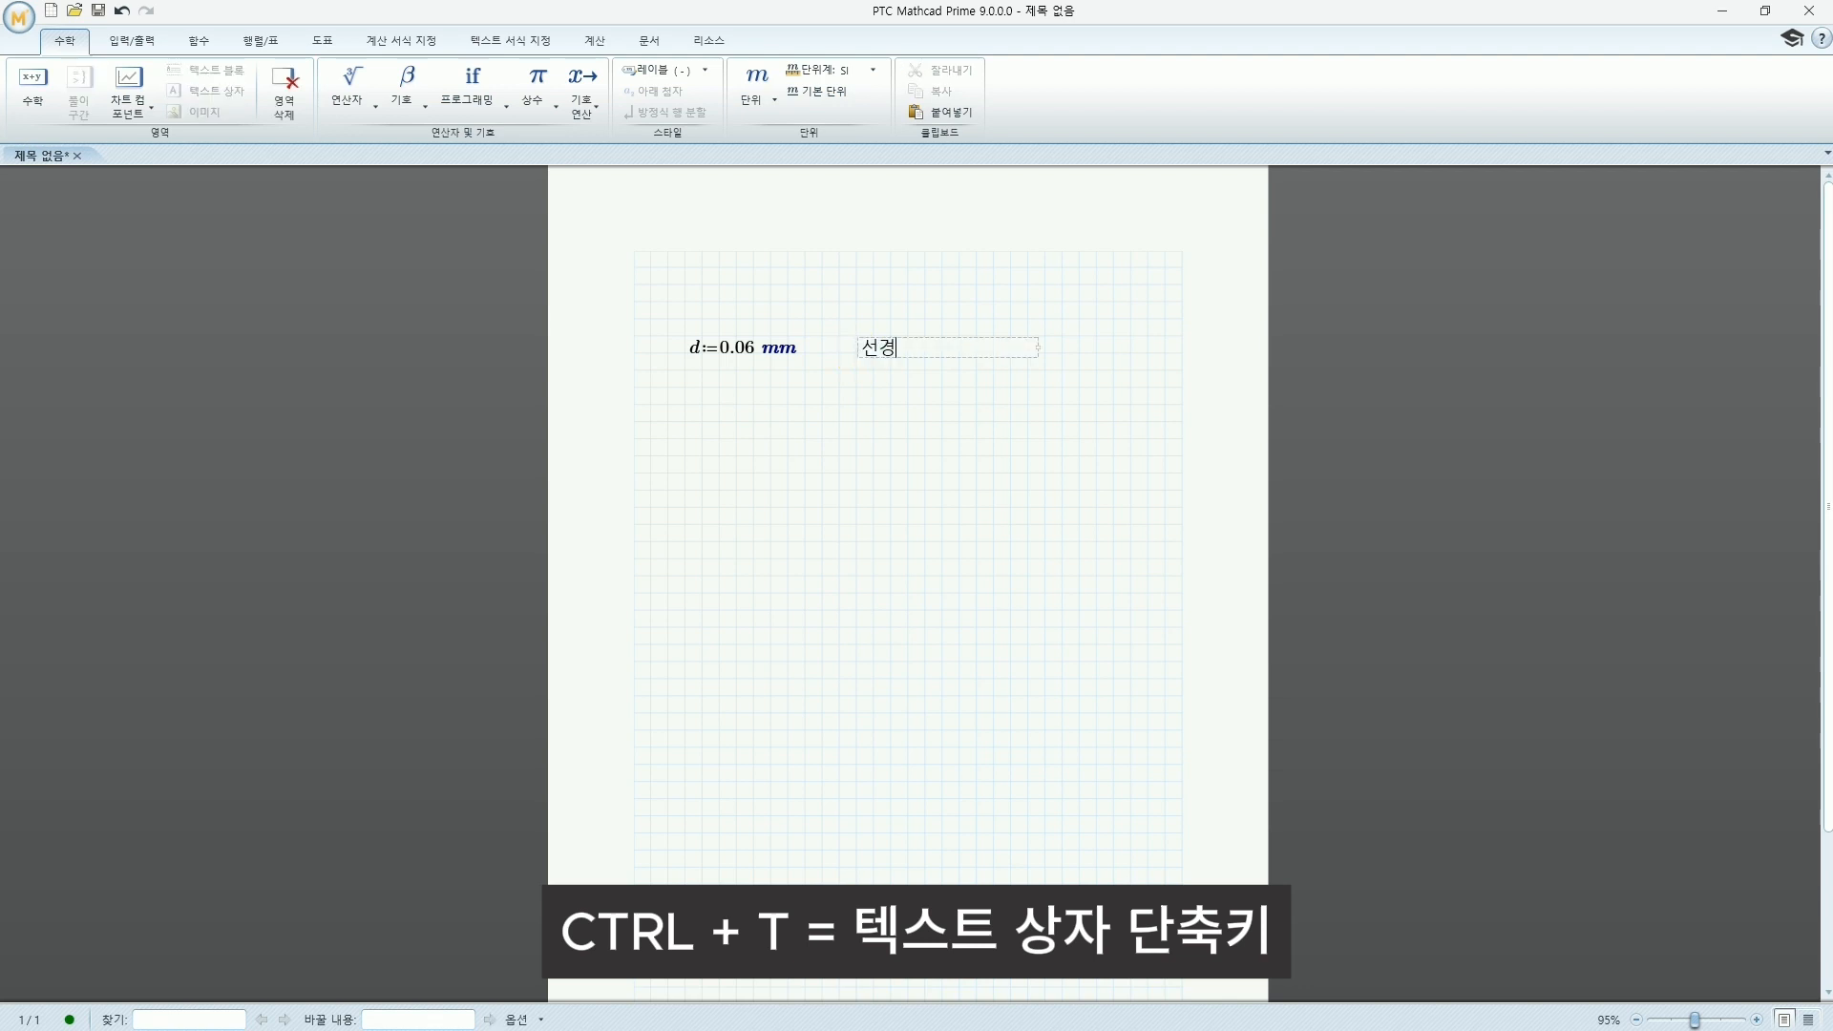
pyautogui.click(866, 377)
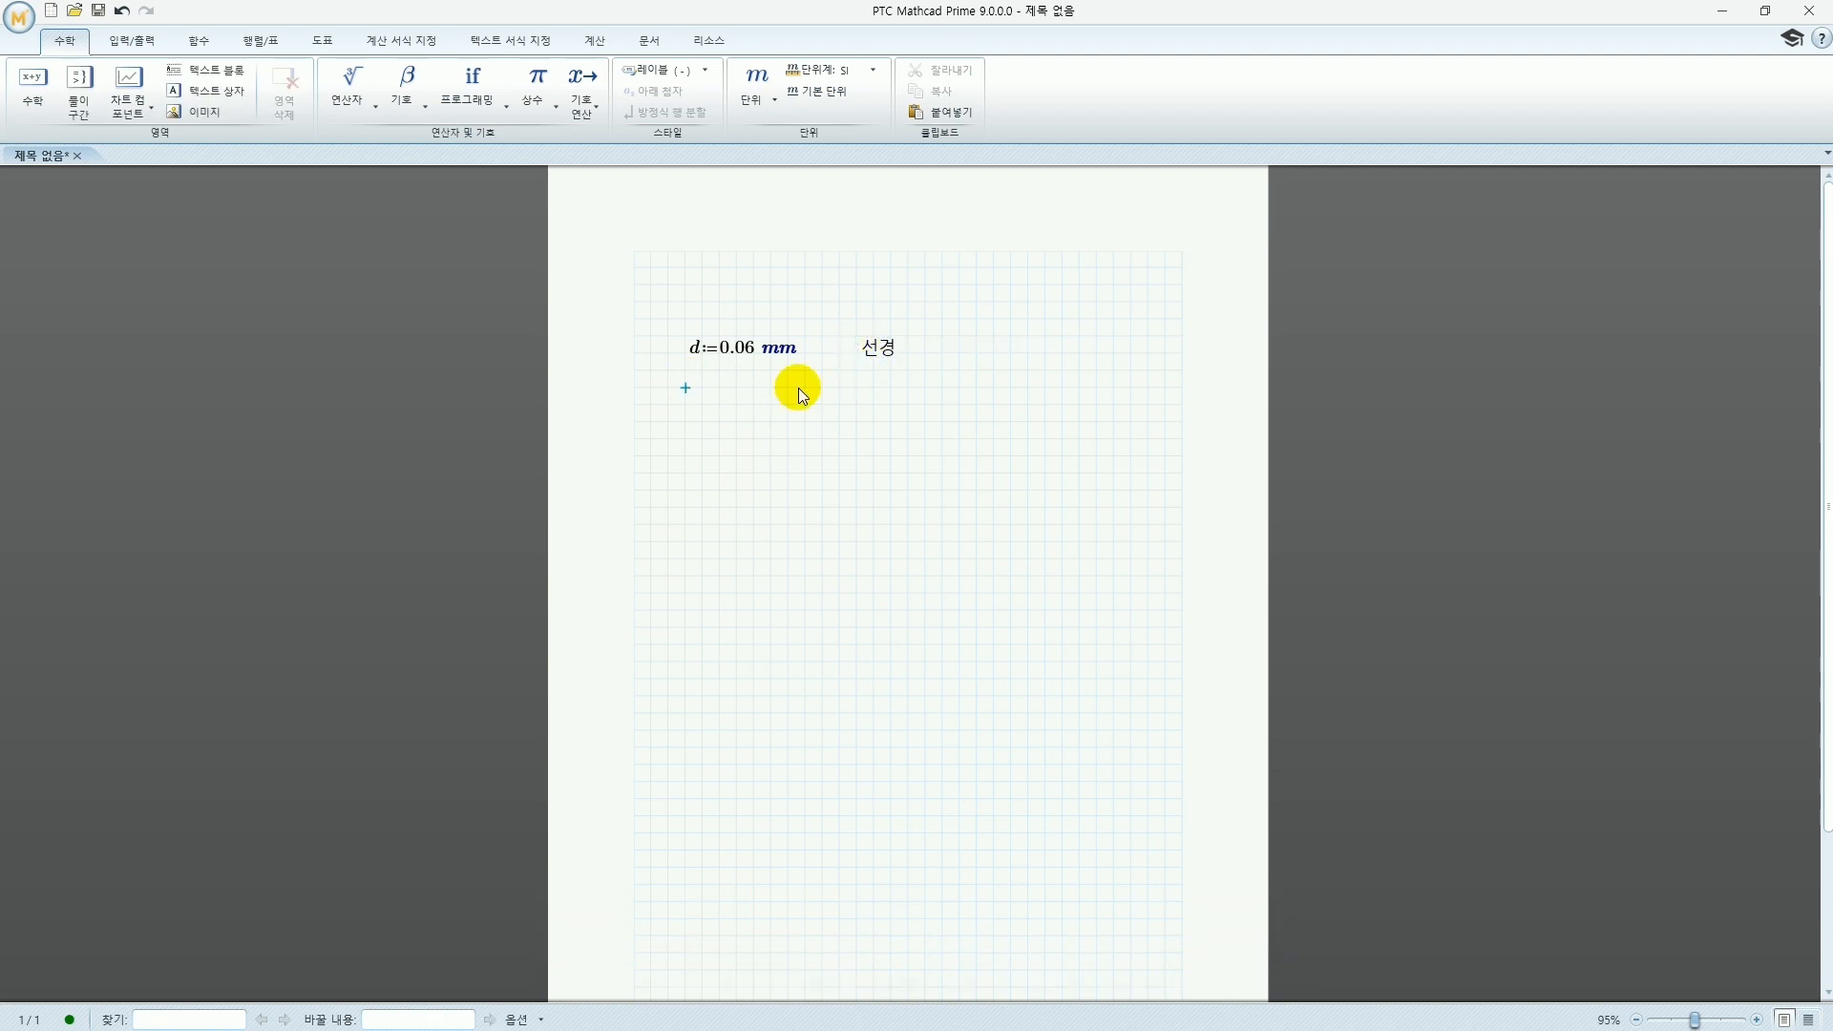
# Define D with the subscript "out" as 0.3 mm beneath the d definition
pyautogui.write('D')
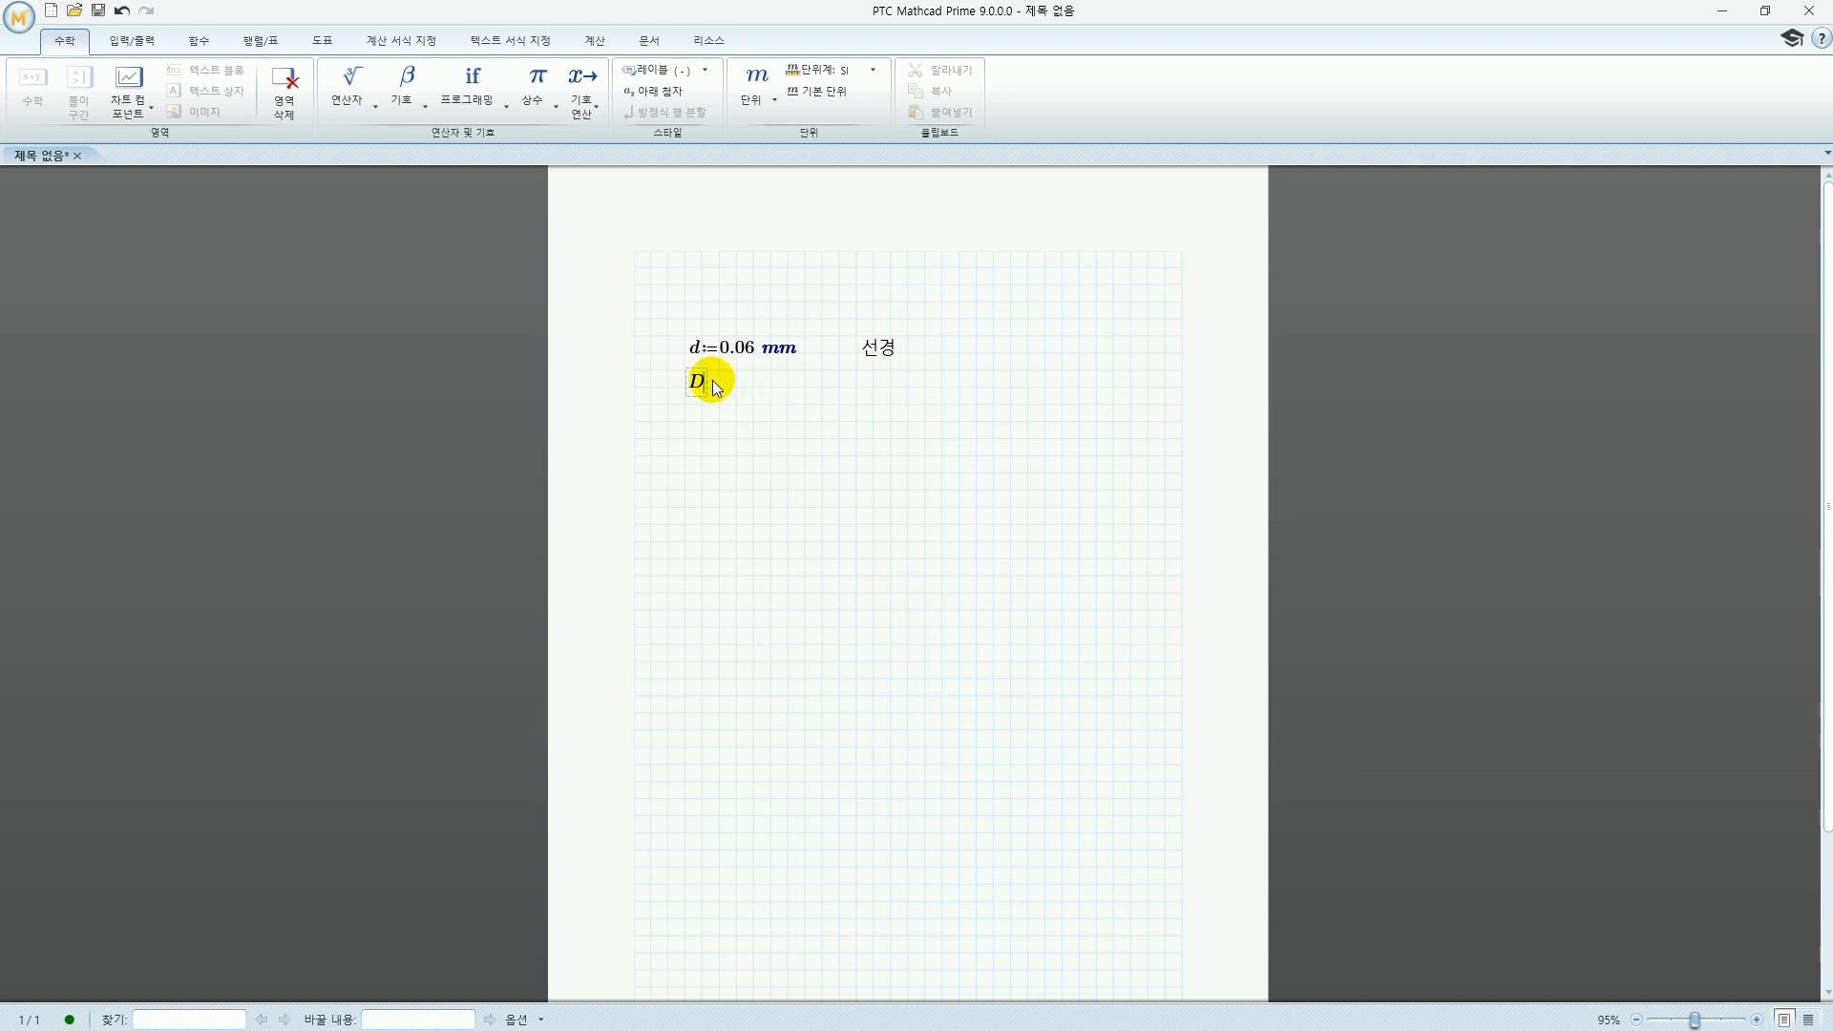
pyautogui.click(671, 94)
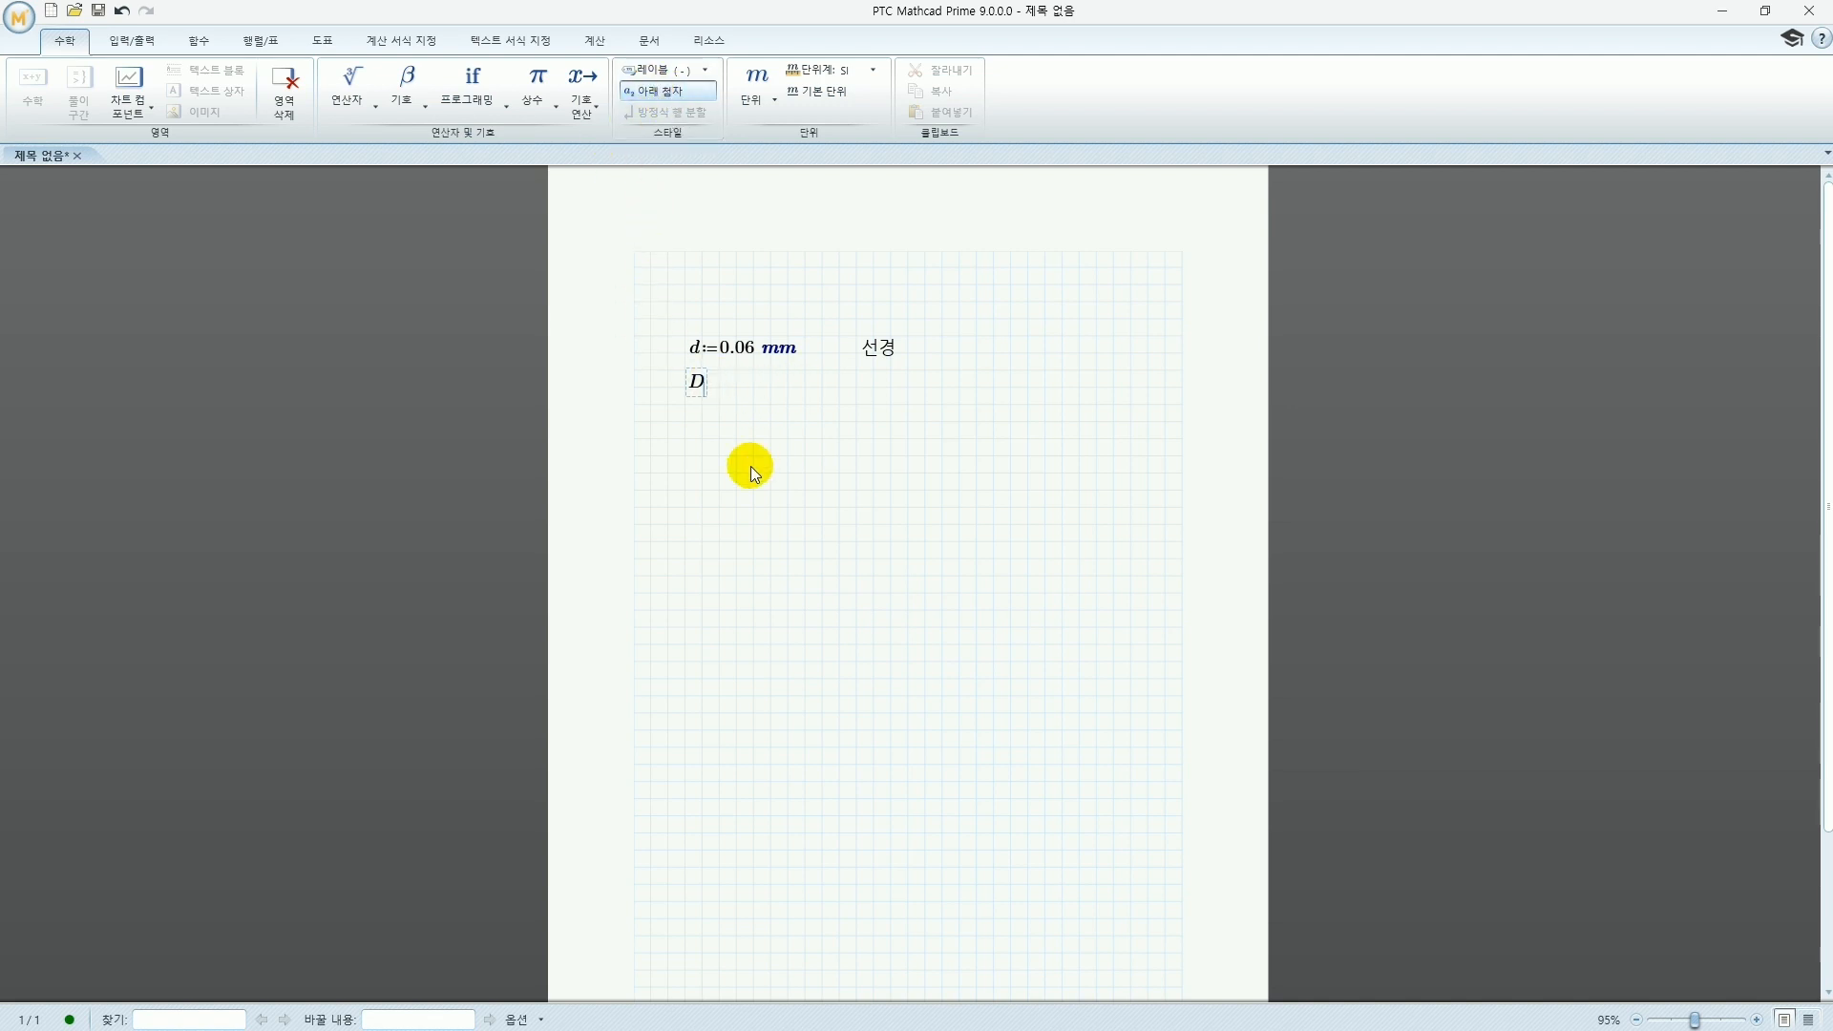
pyautogui.write('out')
pyautogui.press('BackSpace')
pyautogui.press('BackSpace')
pyautogui.press('BackSpace')
pyautogui.press('BackSpace')
pyautogui.hotkey('ctrl', '-')
pyautogui.write('out')
pyautogui.hotkey('ctrl', '-')
pyautogui.write(':=')
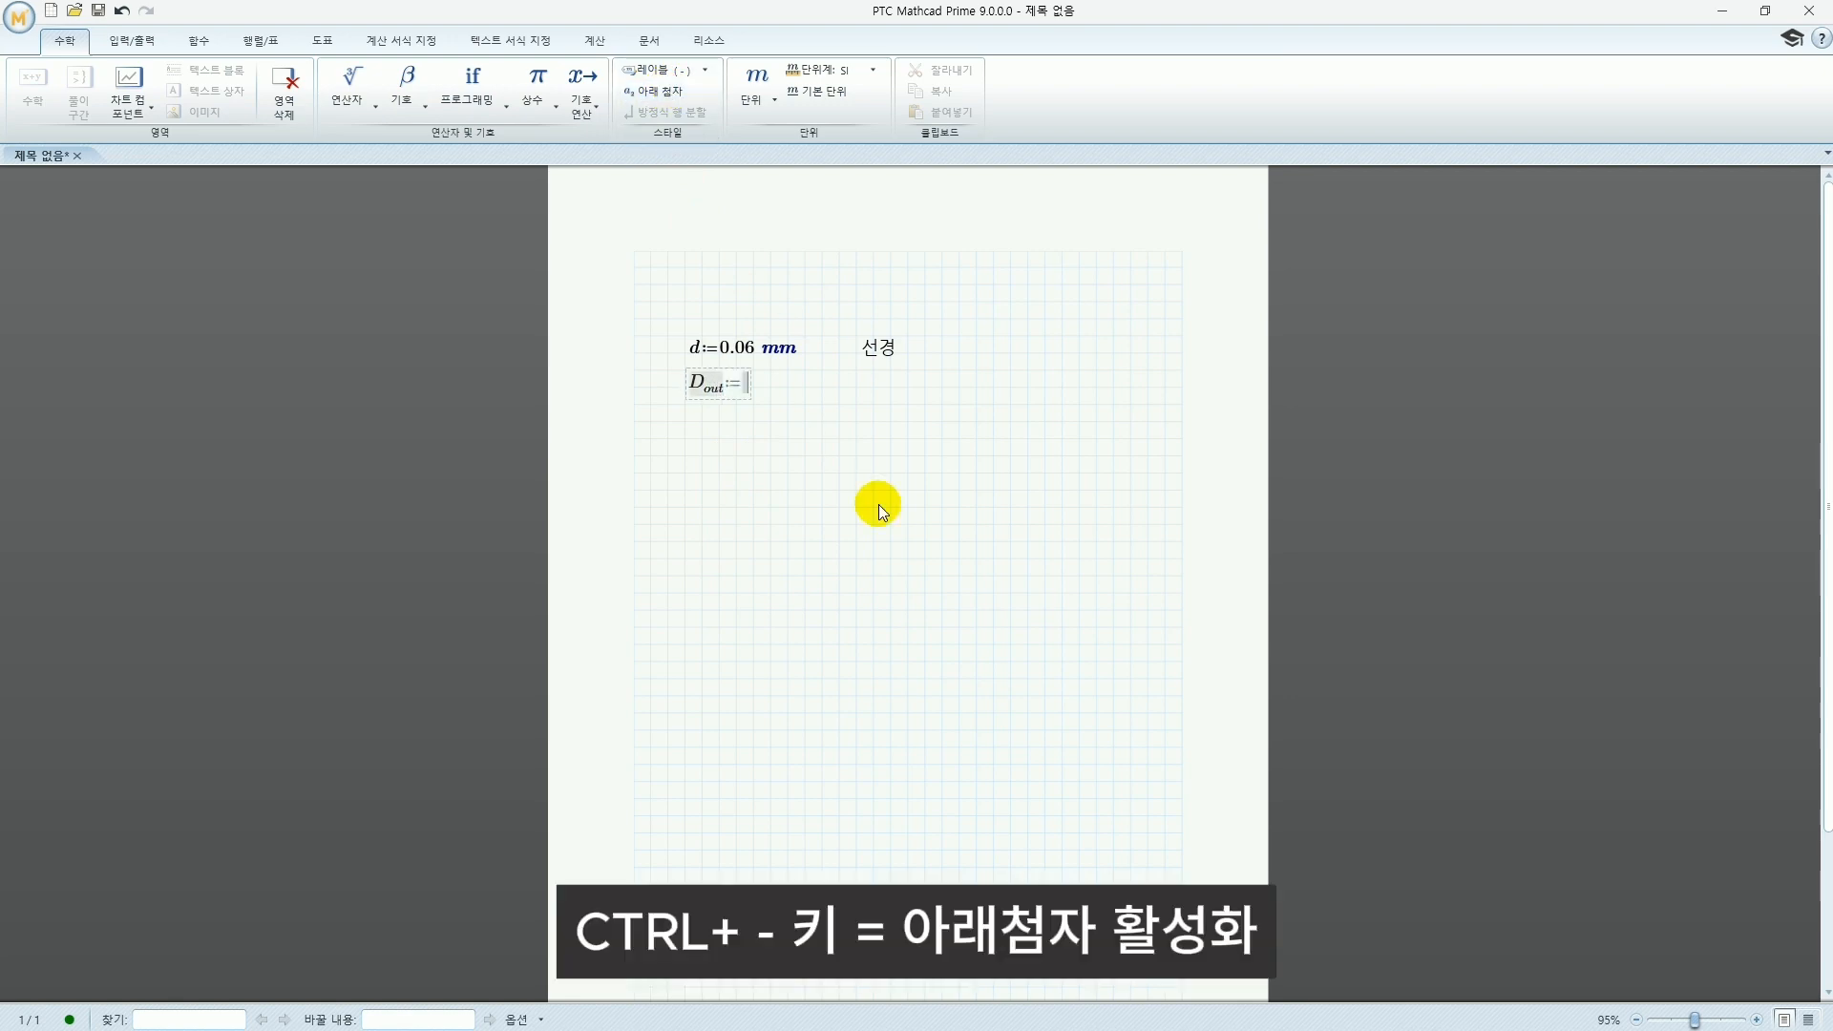
pyautogui.write('0.3·mm')
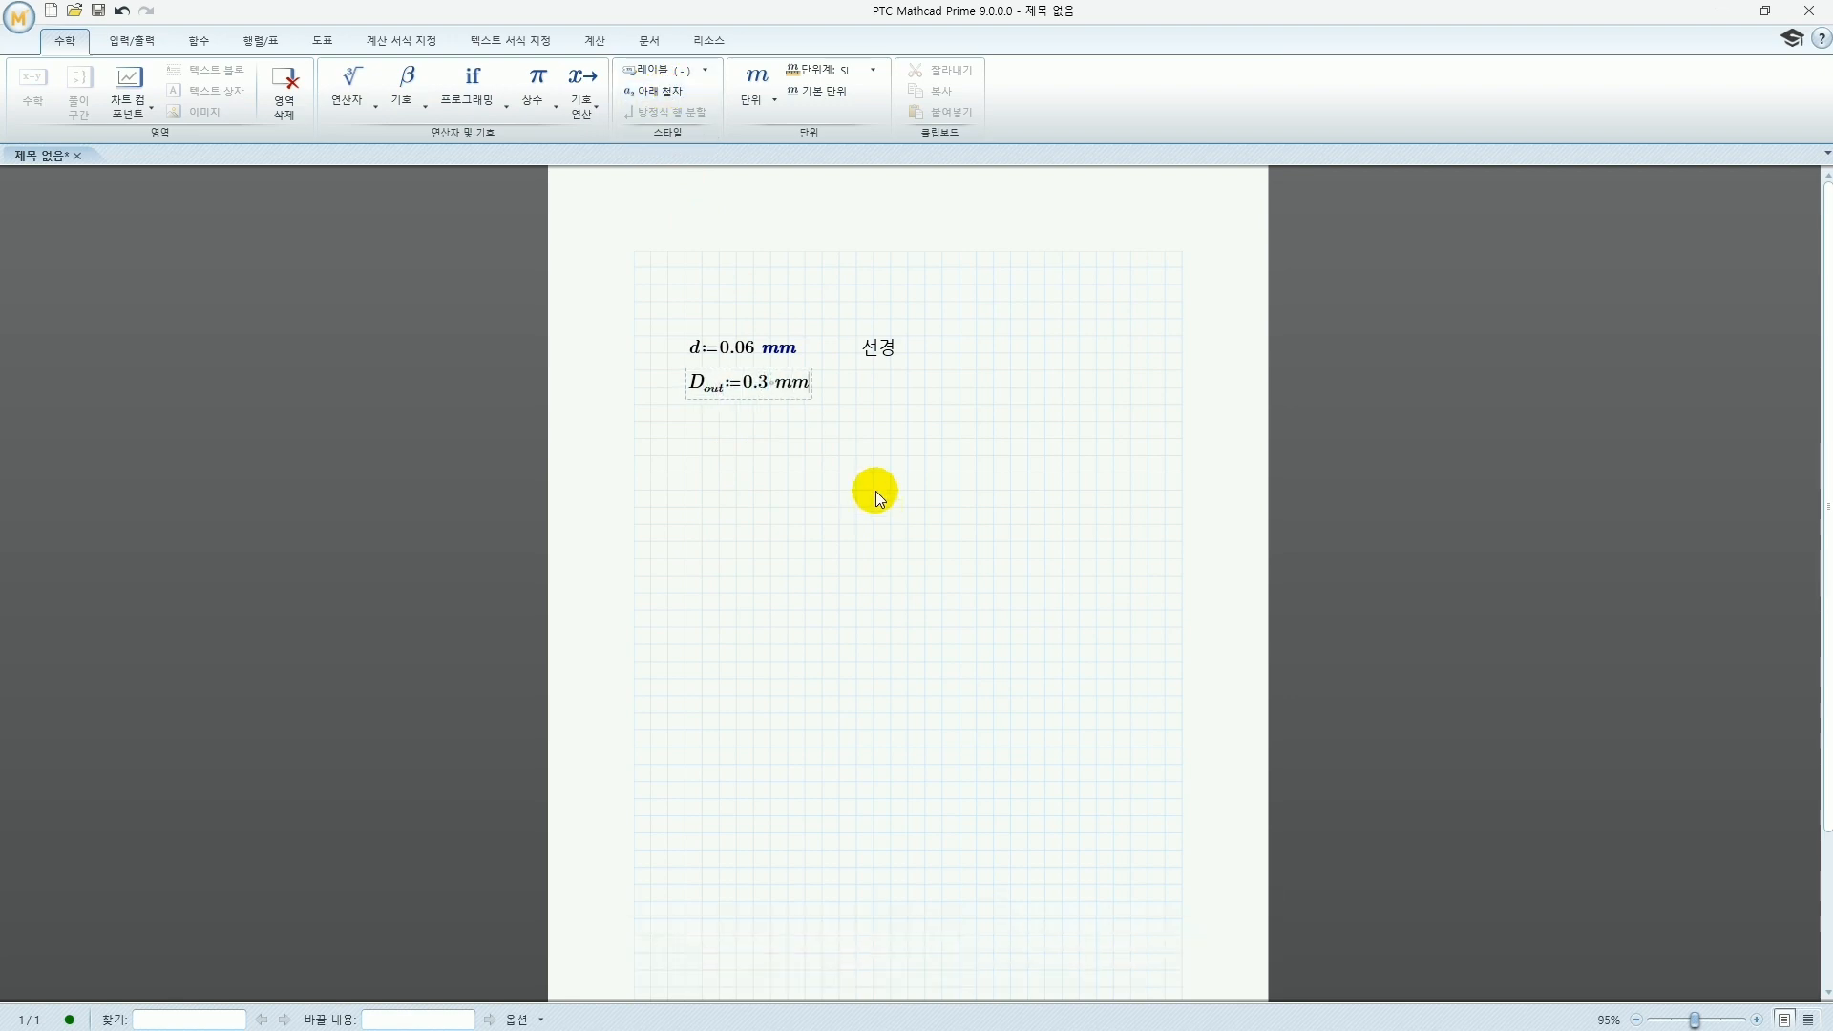
# Label the outer diameter definition with a text box reading "스프링 외경"
pyautogui.click(864, 386)
pyautogui.hotkey('ctrl', 't')
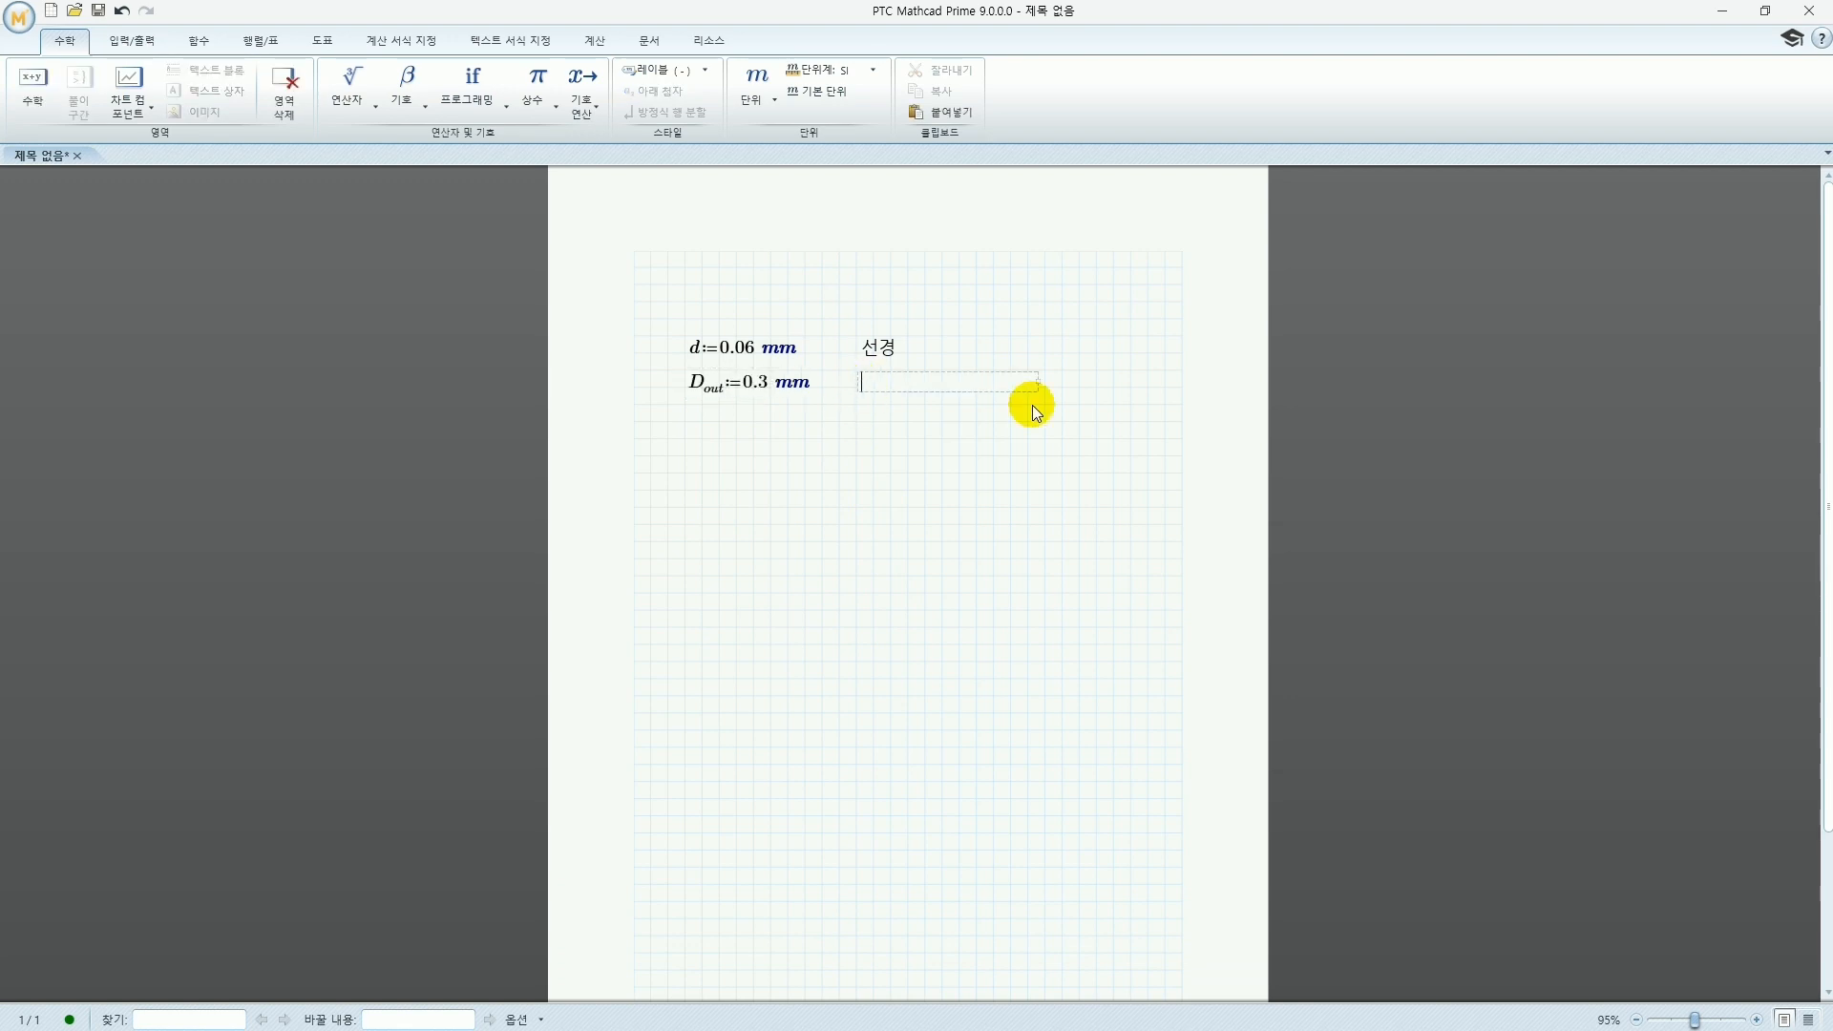
pyautogui.write('스프링 외겨')
pyautogui.write('ㅇ')
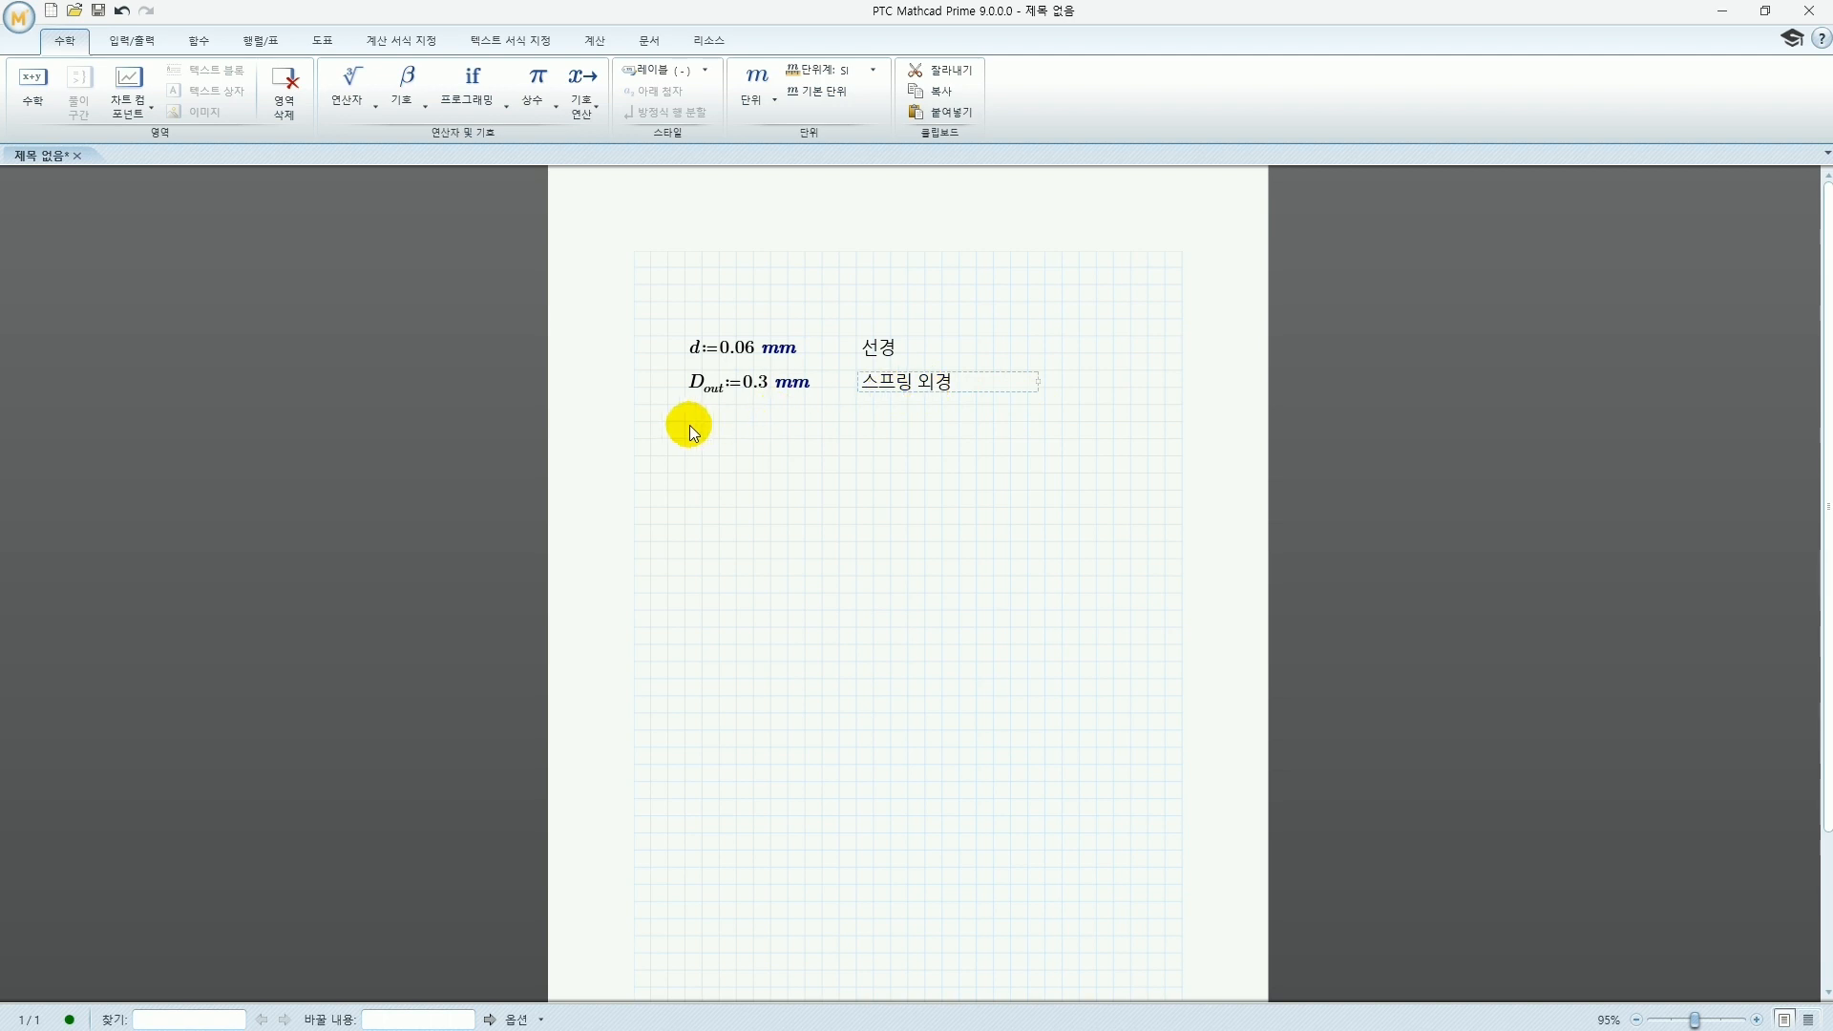
# Define N with the subscript "a" as 28 and label it with the text "유효 권수"
pyautogui.click(690, 425)
pyautogui.write('N.a:28')
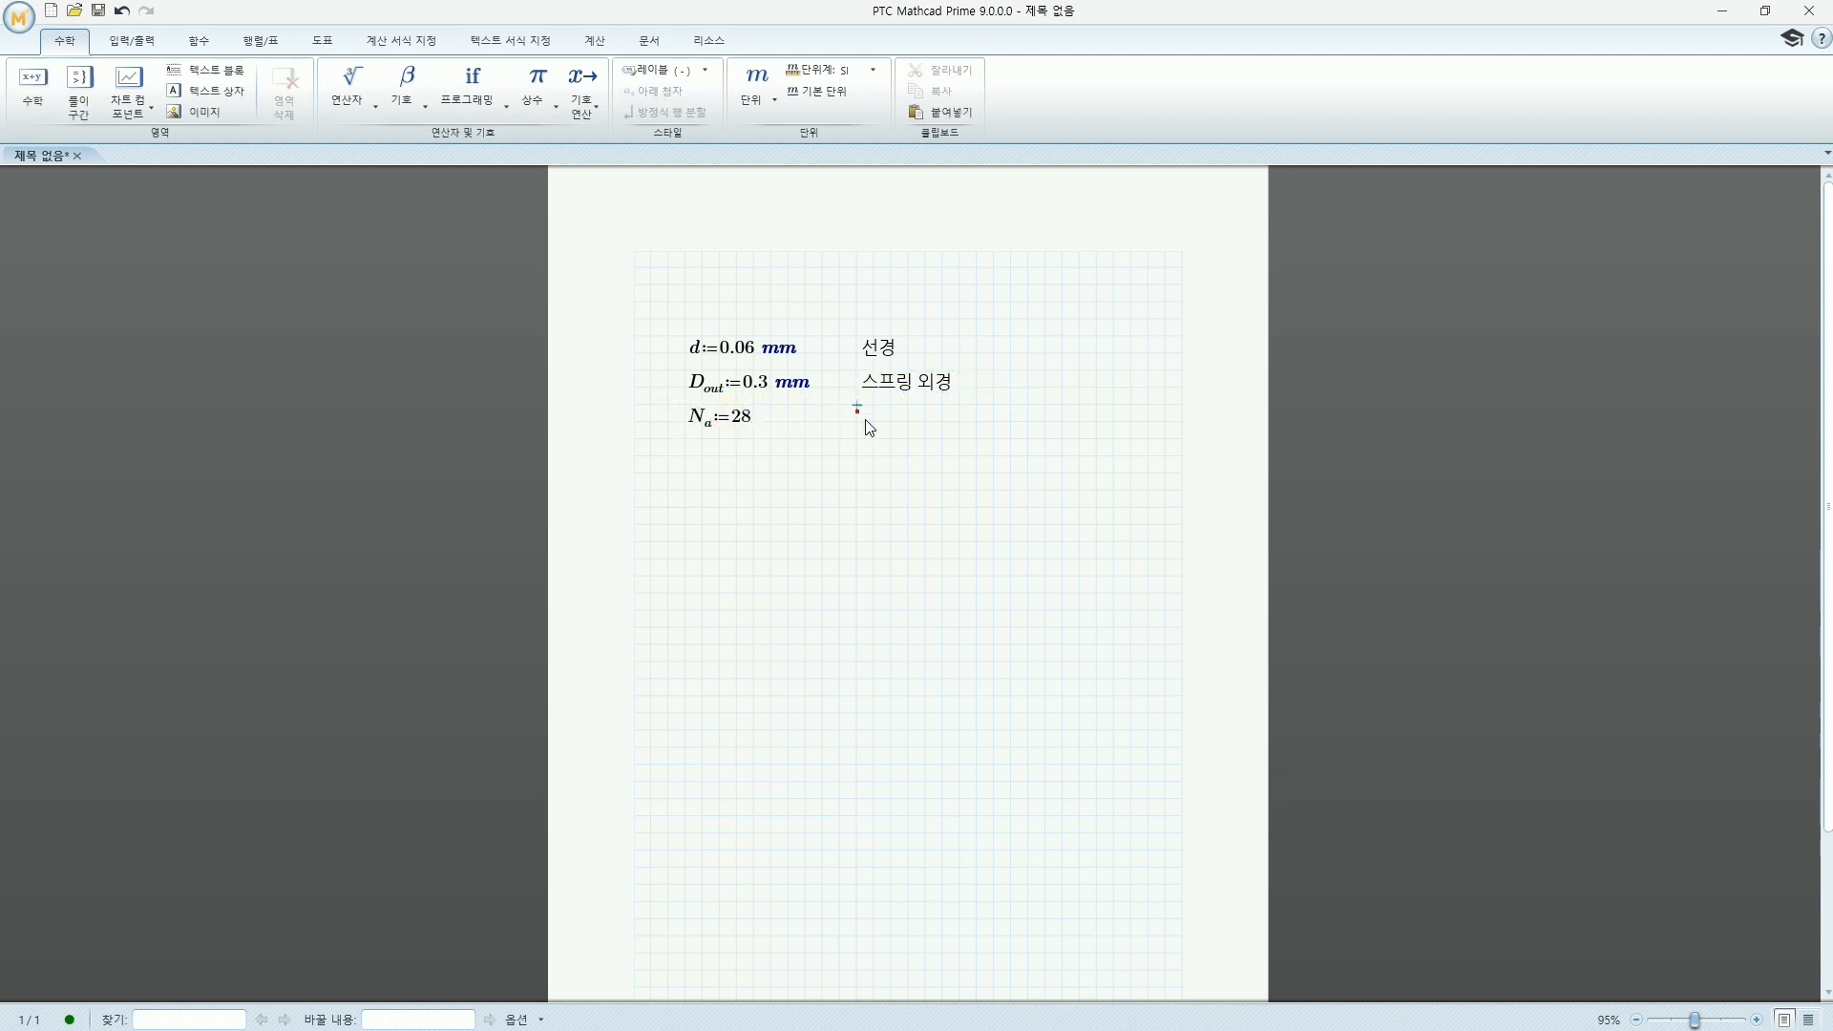
pyautogui.click(863, 420)
pyautogui.hotkey('ctrl', 't')
pyautogui.write('유효 권수')
# Define L with the subscript "total" as 3.4 mm and label it with the text "전체 길이"
pyautogui.click(689, 456)
pyautogui.write('L')
pyautogui.hotkey('ctrl', '-')
pyautogui.write('total:3.4mm')
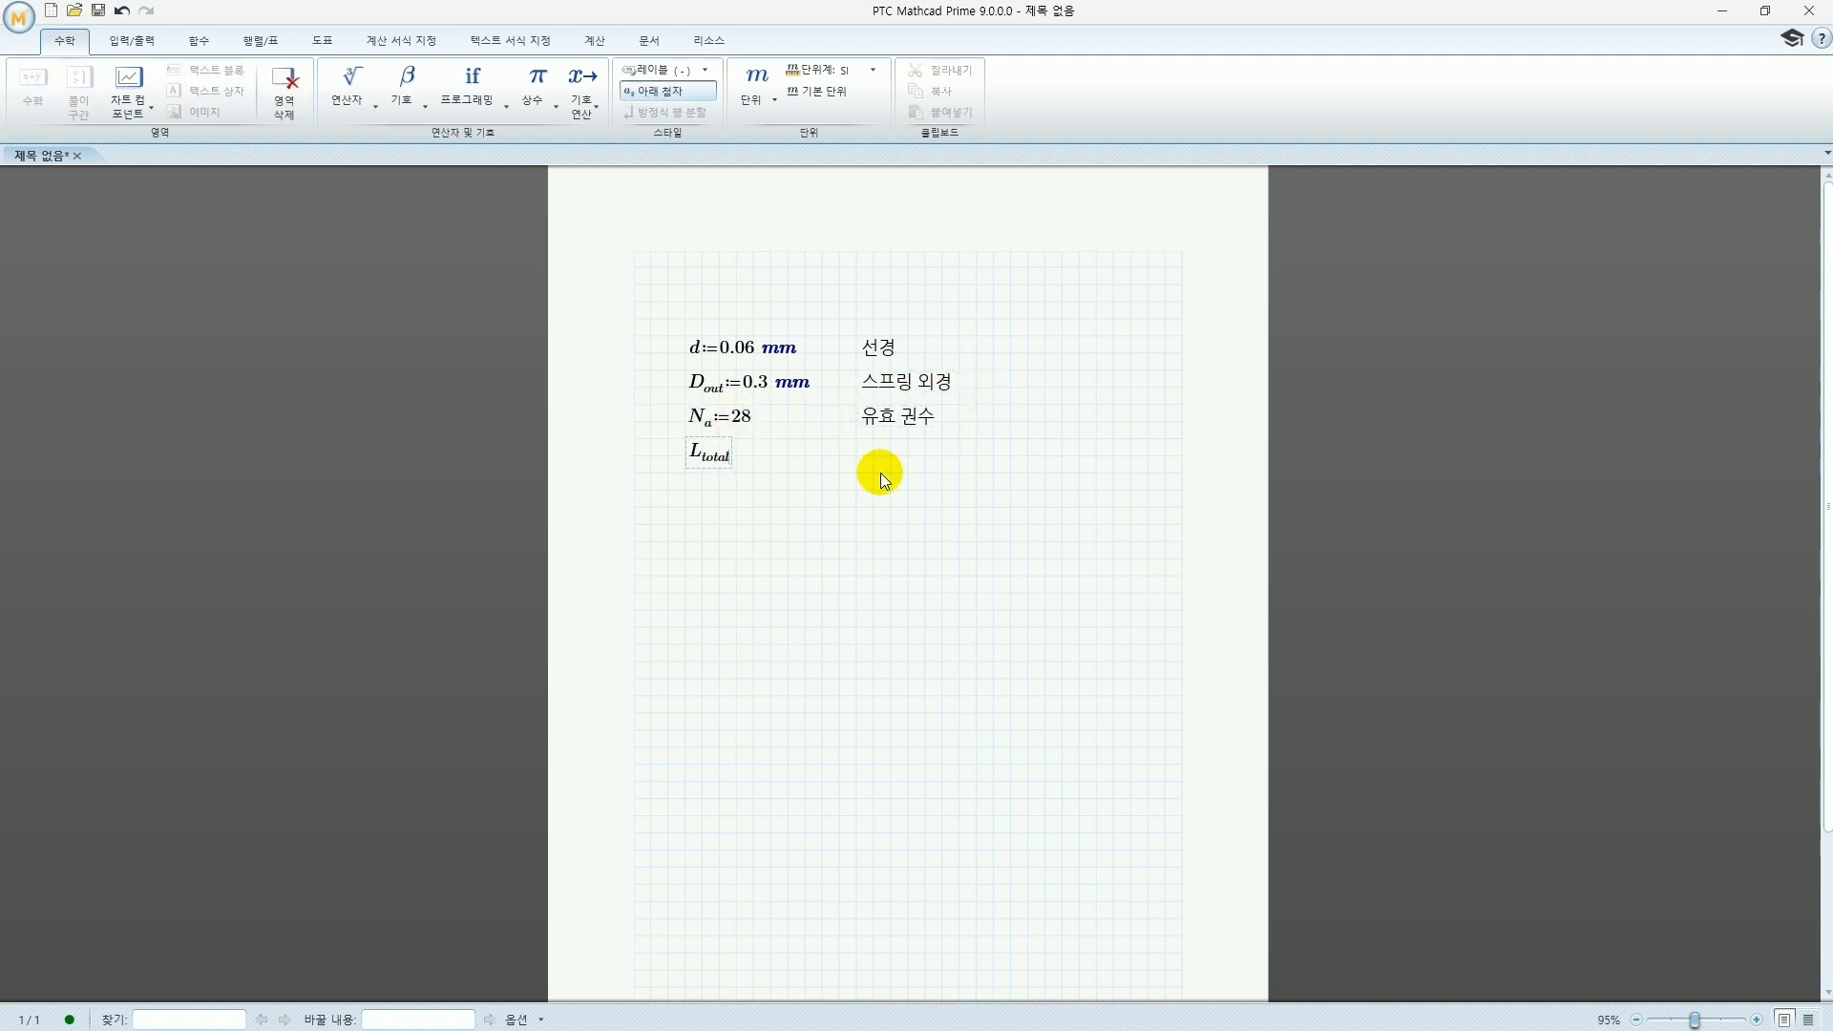
pyautogui.click(876, 467)
pyautogui.hotkey('ctrl', 't')
pyautogui.write('전체 길이')
pyautogui.click(686, 489)
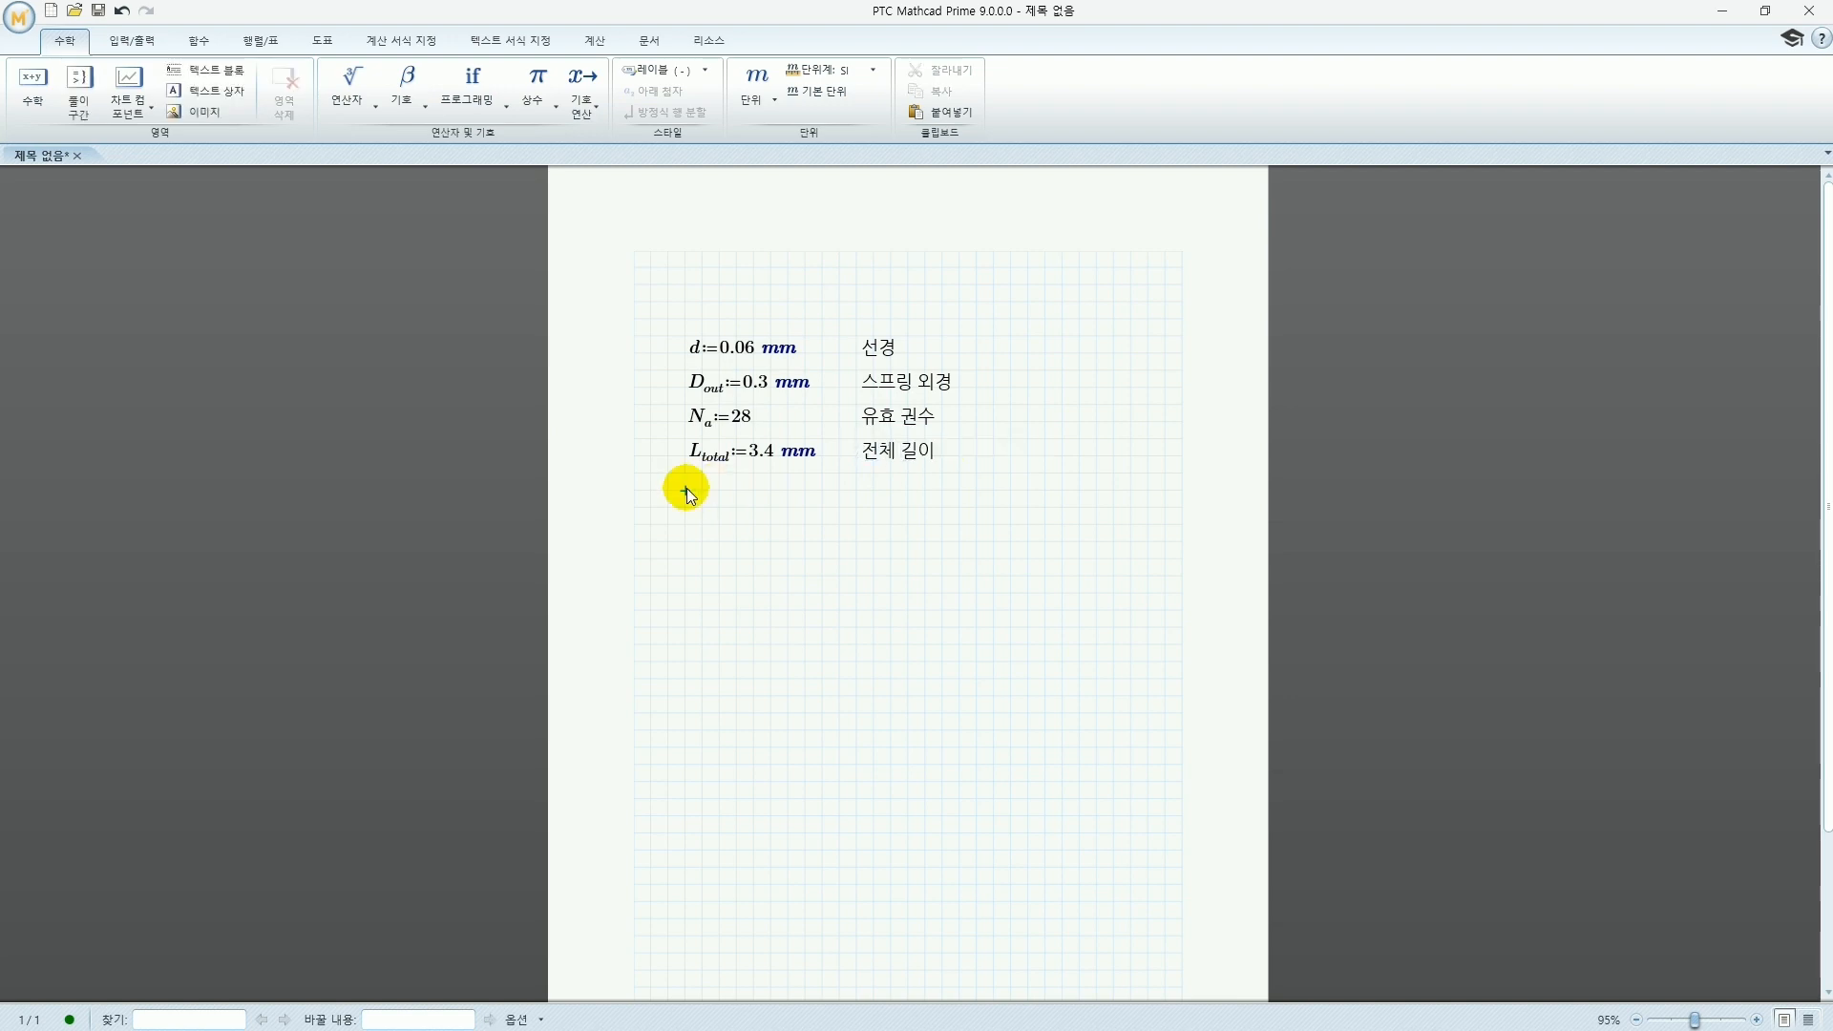
# Define δ as 0.8 mm beneath the total length and label it with the text "굴곡(압축할 거리)"
pyautogui.click(406, 91)
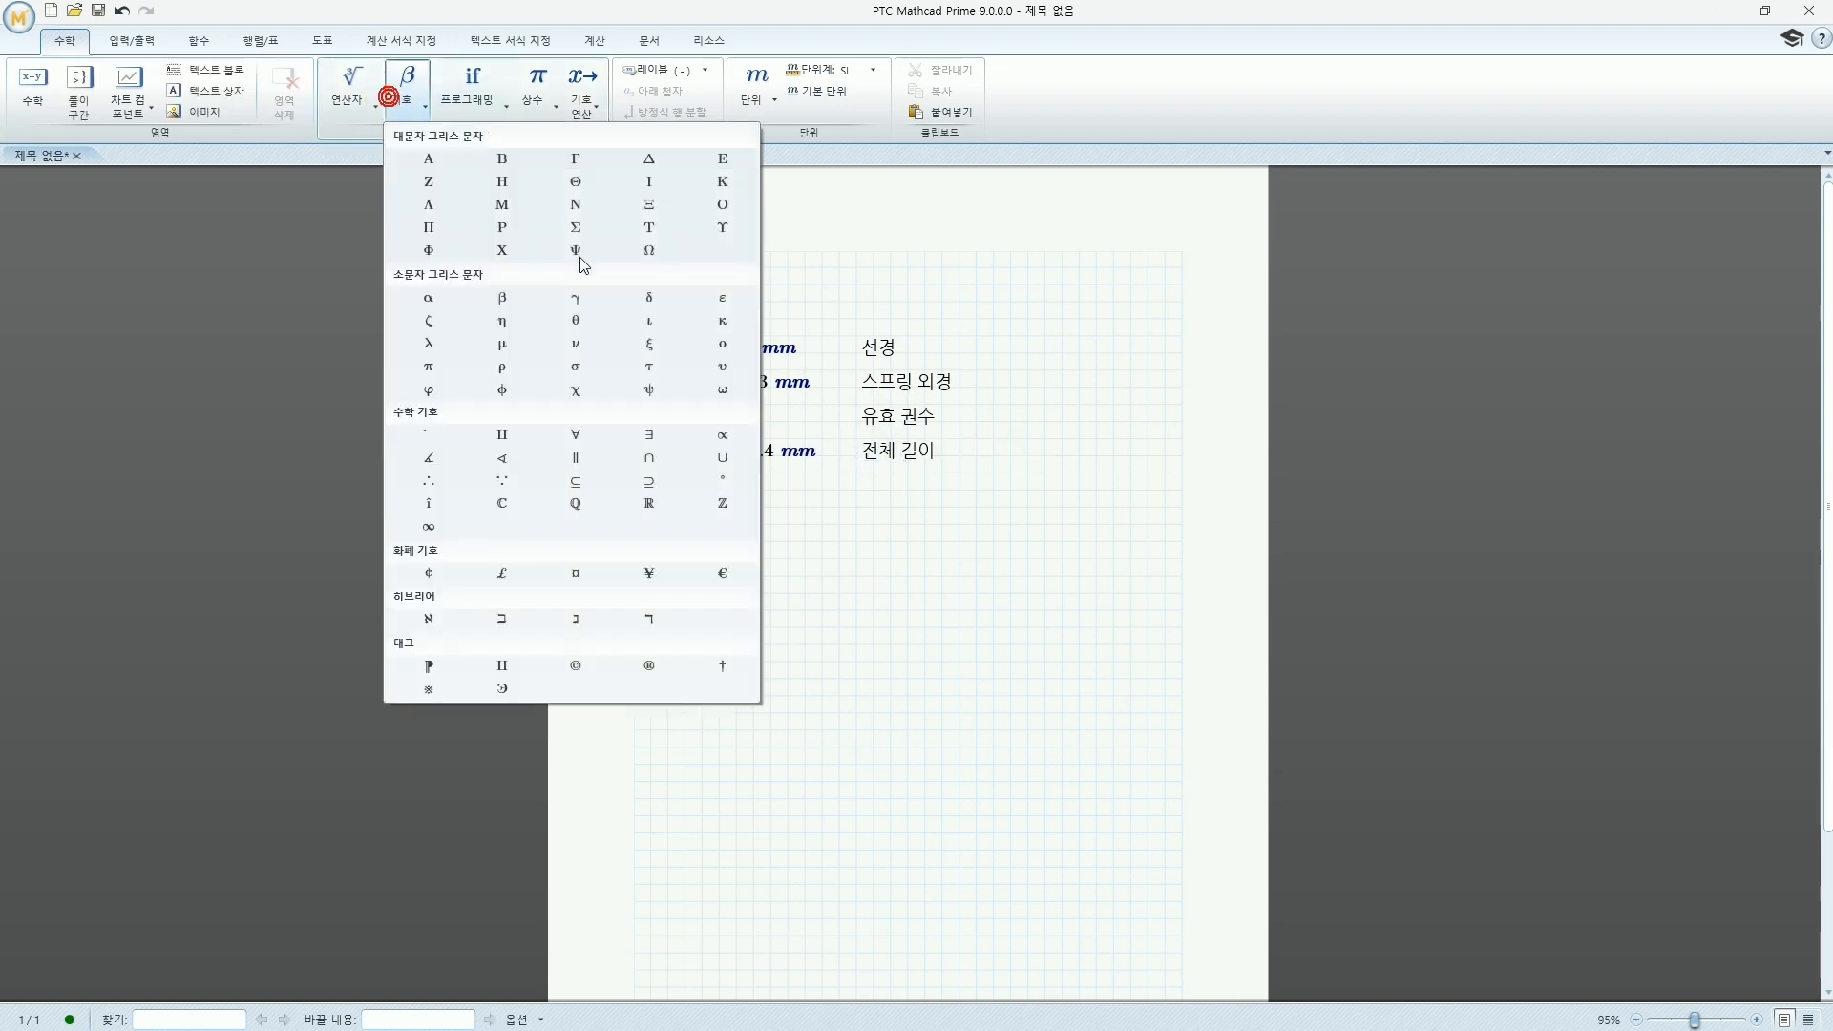
pyautogui.click(649, 298)
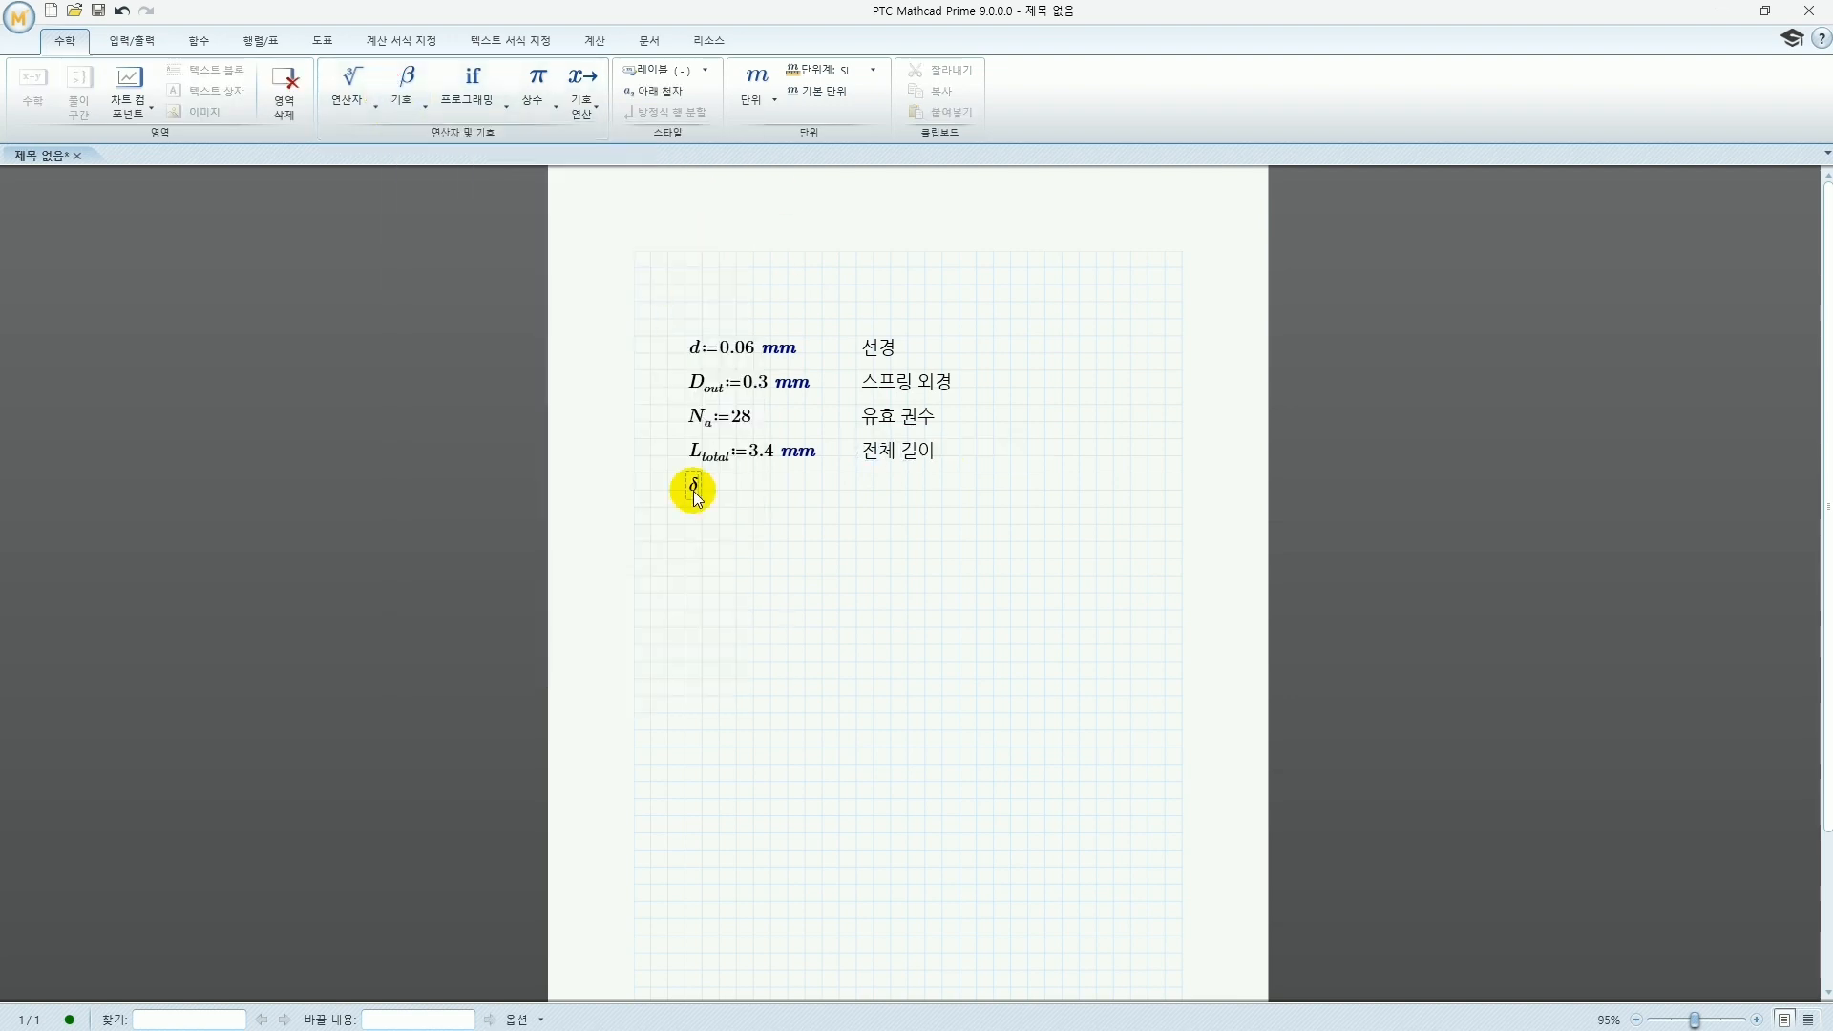
pyautogui.write(':0.8mm')
pyautogui.click(862, 487)
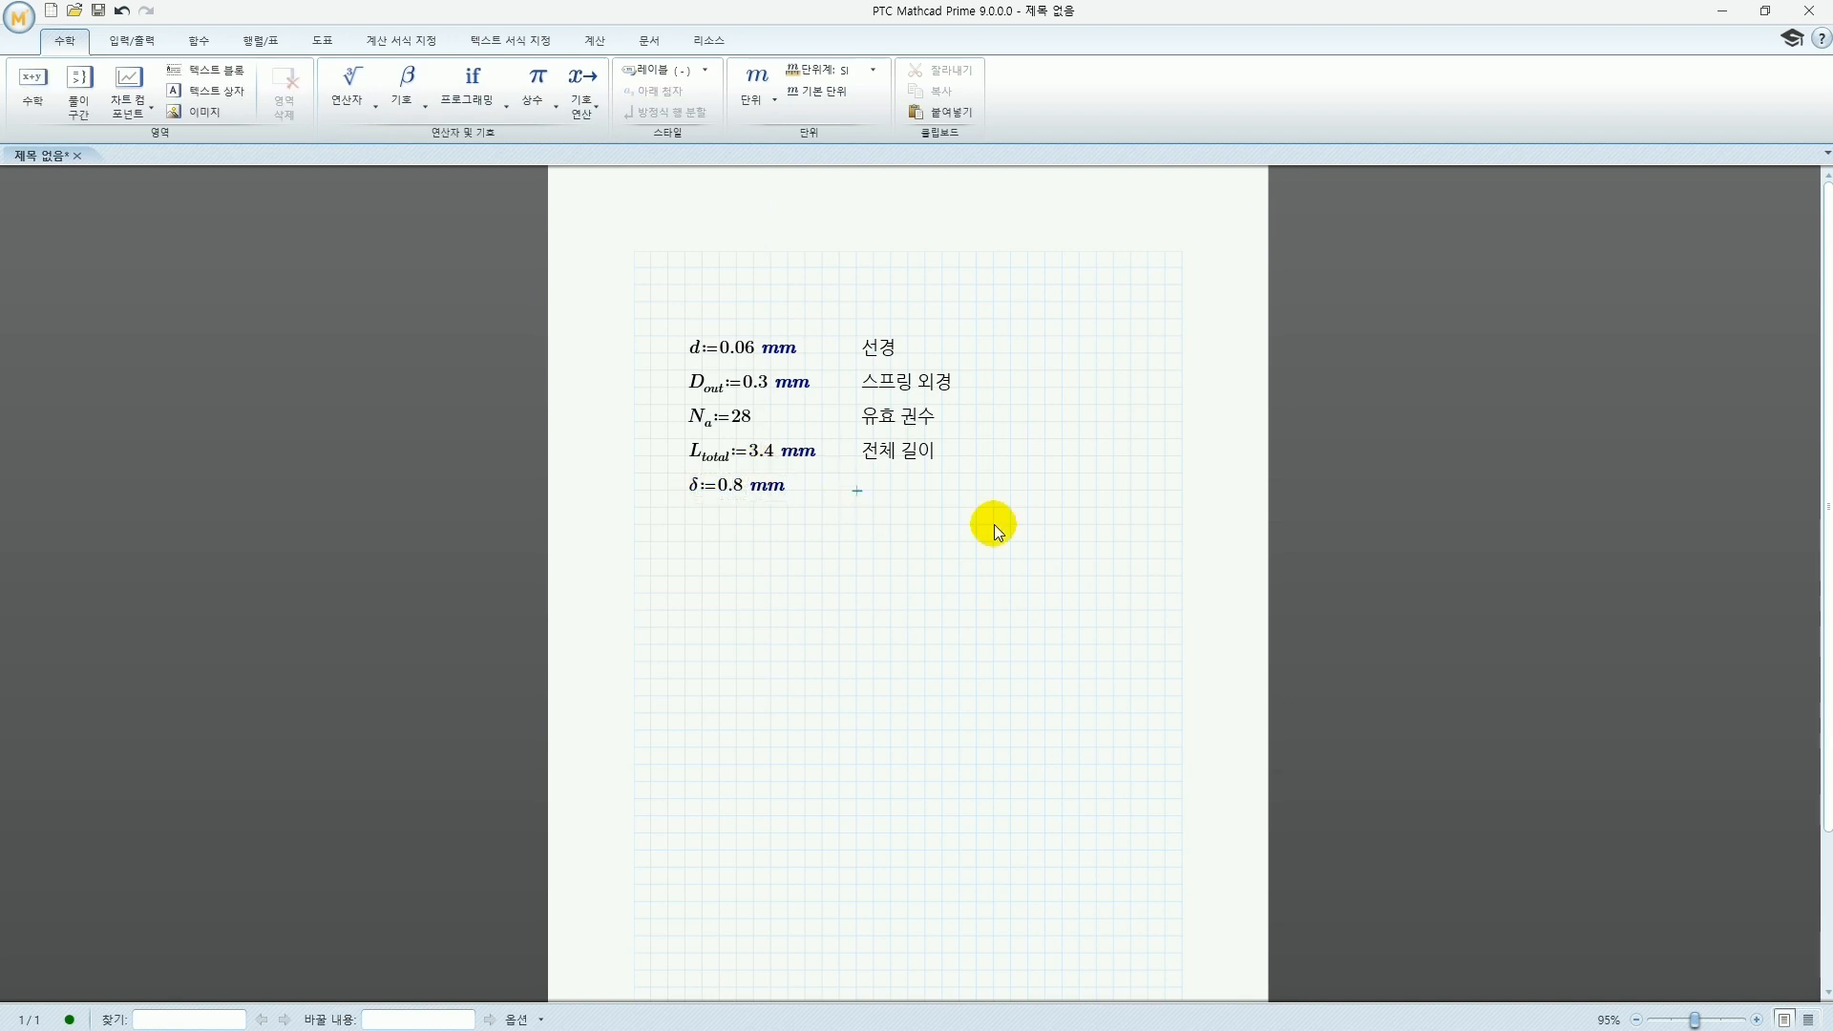
pyautogui.hotkey('ctrl', 't')
pyautogui.write('굴곡(압축할 거리)')
# Define N with the subscript "0" as 1 and label it with the text "좌권수"
pyautogui.click(688, 519)
pyautogui.write('N')
pyautogui.hotkey('ctrl', '-')
pyautogui.write('0:=1')
pyautogui.click(864, 519)
pyautogui.hotkey('ctrl', 't')
pyautogui.write('좌권수')
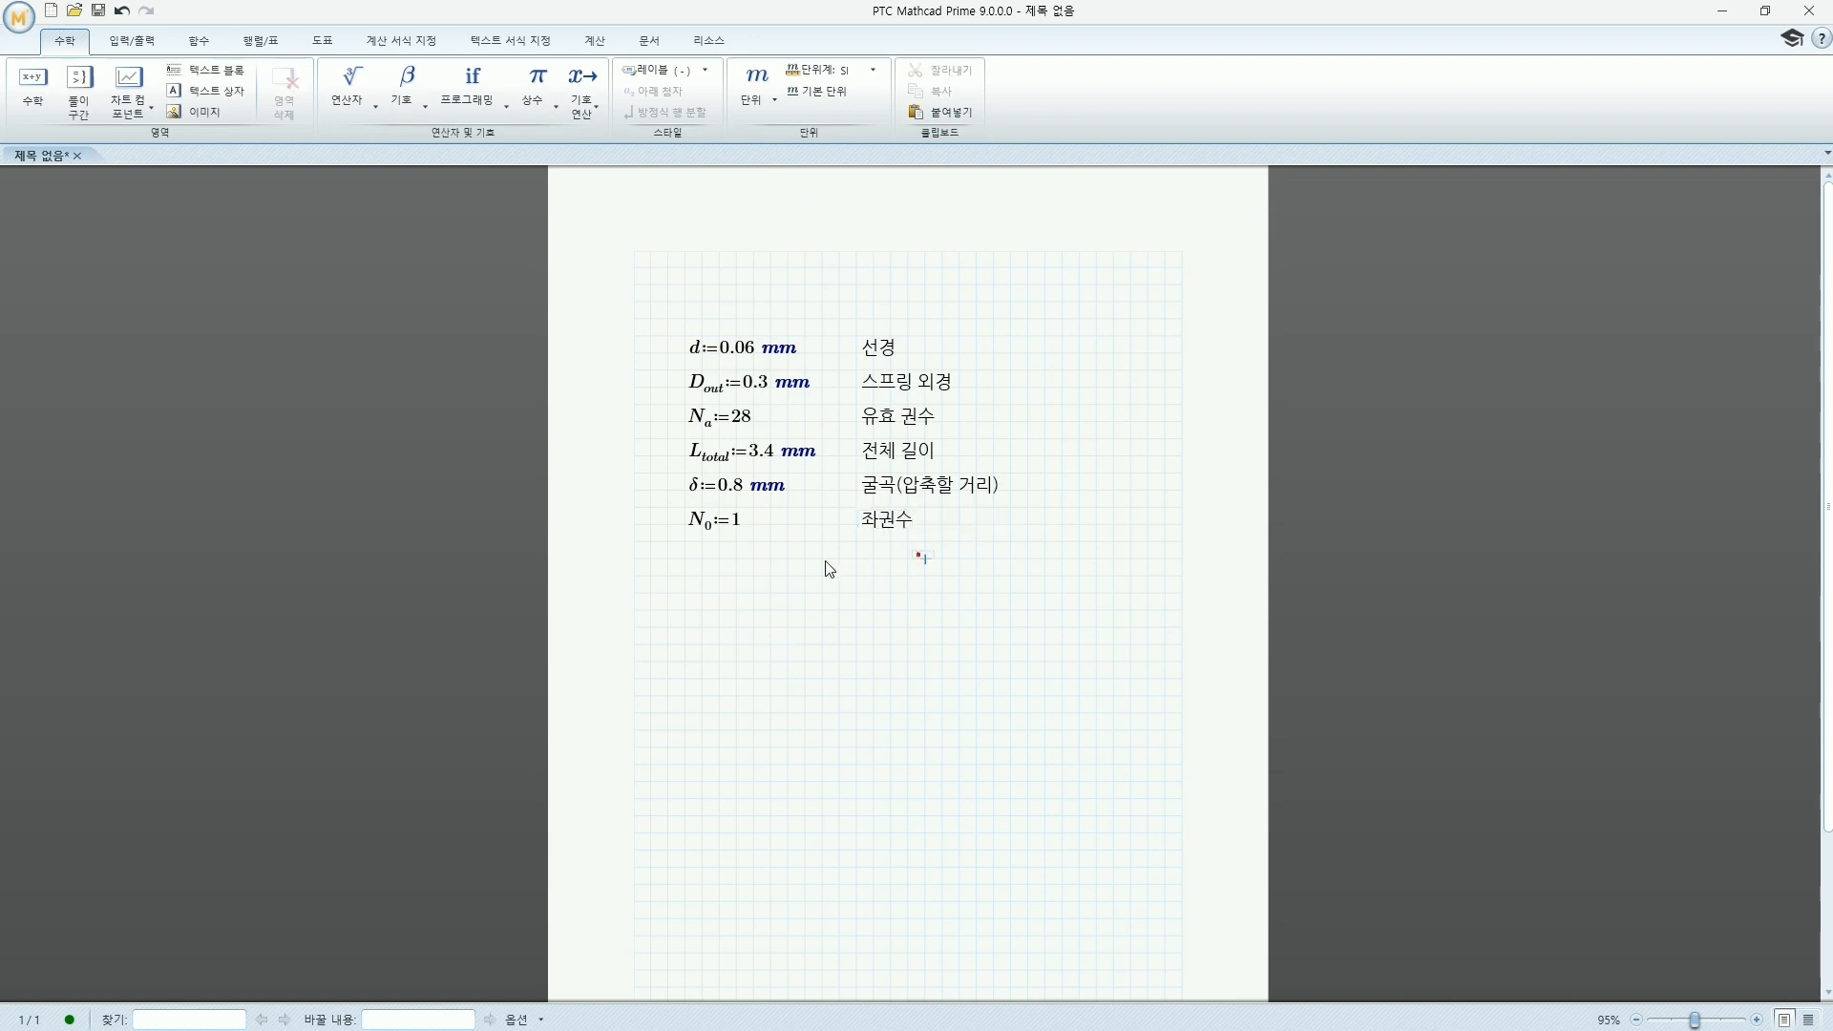
# Define G as 8000 kgf/mm² beneath the N₀ definition
pyautogui.click(685, 576)
pyautogui.write('G:8000*k')
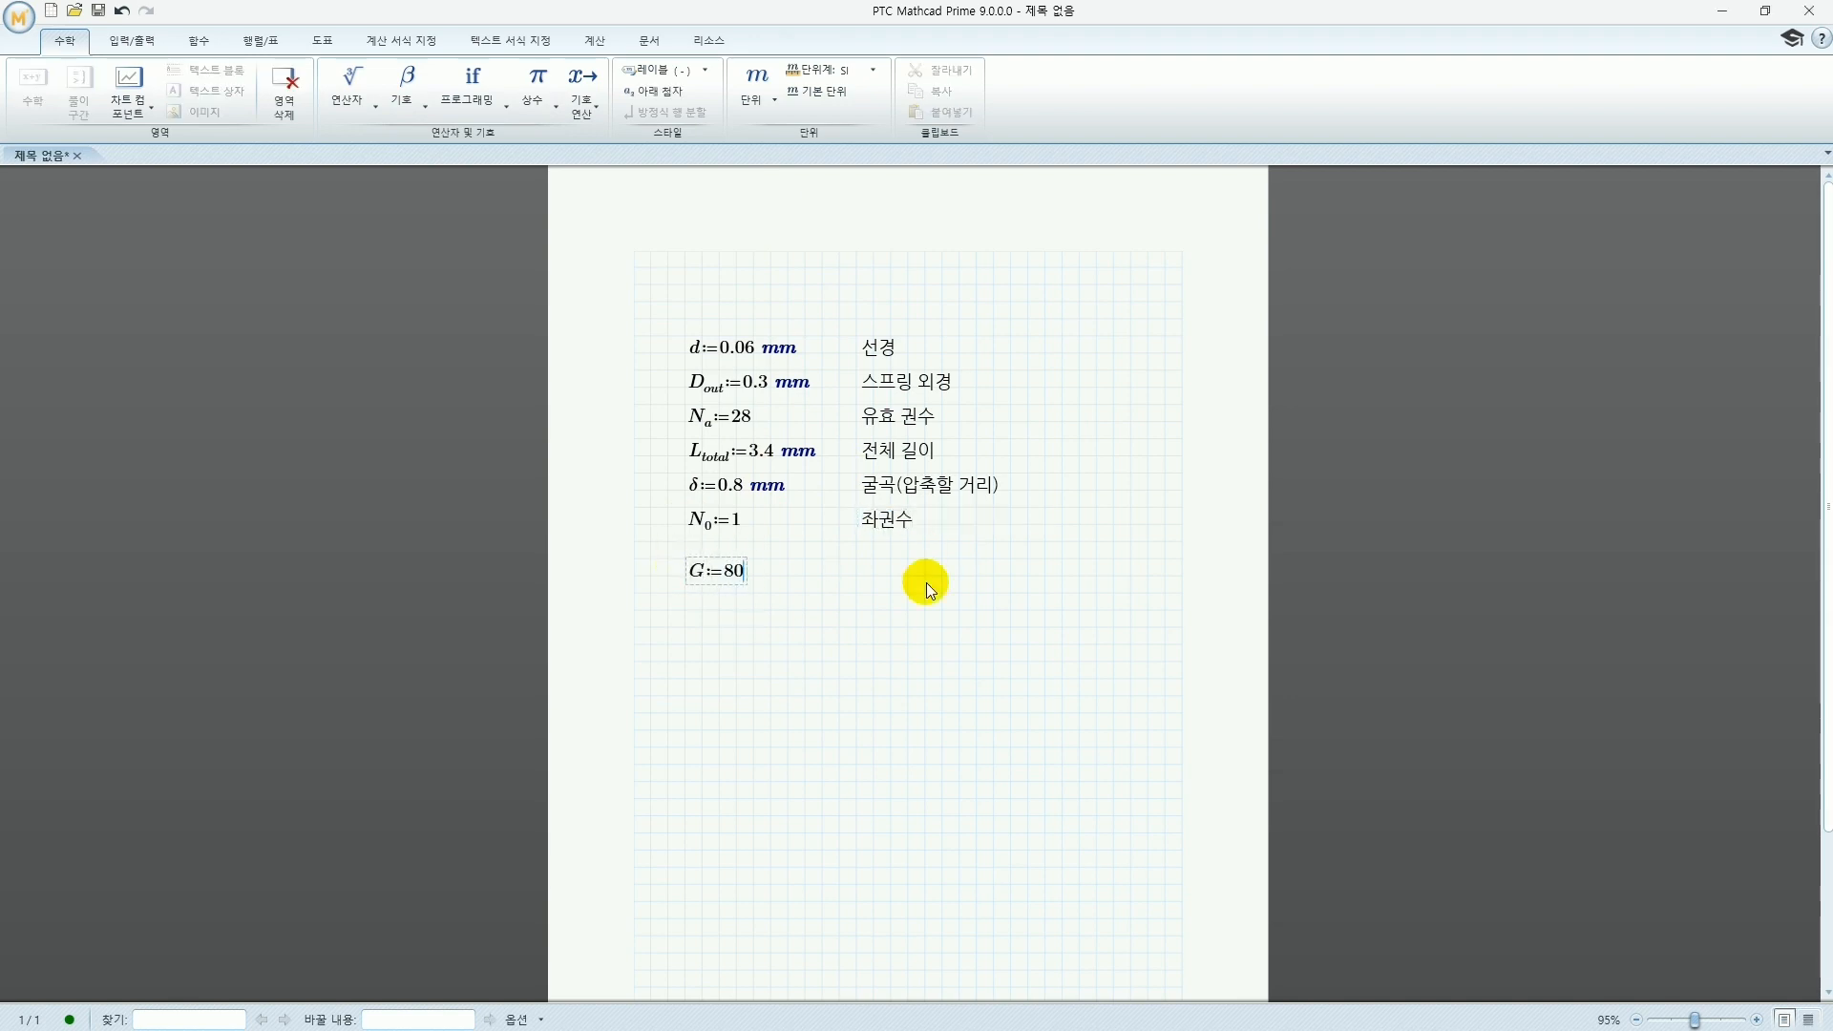
pyautogui.write('gf/mm^2')
pyautogui.click(927, 589)
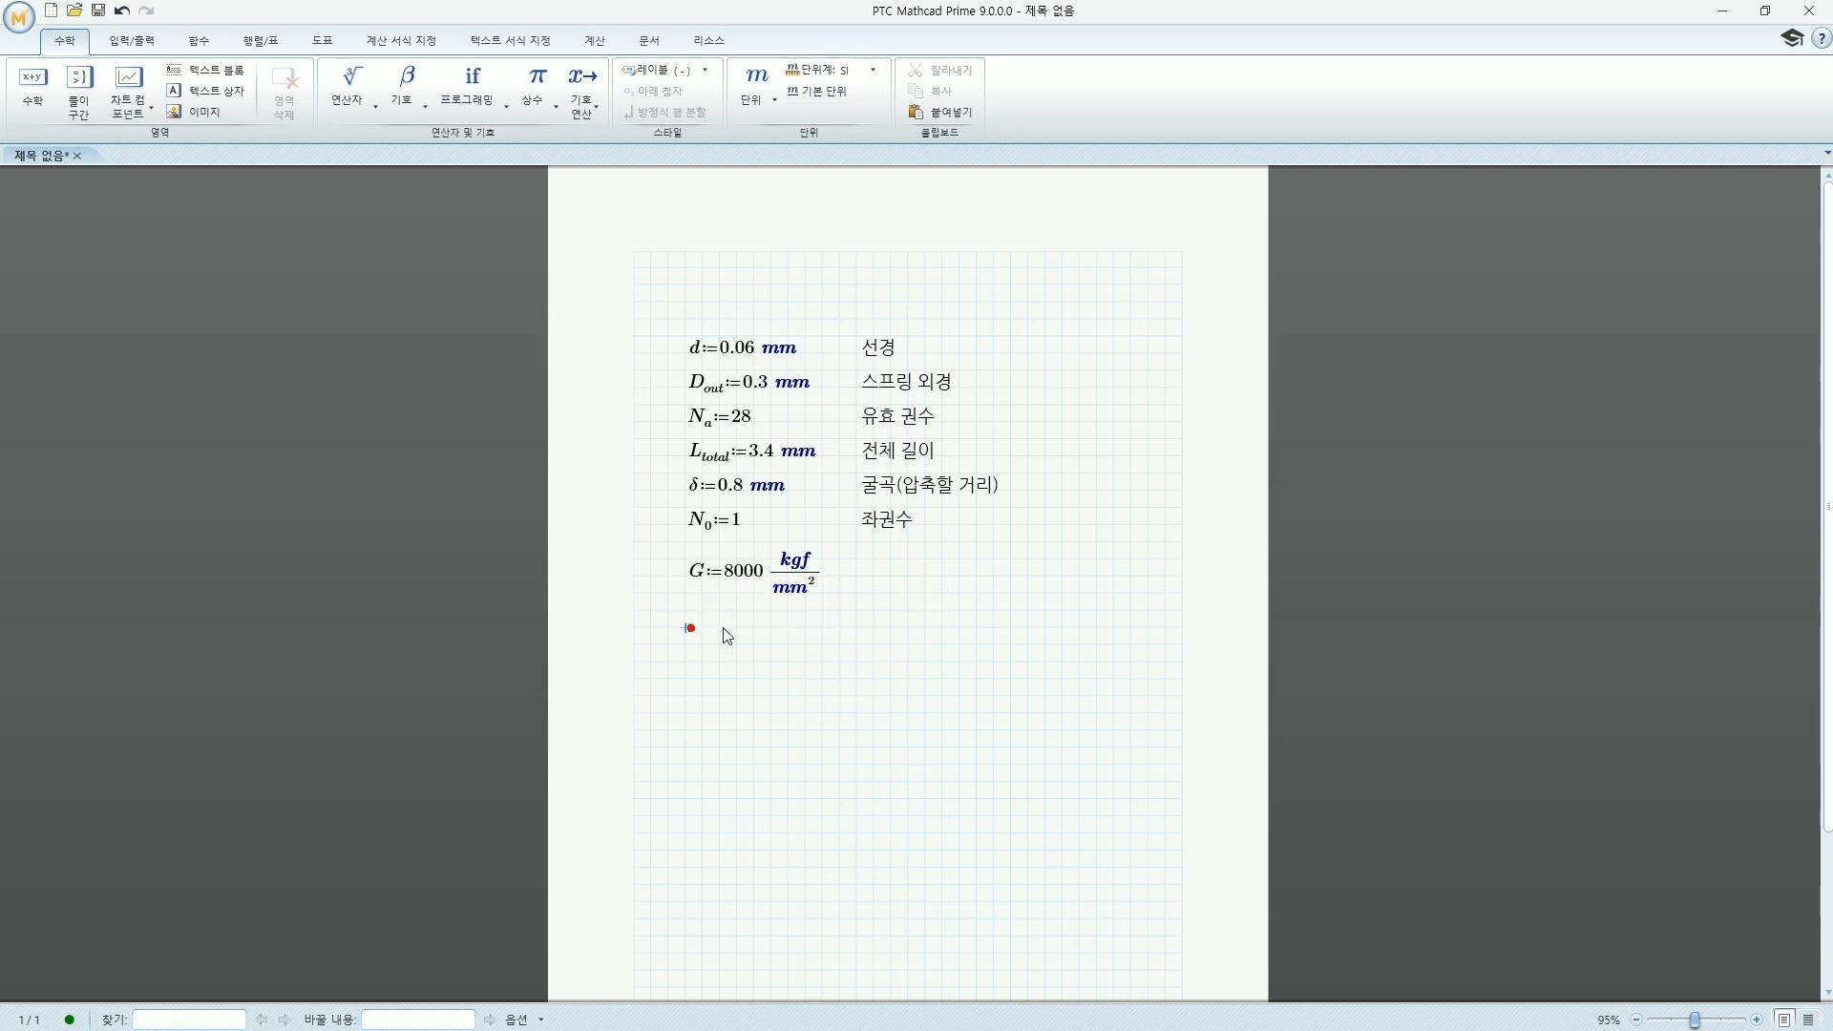
# Enter gf beneath the G definition and look through the built-in units, including the force units
pyautogui.write('gf')
pyautogui.click(694, 664)
pyautogui.click(749, 86)
pyautogui.scroll(-5, 851, 531)
pyautogui.scroll(-8, 880, 727)
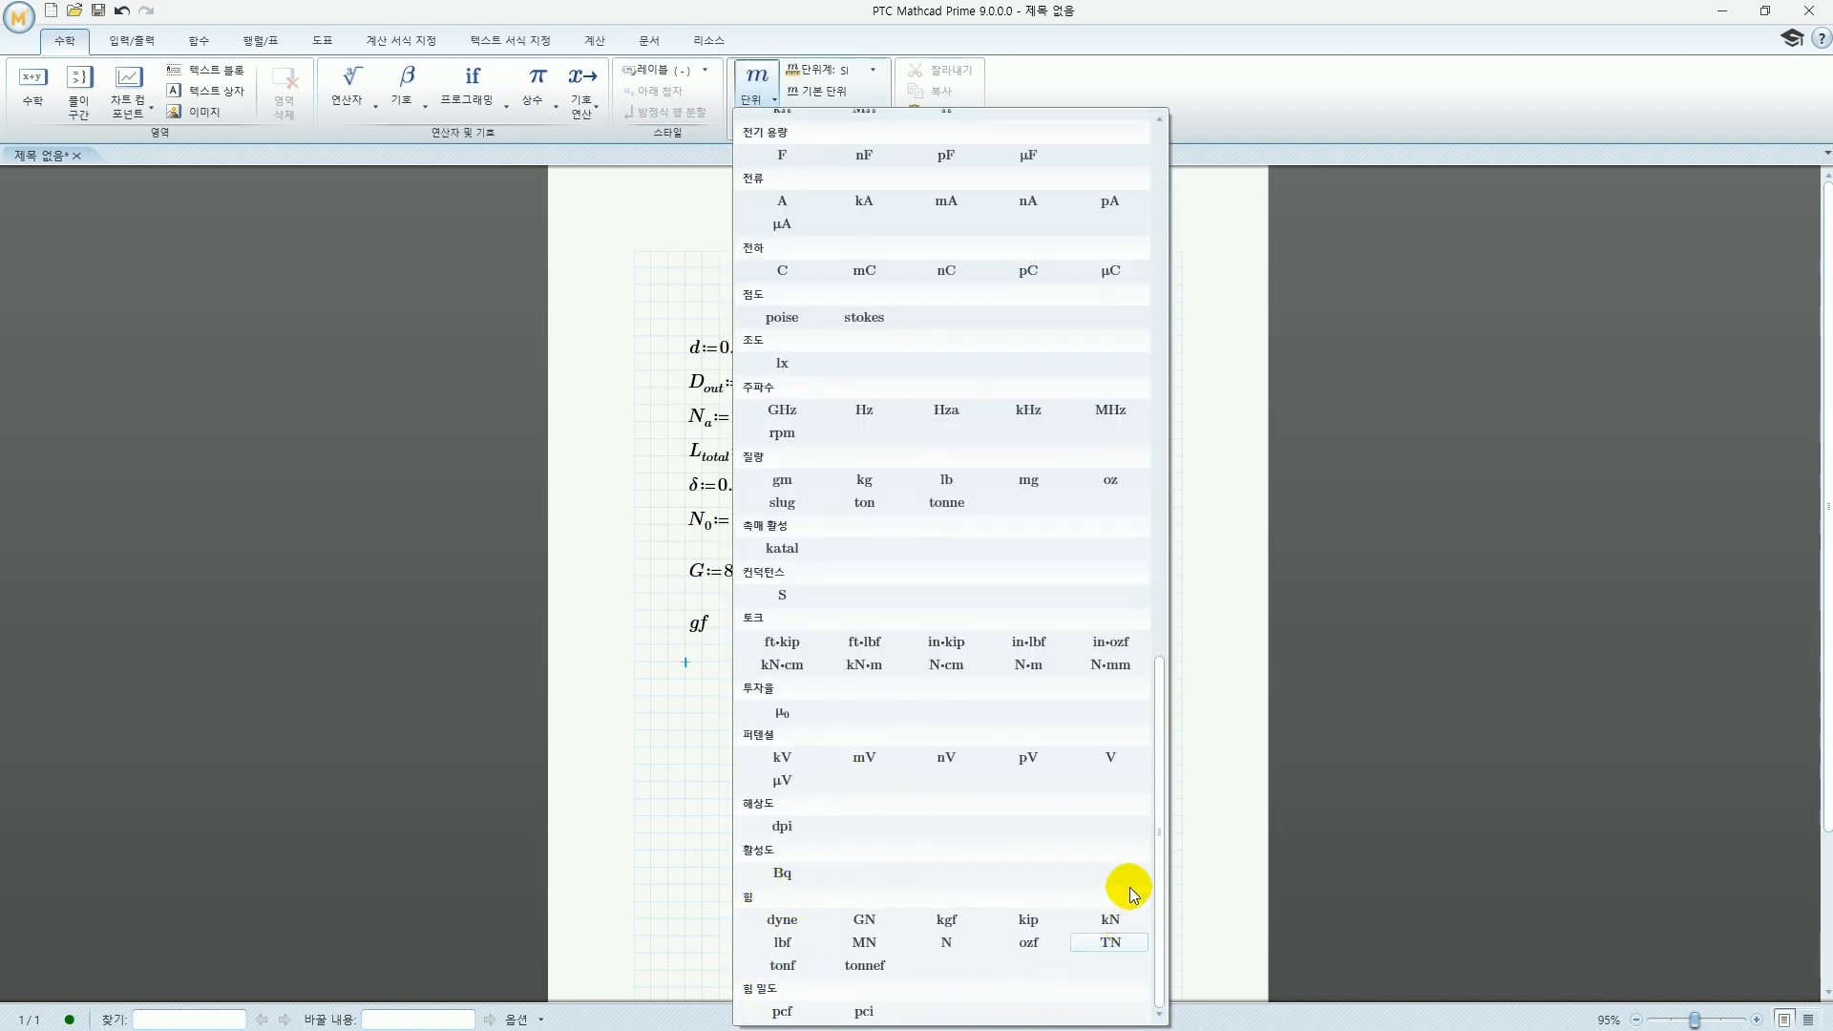
pyautogui.click(622, 742)
# Change the label of gf to unit and define it as 0.001 kgf
pyautogui.click(696, 620)
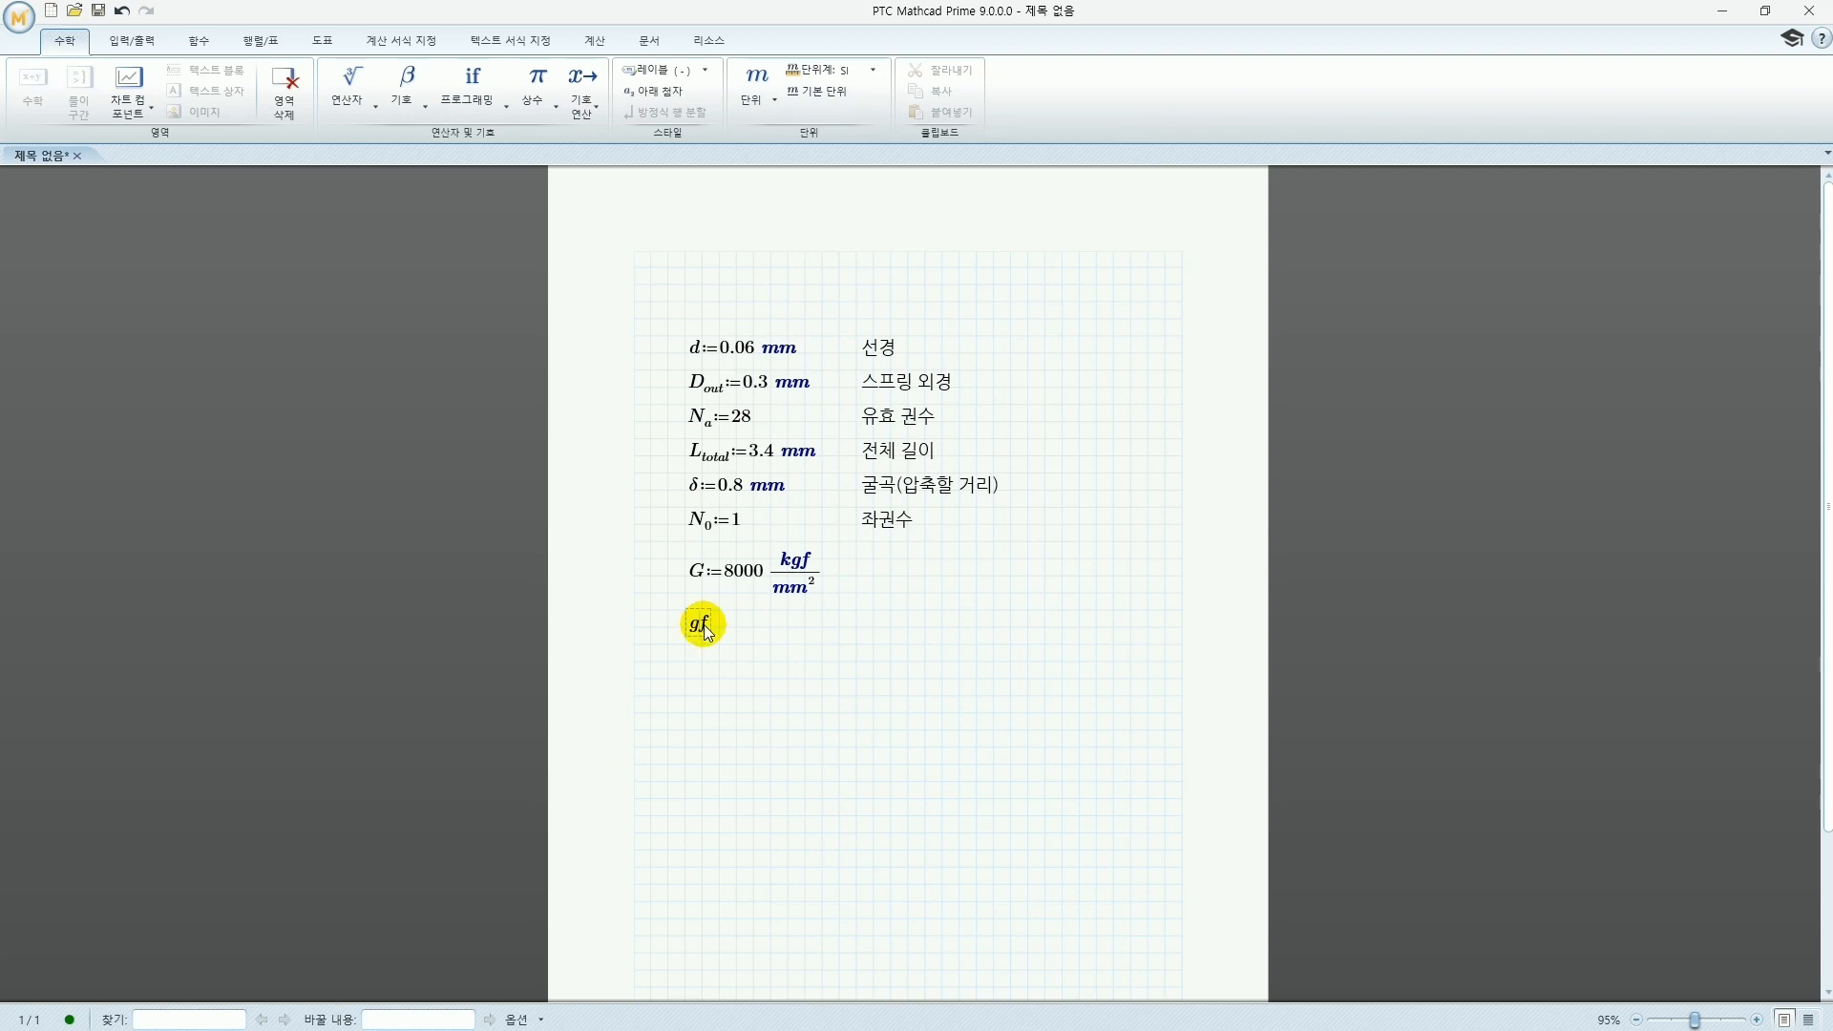
pyautogui.doubleClick(697, 623)
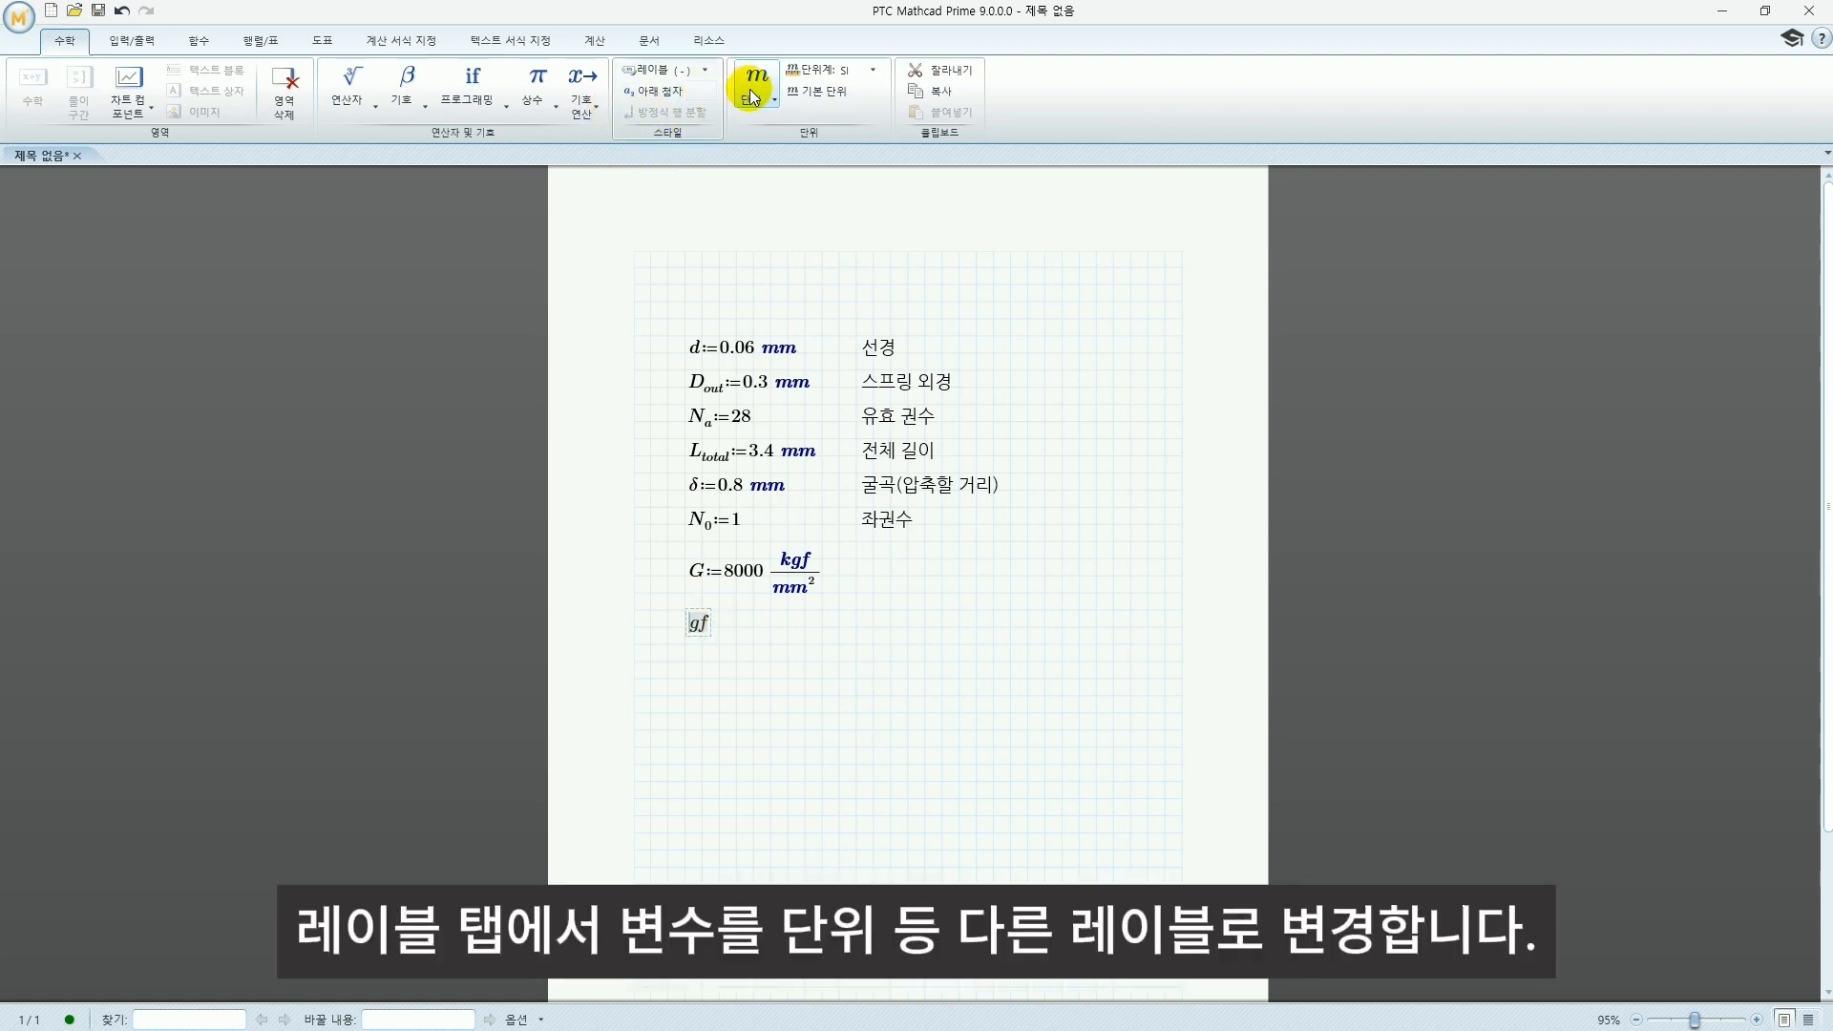
pyautogui.click(693, 76)
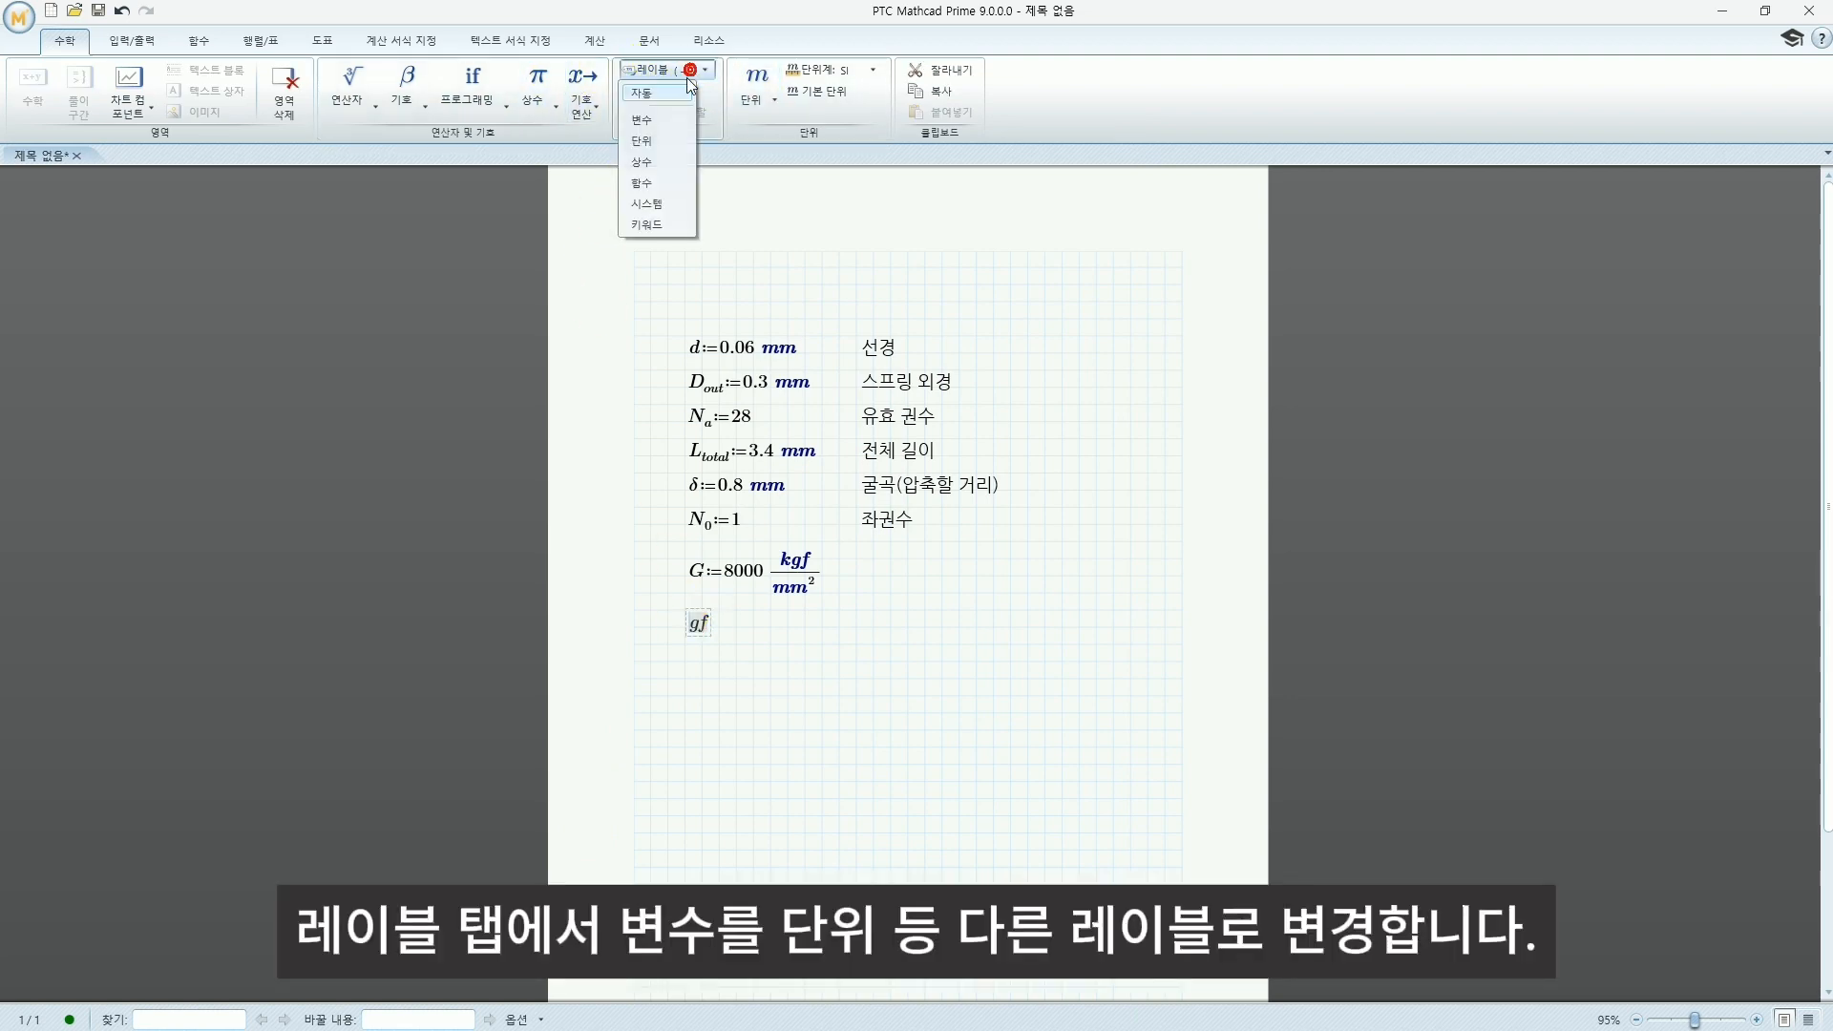
pyautogui.click(647, 135)
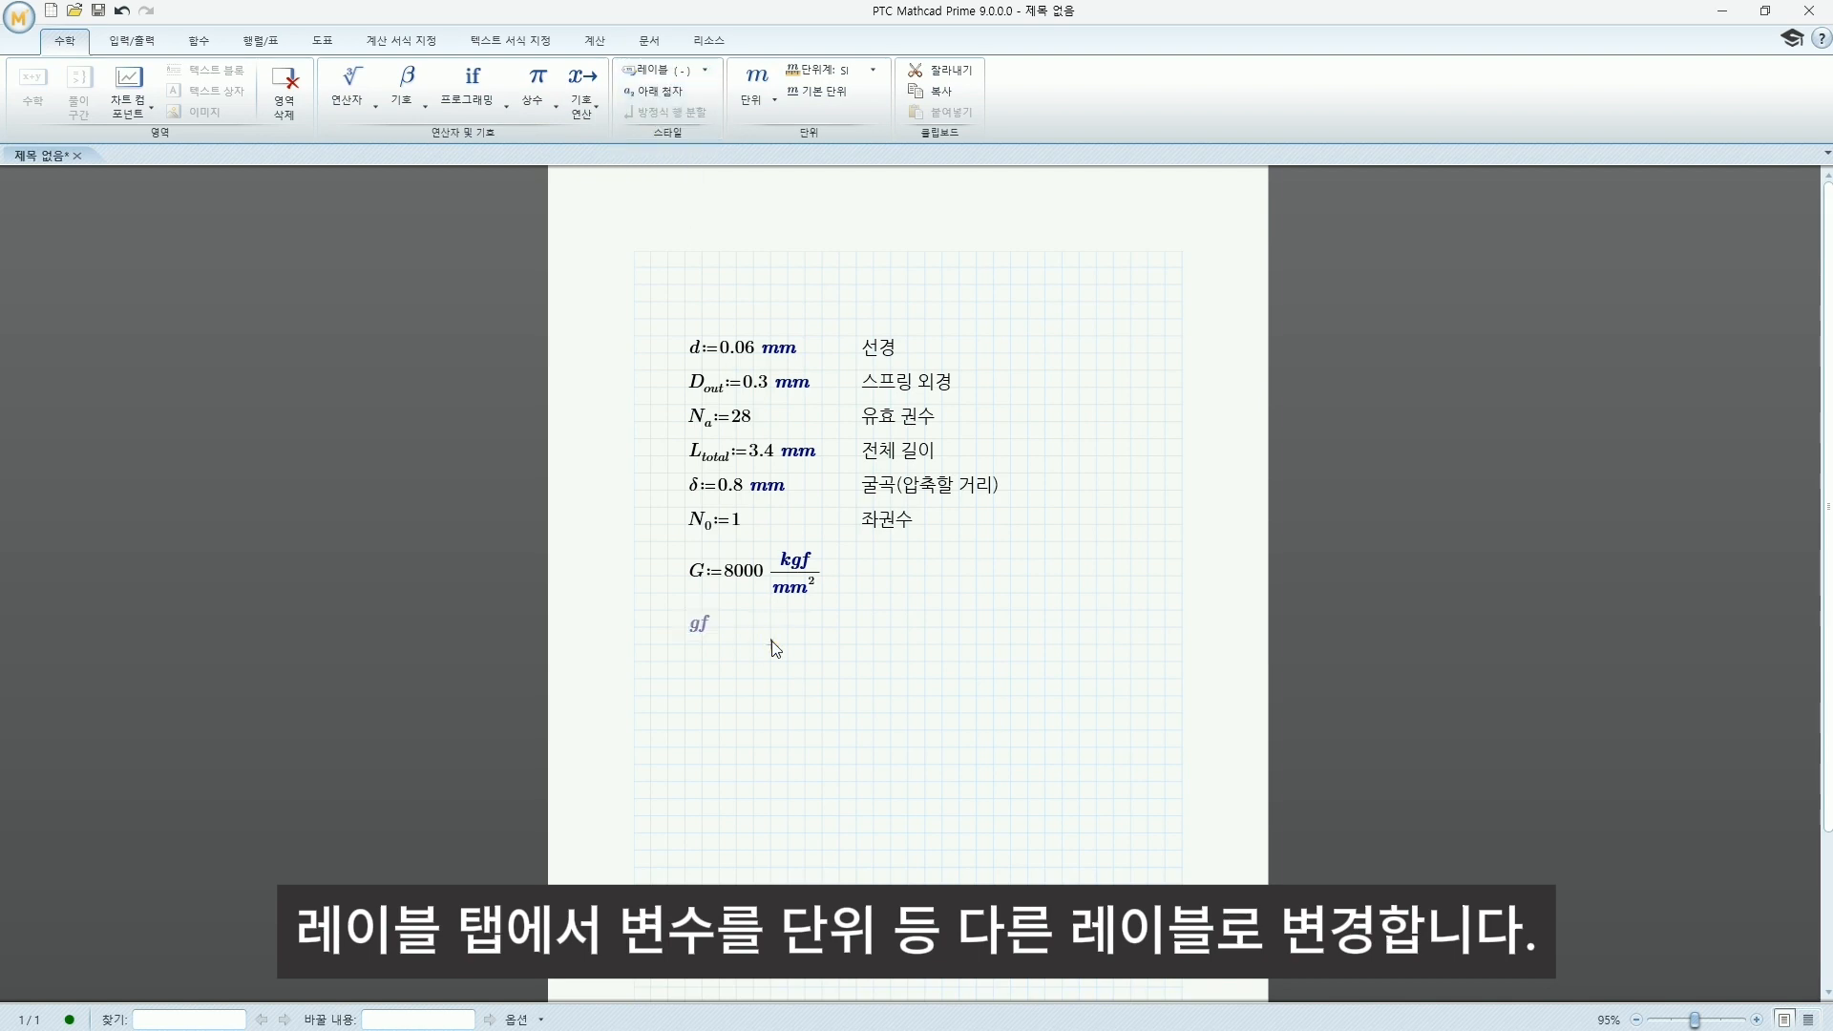
pyautogui.click(714, 630)
pyautogui.click(700, 623)
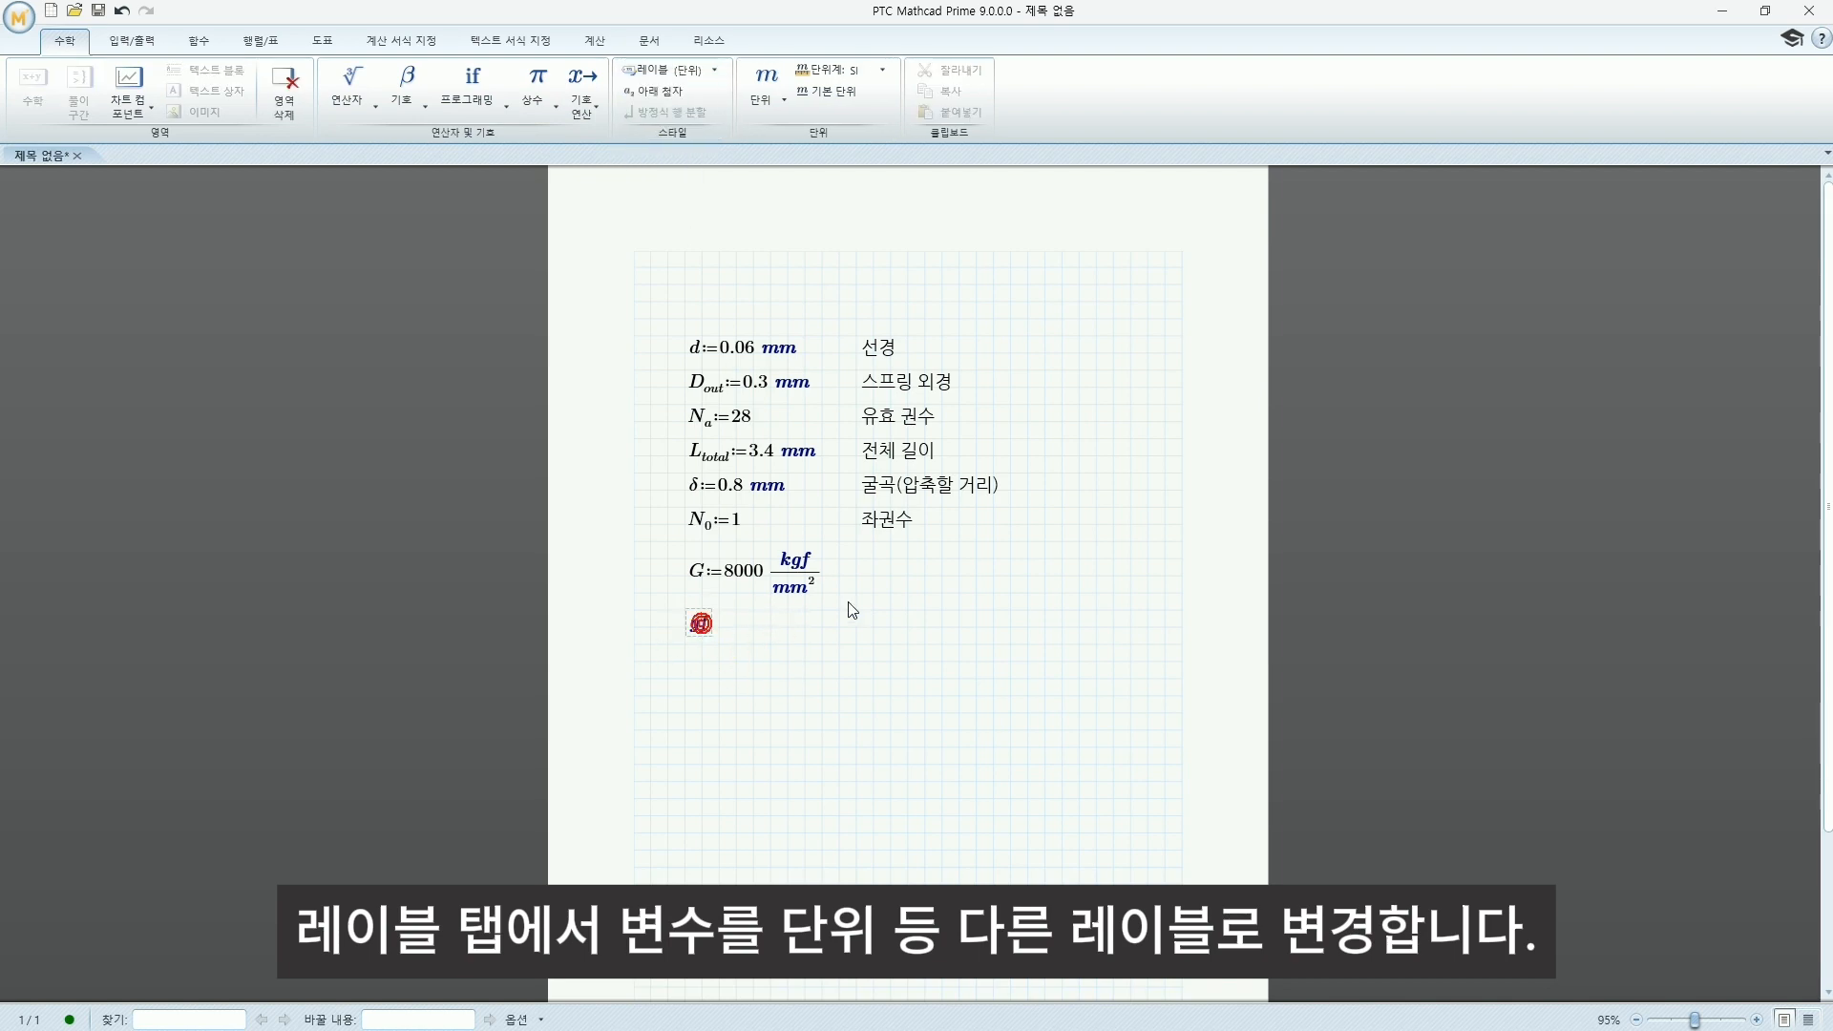
pyautogui.write(':0.001*kgf')
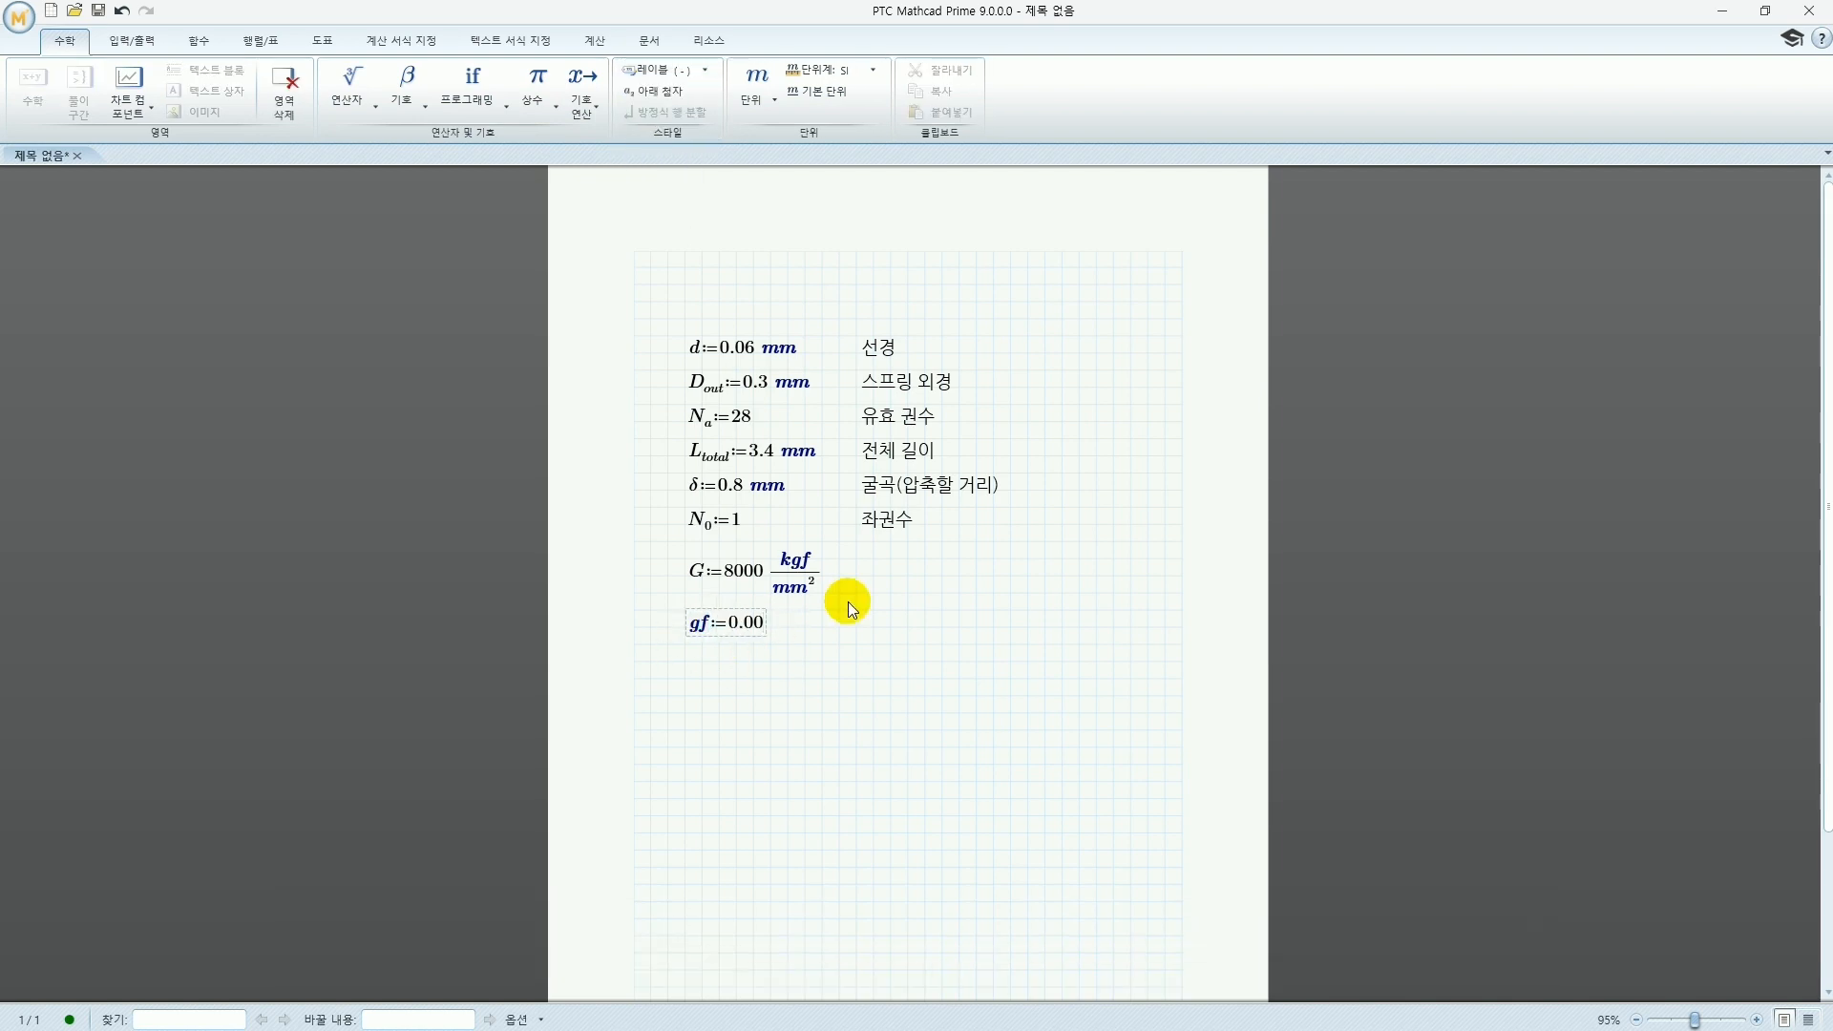
pyautogui.click(736, 663)
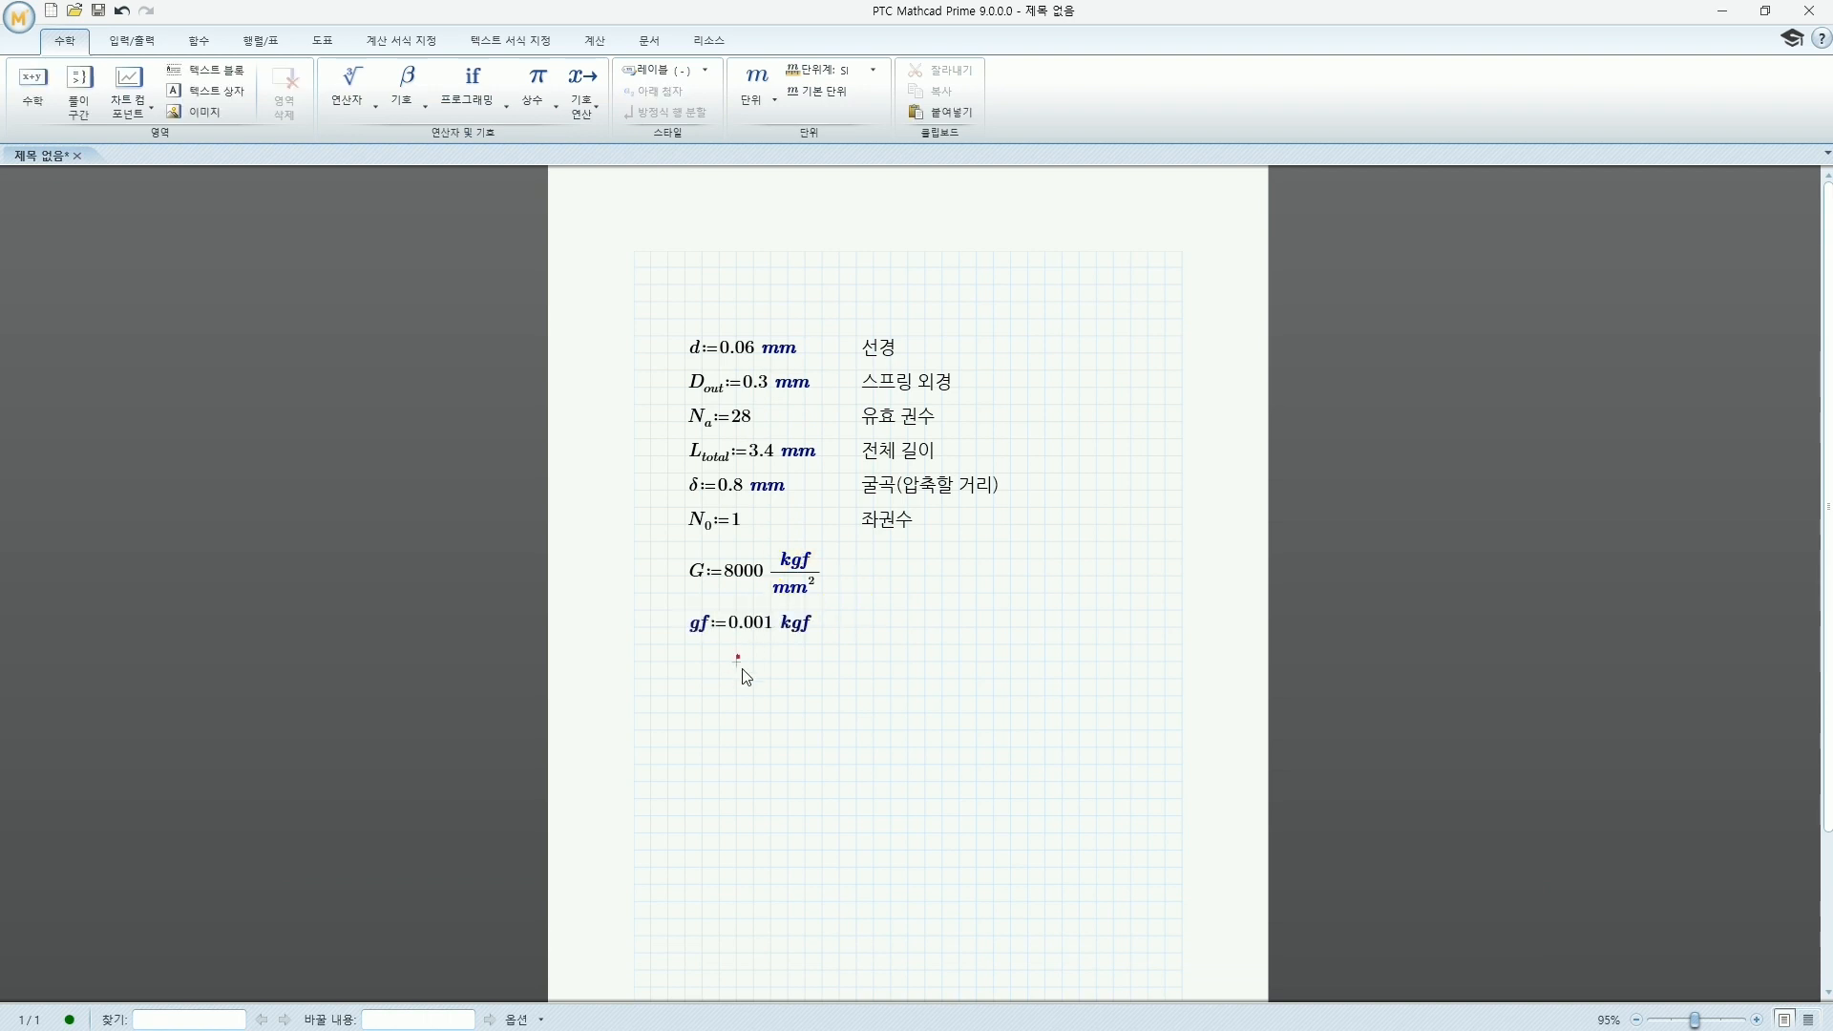
# Add the text "자유길이 L에 관하여" below the gf definition and define L beneath it as L_total − 2·N₀·d
pyautogui.hotkey('ctrl', 't')
pyautogui.scroll(-3, 932, 584)
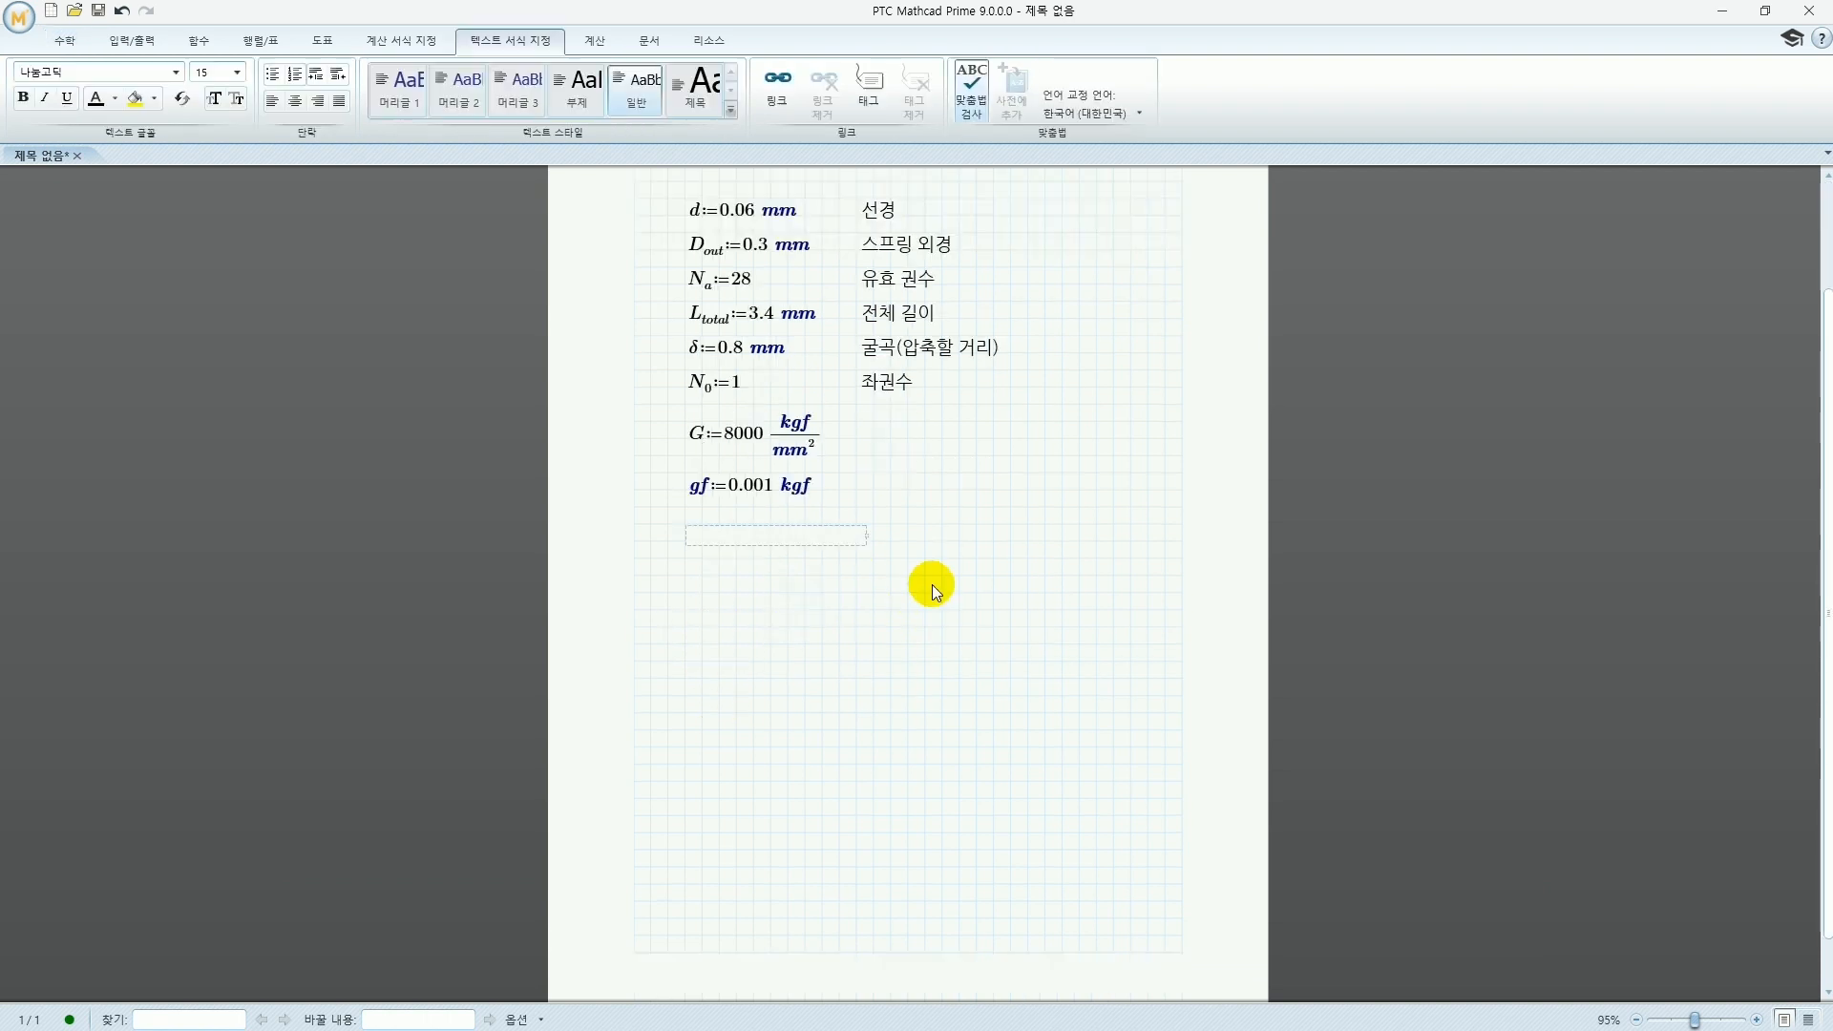
pyautogui.write('자유길이 L에 관하여')
pyautogui.click(696, 578)
pyautogui.write('L')
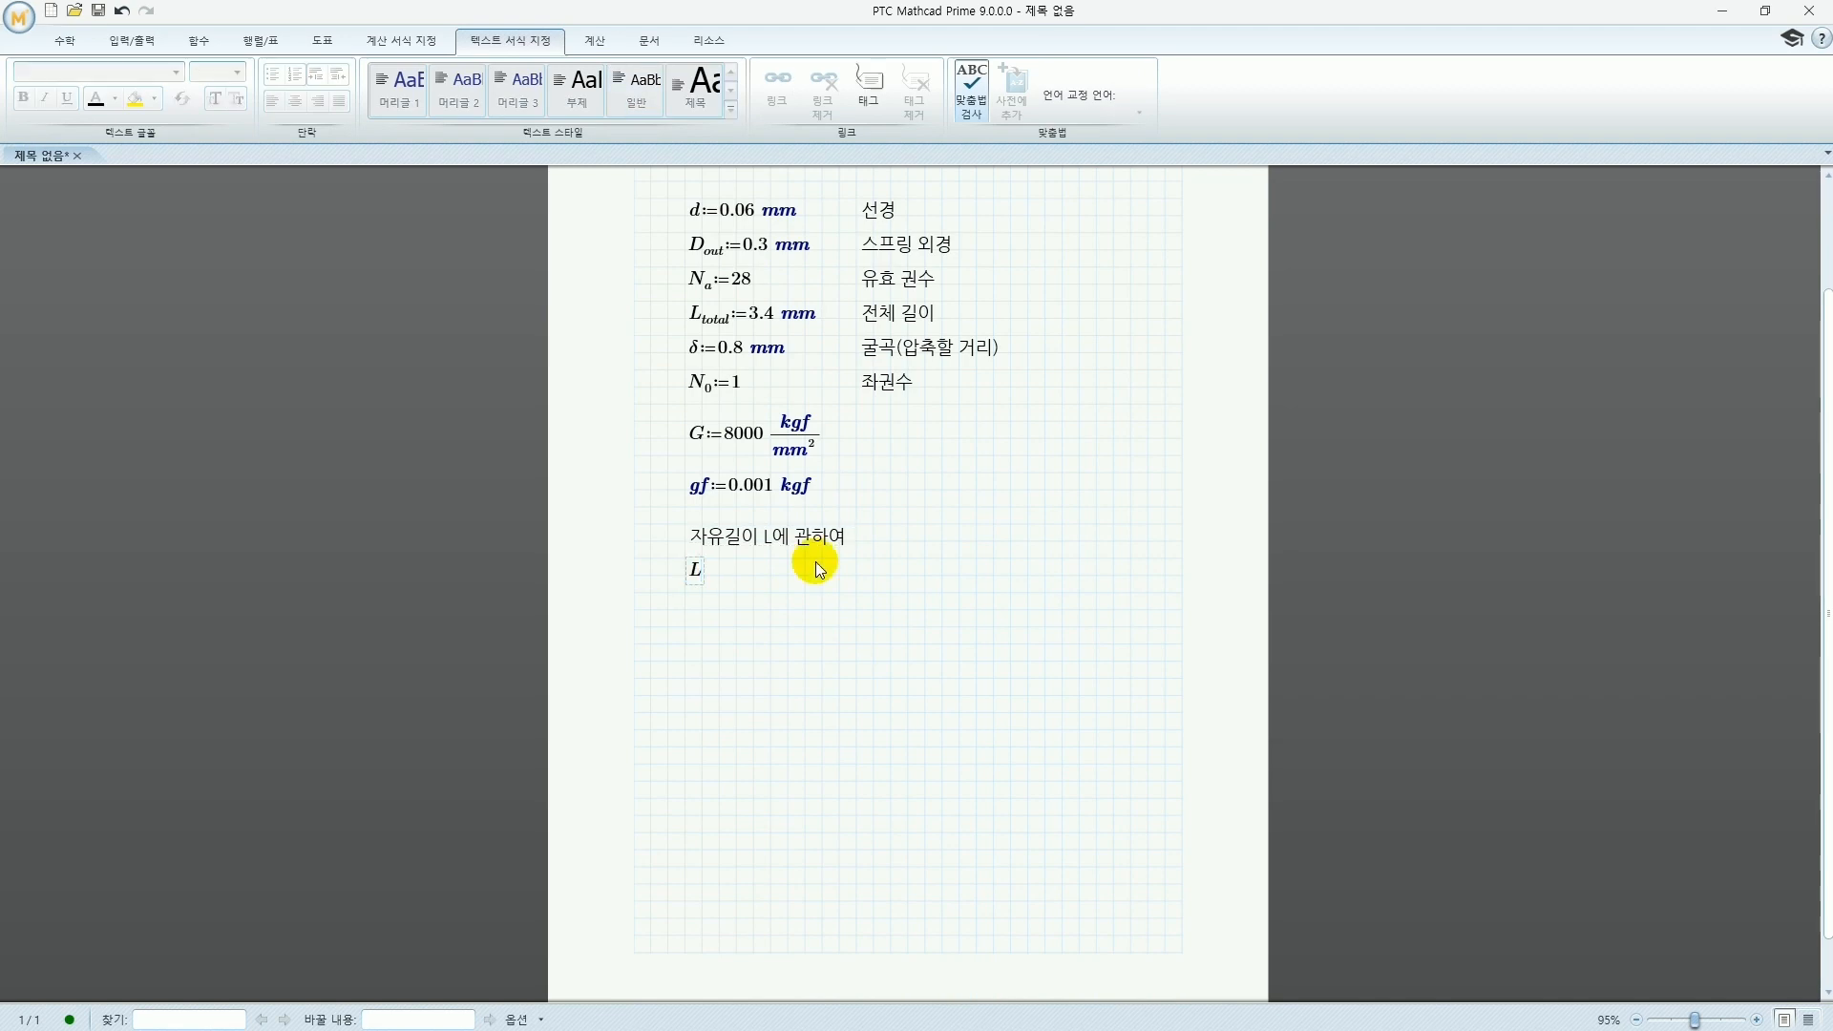
pyautogui.write(':L.total-2*N.0*d')
pyautogui.click(891, 592)
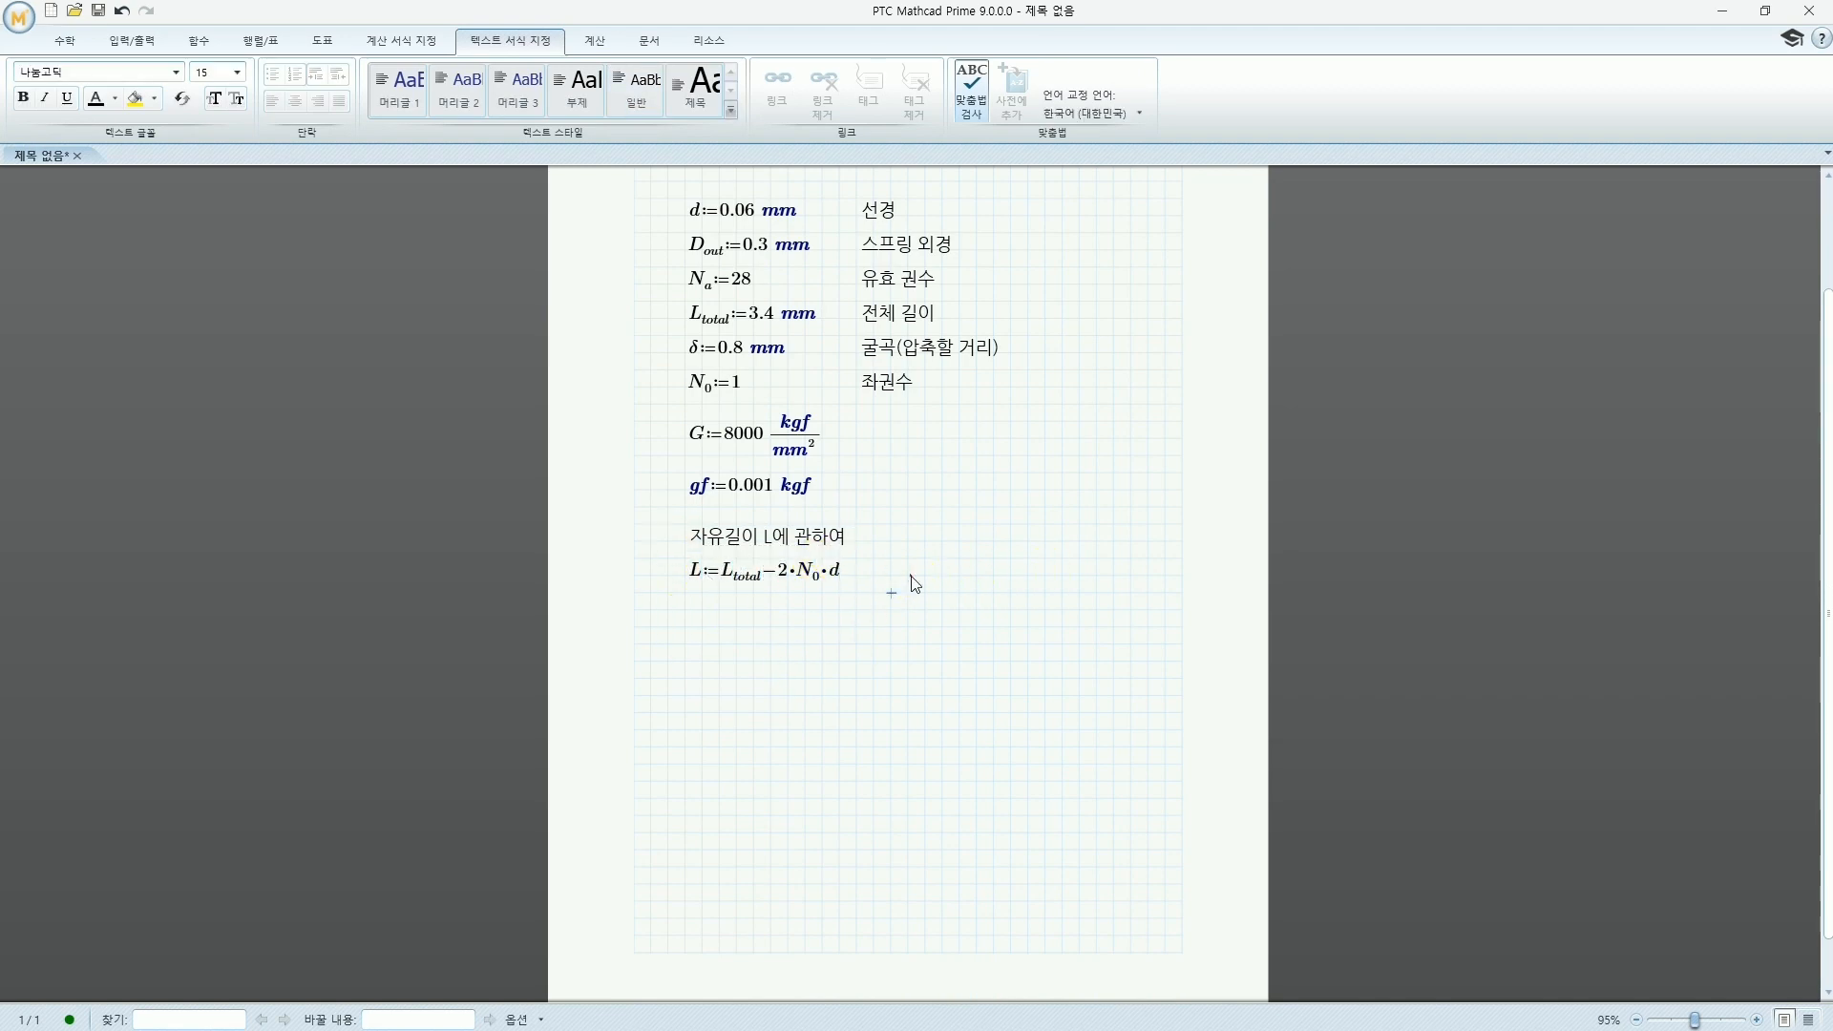
# Evaluate L beside its definition
pyautogui.click(914, 575)
pyautogui.write('L=0.003·m')
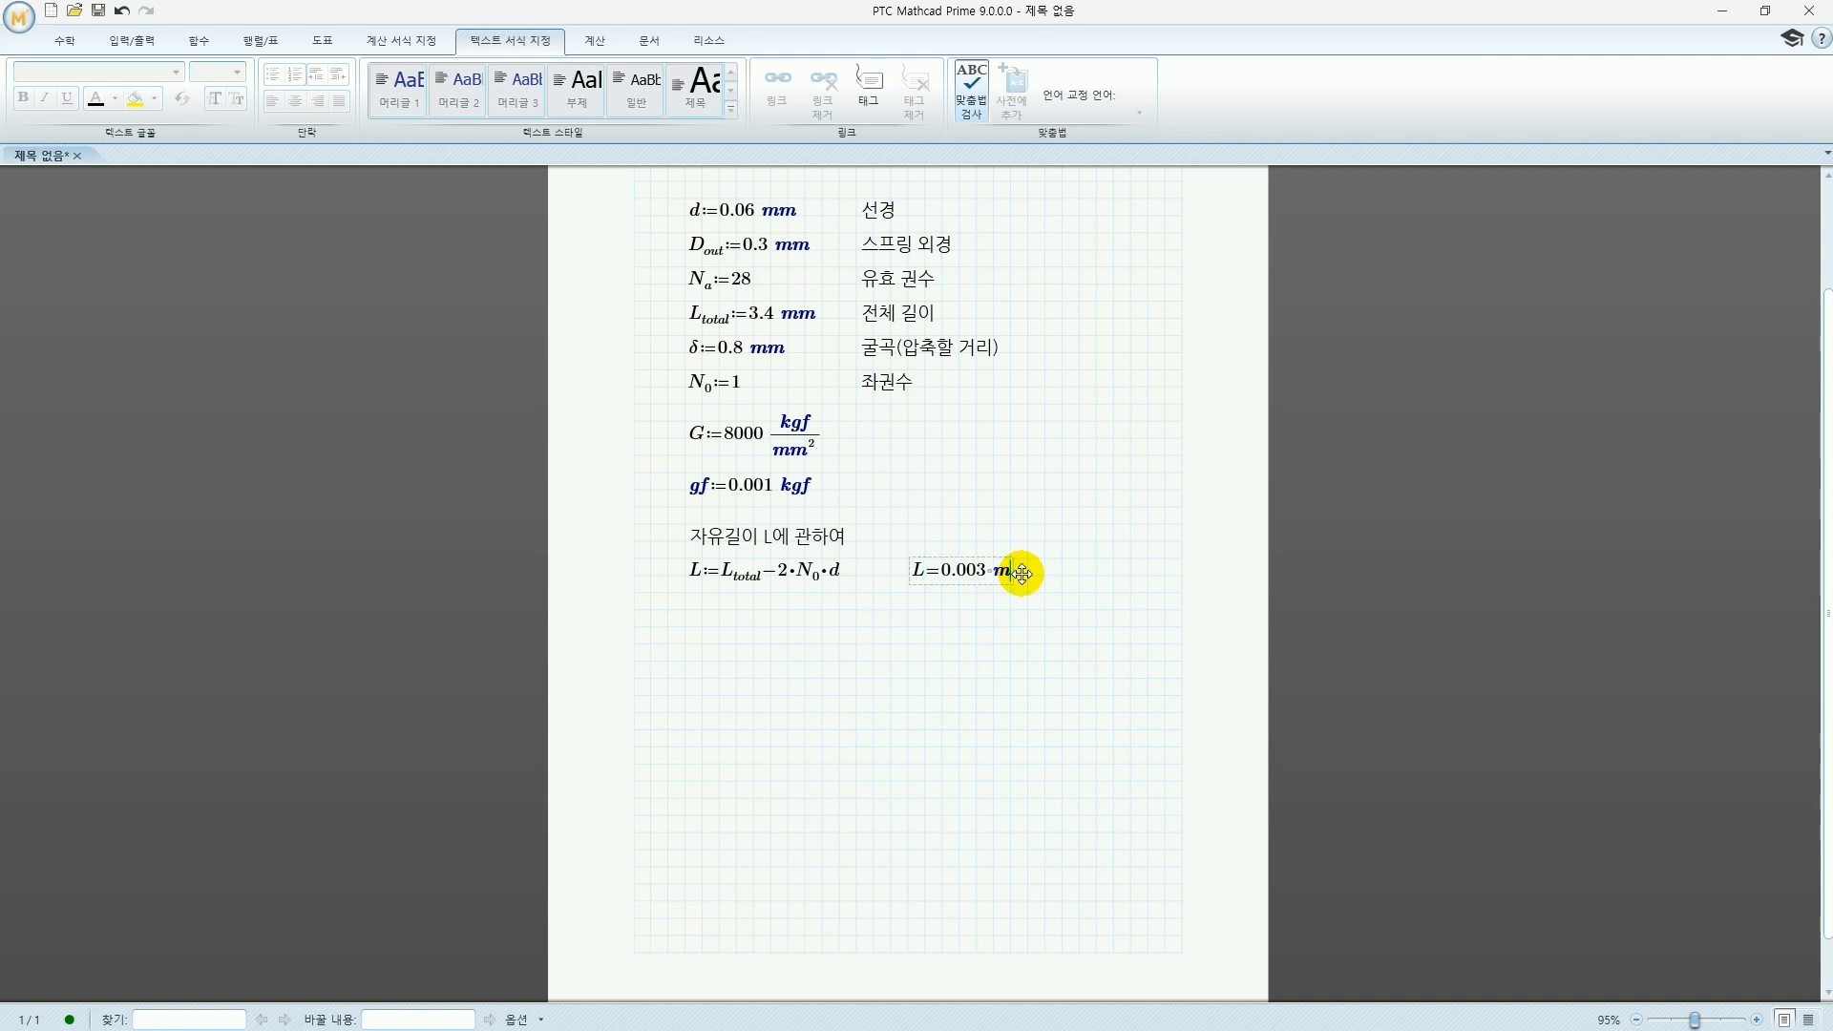
pyautogui.click(1028, 627)
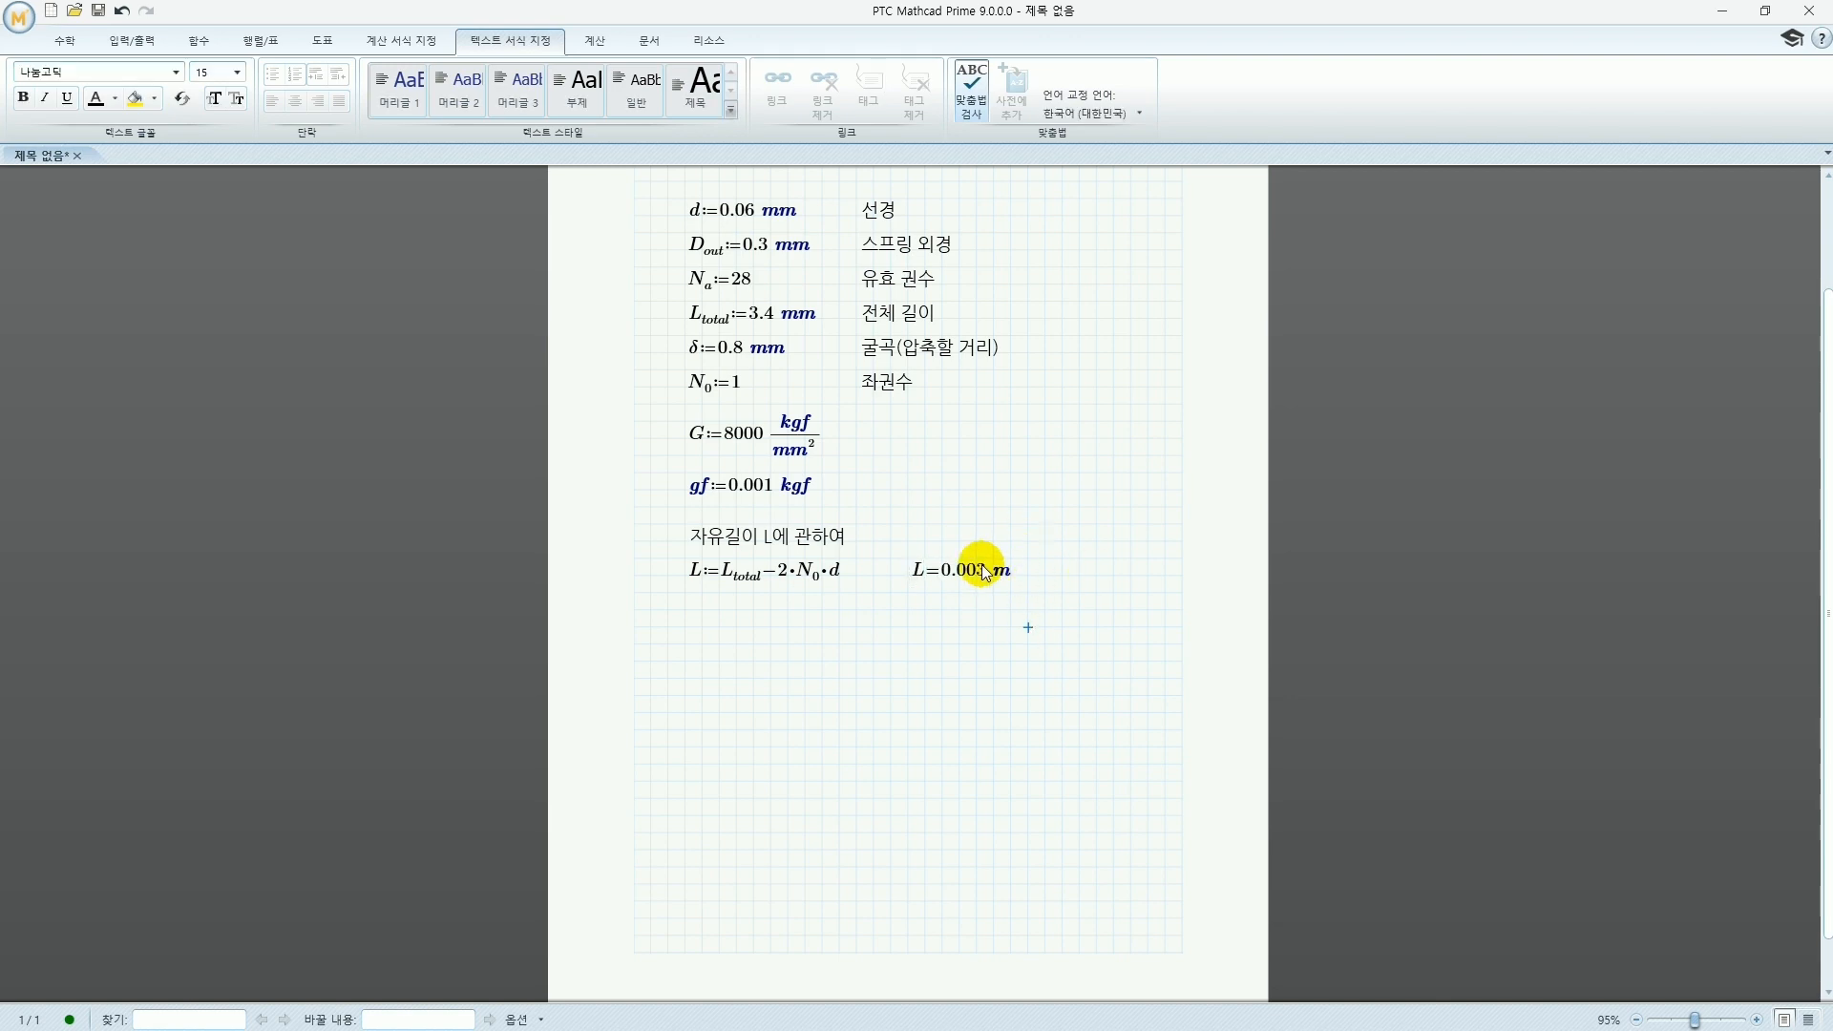
# Switch the worksheet's unit system to CGS
pyautogui.click(59, 40)
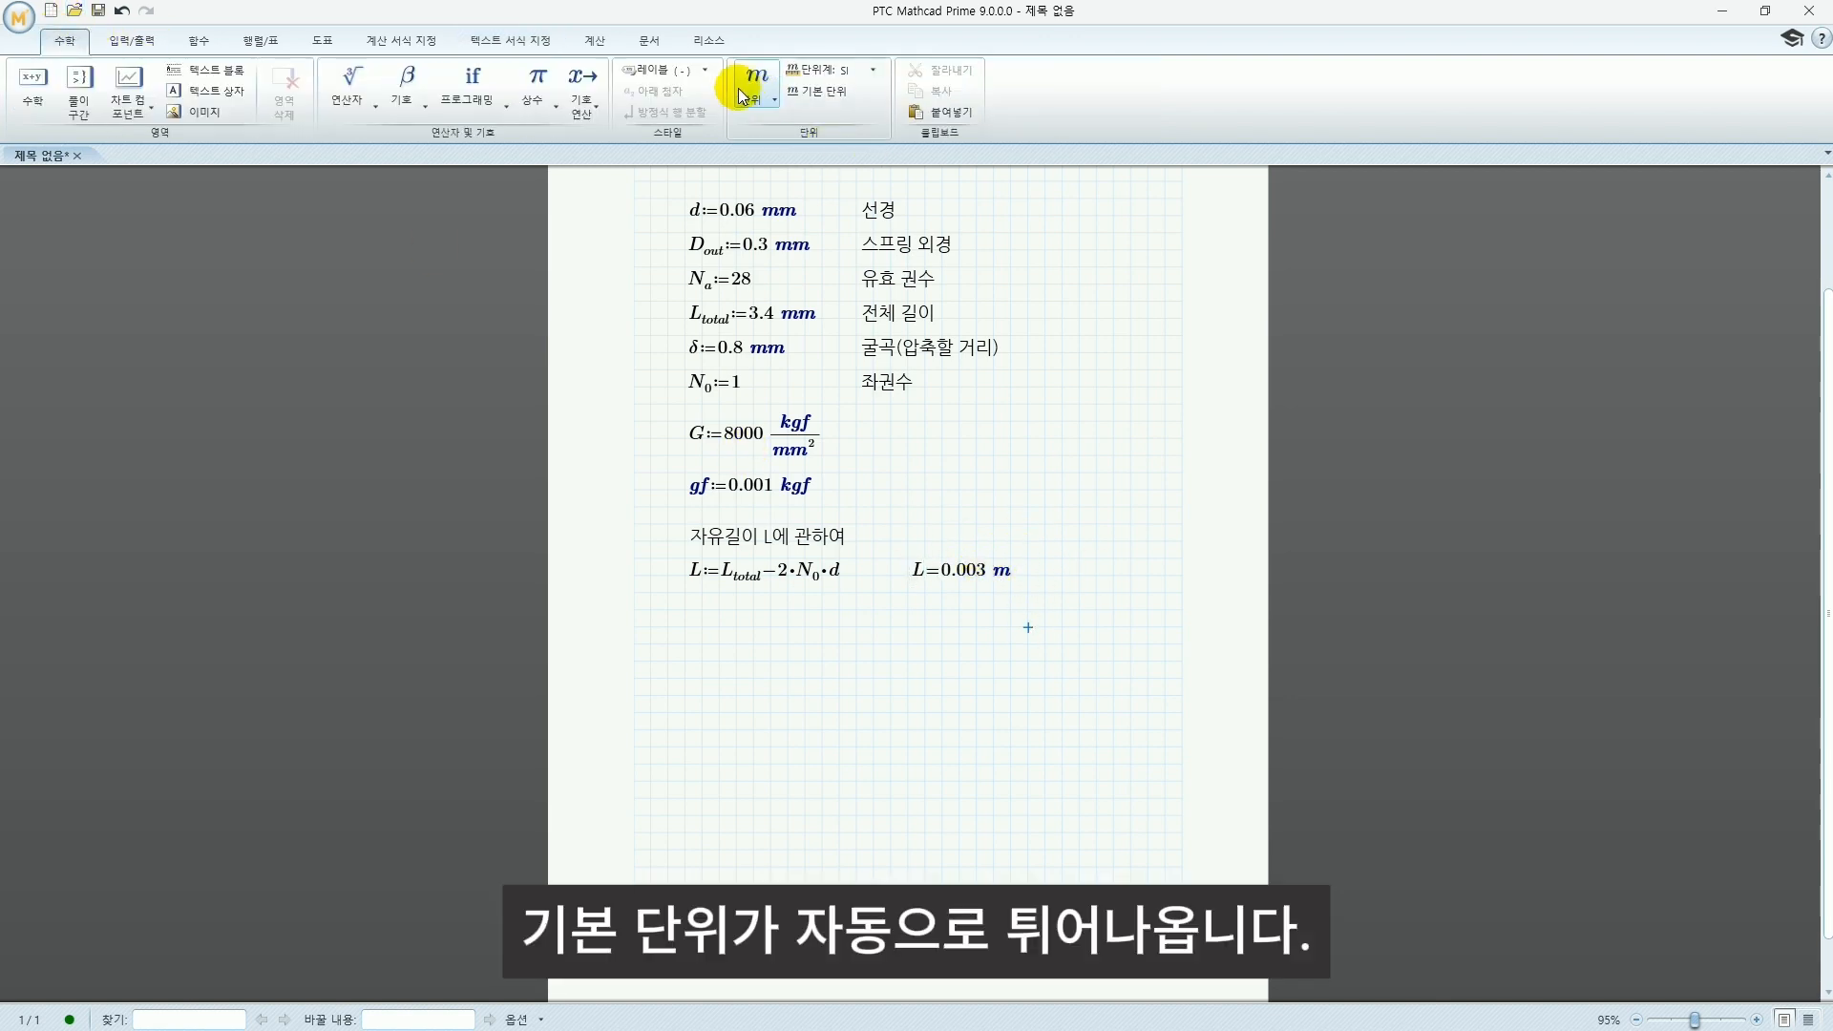
pyautogui.click(829, 69)
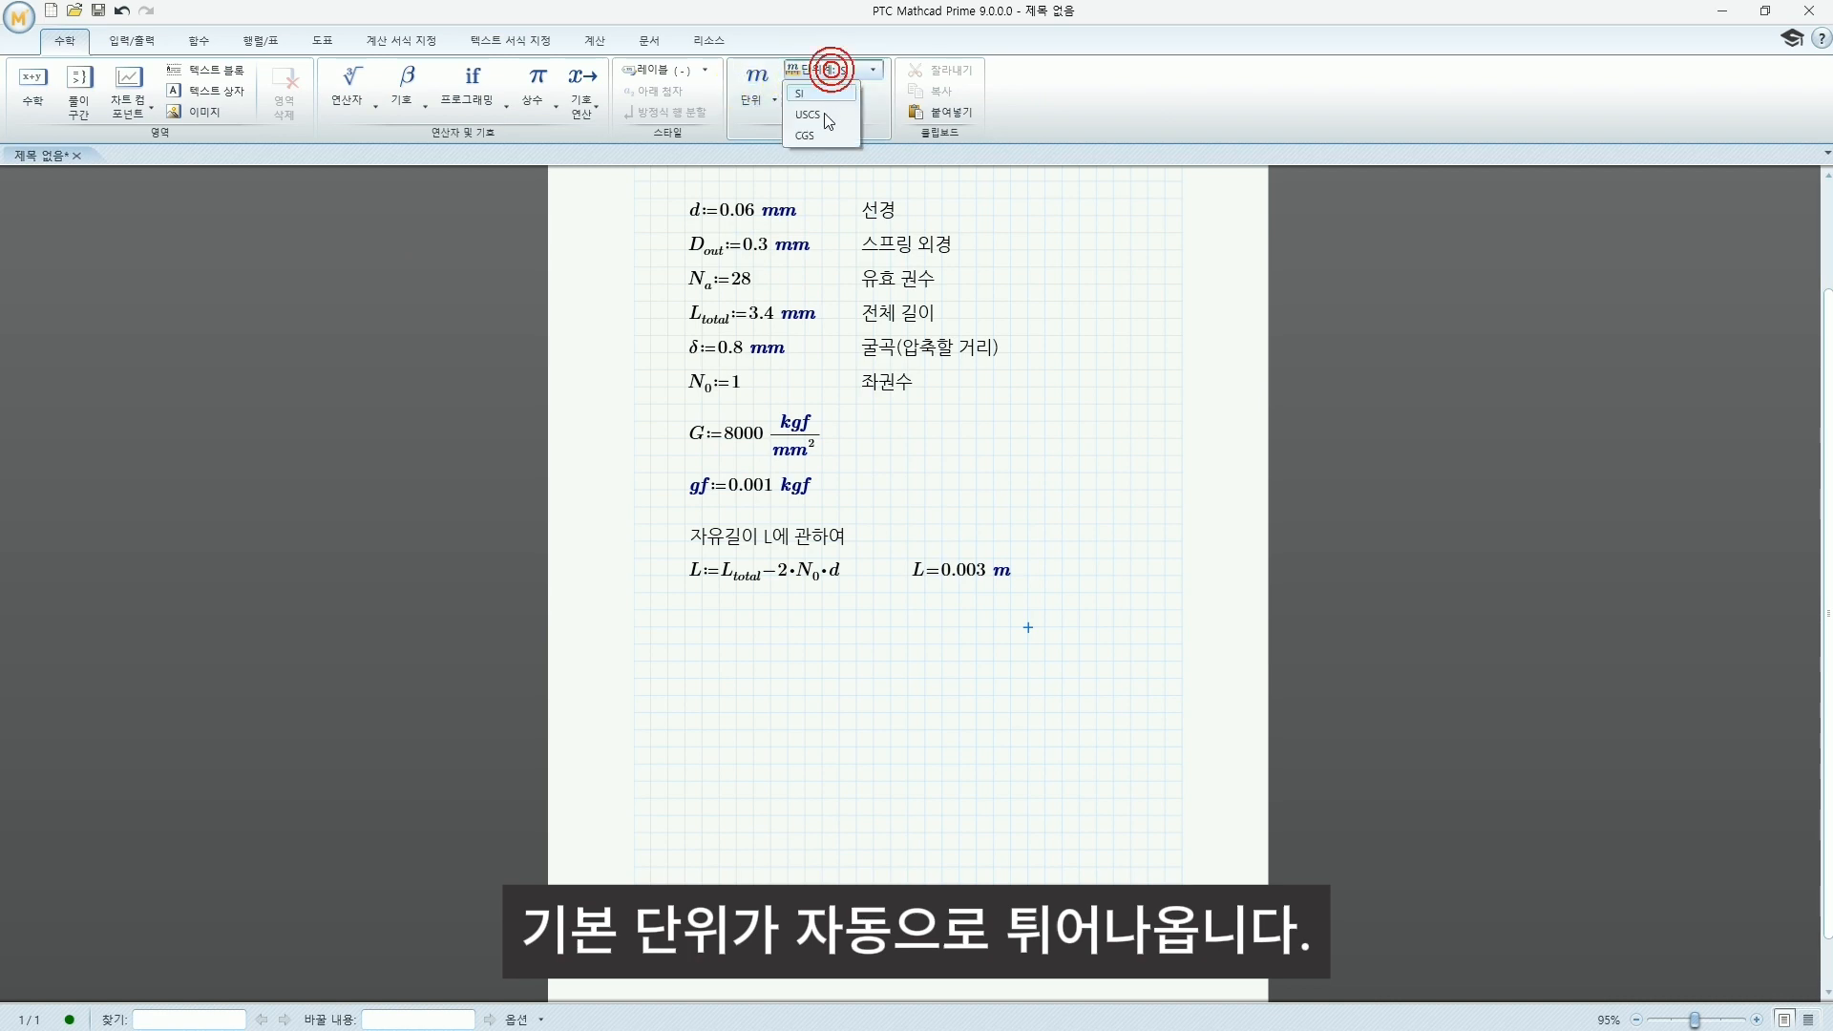
pyautogui.click(1012, 580)
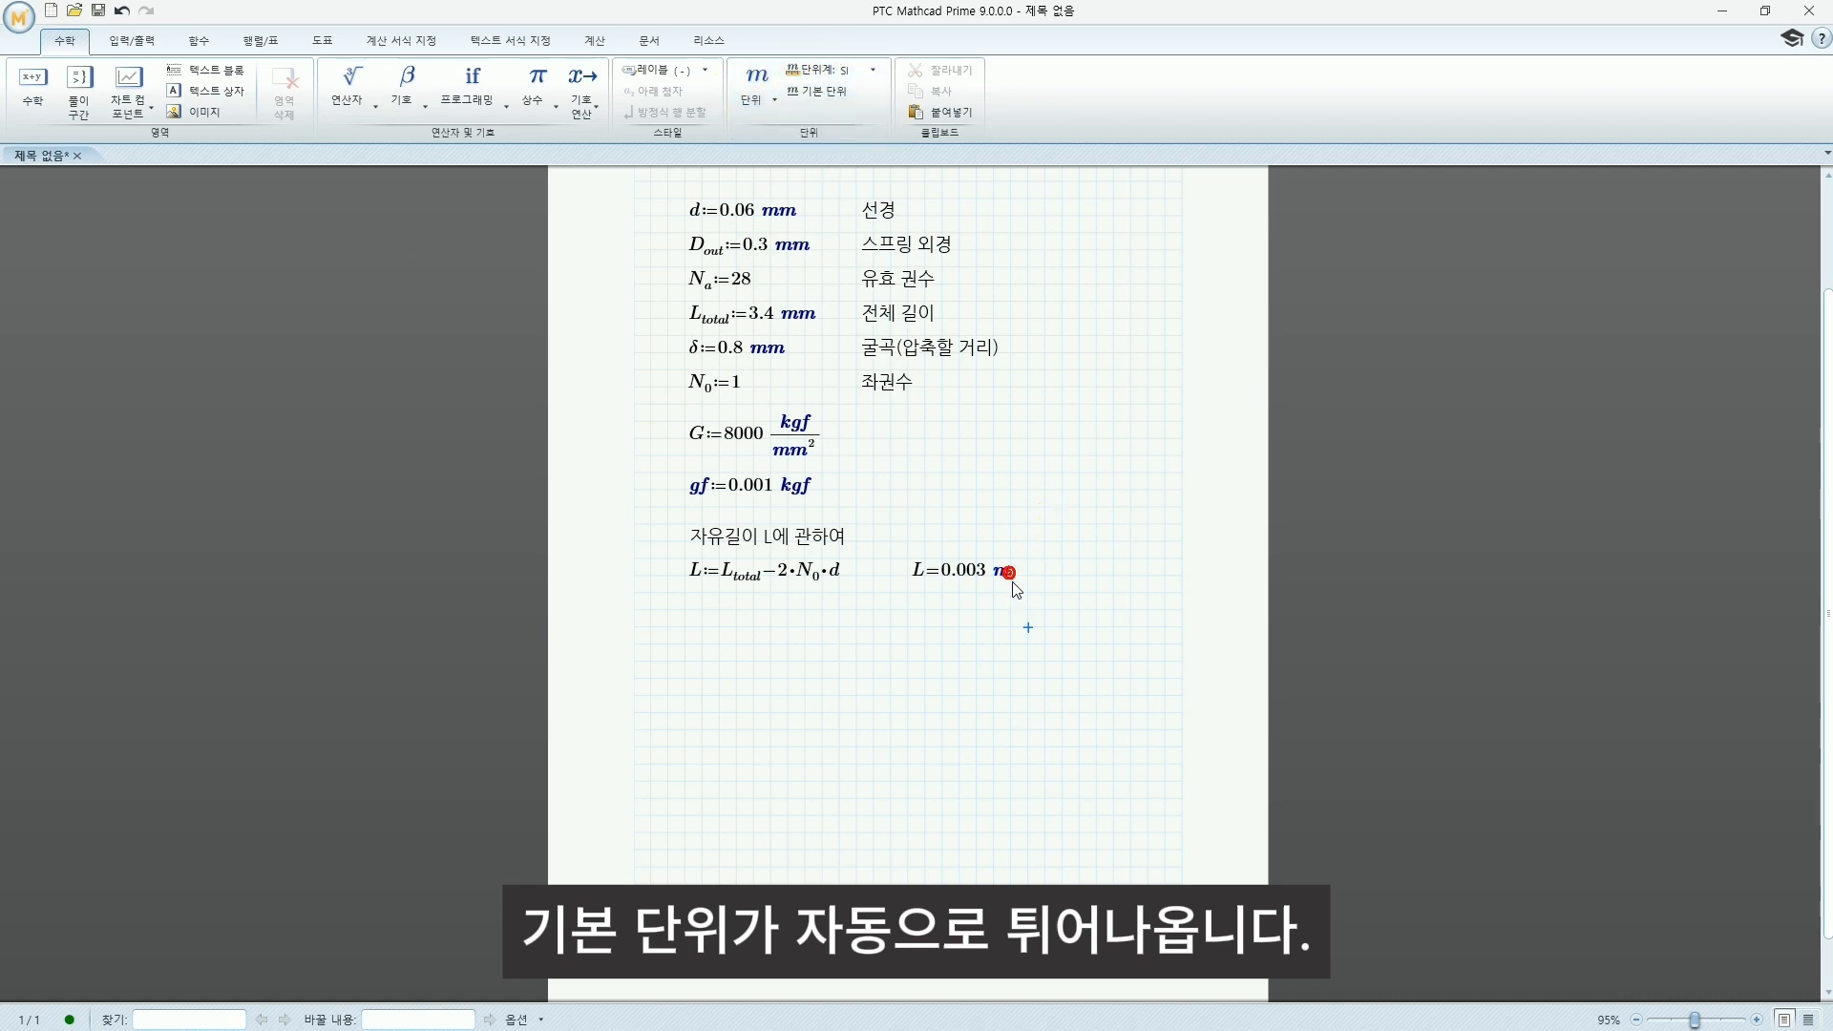
pyautogui.click(811, 68)
pyautogui.click(805, 136)
pyautogui.moveTo(902, 534); pyautogui.dragTo(1073, 637)
pyautogui.click(1046, 627)
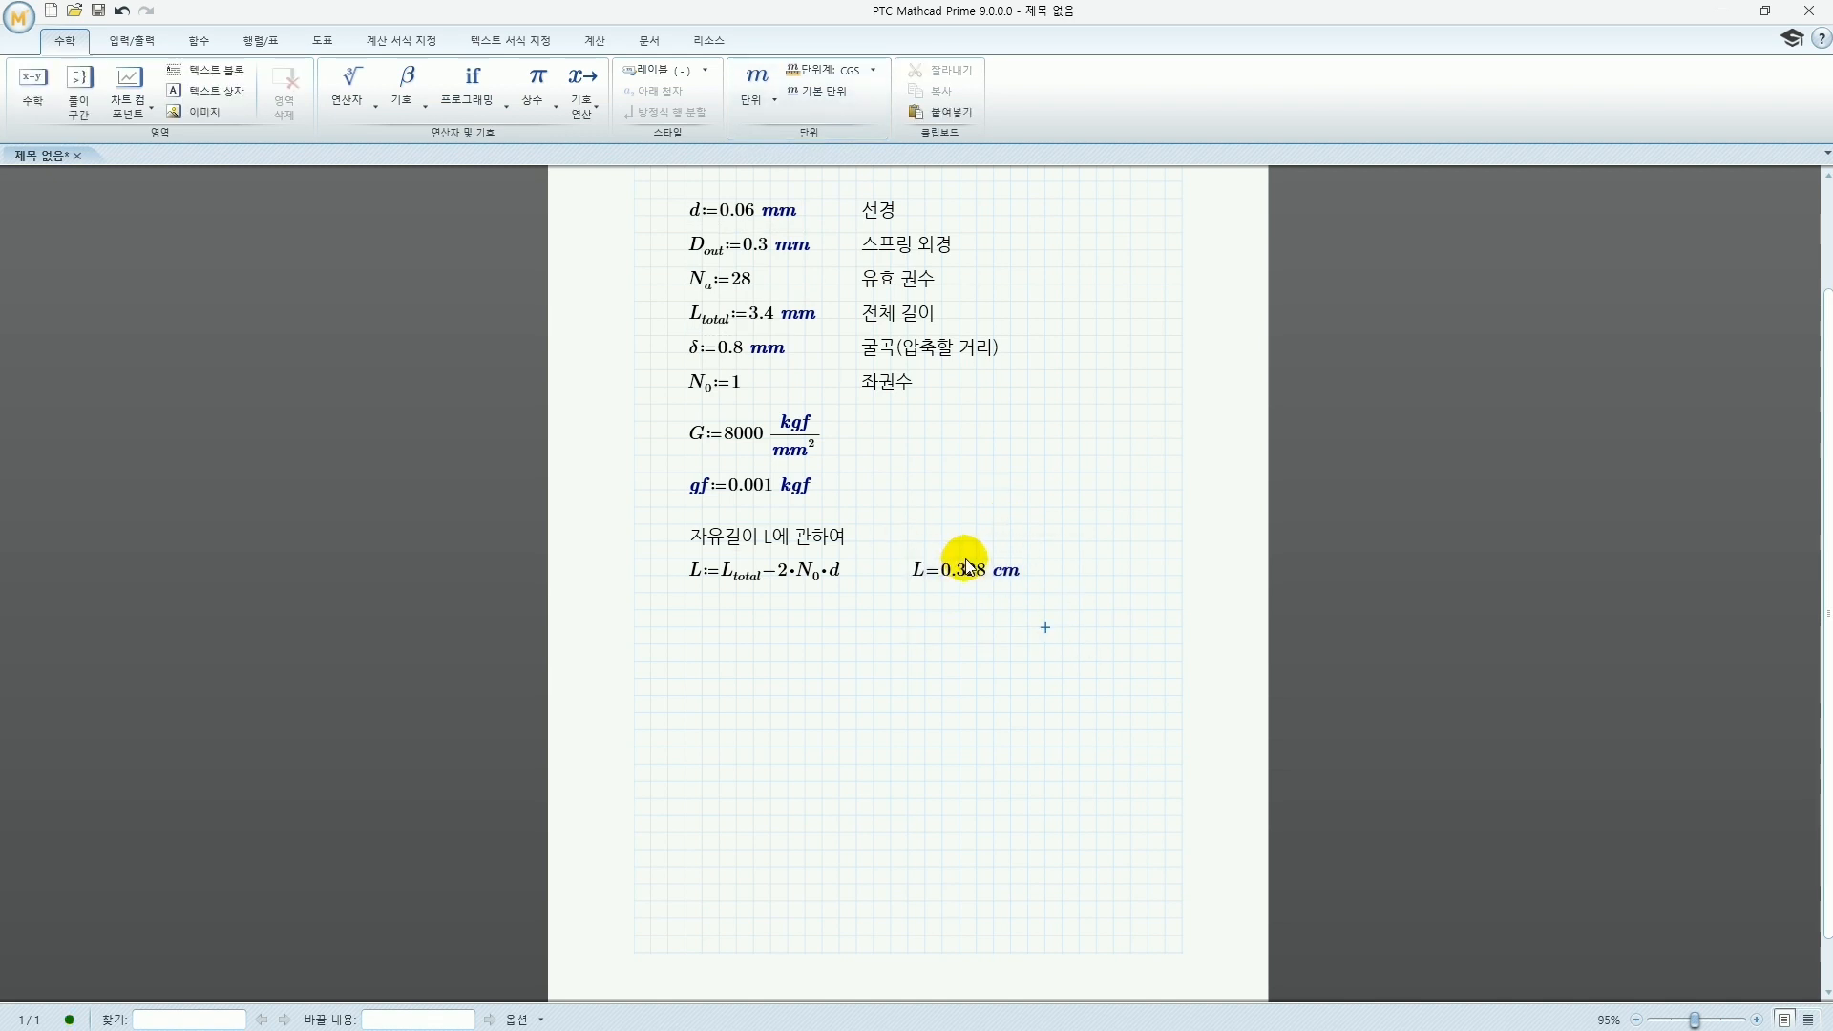
# Change the unit of the evaluated L result to mm
pyautogui.click(1002, 571)
pyautogui.press('BackSpace')
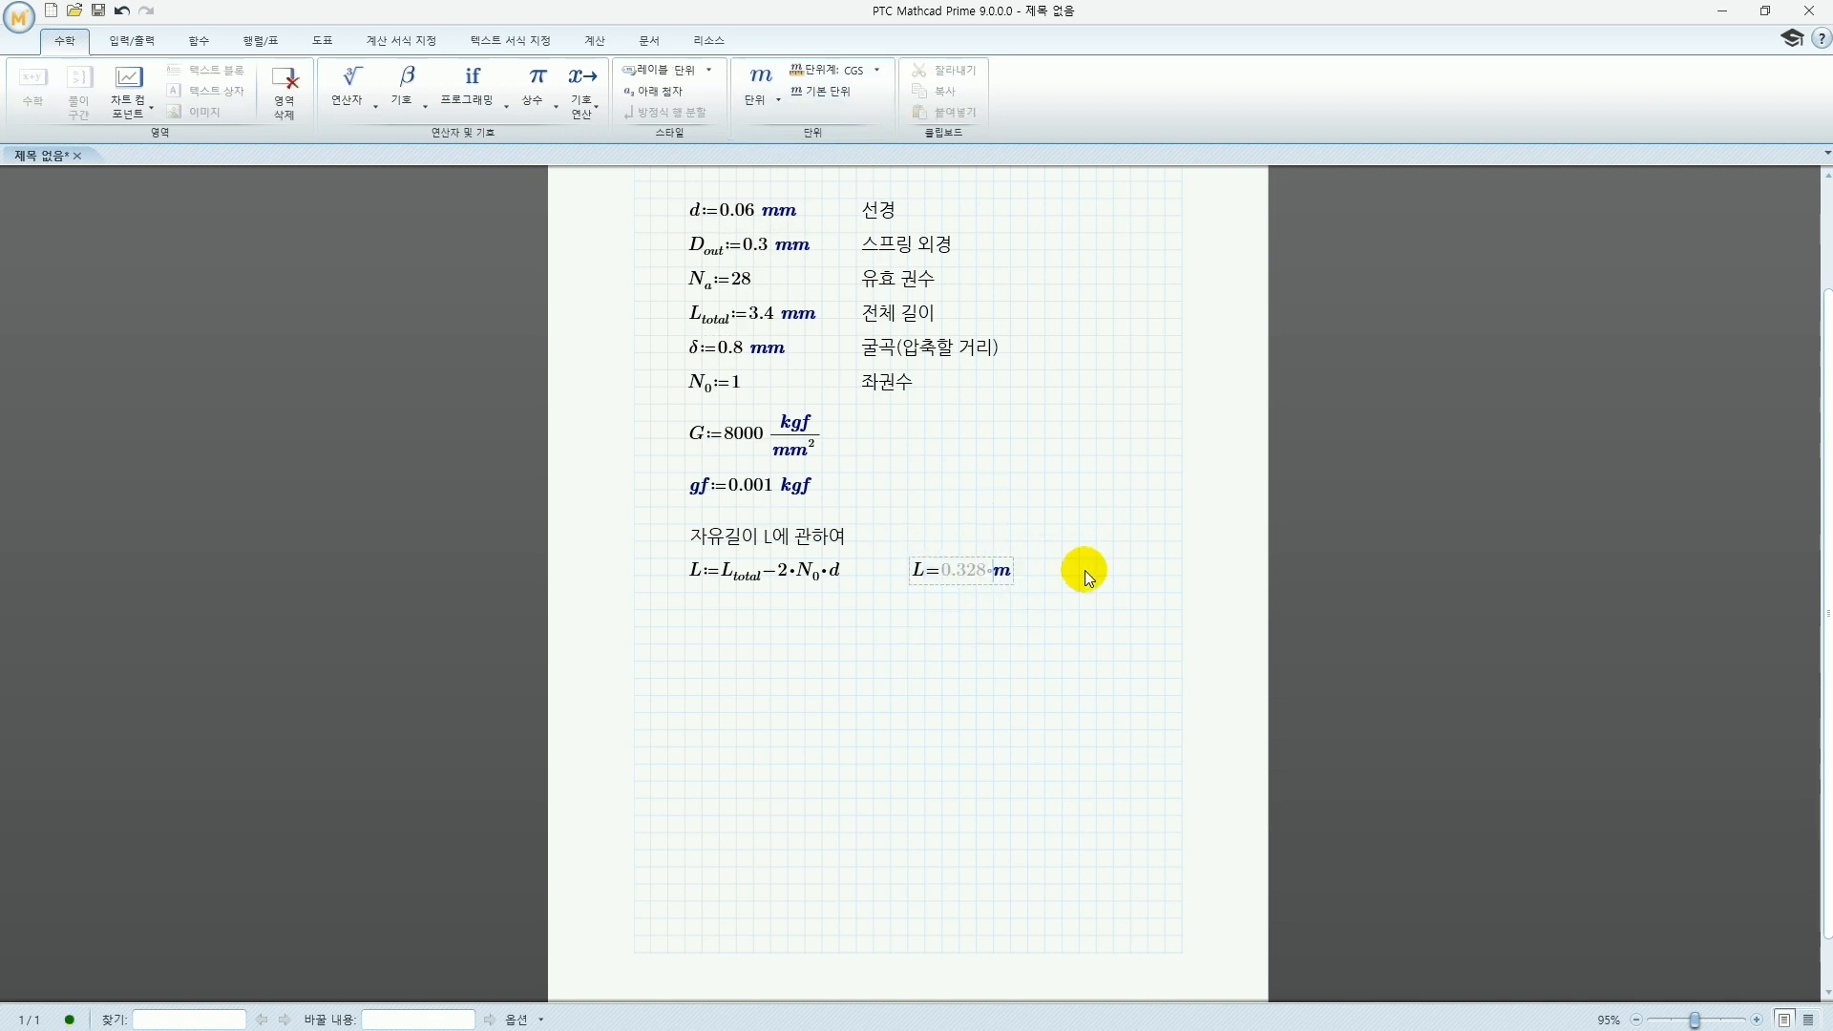
pyautogui.write('m')
pyautogui.click(1085, 570)
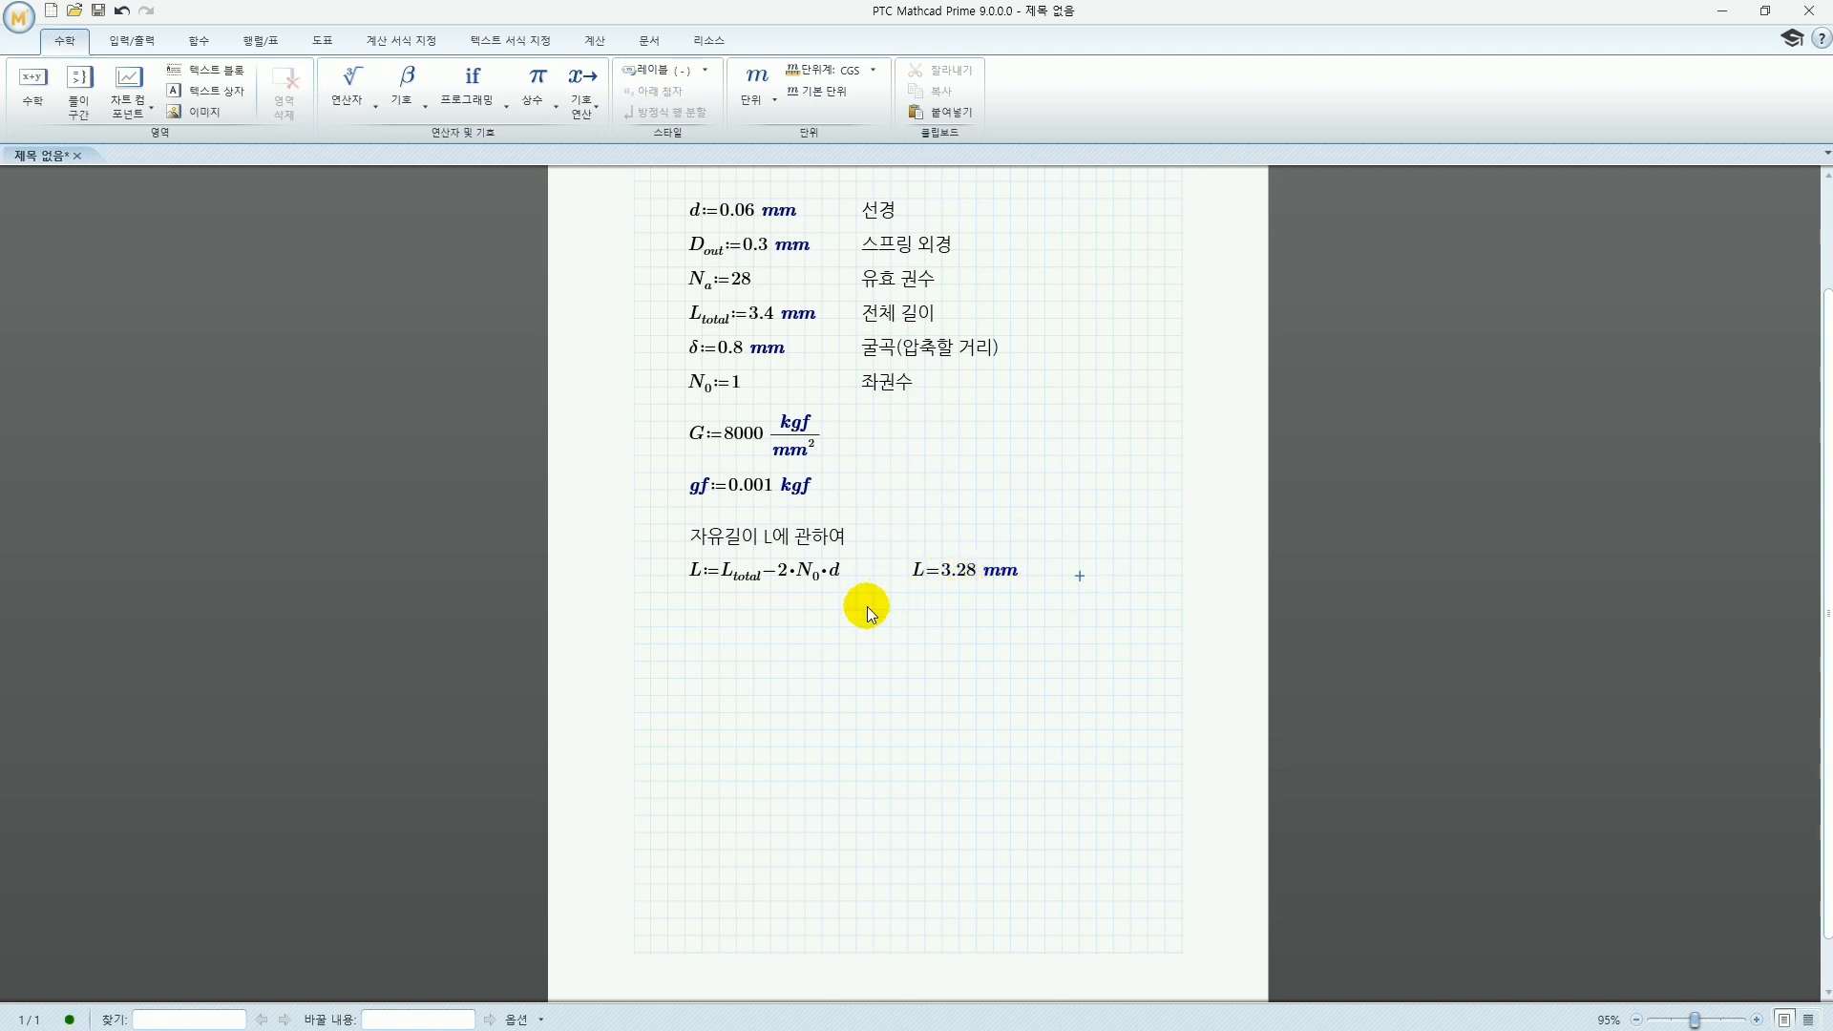
pyautogui.press('Left')
pyautogui.press('Left')
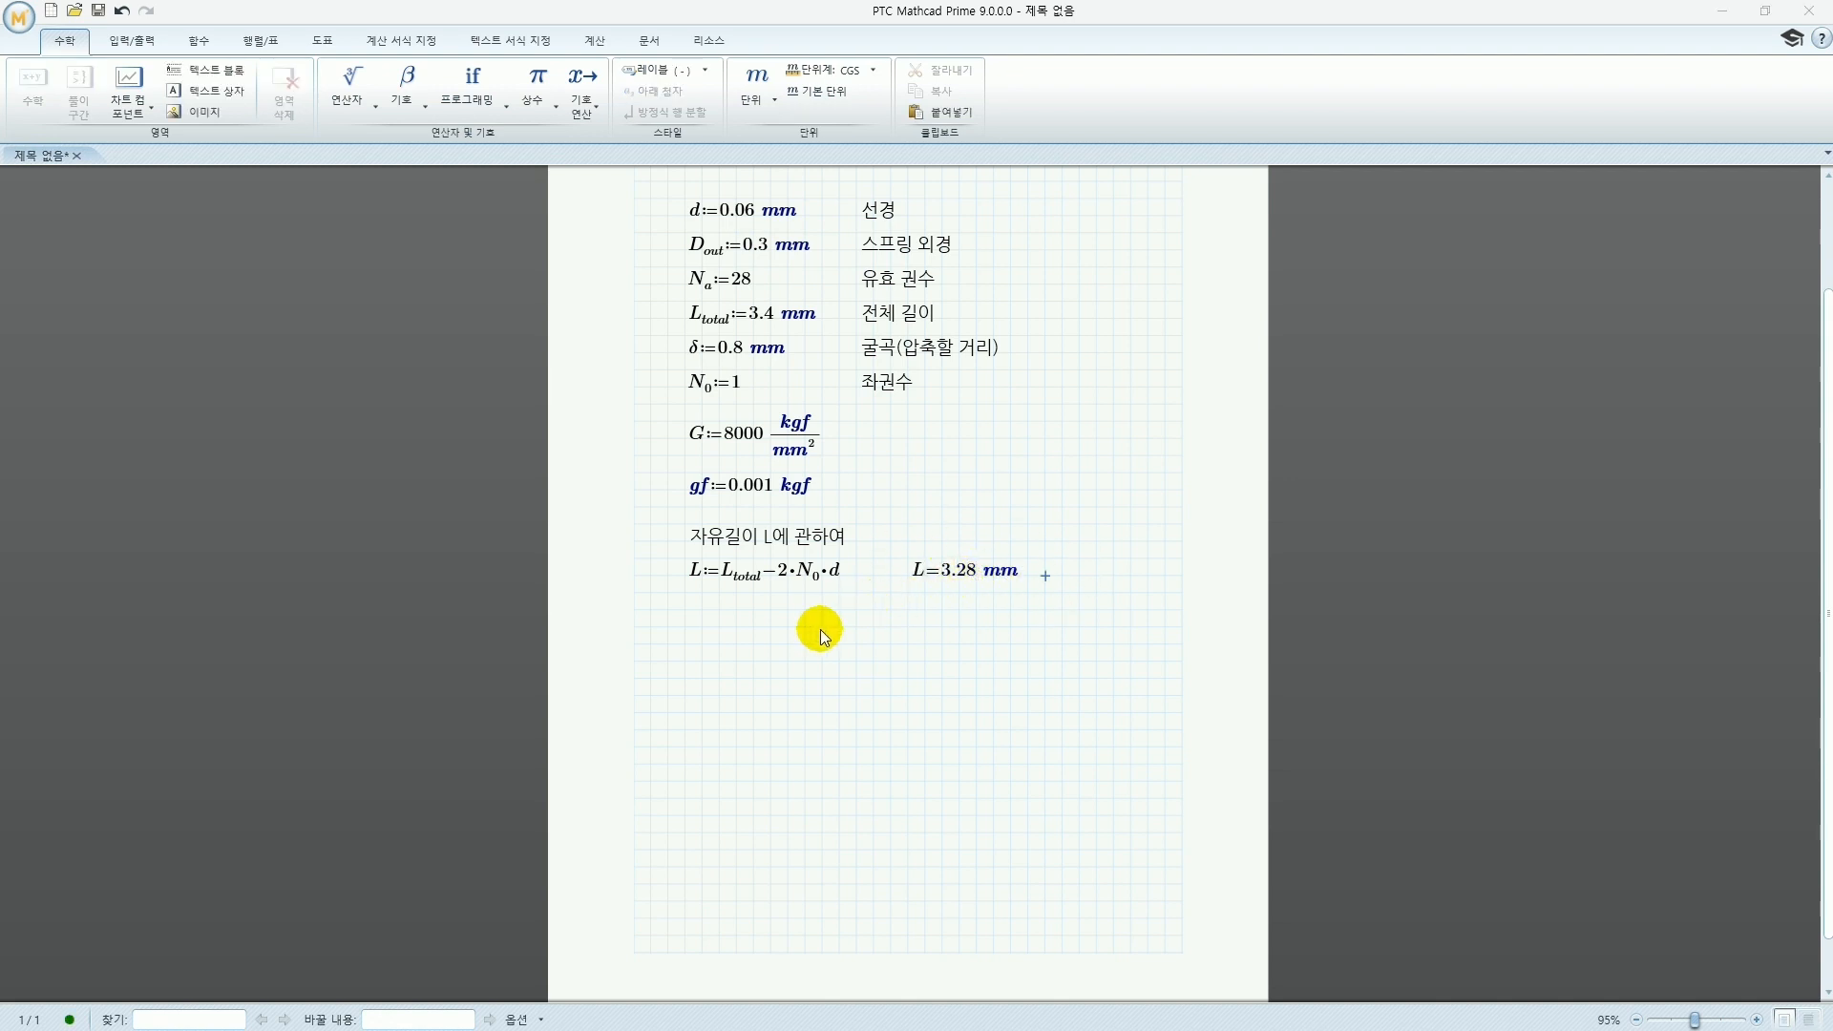
# Add a bulleted text box reading "스프링 정수 K" below the L definition
pyautogui.click(701, 622)
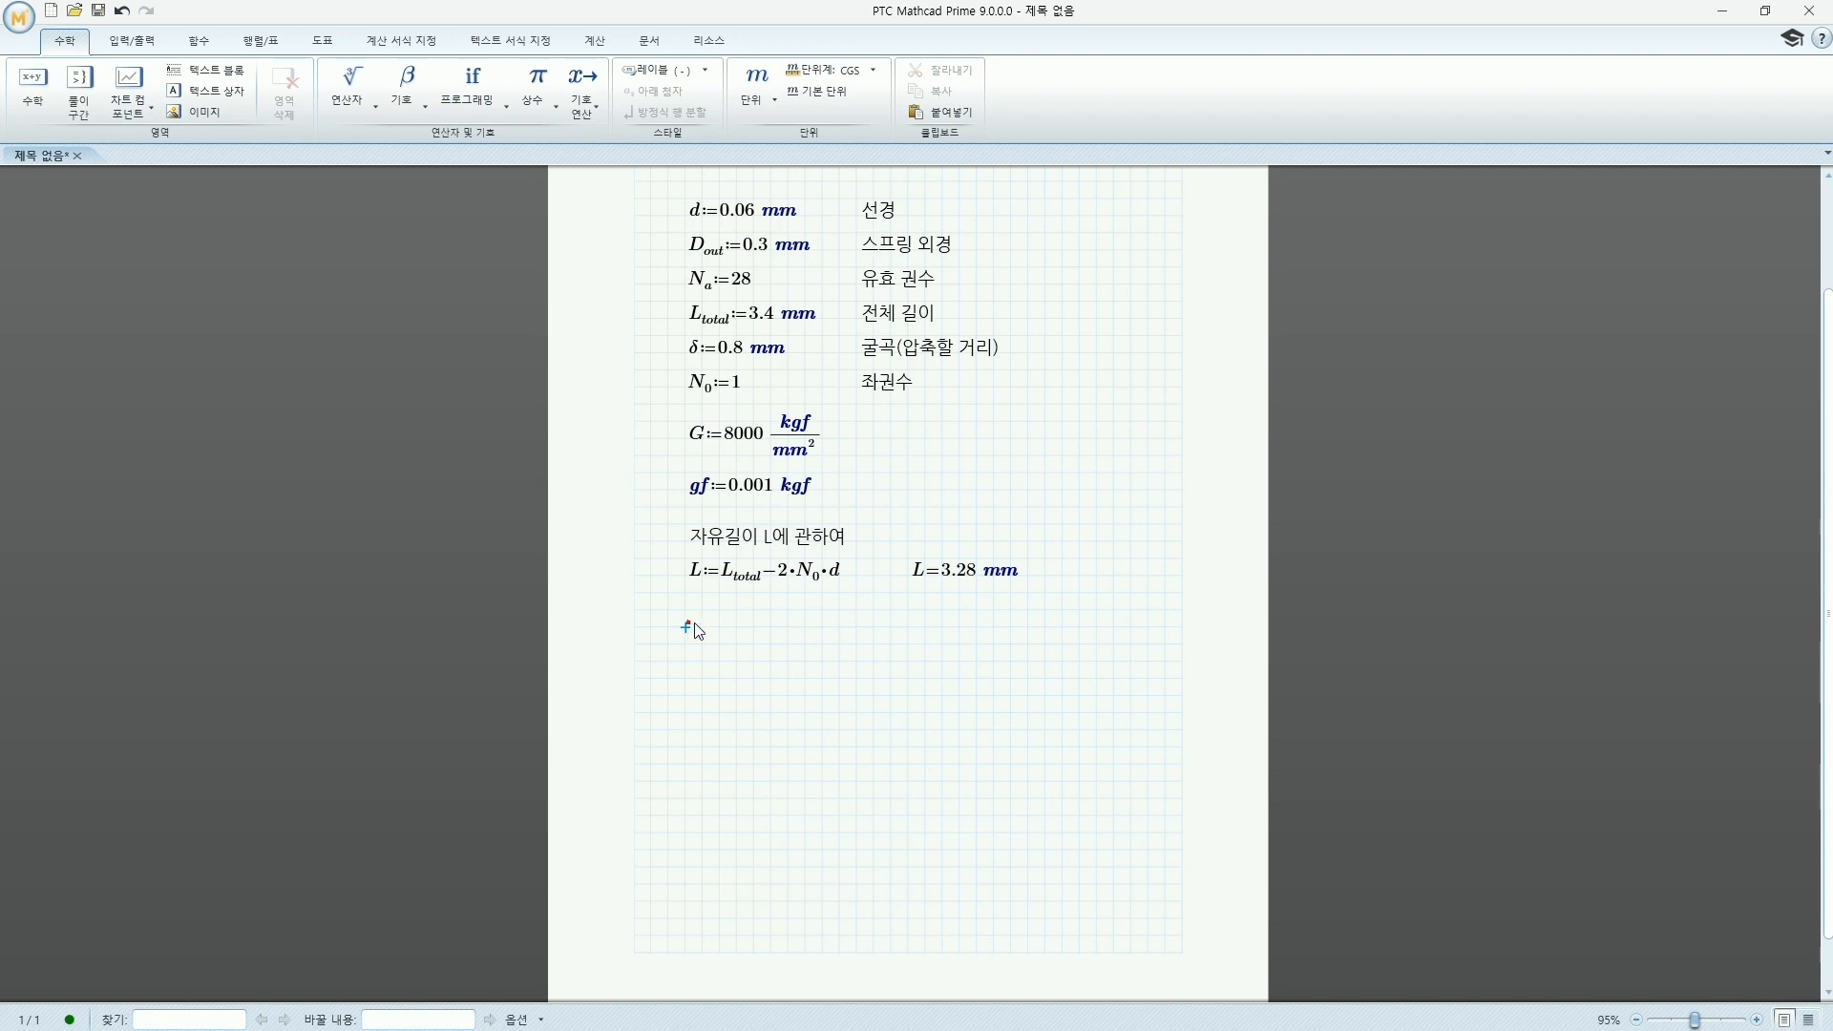
pyautogui.click(498, 38)
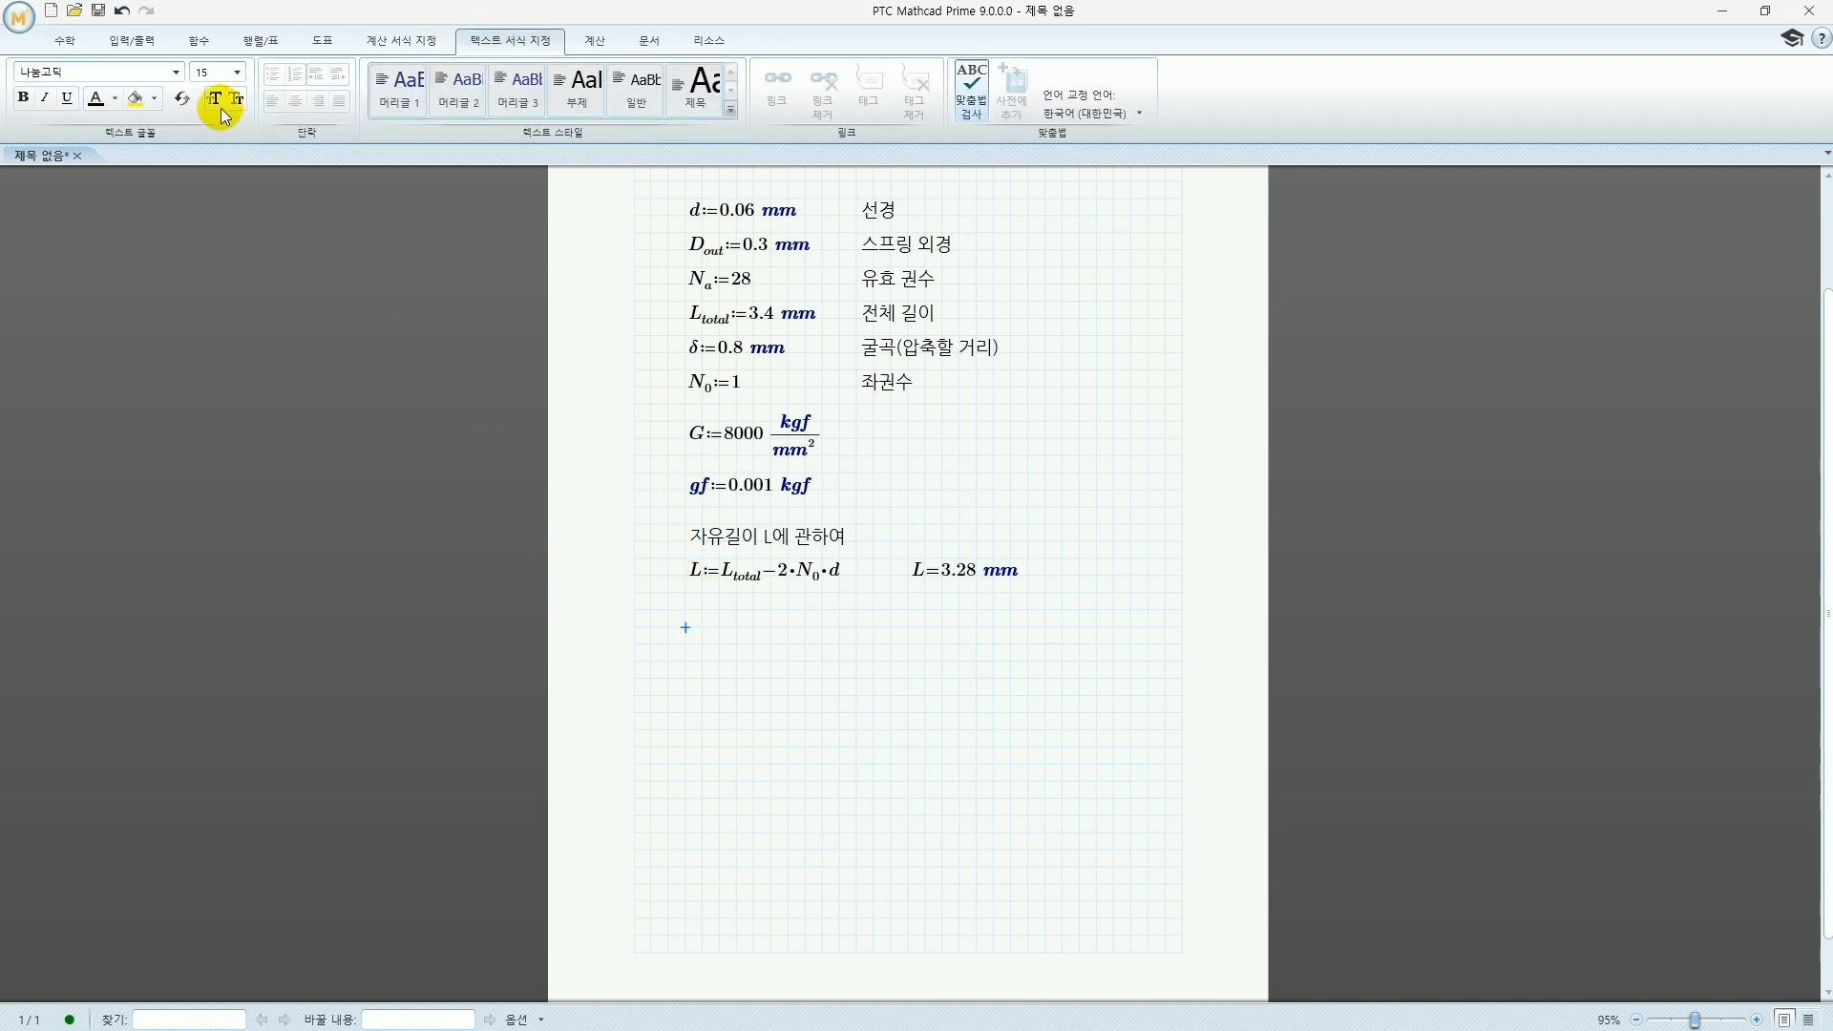
pyautogui.hotkey('ctrl', 't')
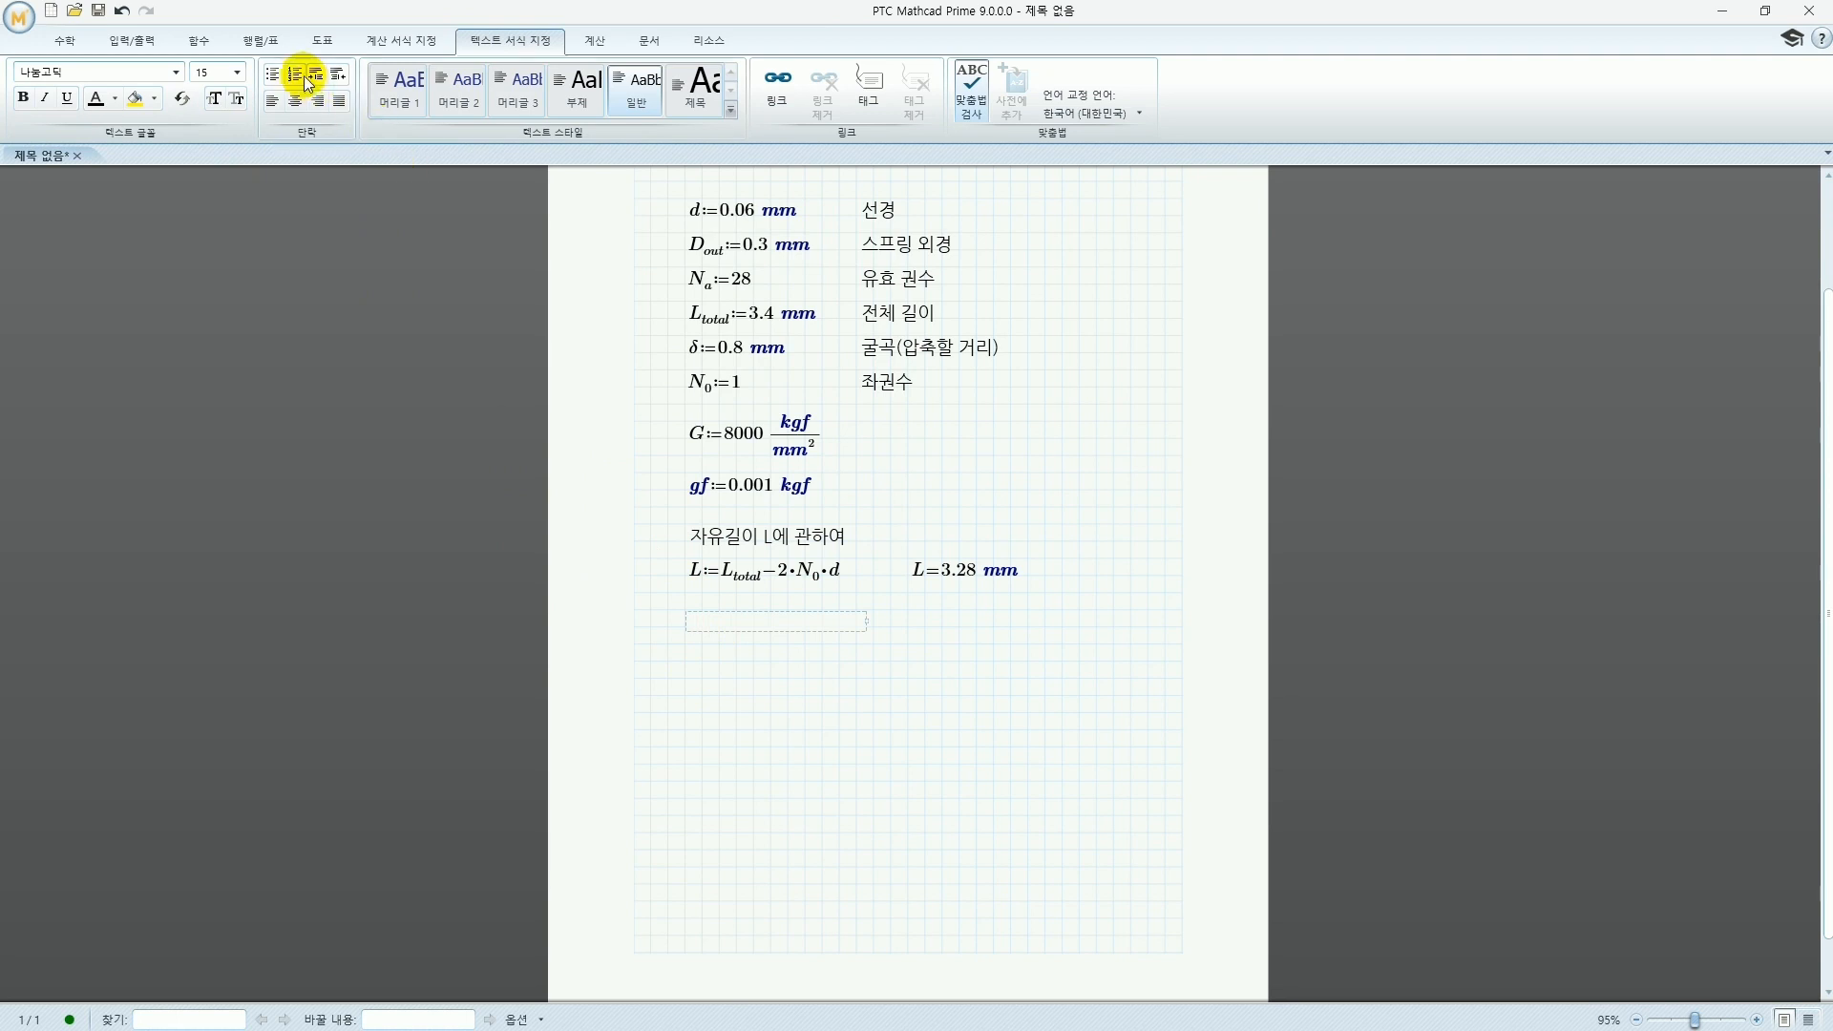
pyautogui.click(273, 73)
pyautogui.write('s')
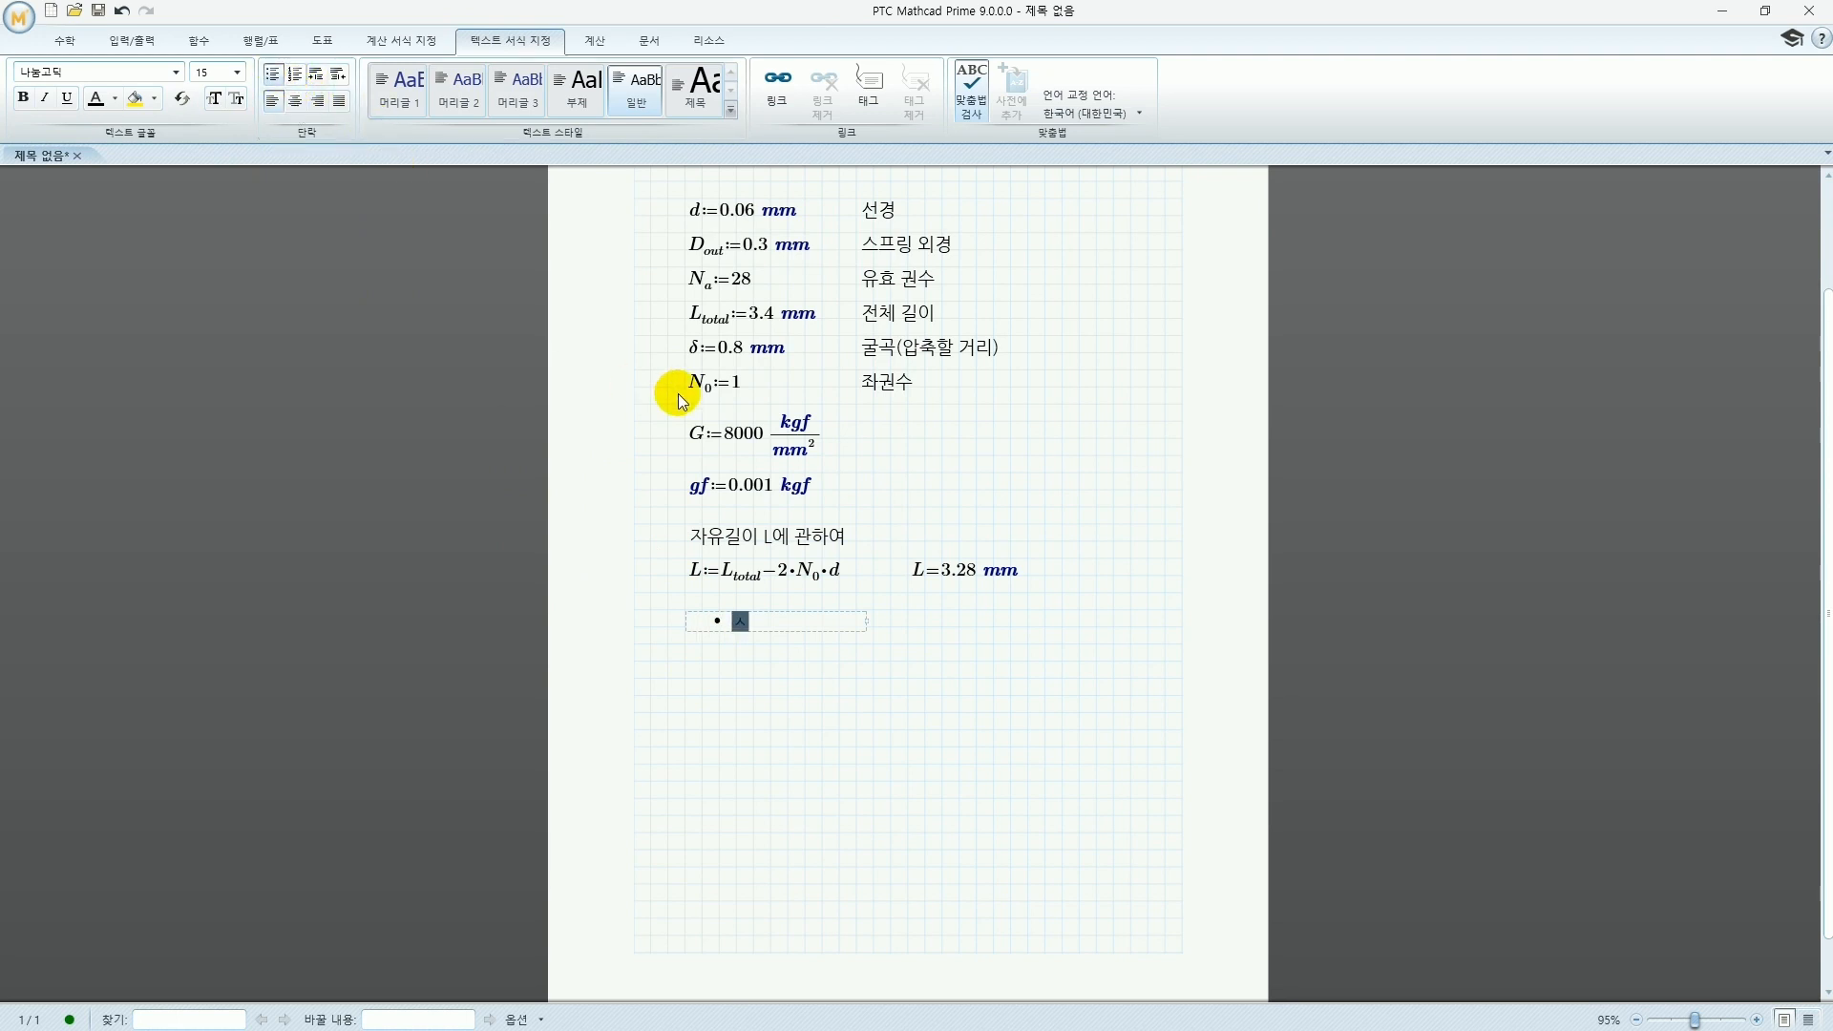
pyautogui.write('스프링 정수 K')
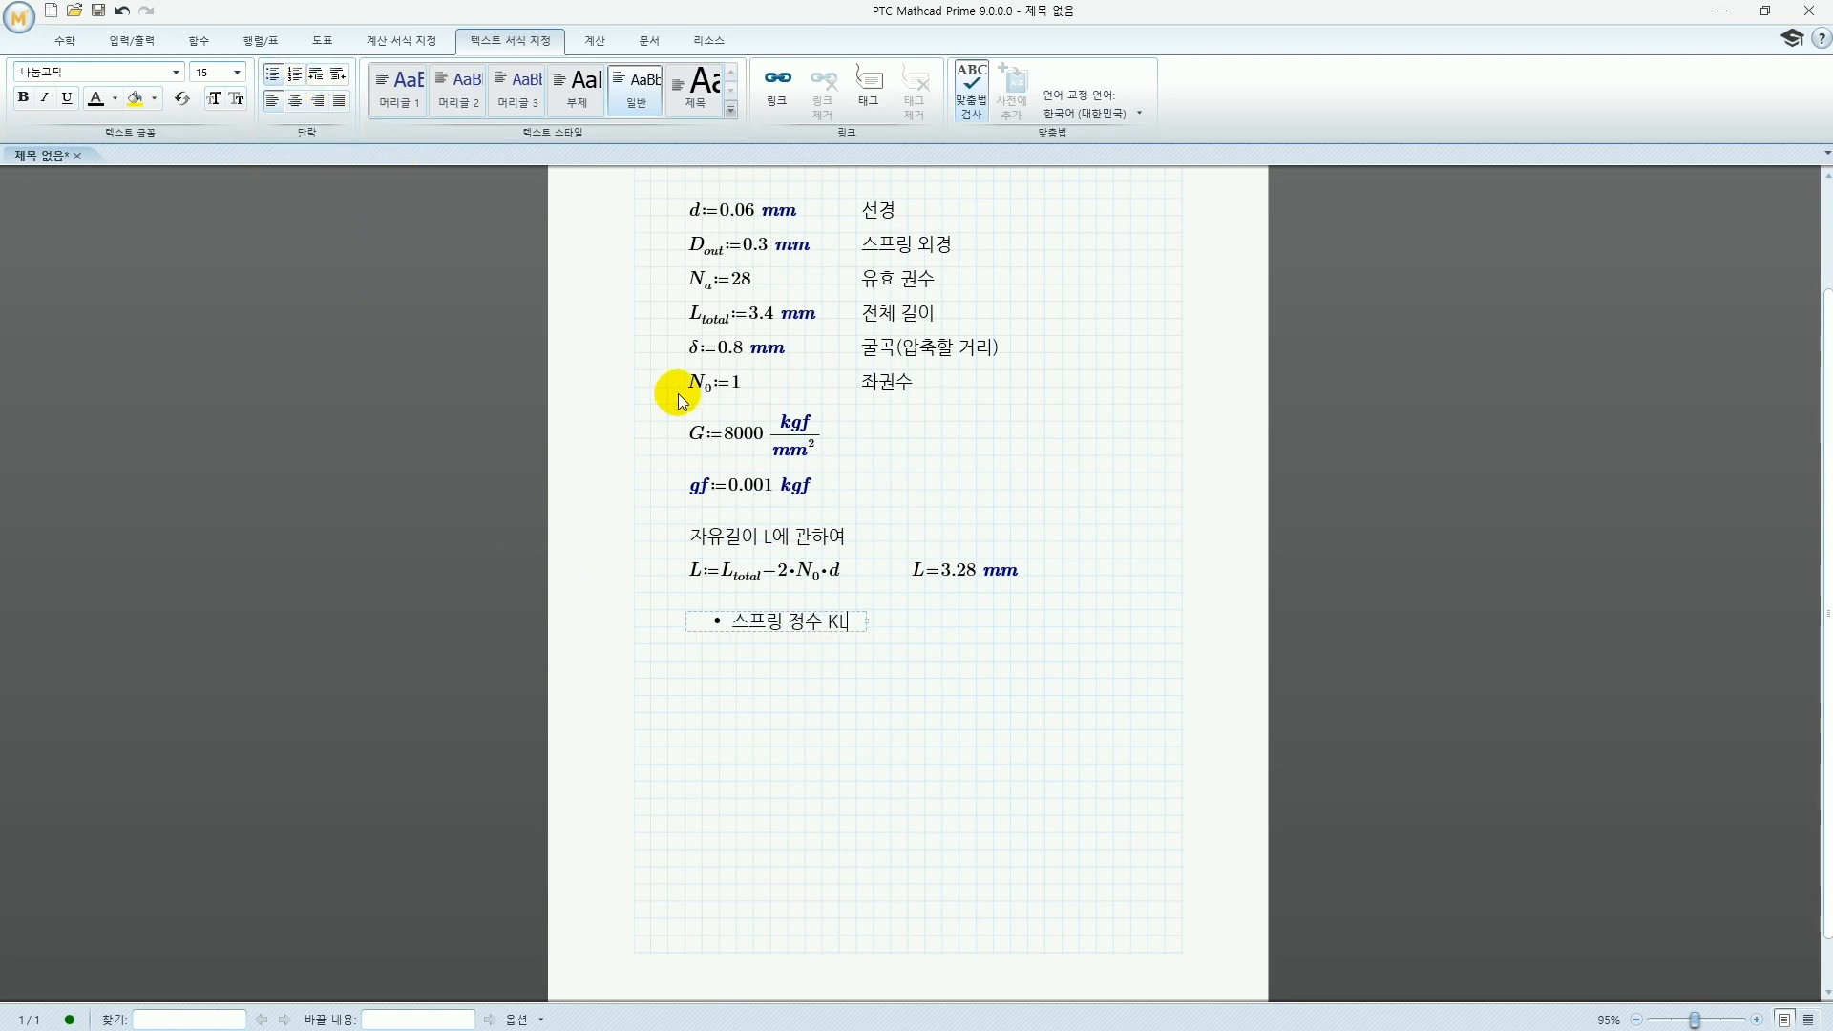
# Make the bulleted text "스프링 정수 K" bold
pyautogui.moveTo(843, 625); pyautogui.dragTo(483, 634)
pyautogui.hotkey('ctrl', 'c')
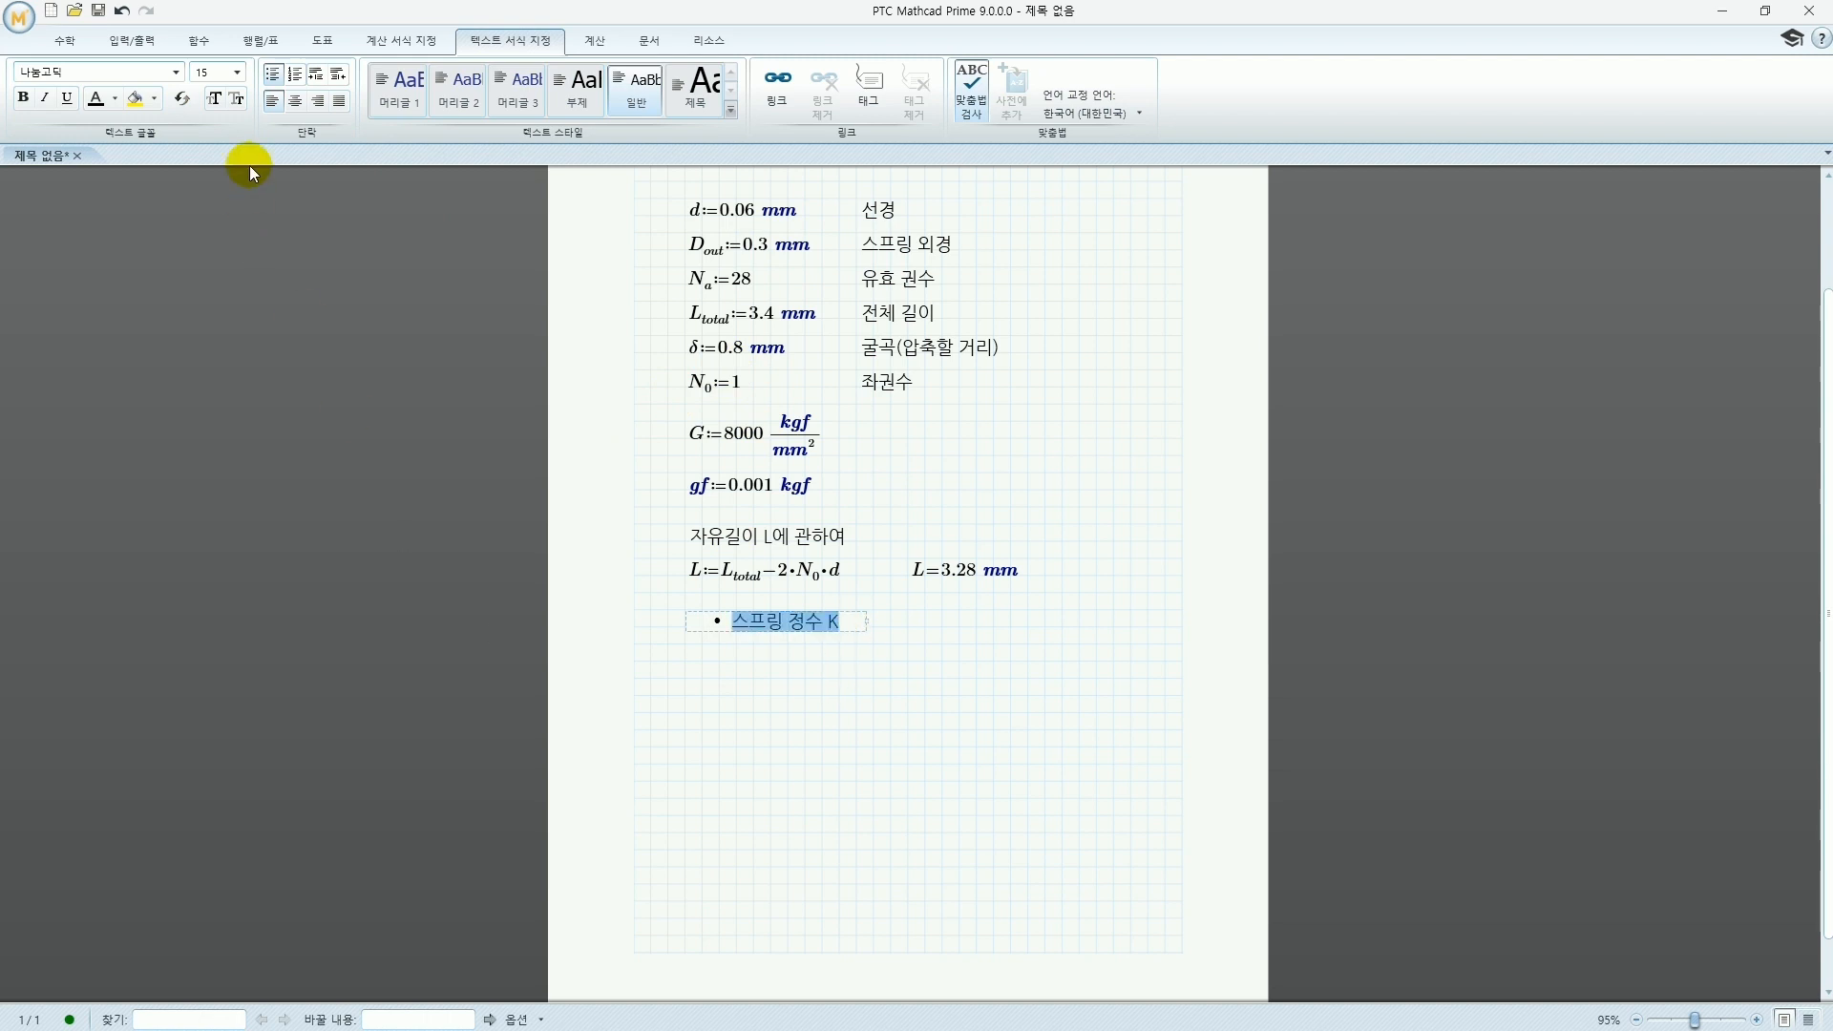
pyautogui.click(32, 98)
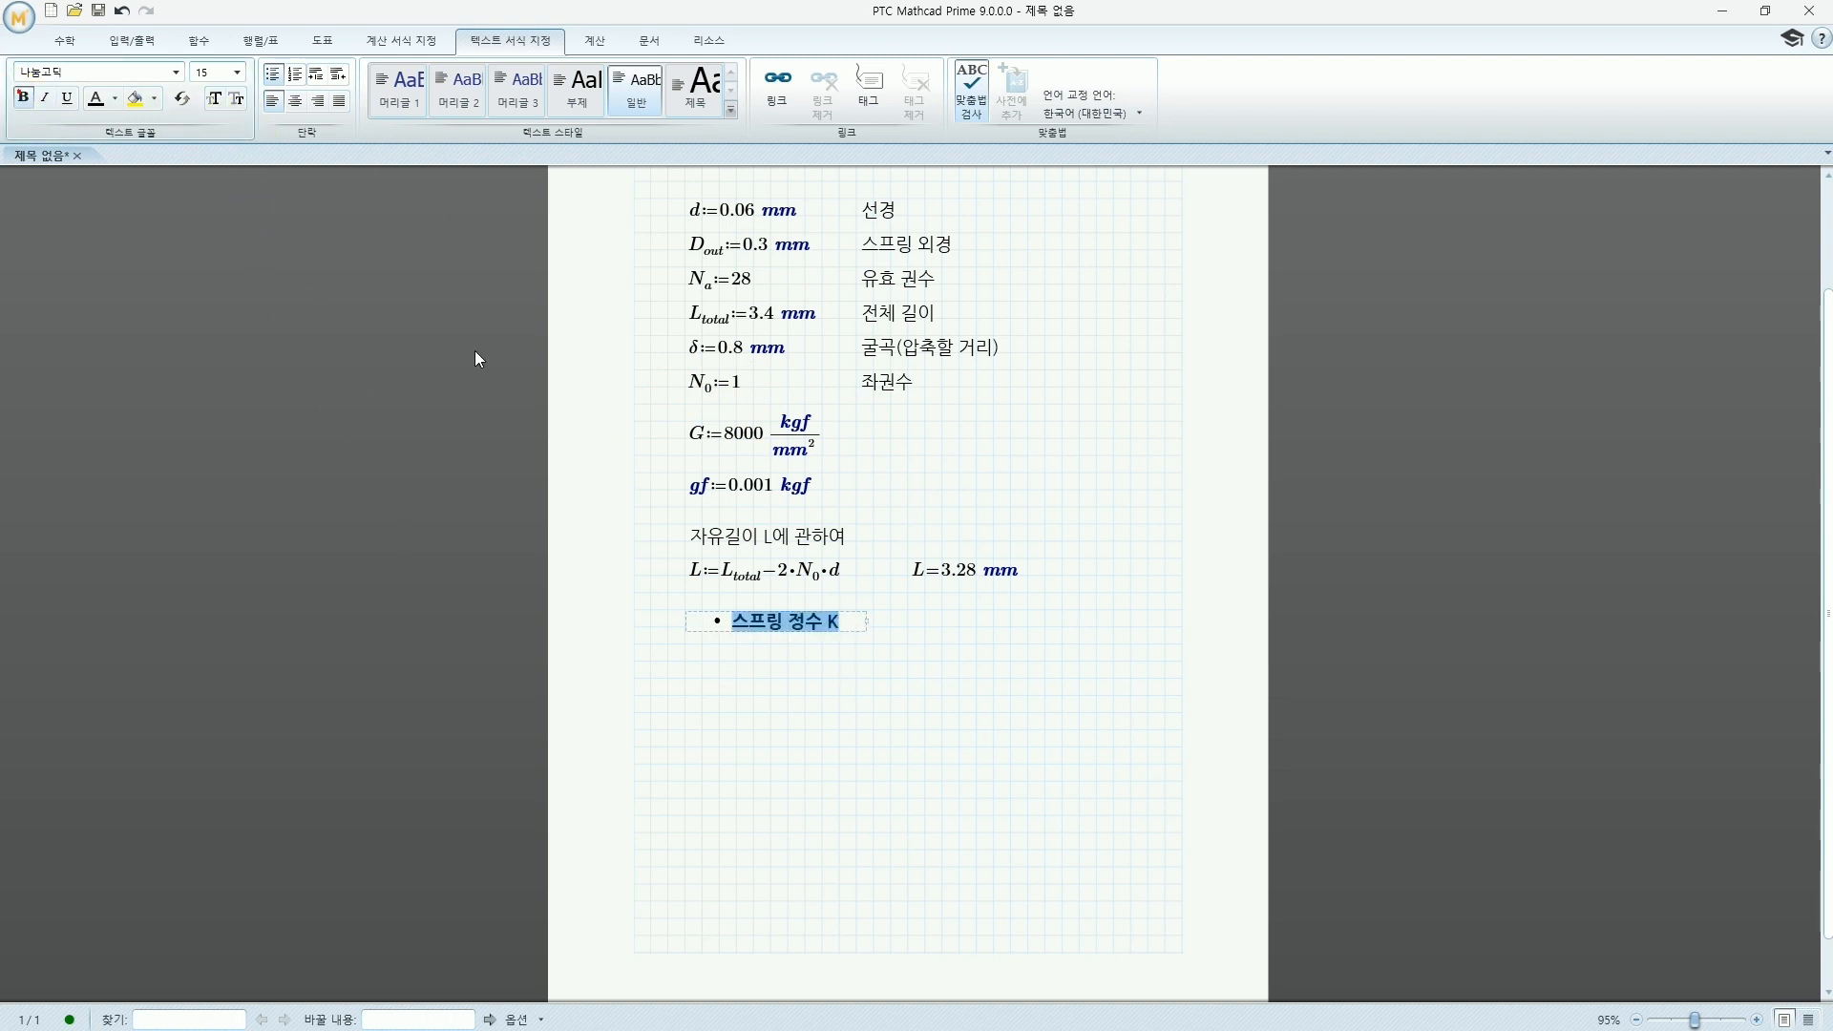
# Define D as D_out − d below the "스프링 정수 K" heading and evaluate it
pyautogui.click(686, 662)
pyautogui.click(64, 40)
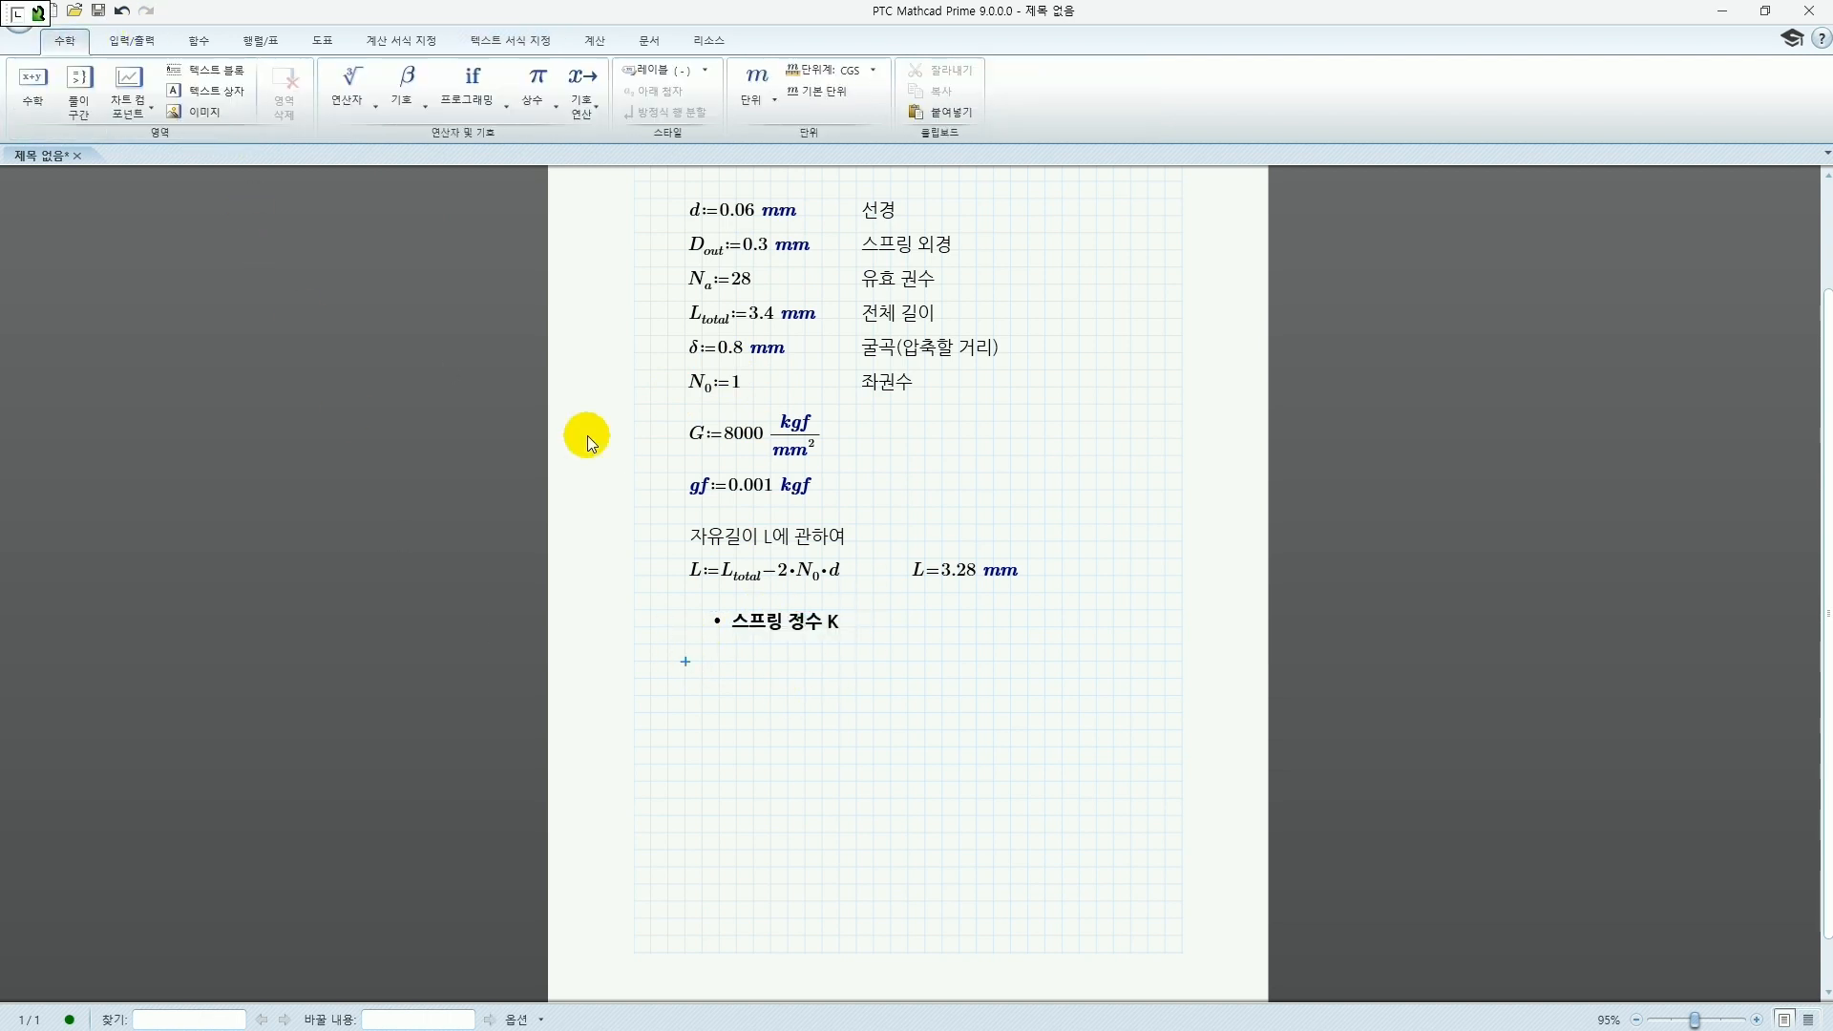
pyautogui.write('D:=D')
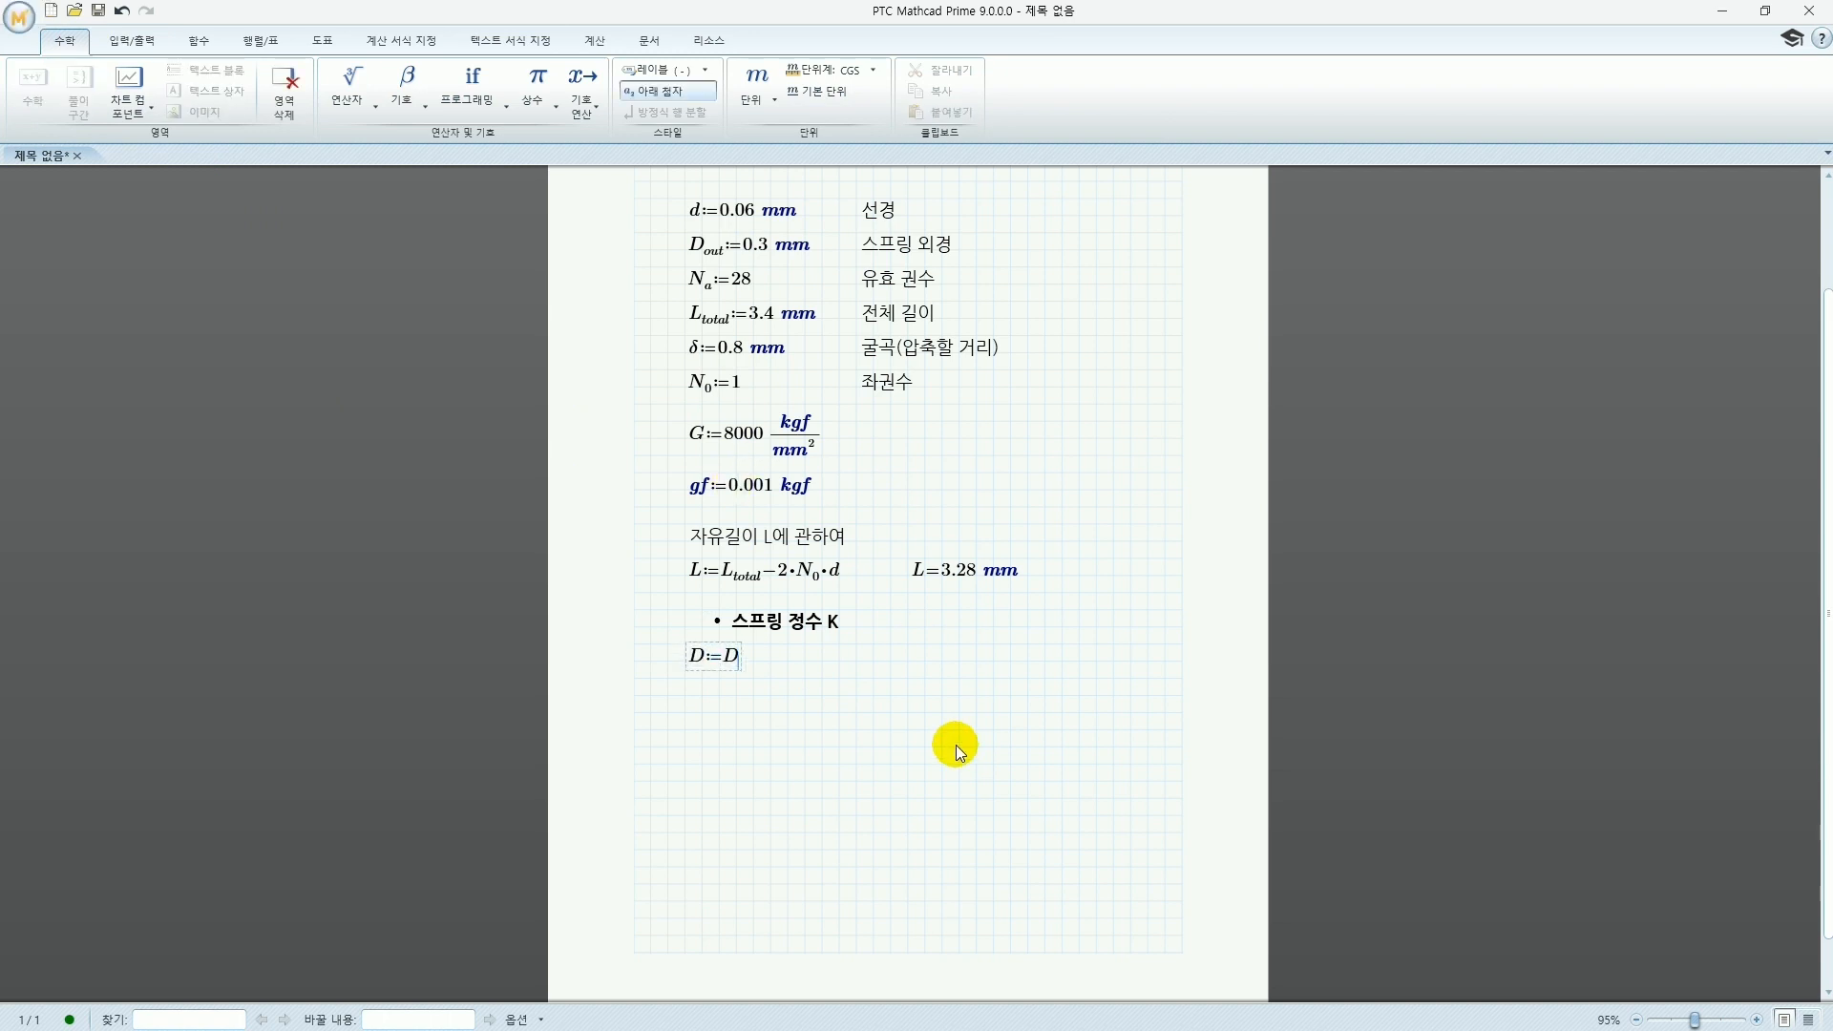
pyautogui.write('out')
pyautogui.press('Right')
pyautogui.write('-d=')
# Define K below D as the fraction G·d^4 over 8·N_a·D^3
pyautogui.click(711, 706)
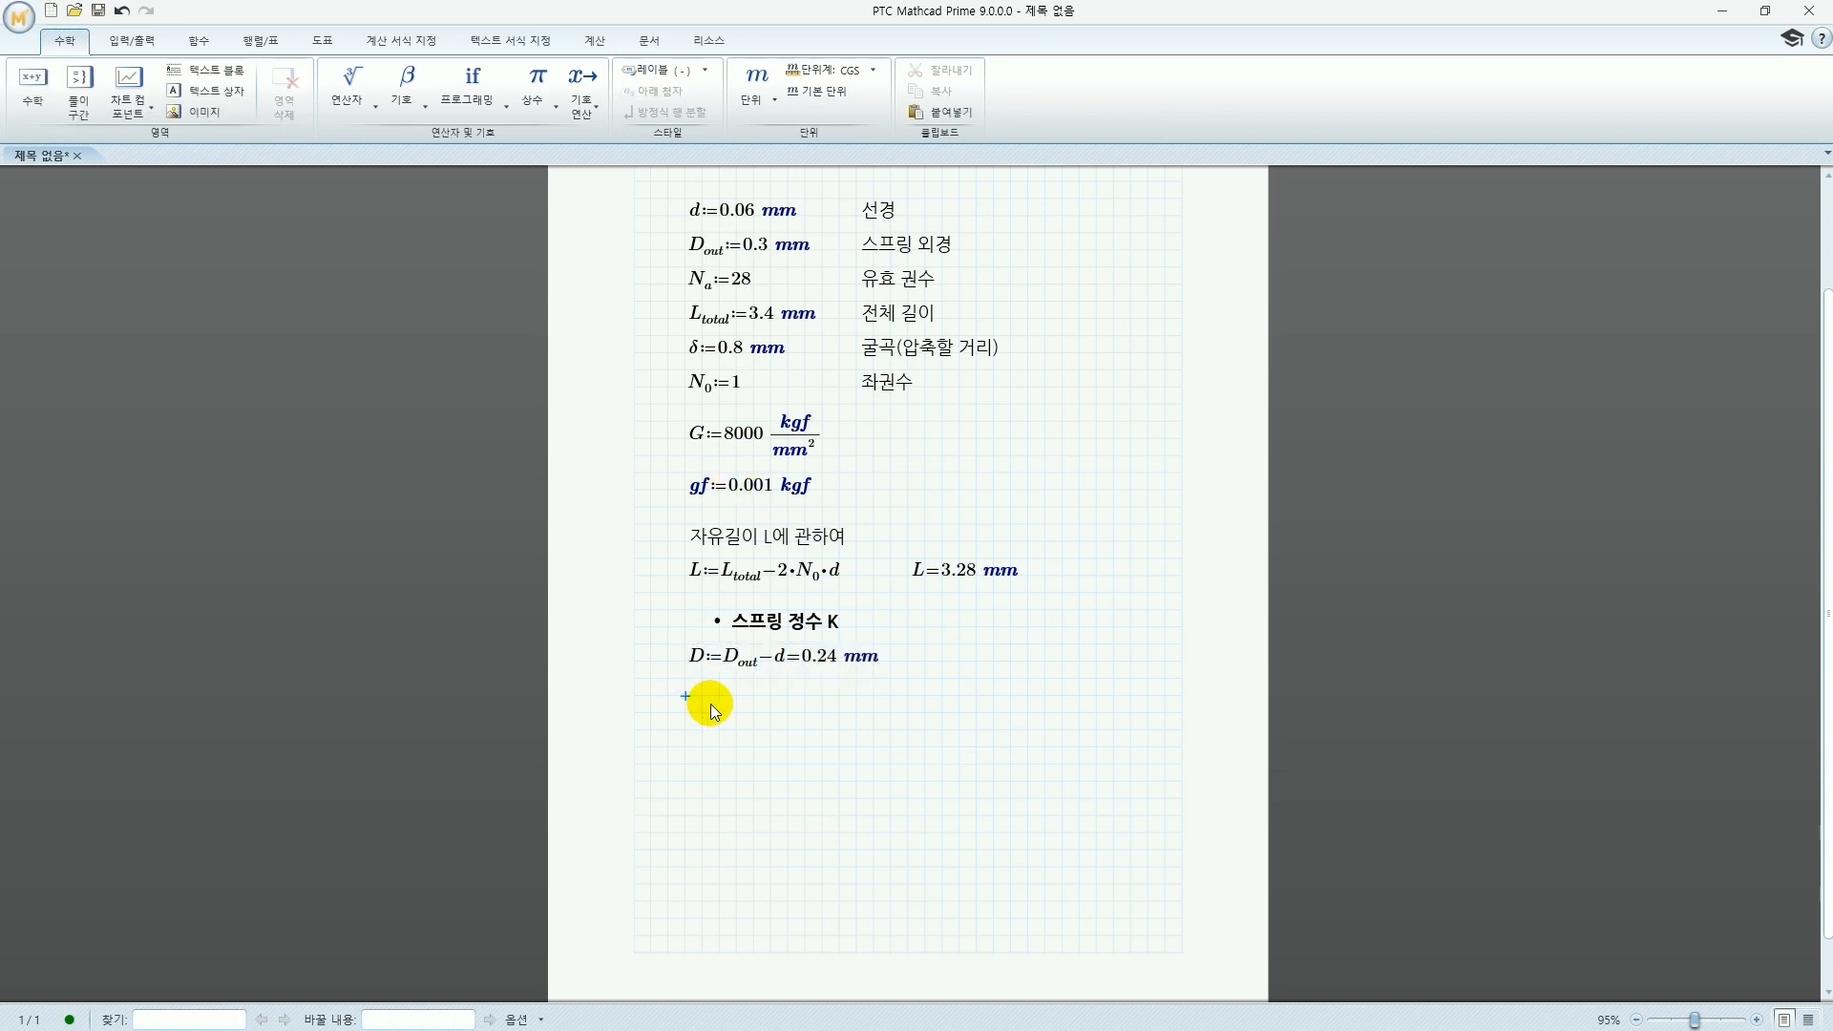
pyautogui.write('K:G*')
pyautogui.write('d^')
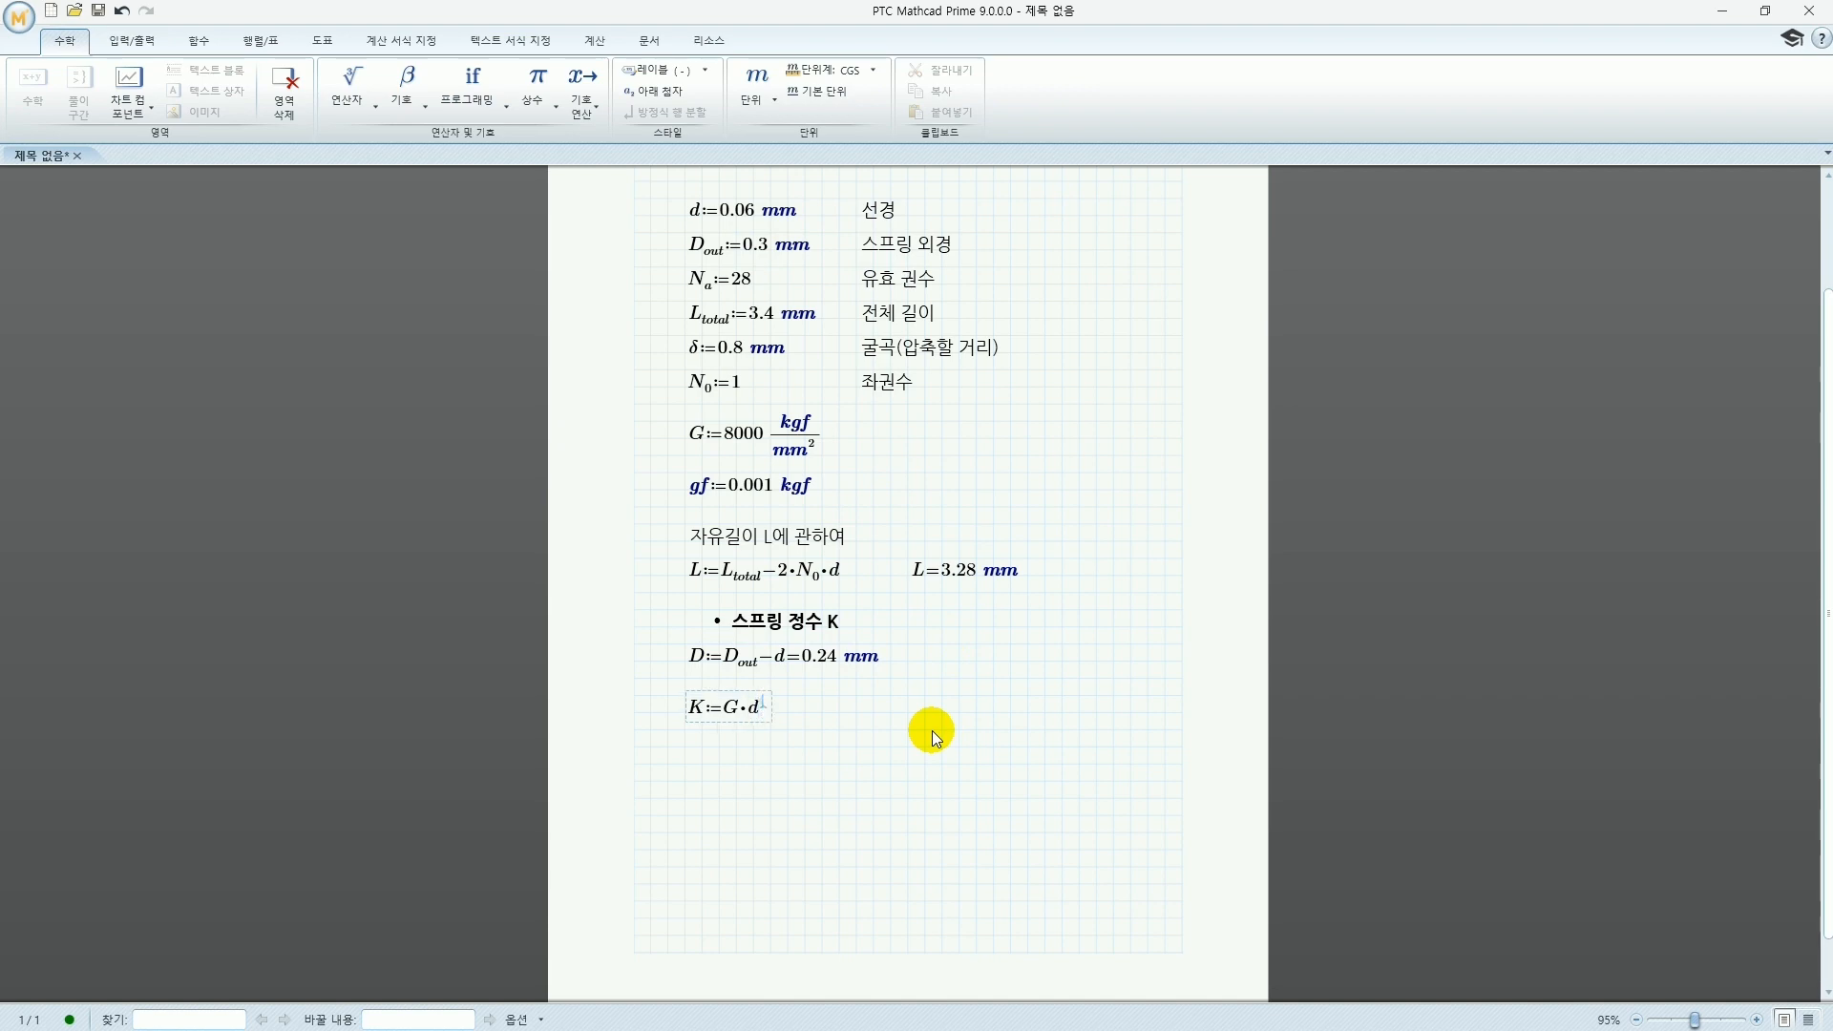
pyautogui.write('4')
pyautogui.press('space')
pyautogui.write('/8*N')
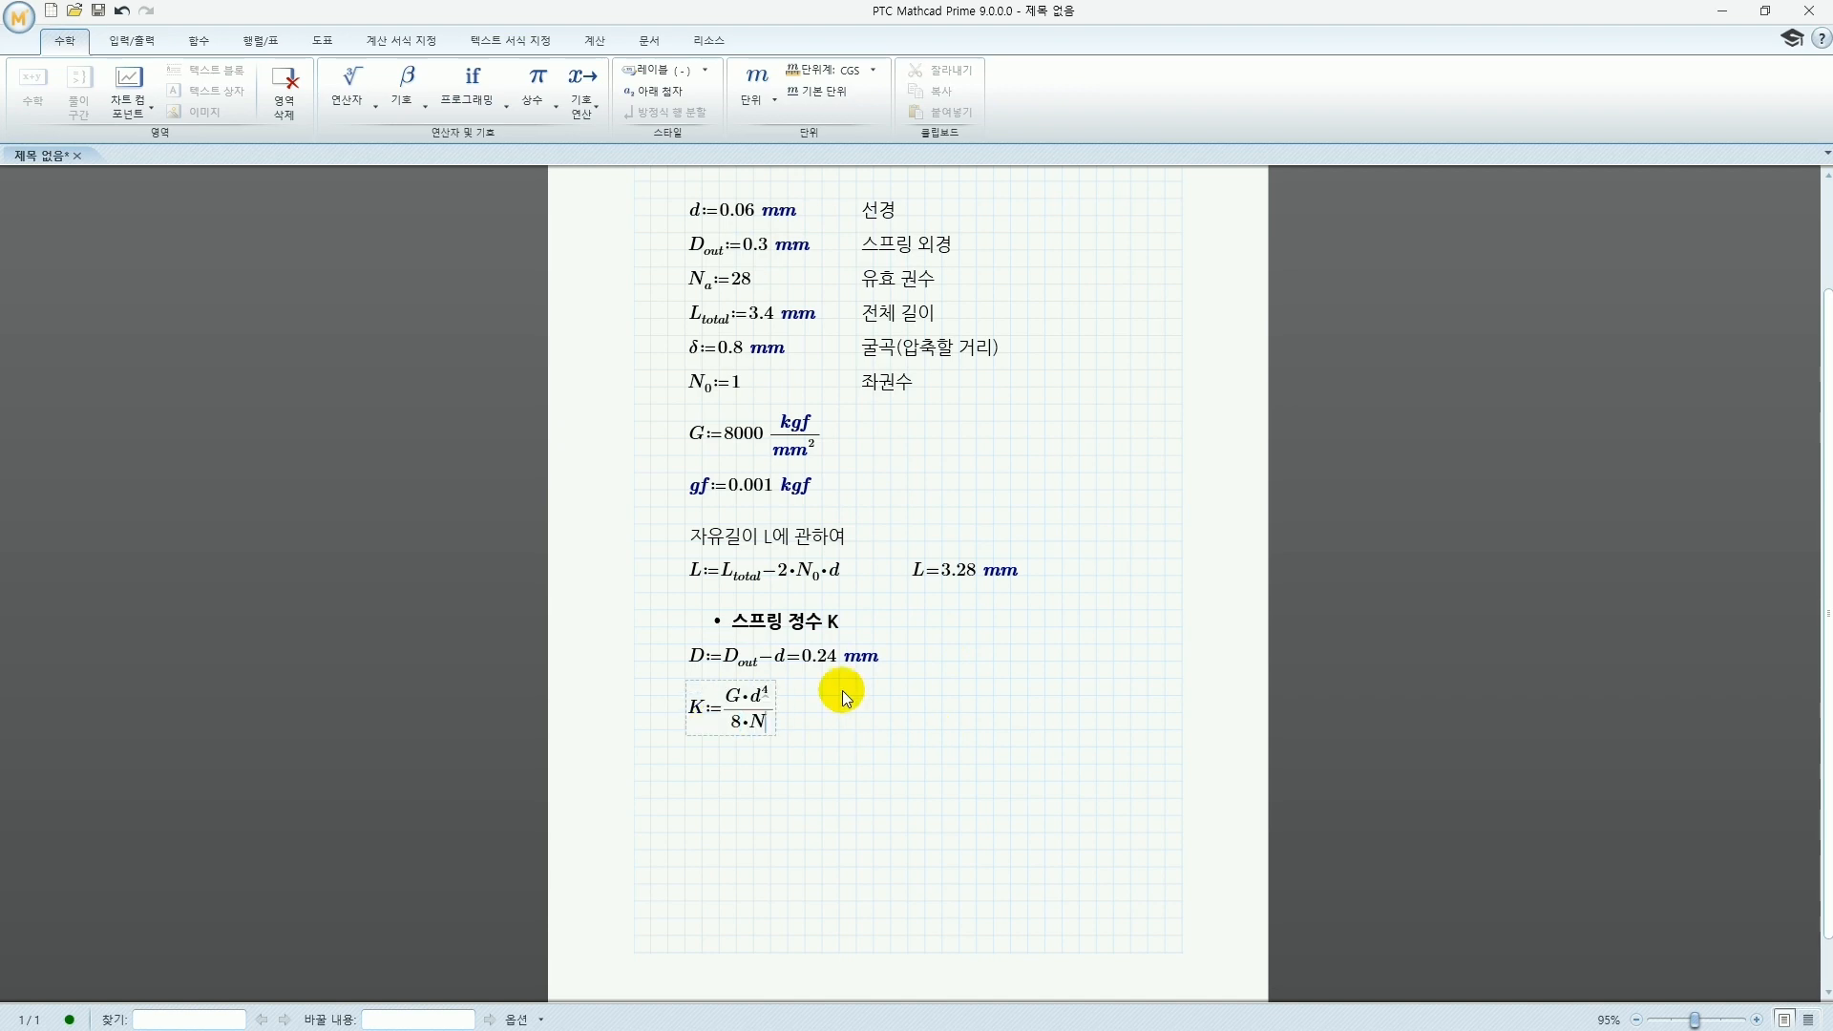
pyautogui.write('.a')
pyautogui.press('Right')
pyautogui.write('*D^3')
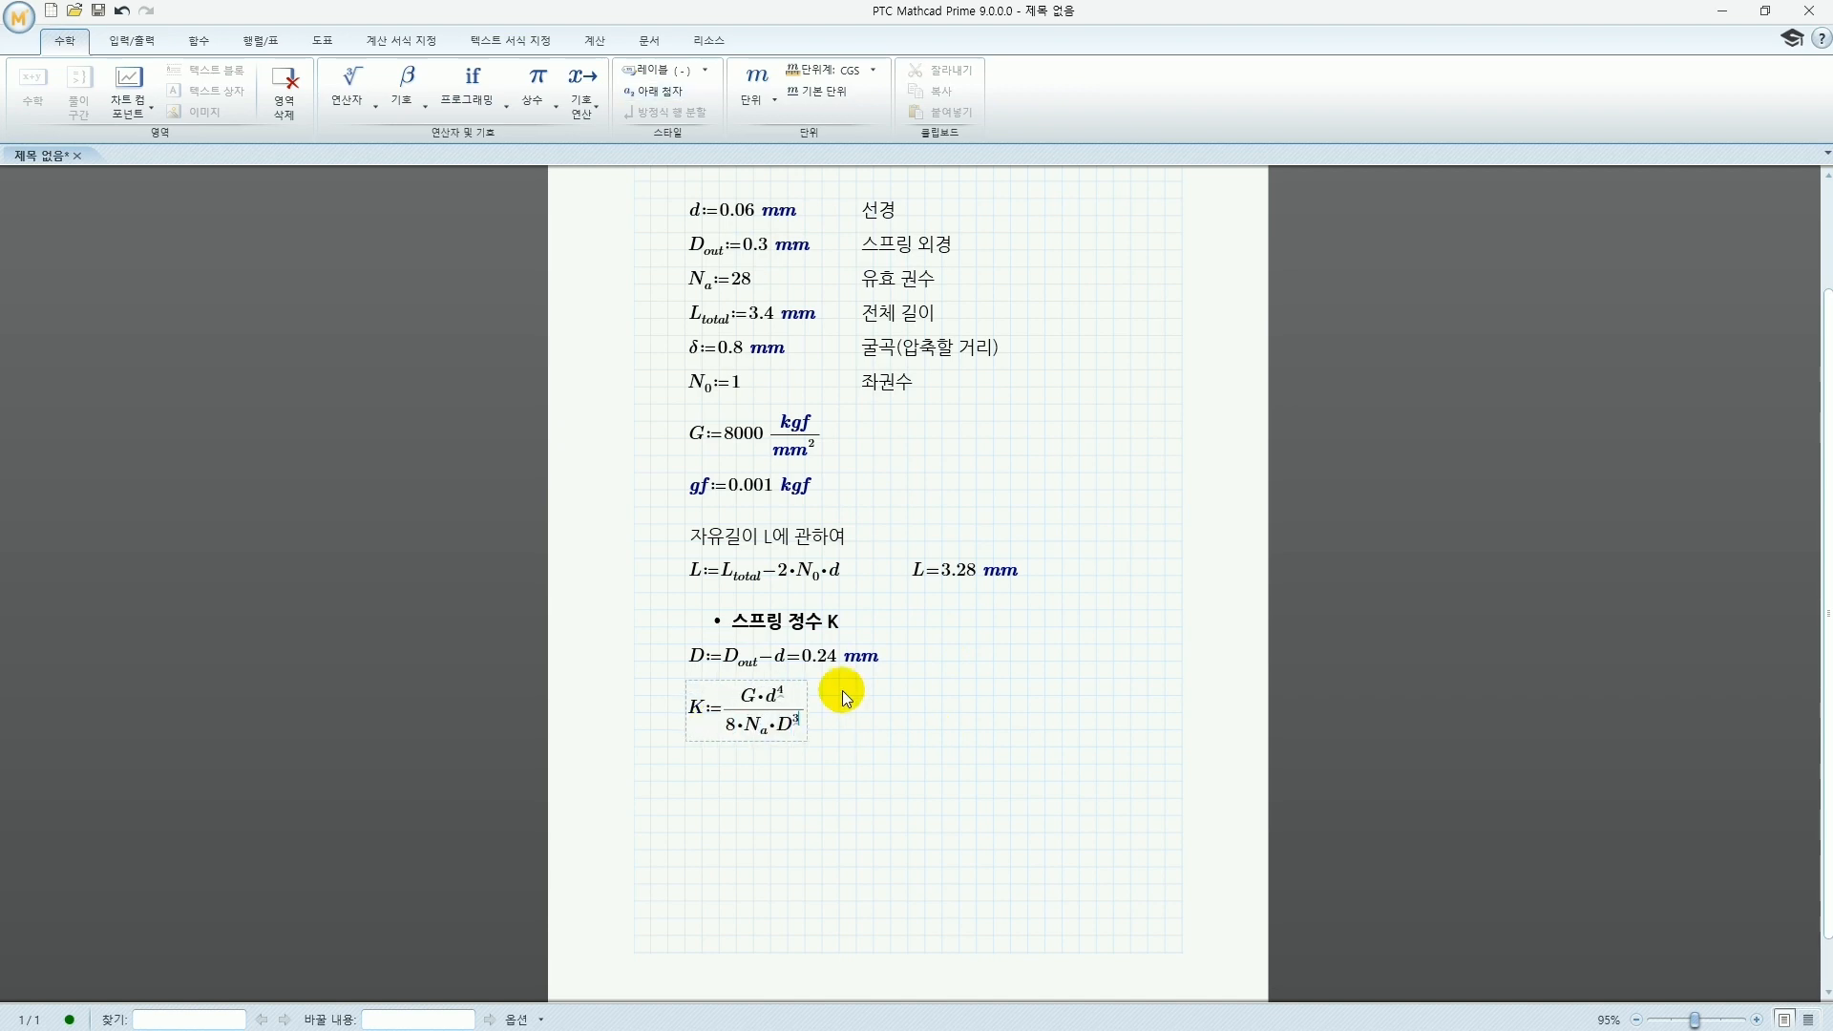
# Evaluate K and express its result in gf/mm
pyautogui.write('=(3.283·10^5)·gm/s^2')
pyautogui.click(1040, 724)
pyautogui.write('gf/mm')
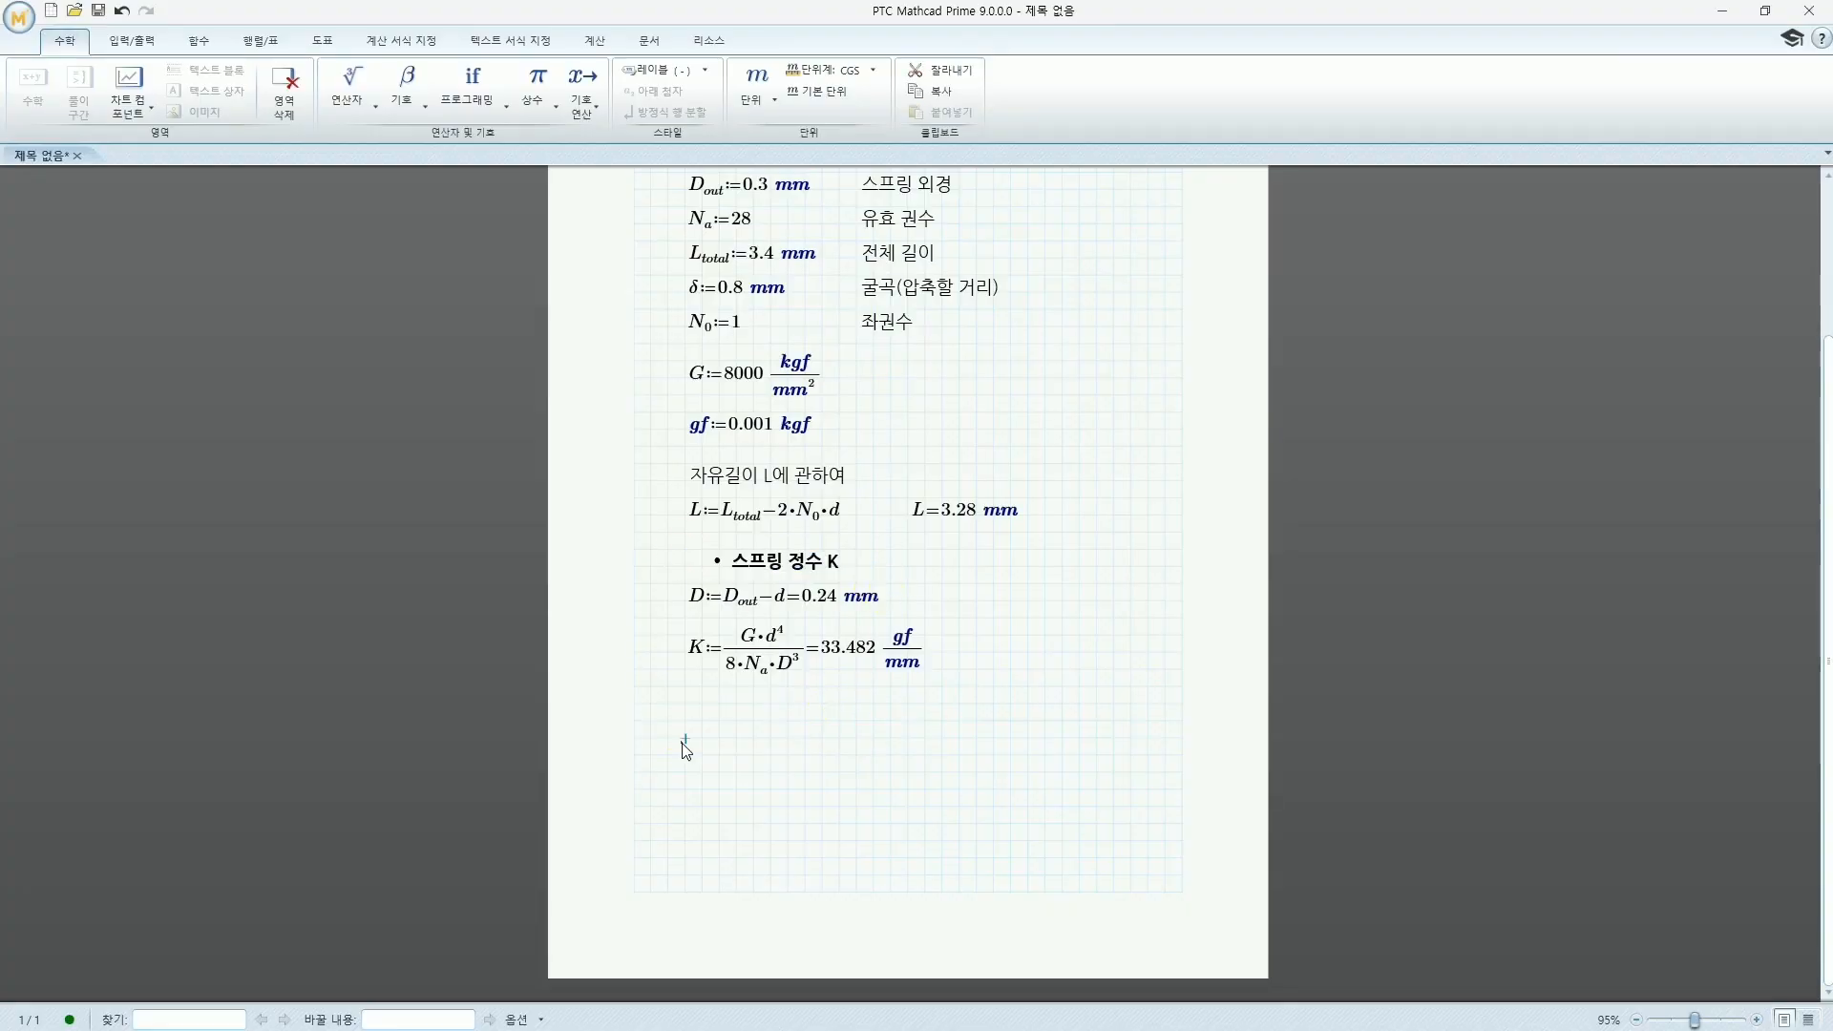
# Add a bold bulleted heading "굴곡δ 에서의 스프링의 하중 P" below K and define P as K·δ under it, evaluated in gf
pyautogui.hotkey('ctrl', 'v')
pyautogui.moveTo(732, 733); pyautogui.dragTo(837, 741)
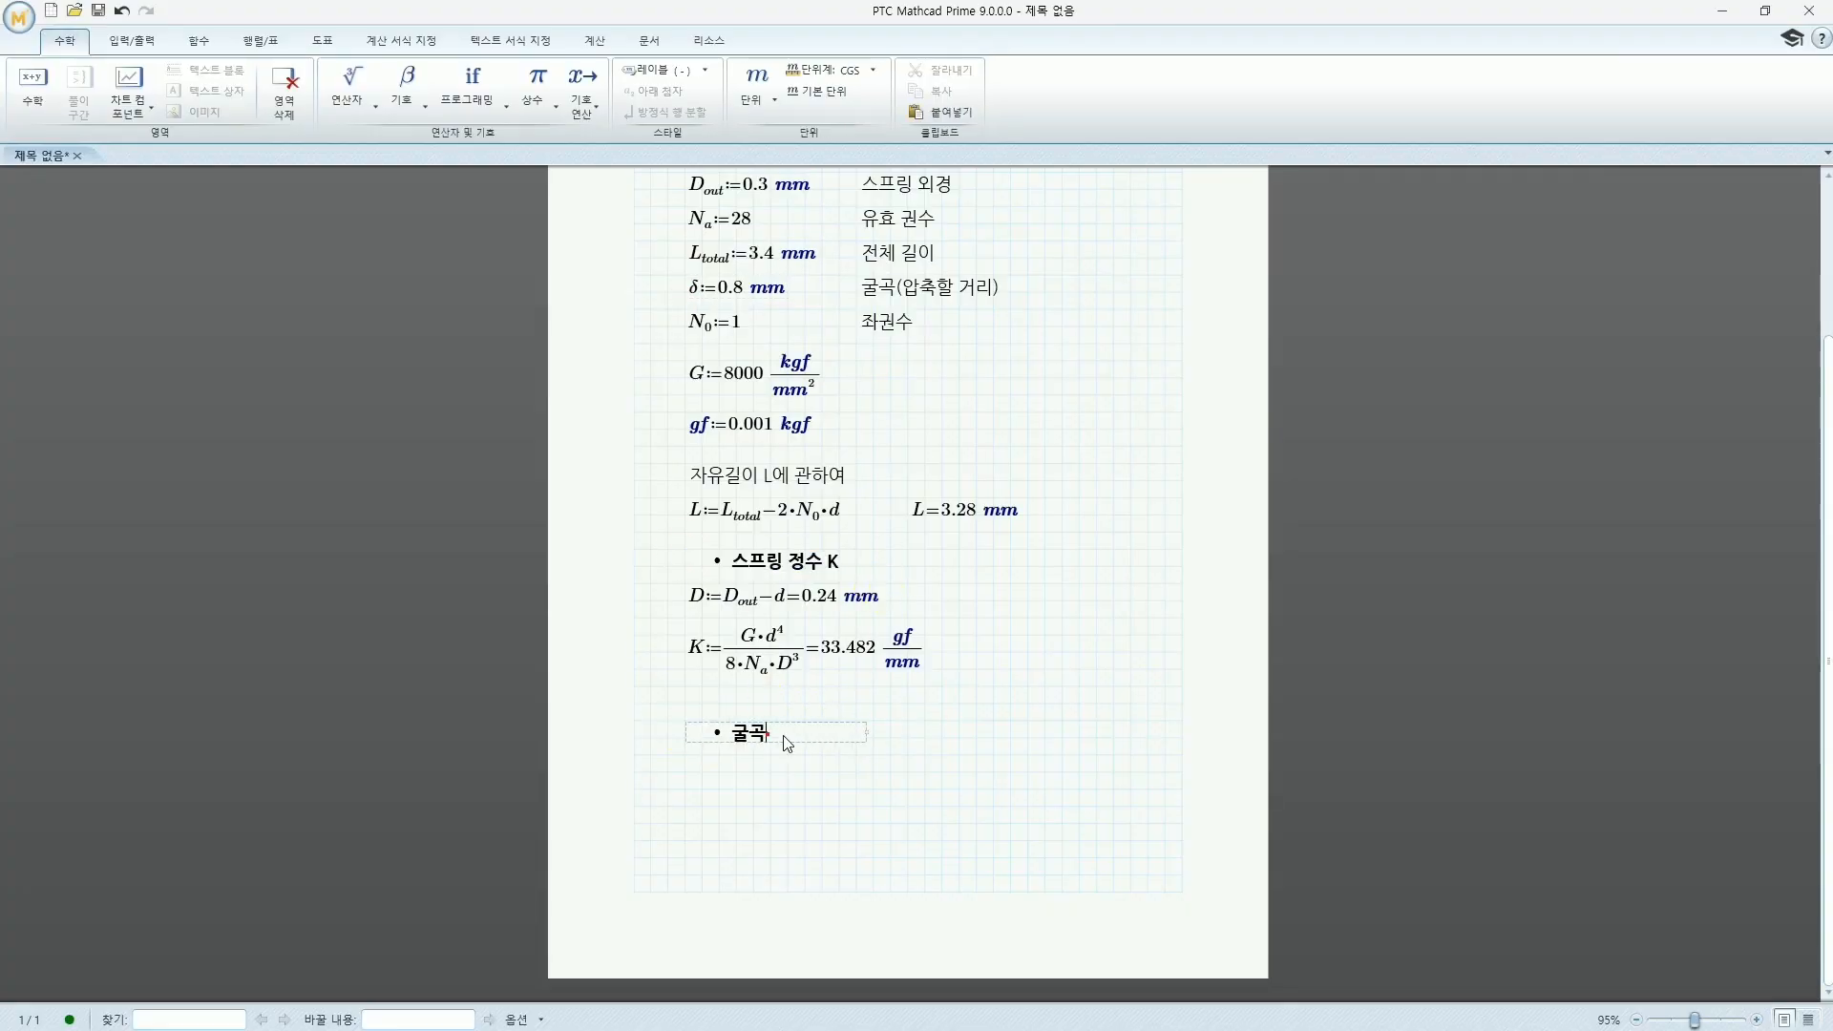
pyautogui.write('스프링의 하중 P')
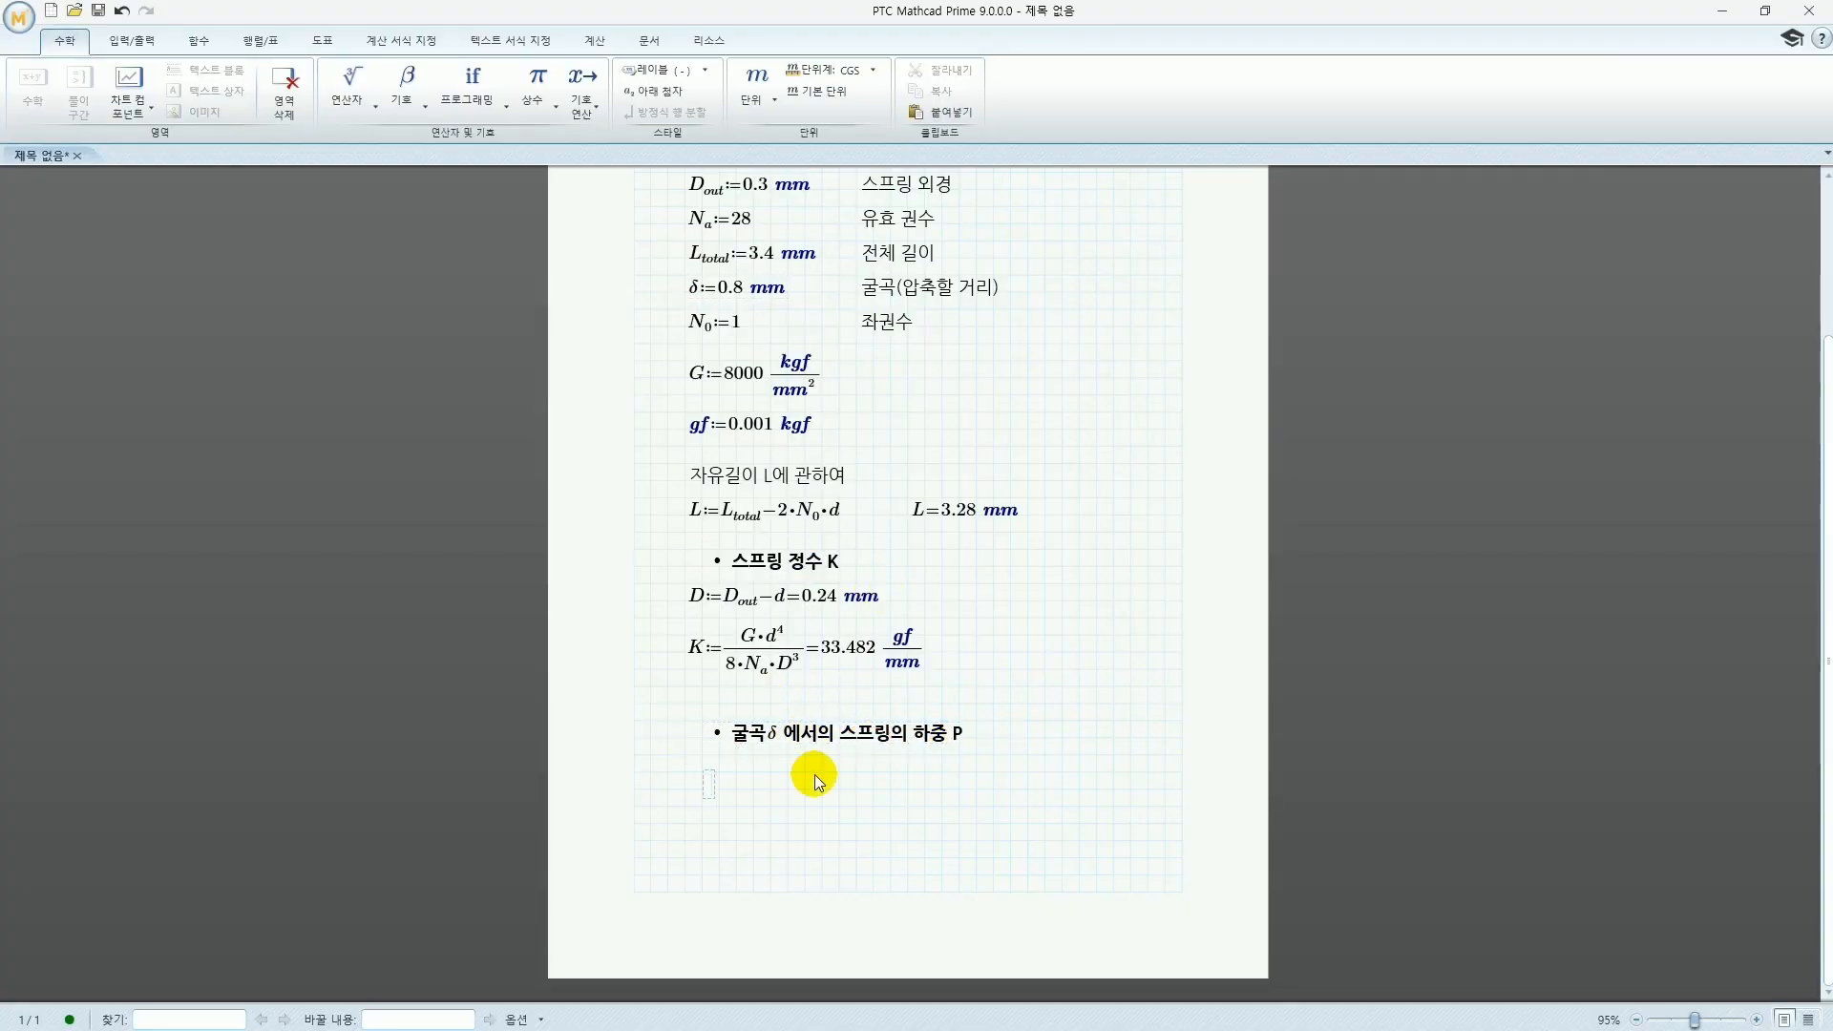
pyautogui.write('P:K*δ=')
pyautogui.press('Return')
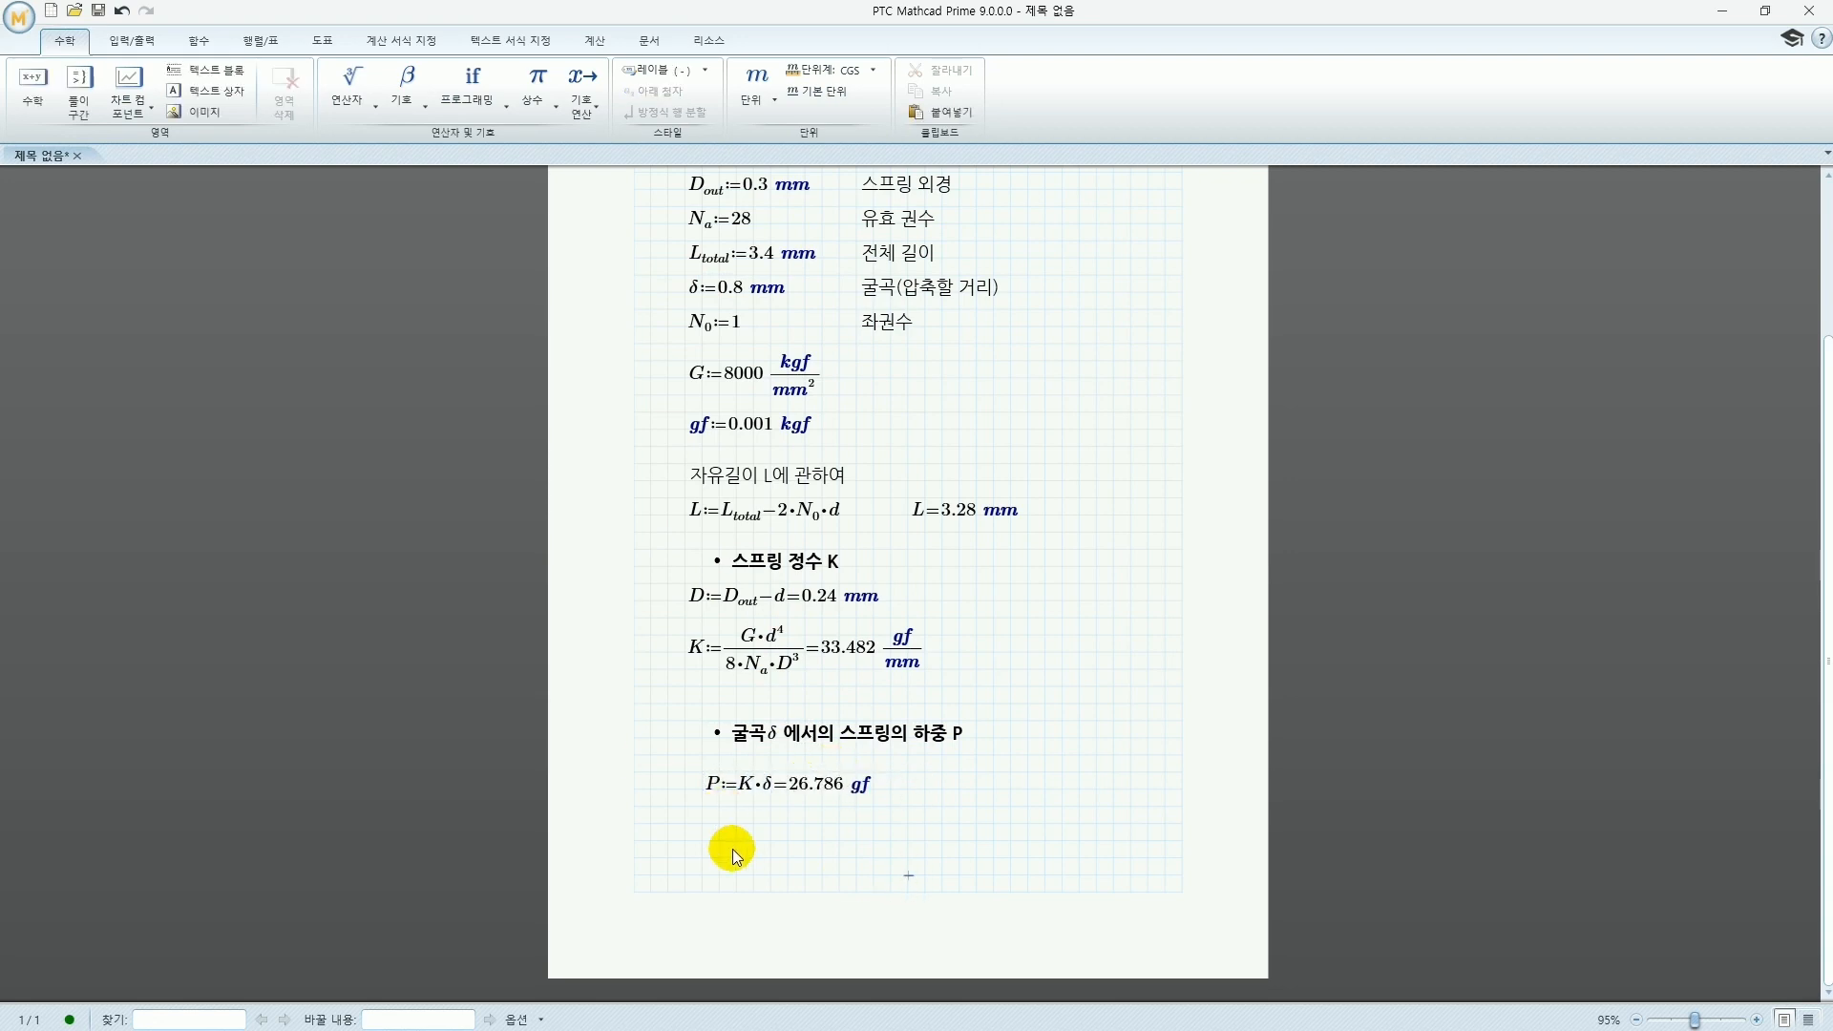
# Add the label "스프링 지수 (C)시" on a second page and define C as D/d under it, evaluated
pyautogui.press('Return')
pyautogui.press('Return')
pyautogui.press('Return')
pyautogui.press('Return')
pyautogui.scroll(-4, 851, 697)
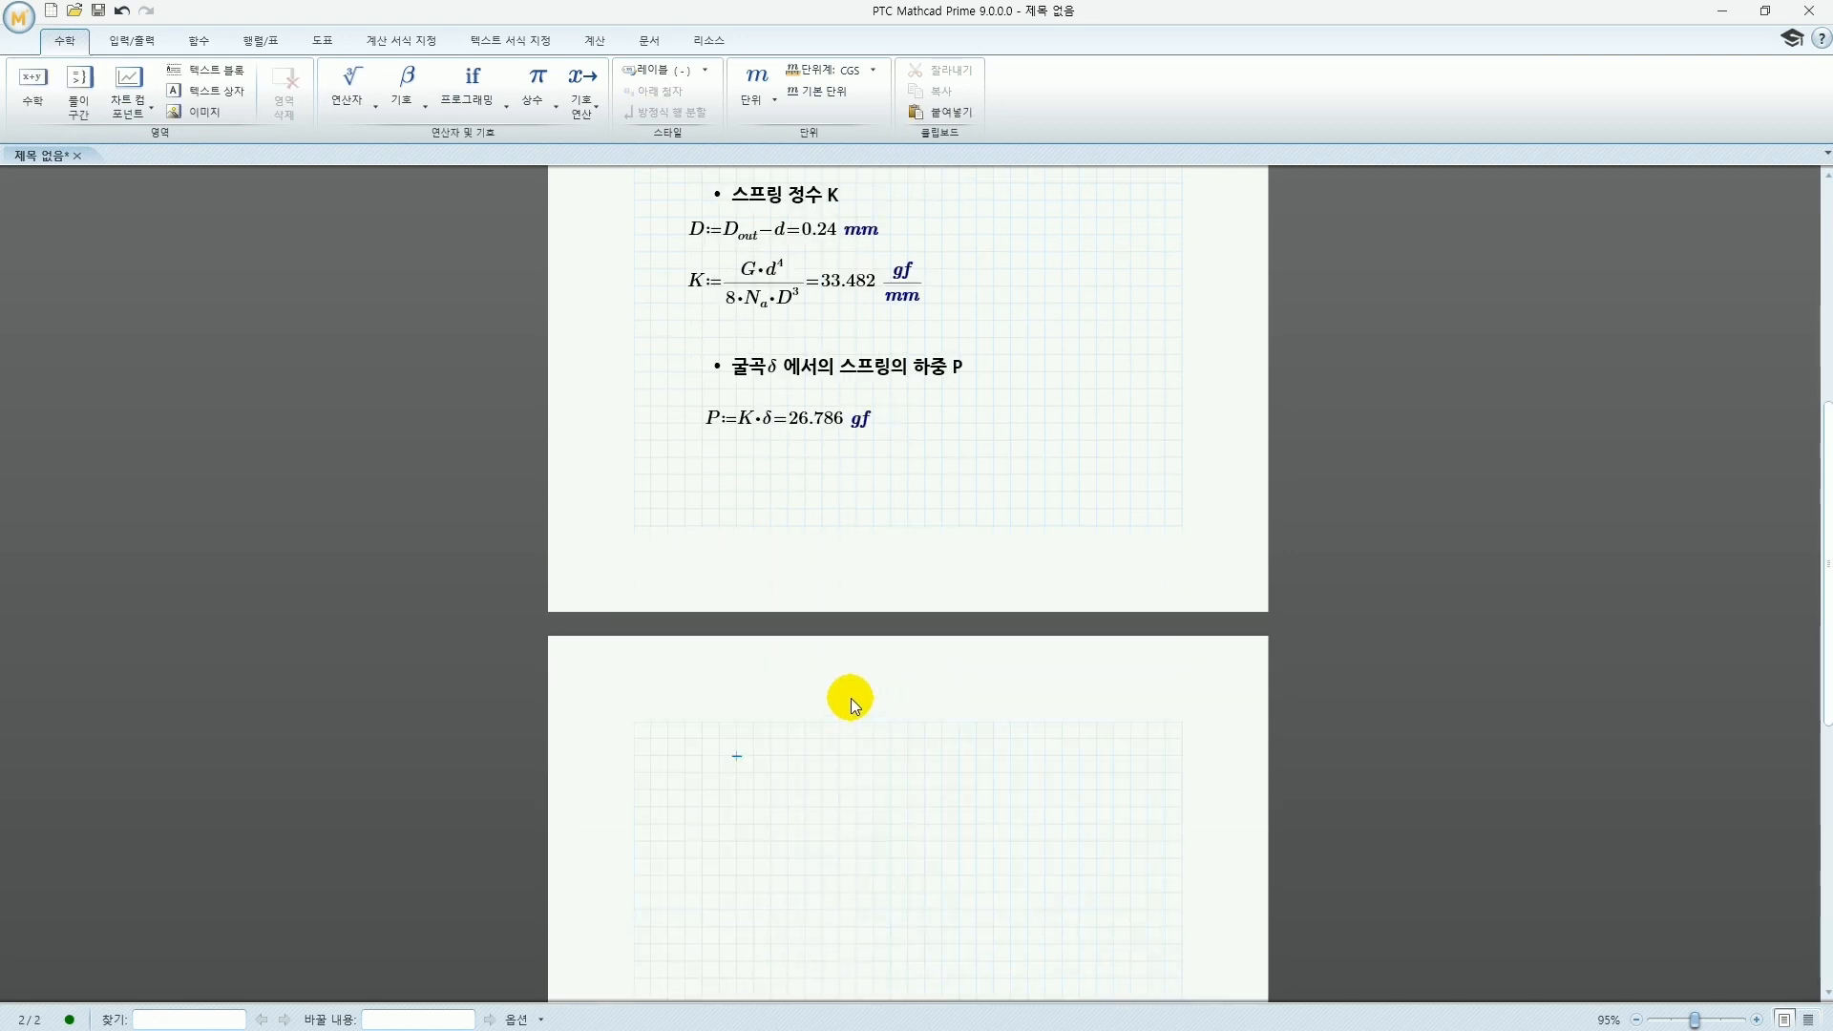
pyautogui.scroll(-1, 706, 554)
pyautogui.click(687, 485)
pyautogui.hotkey('ctrl', 't')
pyautogui.write('스프링 지수 (C)')
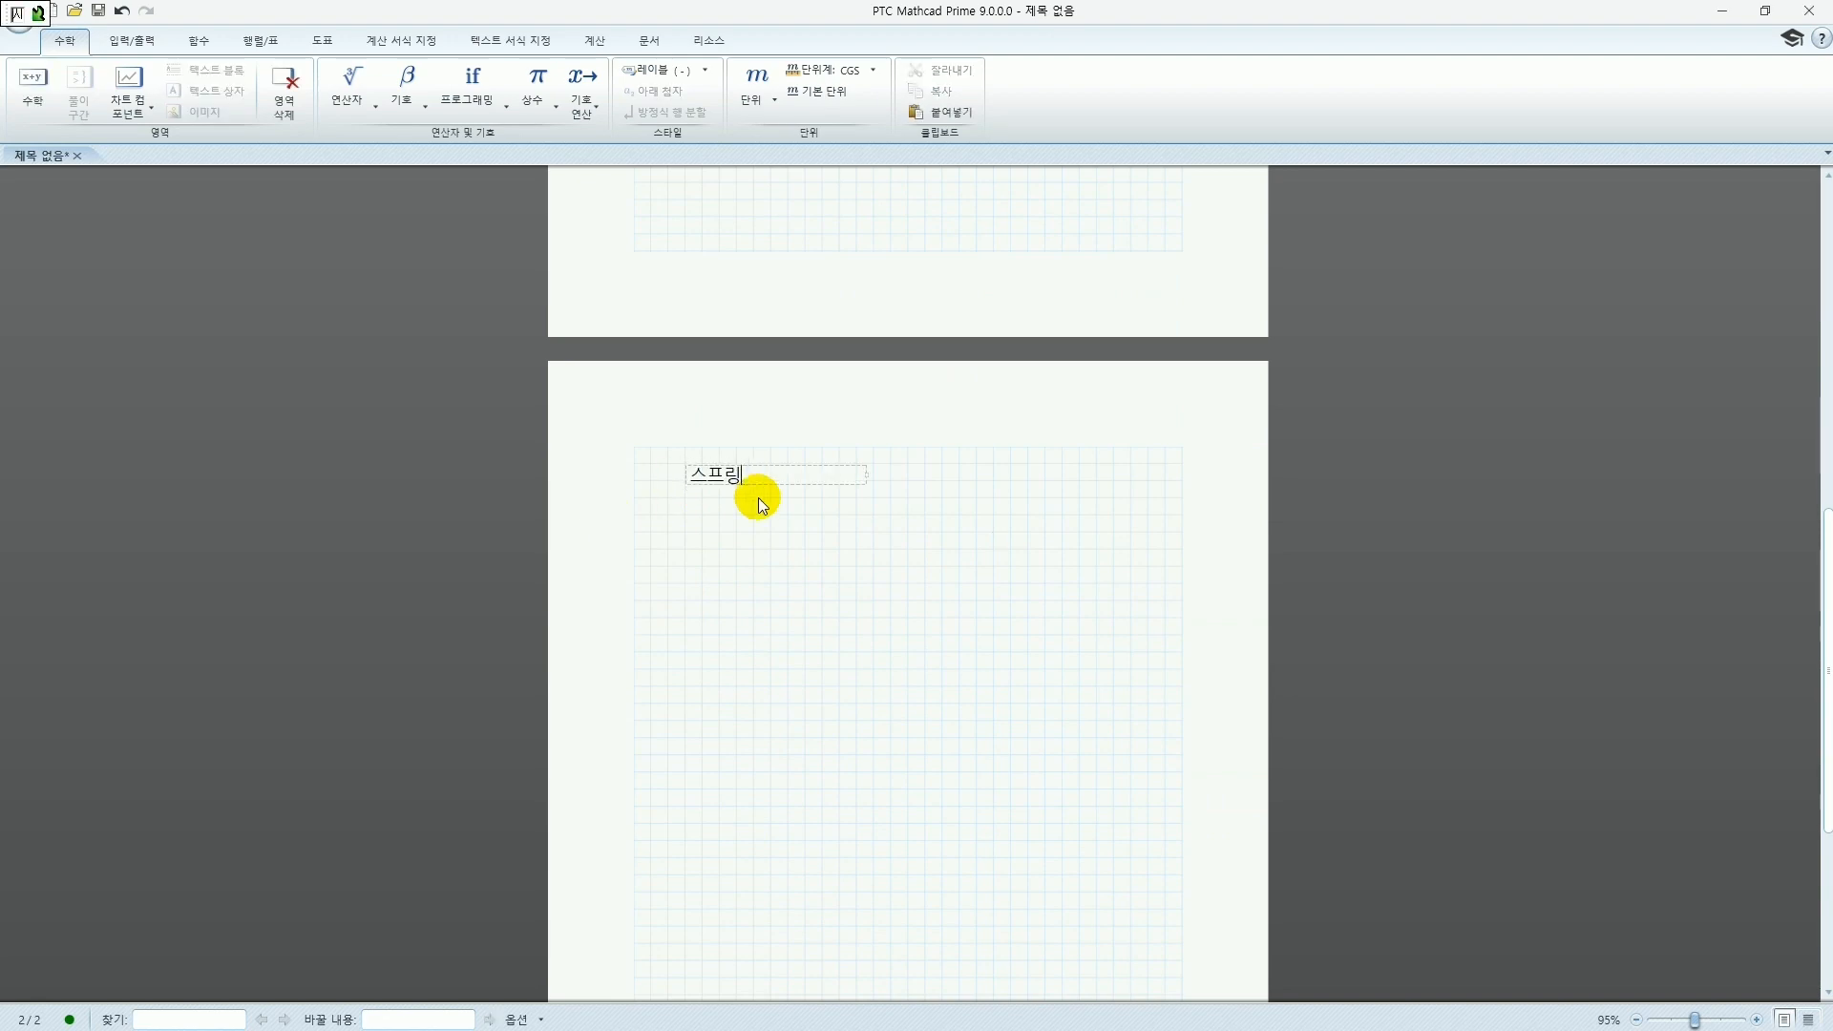
pyautogui.click(692, 533)
pyautogui.write('C:D/d=')
# Add a text label reading "뒤틀림 응력 τ0" below the C definition, with 0 as τ's subscript
pyautogui.click(687, 584)
pyautogui.hotkey('ctrl', 't')
pyautogui.write('뒤틀림 응력')
pyautogui.click(407, 99)
pyautogui.click(725, 373)
pyautogui.write('0')
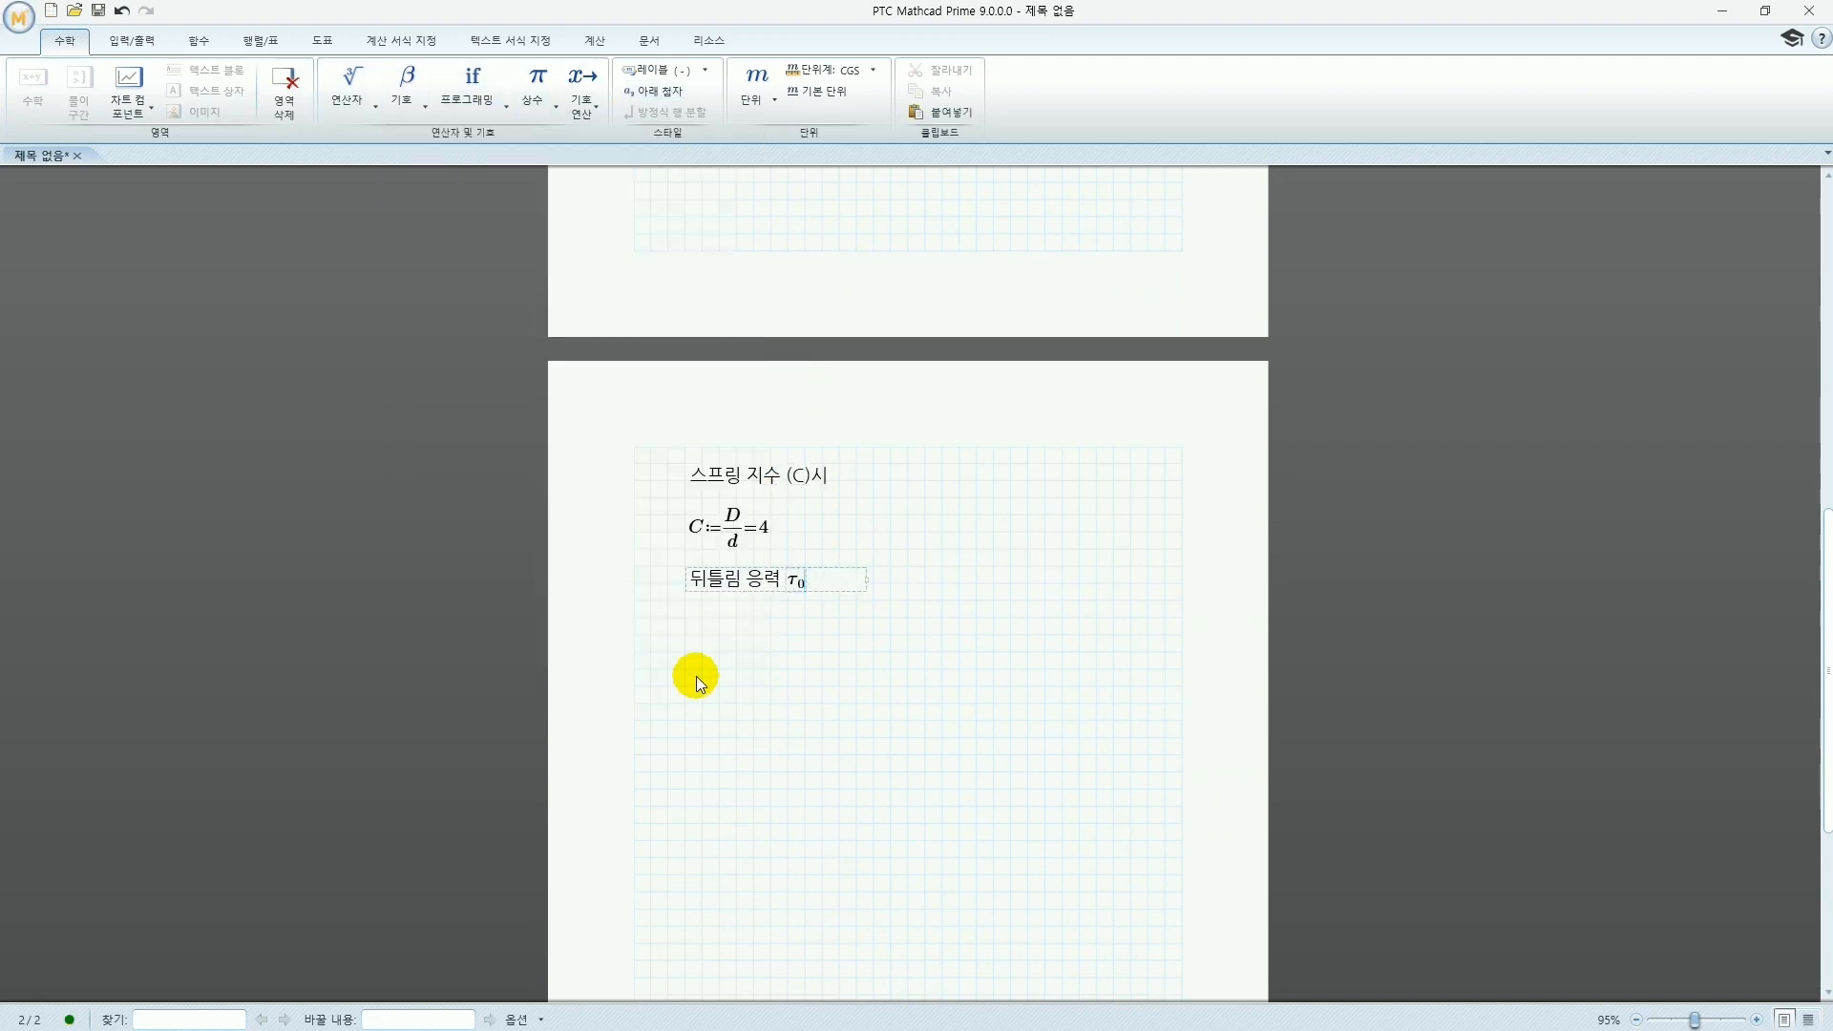
# Define τ0 as 8·D·P over π·d^3 below its label and evaluate it in kgf/mm^2
pyautogui.write('τ0')
pyautogui.click(710, 631)
pyautogui.write(':8*D*P/')
pyautogui.click(535, 96)
pyautogui.click(541, 162)
pyautogui.write('*d^3=')
pyautogui.press('BackSpace')
pyautogui.press('BackSpace')
pyautogui.press('BackSpace')
pyautogui.press('BackSpace')
pyautogui.press('BackSpace')
pyautogui.write('kgf/mm^2')
# Add the text label "왈의 응력 수정 계수 χ" below τ0 and align it with the labels above
pyautogui.click(710, 696)
pyautogui.hotkey('ctrl', 't')
pyautogui.write('왈의 응력 수정 계수')
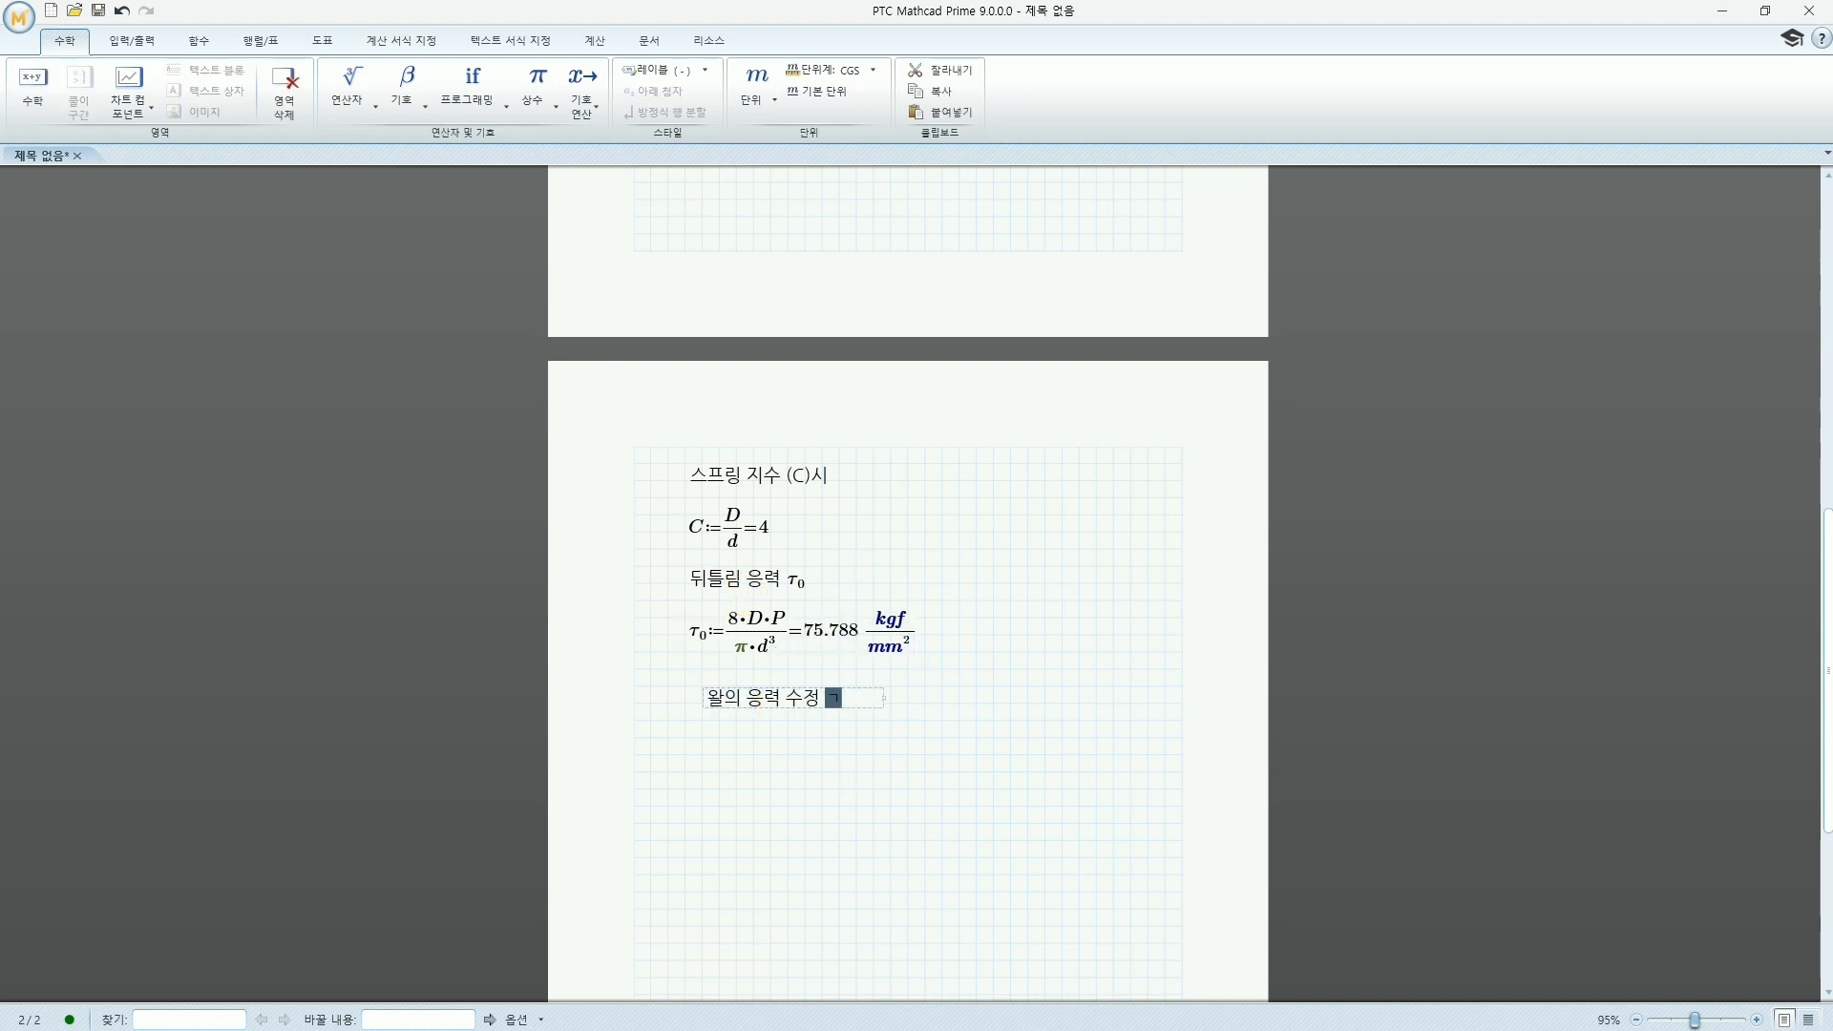
pyautogui.click(406, 99)
pyautogui.click(516, 407)
pyautogui.click(703, 720)
pyautogui.moveTo(715, 705); pyautogui.dragTo(697, 705)
# Define χ as (4·C−1)/(4·C−4) + 0.615/C below its label and evaluate it
pyautogui.click(691, 747)
pyautogui.write('χ')
pyautogui.write(':4*C-1 /4*C-4 +0.615')
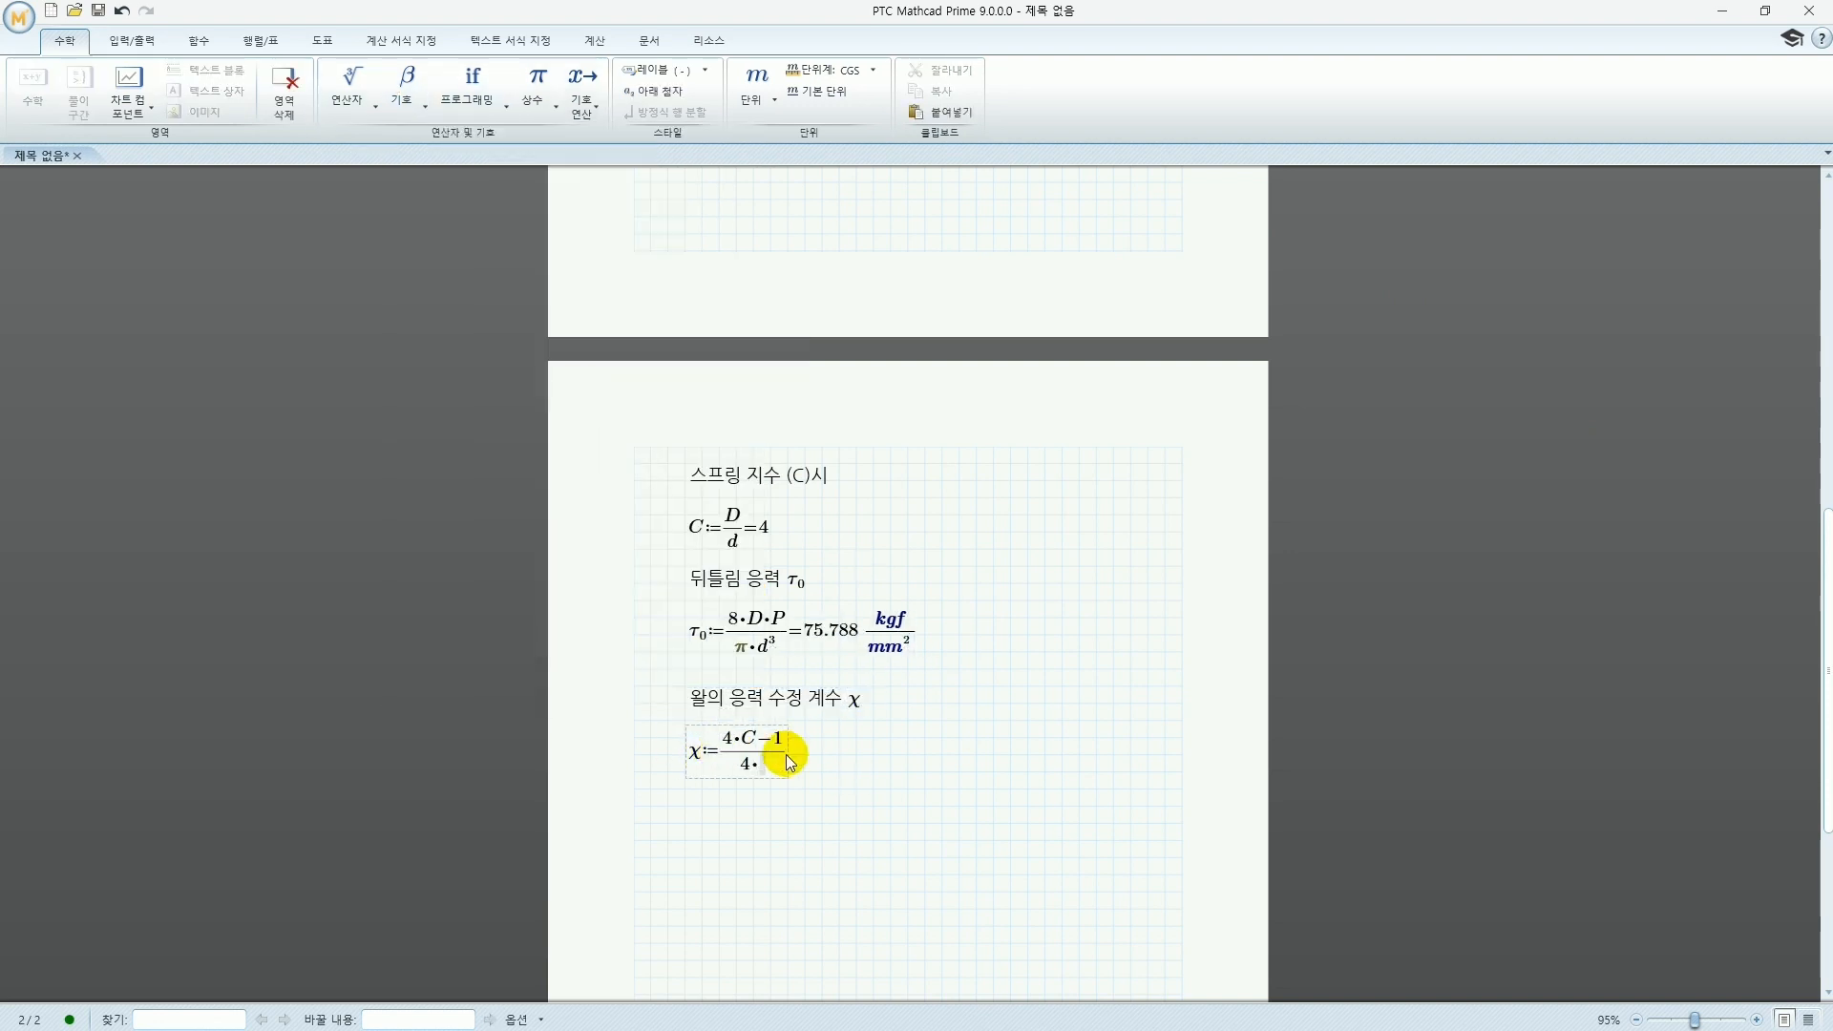
pyautogui.write('/C=')
# Add a bold bulleted heading "수정 뒤틀림 응력 τ" below the χ definition
pyautogui.scroll(-4, 786, 754)
pyautogui.click(676, 642)
pyautogui.click(206, 91)
pyautogui.click(290, 73)
pyautogui.write('수정 뒤틀림 응력')
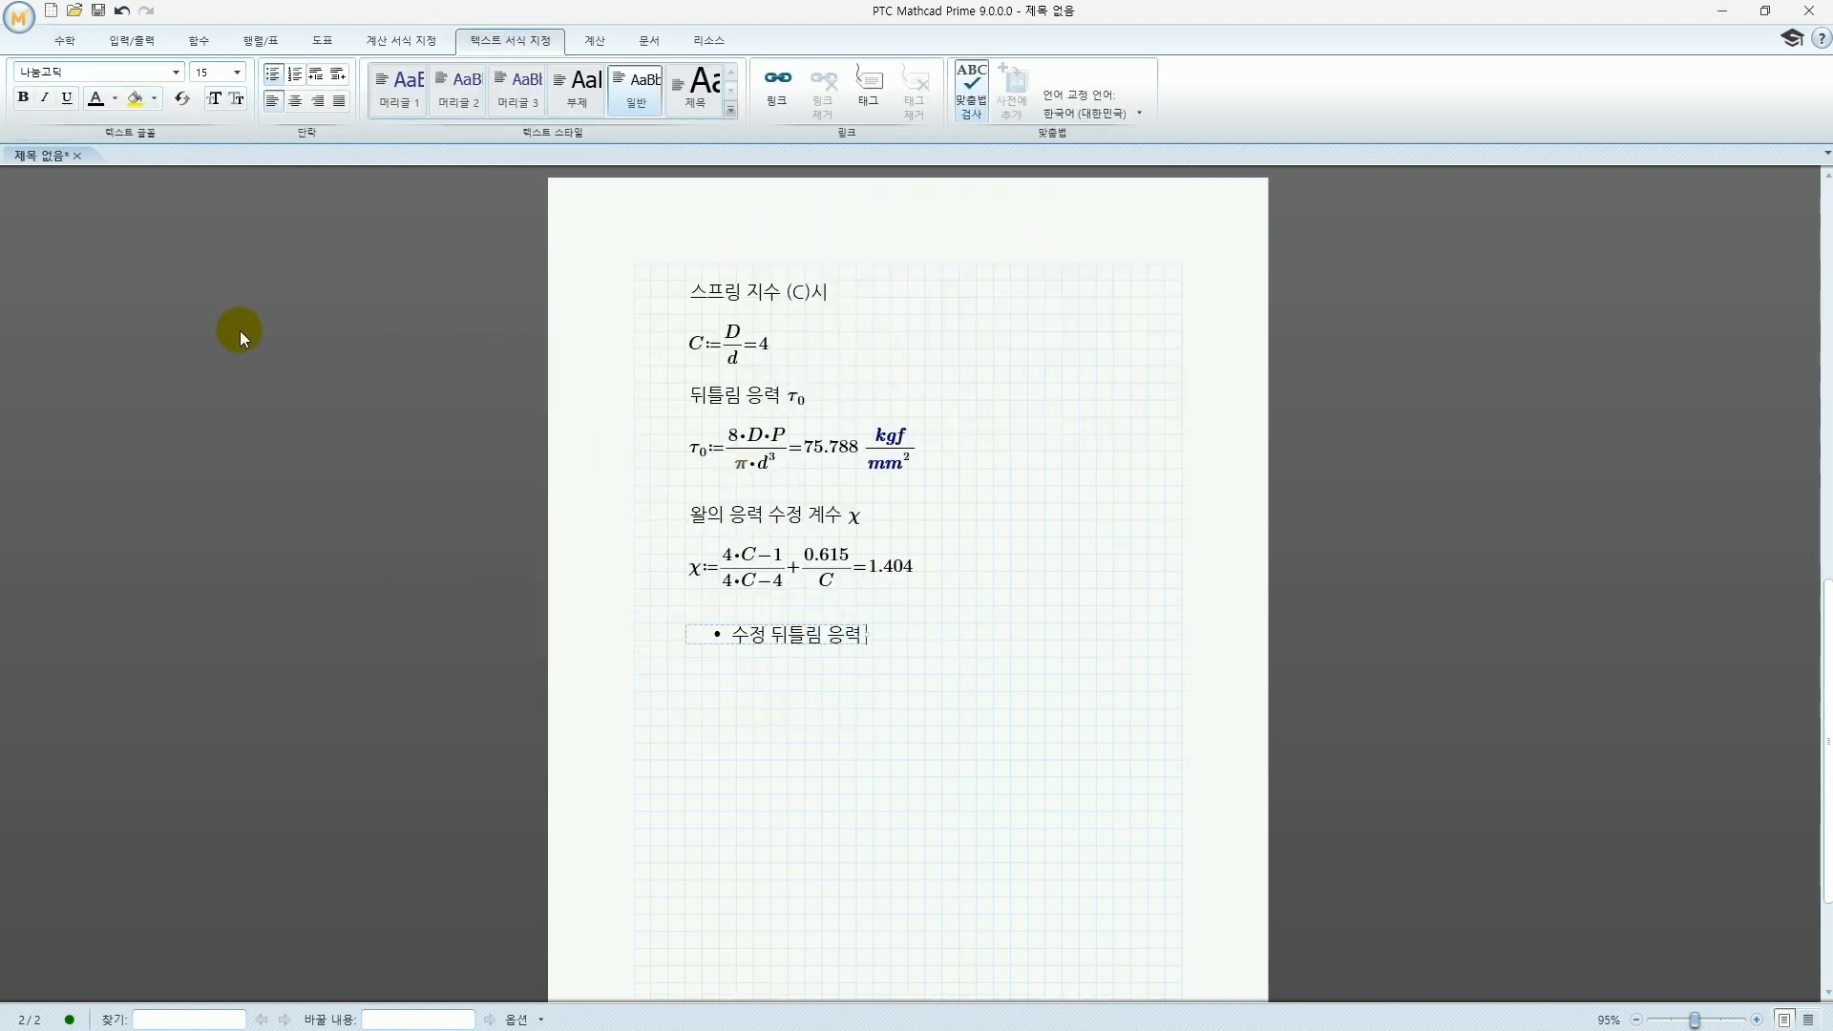
pyautogui.click(64, 41)
pyautogui.click(407, 99)
pyautogui.moveTo(868, 640); pyautogui.dragTo(893, 639)
pyautogui.click(509, 42)
# Define τ as τ0·χ below its heading and evaluate it in kgf/mm^2
pyautogui.click(691, 687)
pyautogui.write('τ')
pyautogui.write(':τ0*')
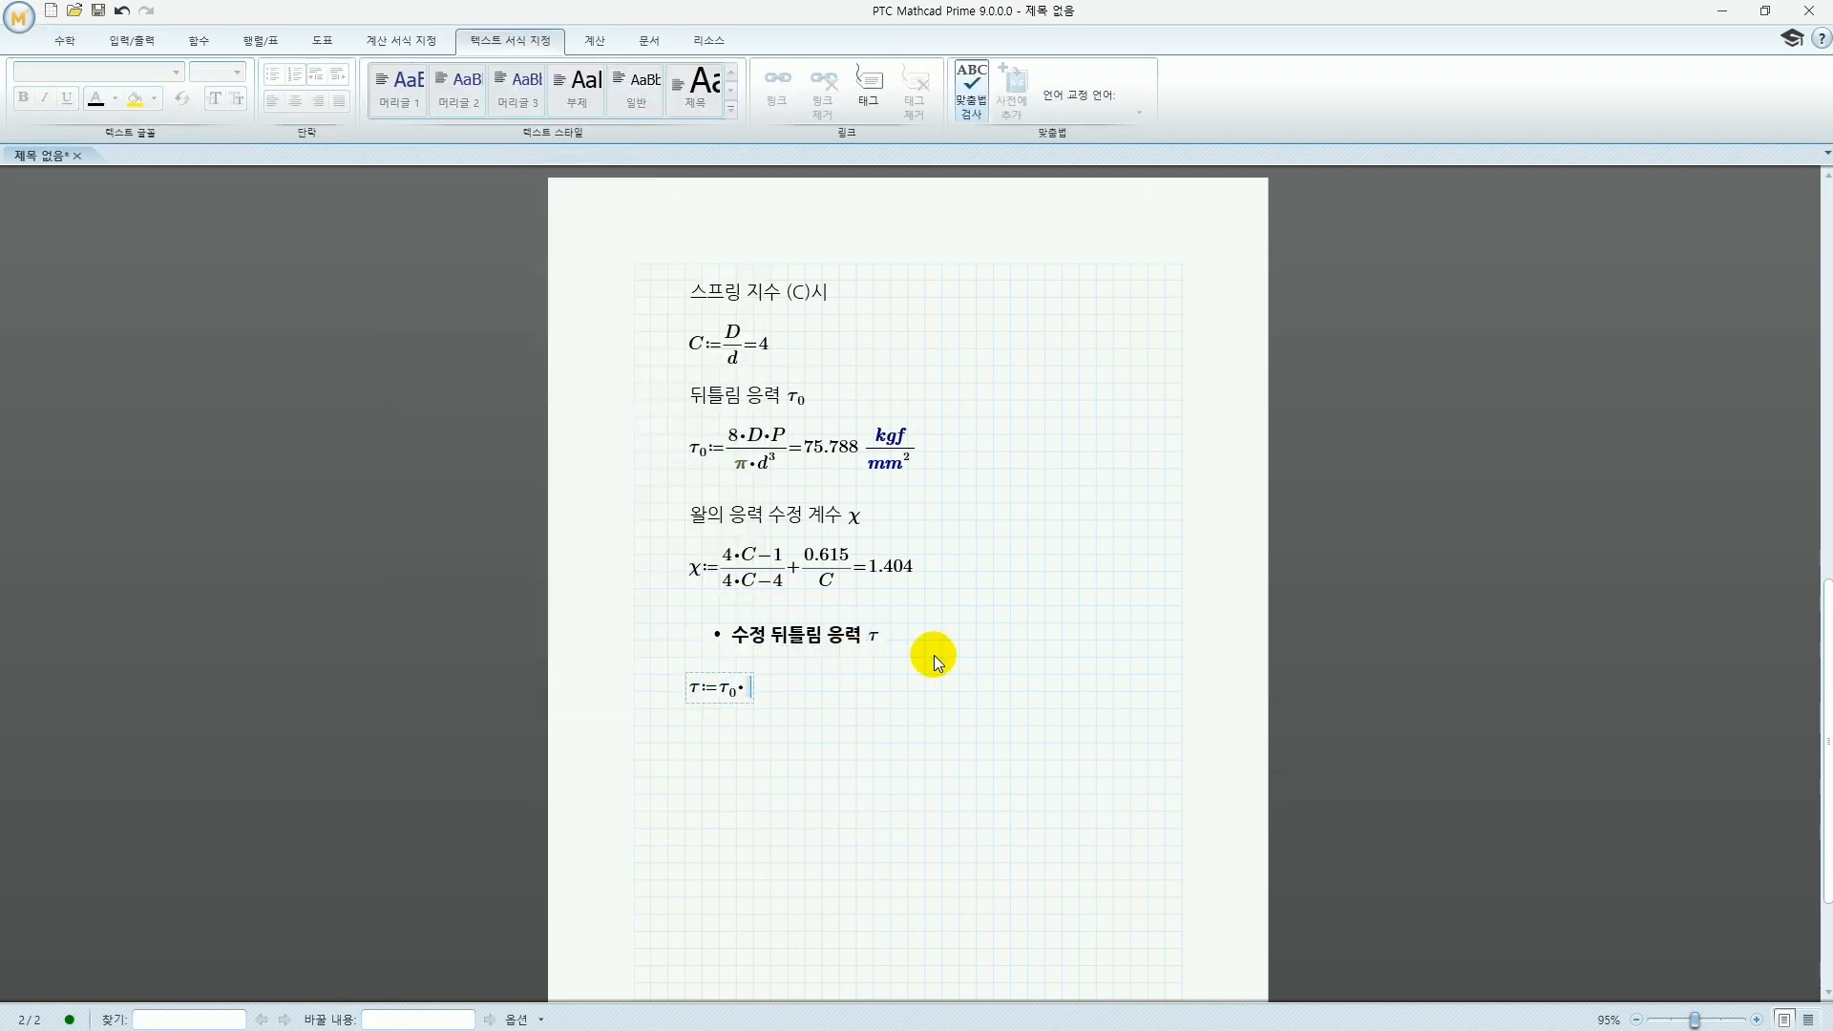
pyautogui.click(64, 41)
pyautogui.click(406, 99)
pyautogui.click(516, 407)
pyautogui.write('=')
pyautogui.click(924, 684)
pyautogui.write('kgf/mm^2')
# Define R_m as 500 kgf/mm^2 below the τ definition, with m as the subscript
pyautogui.click(736, 779)
pyautogui.scroll(-4, 731, 729)
pyautogui.click(707, 634)
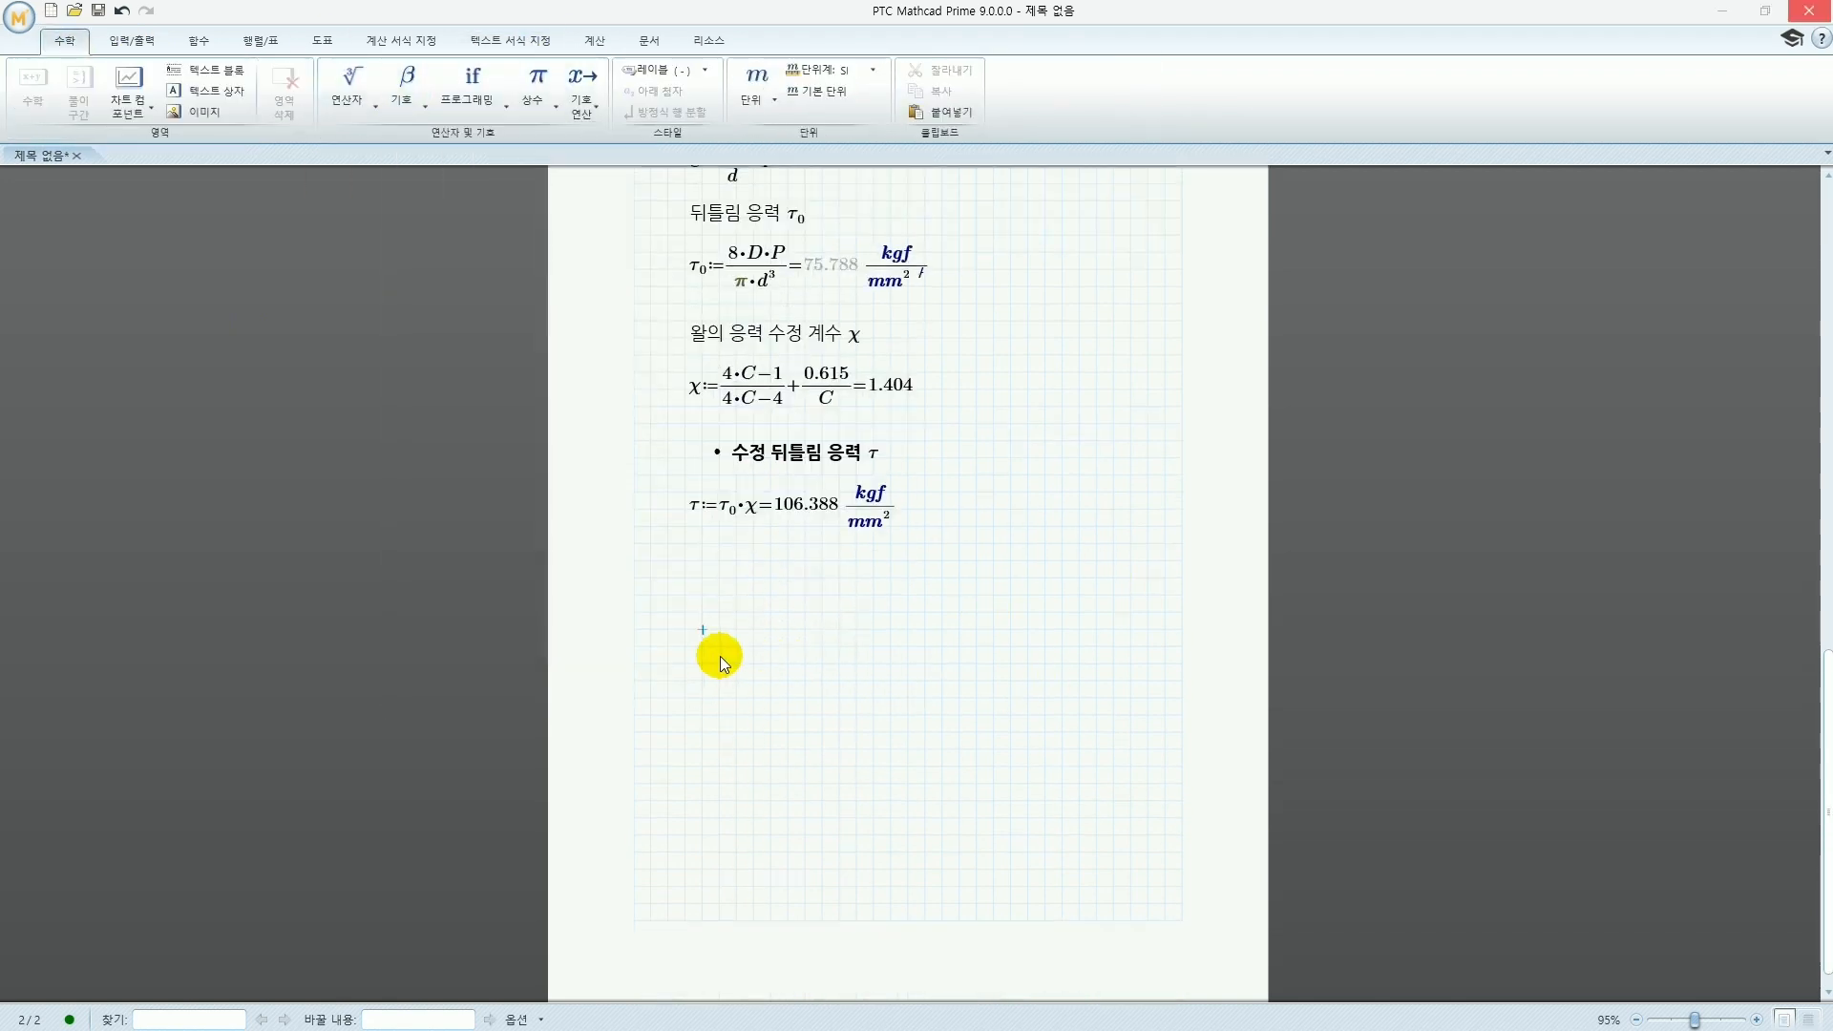
pyautogui.write('r')
pyautogui.press('BackSpace')
pyautogui.write('R')
pyautogui.hotkey('ctrl', '-')
pyautogui.write('m')
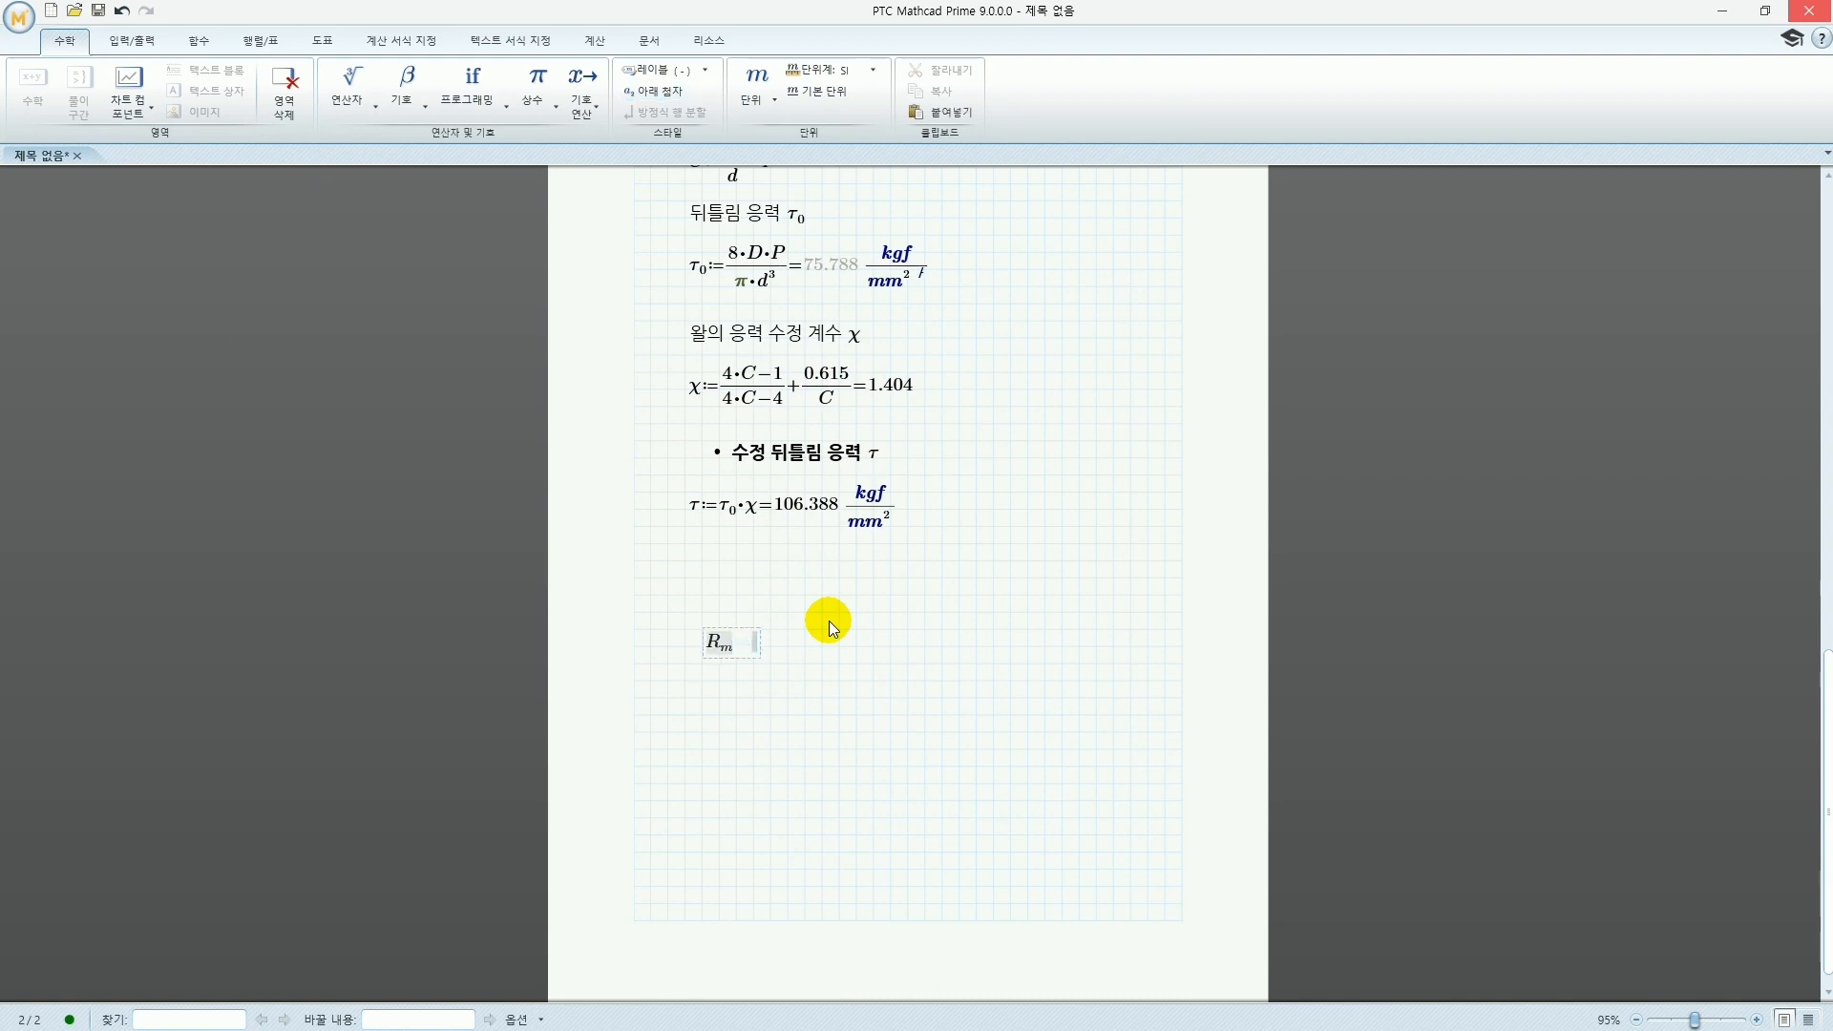
pyautogui.write(':=500 kgf/mm^2')
# Evaluate the inequality τ/R_m < 40% beside the R_m definition
pyautogui.click(925, 627)
pyautogui.click(407, 88)
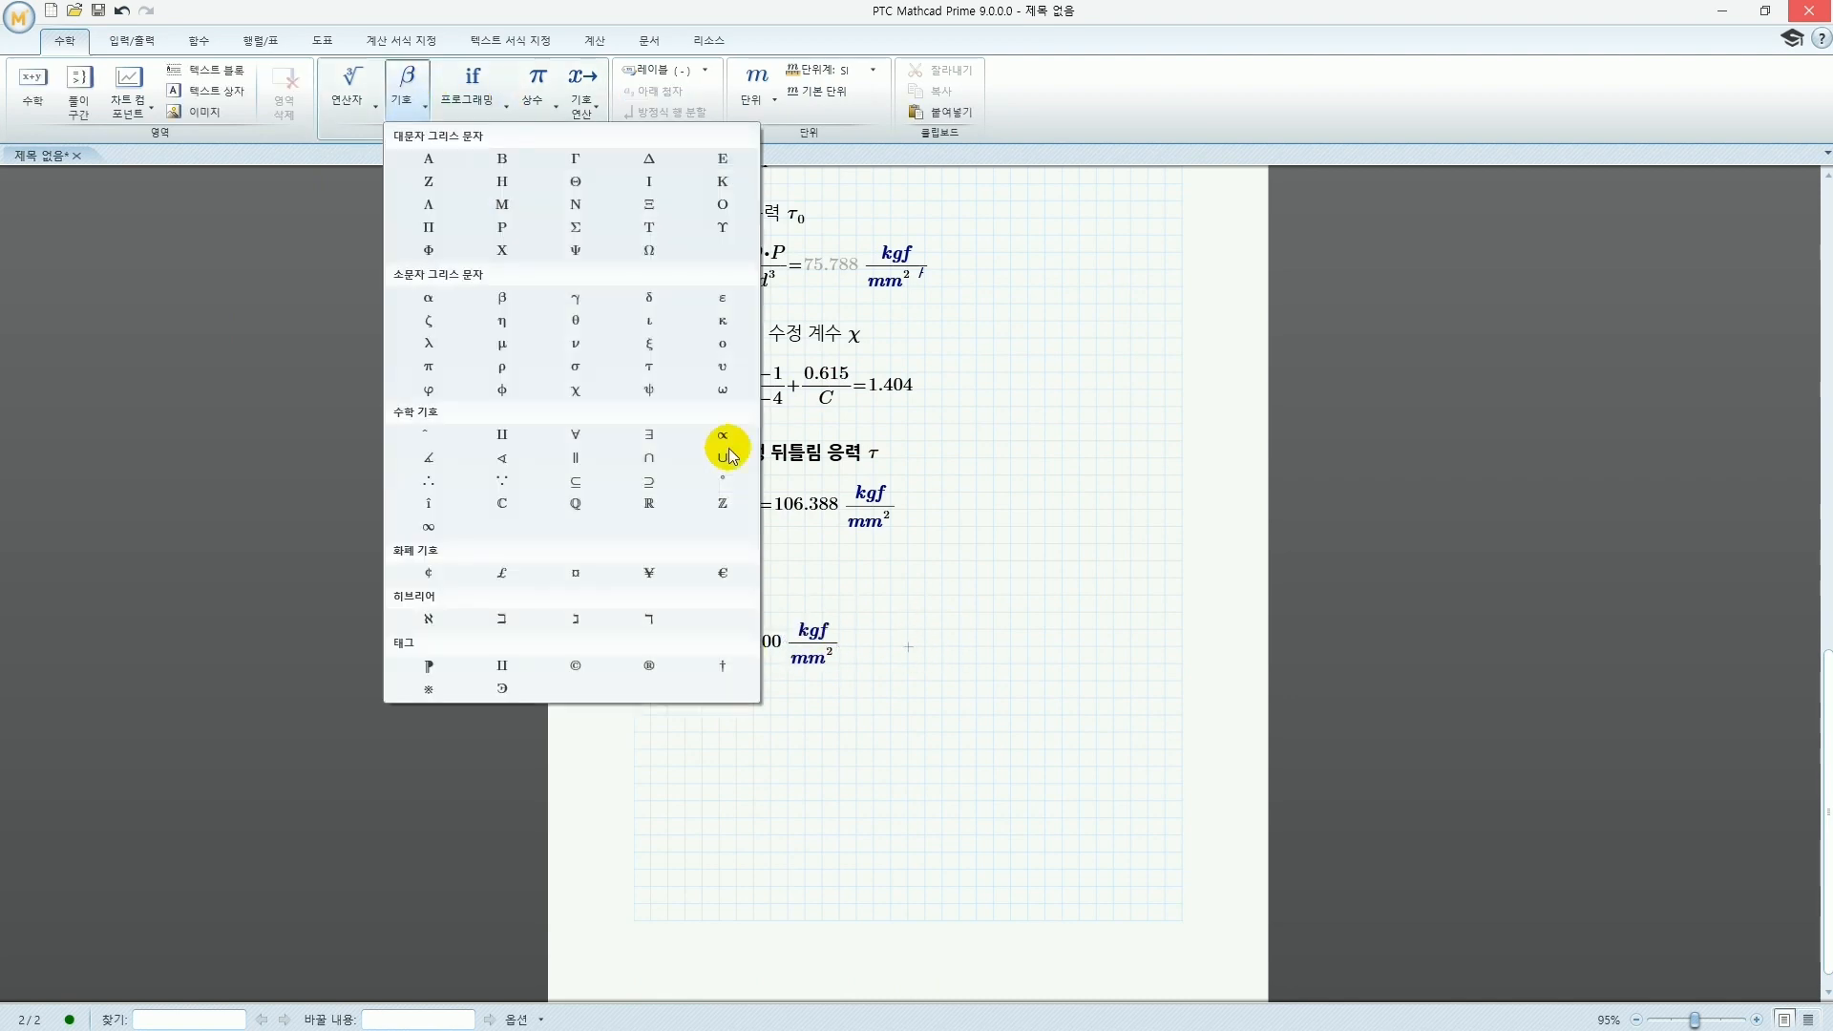
pyautogui.click(649, 369)
pyautogui.write('/R')
pyautogui.hotkey('ctrl', '-')
pyautogui.write('m')
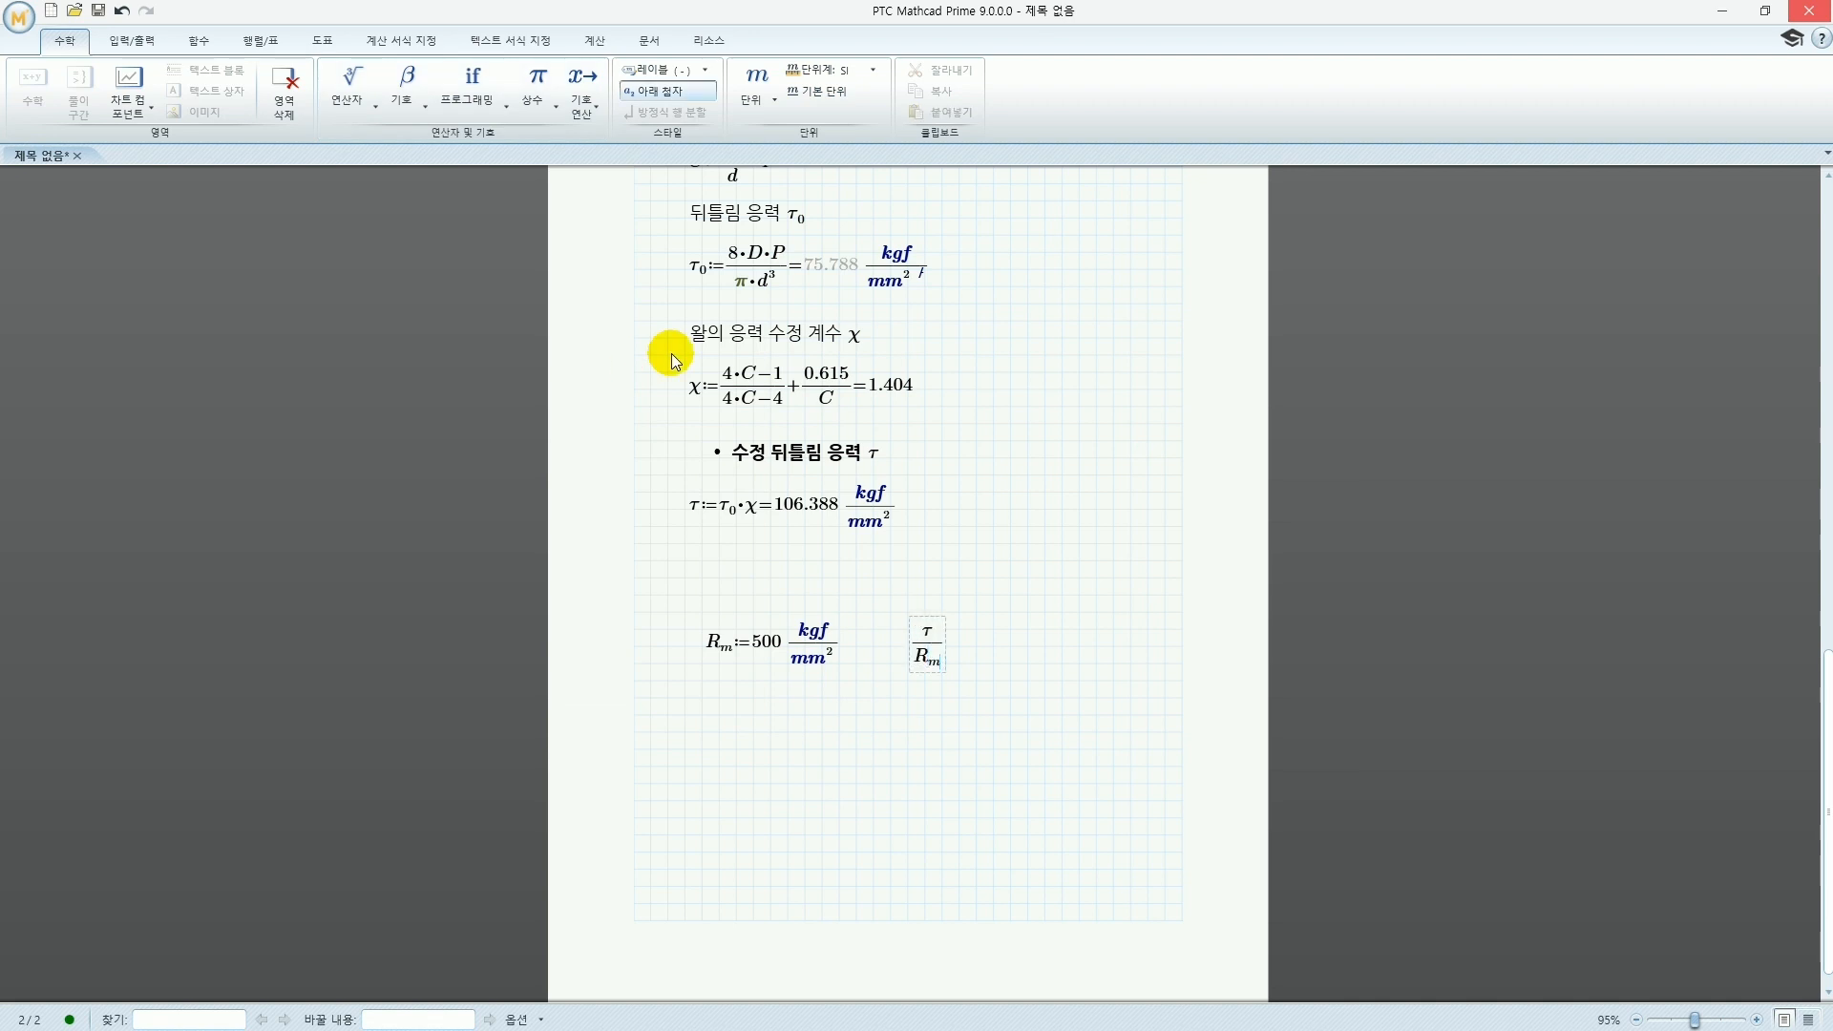
pyautogui.write('<40%=1')
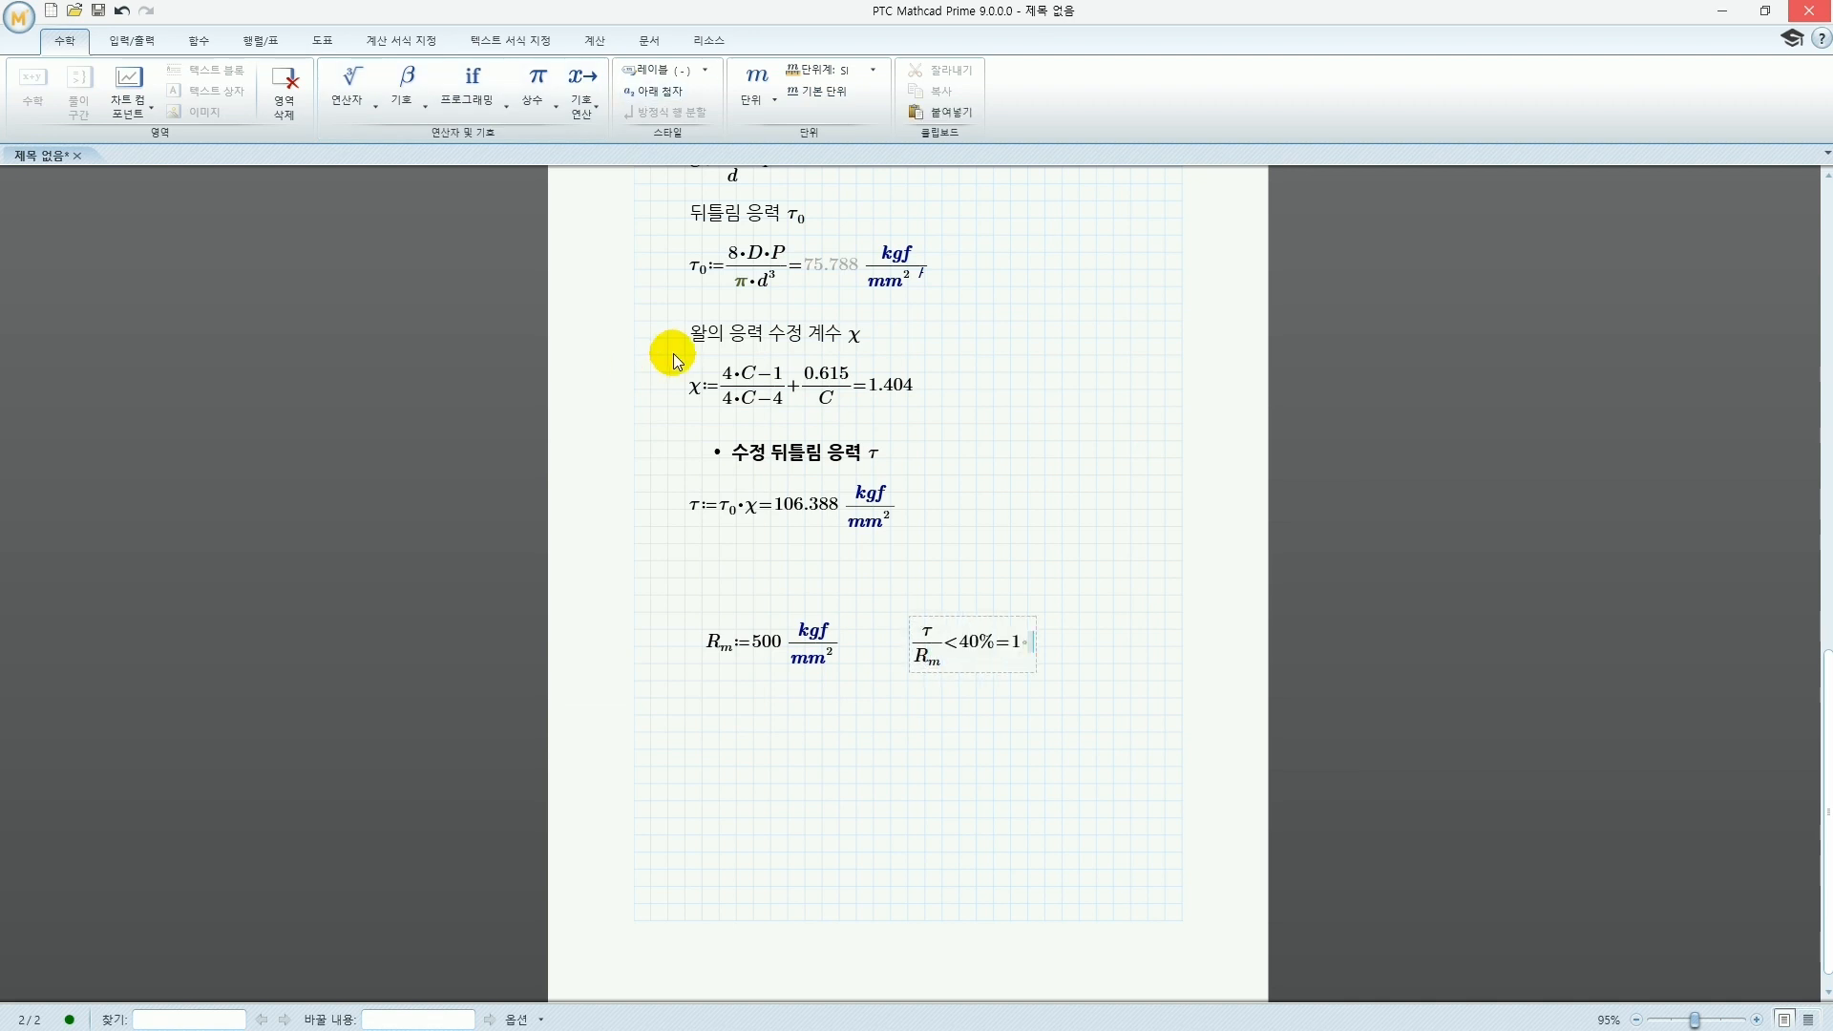
pyautogui.click(998, 702)
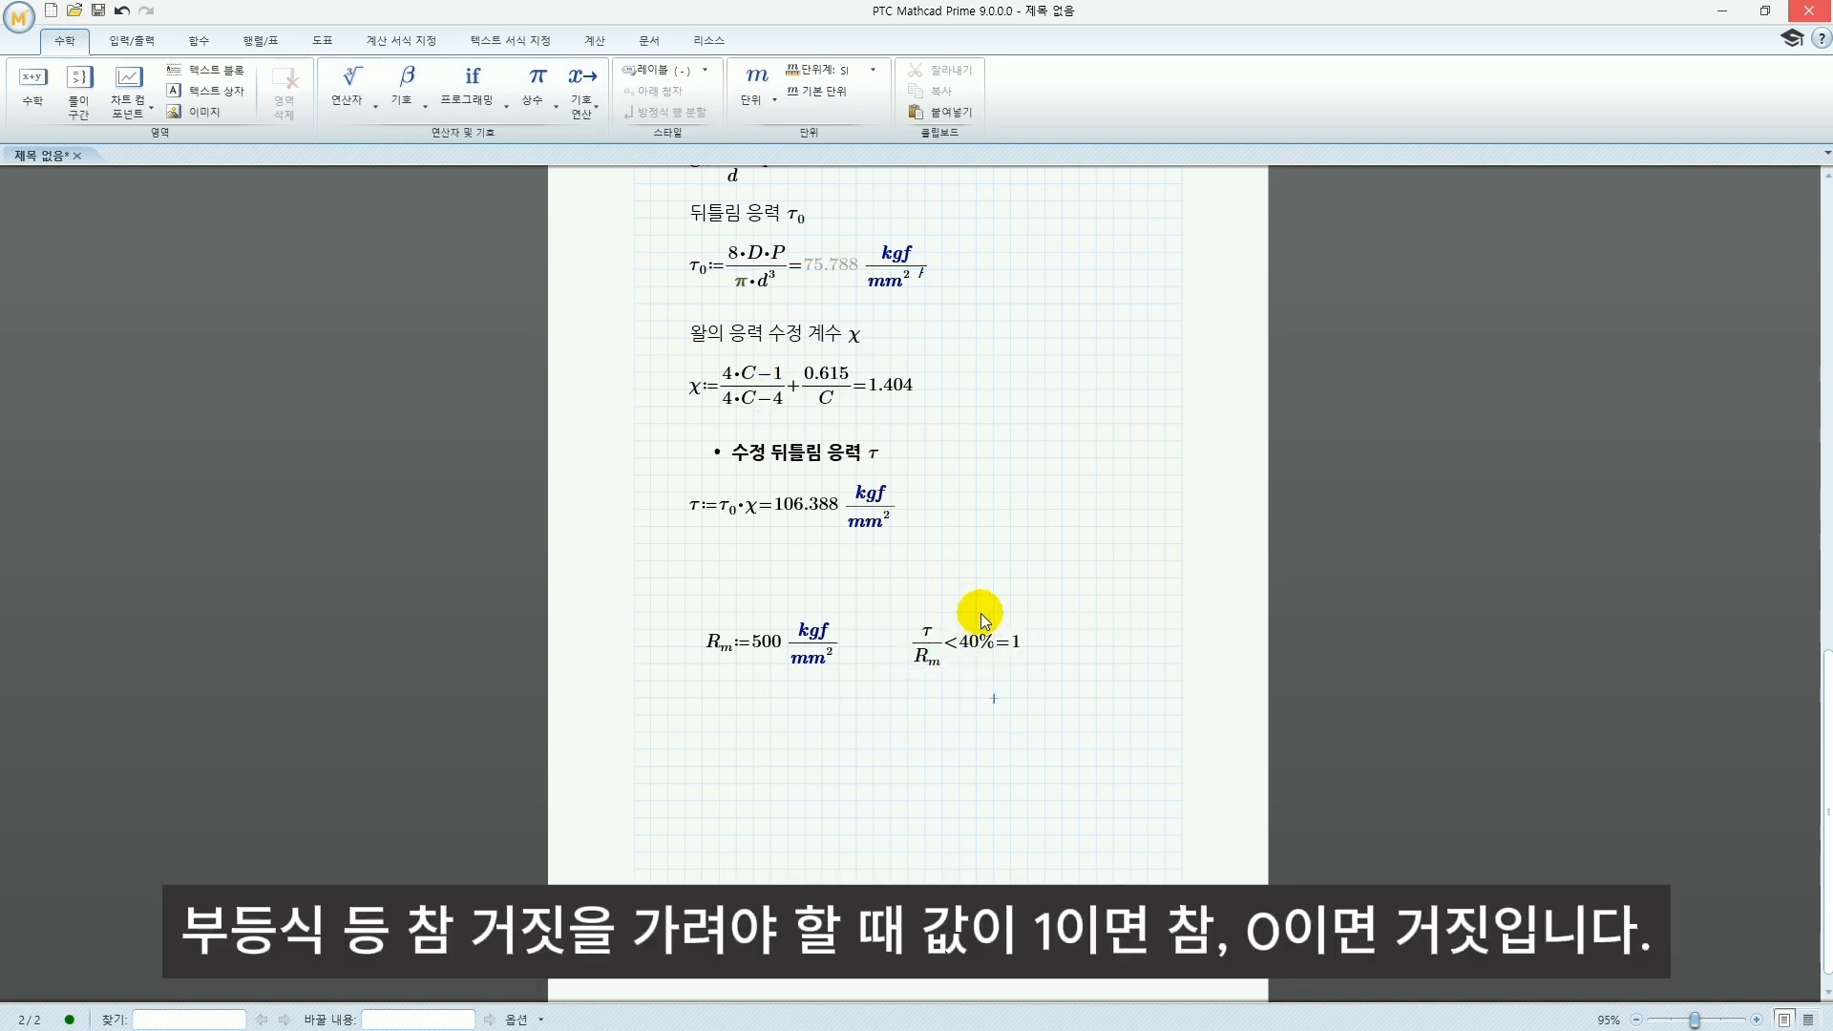
# Test the τ/R_m inequality with a limit of 20% and restore the limit to 40%
pyautogui.click(967, 642)
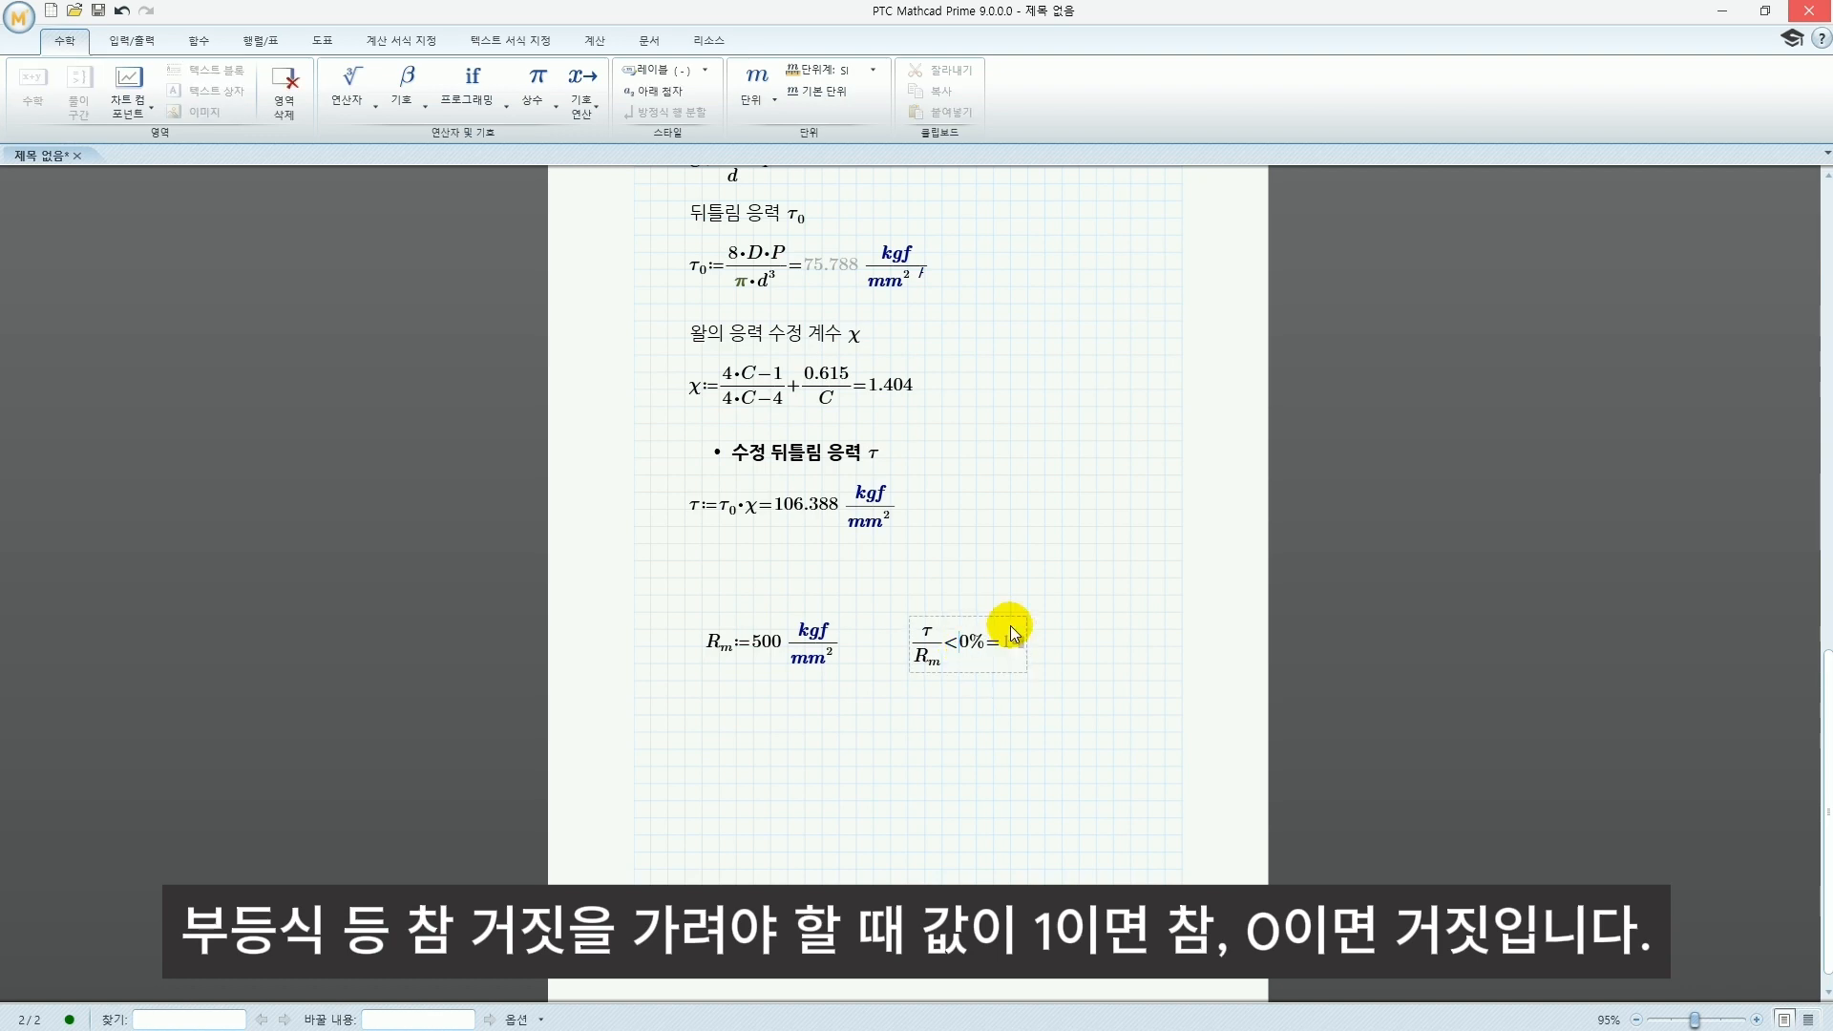
pyautogui.write('2')
pyautogui.press('Return')
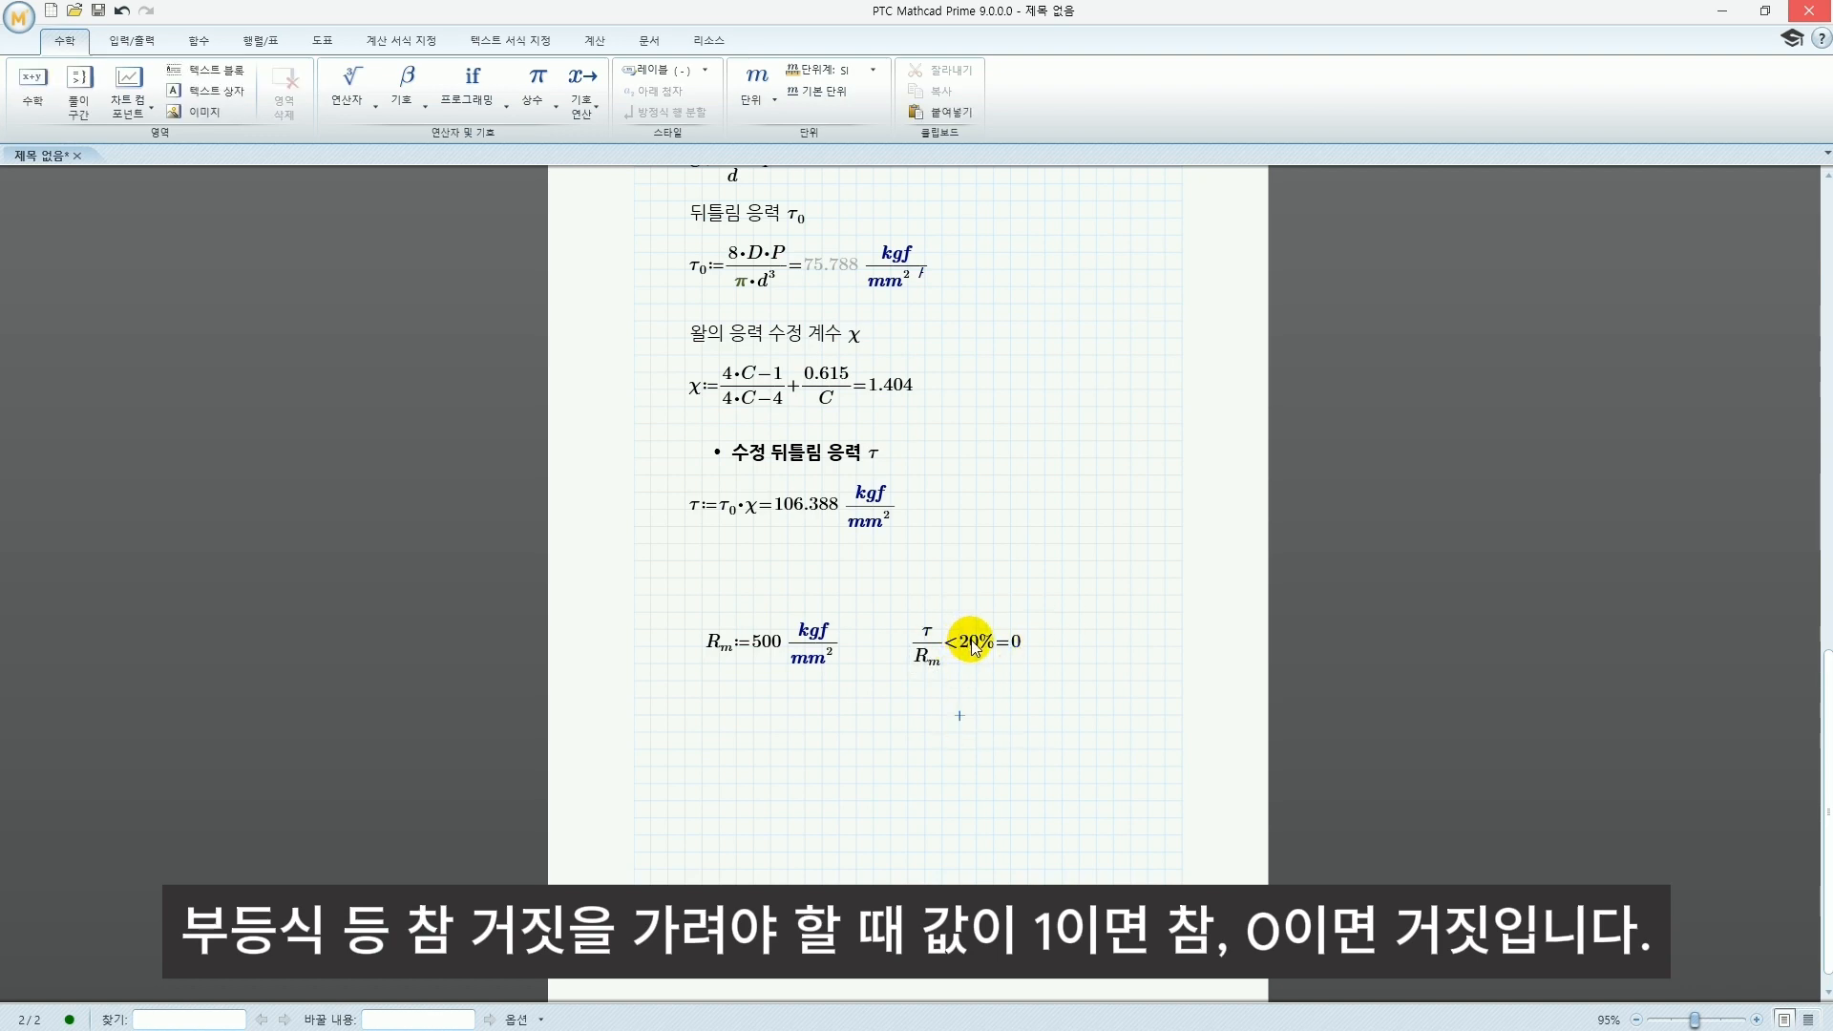
pyautogui.click(970, 642)
pyautogui.write('4')
pyautogui.click(1023, 716)
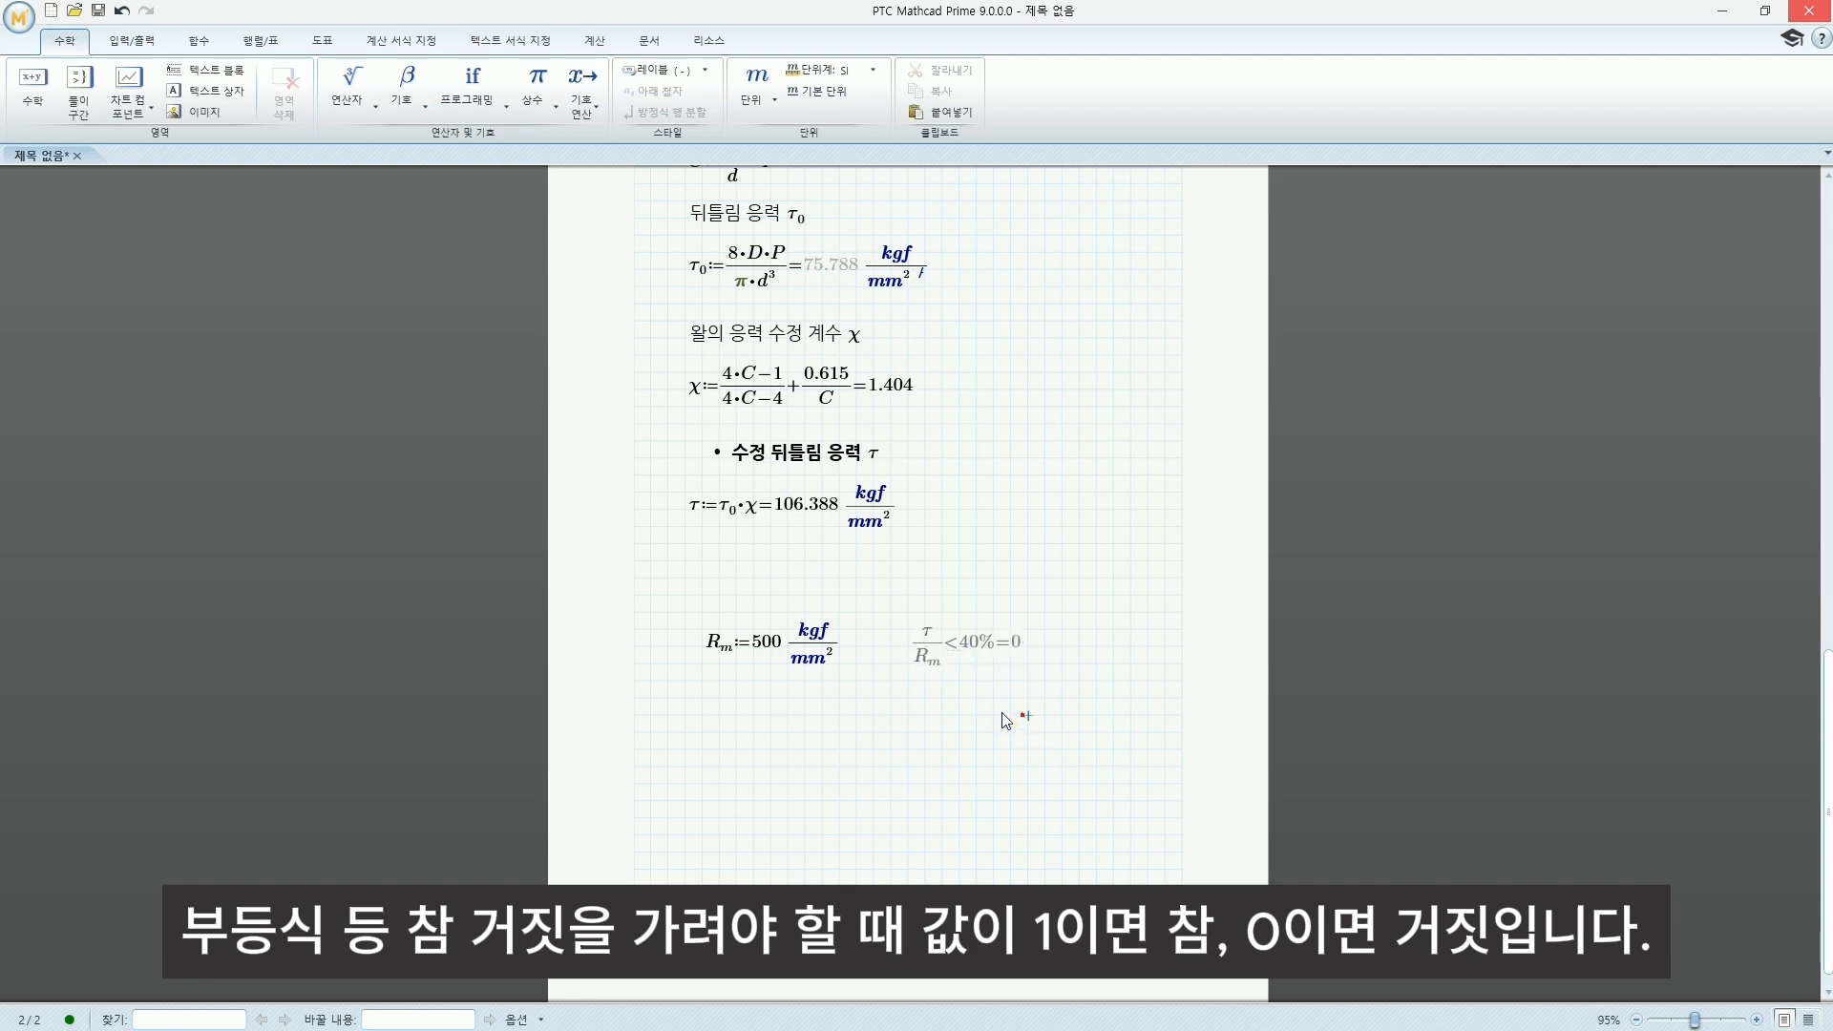
# Define p as L/N_a below R_m, evaluated in mm, and evaluate the inequality p < 0.5·D beside it
pyautogui.write('p:L/N')
pyautogui.write('.a=')
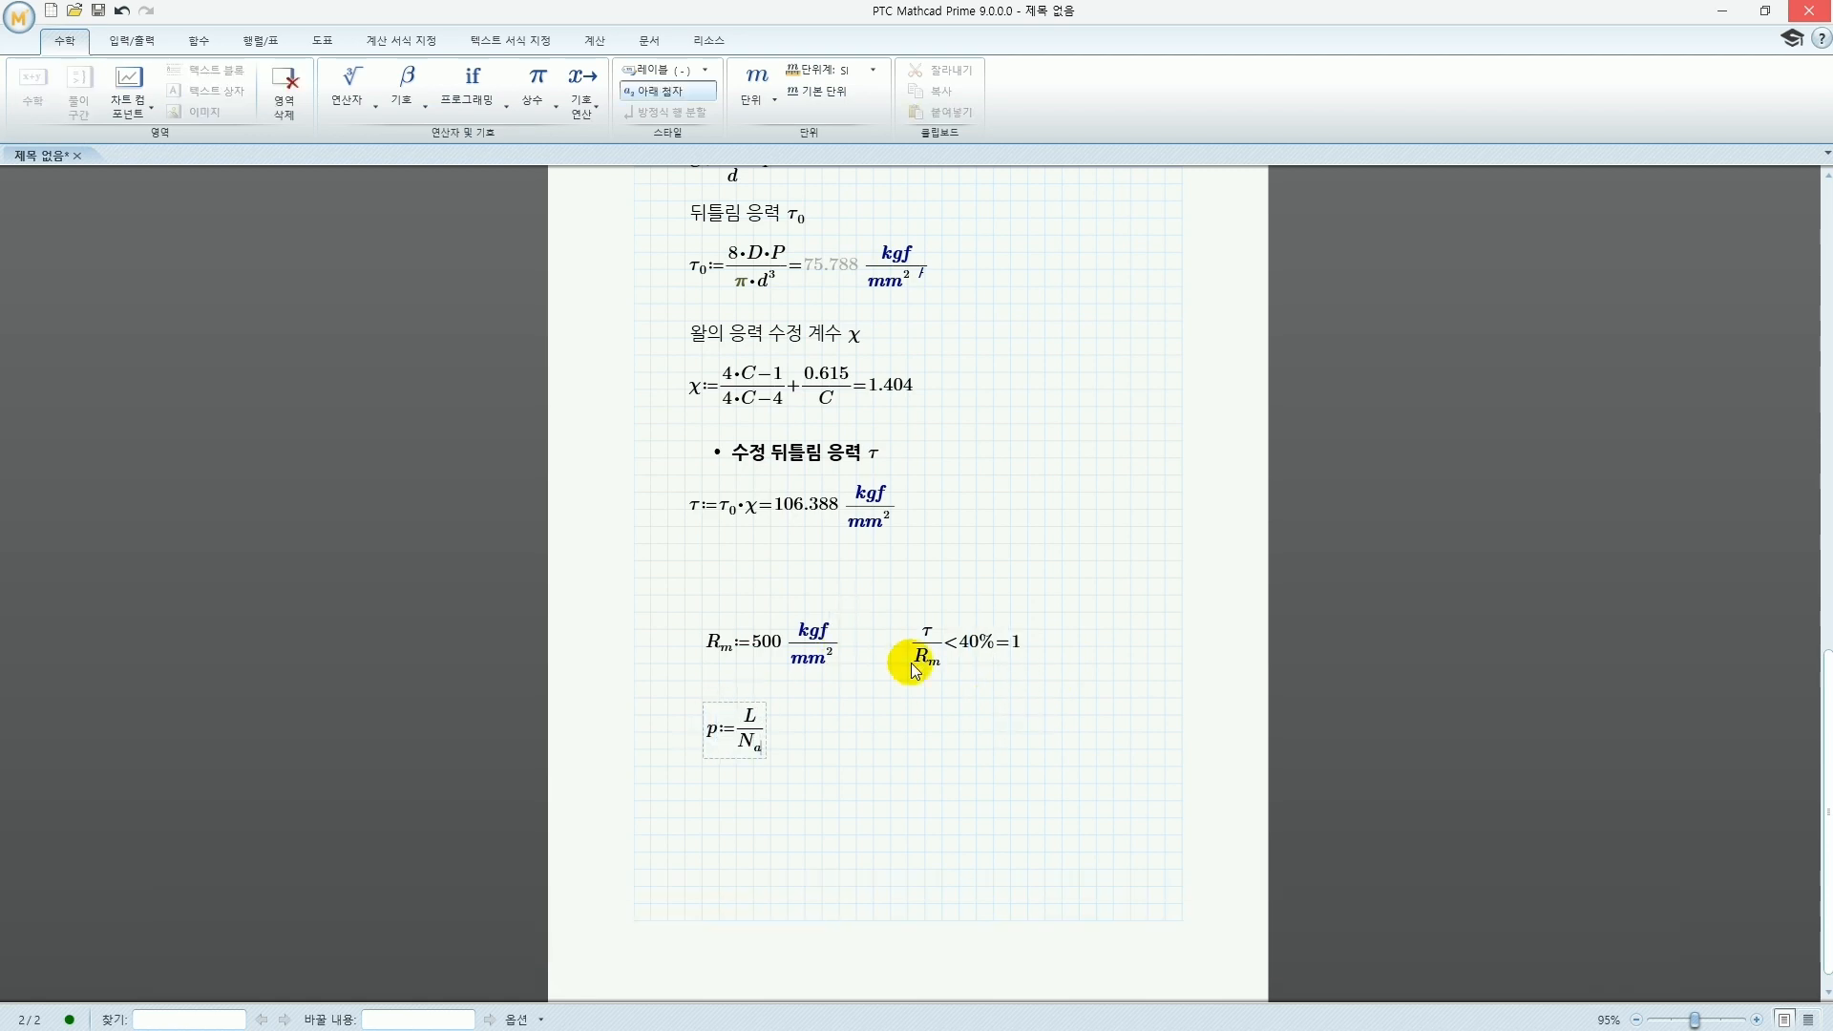
pyautogui.click(888, 784)
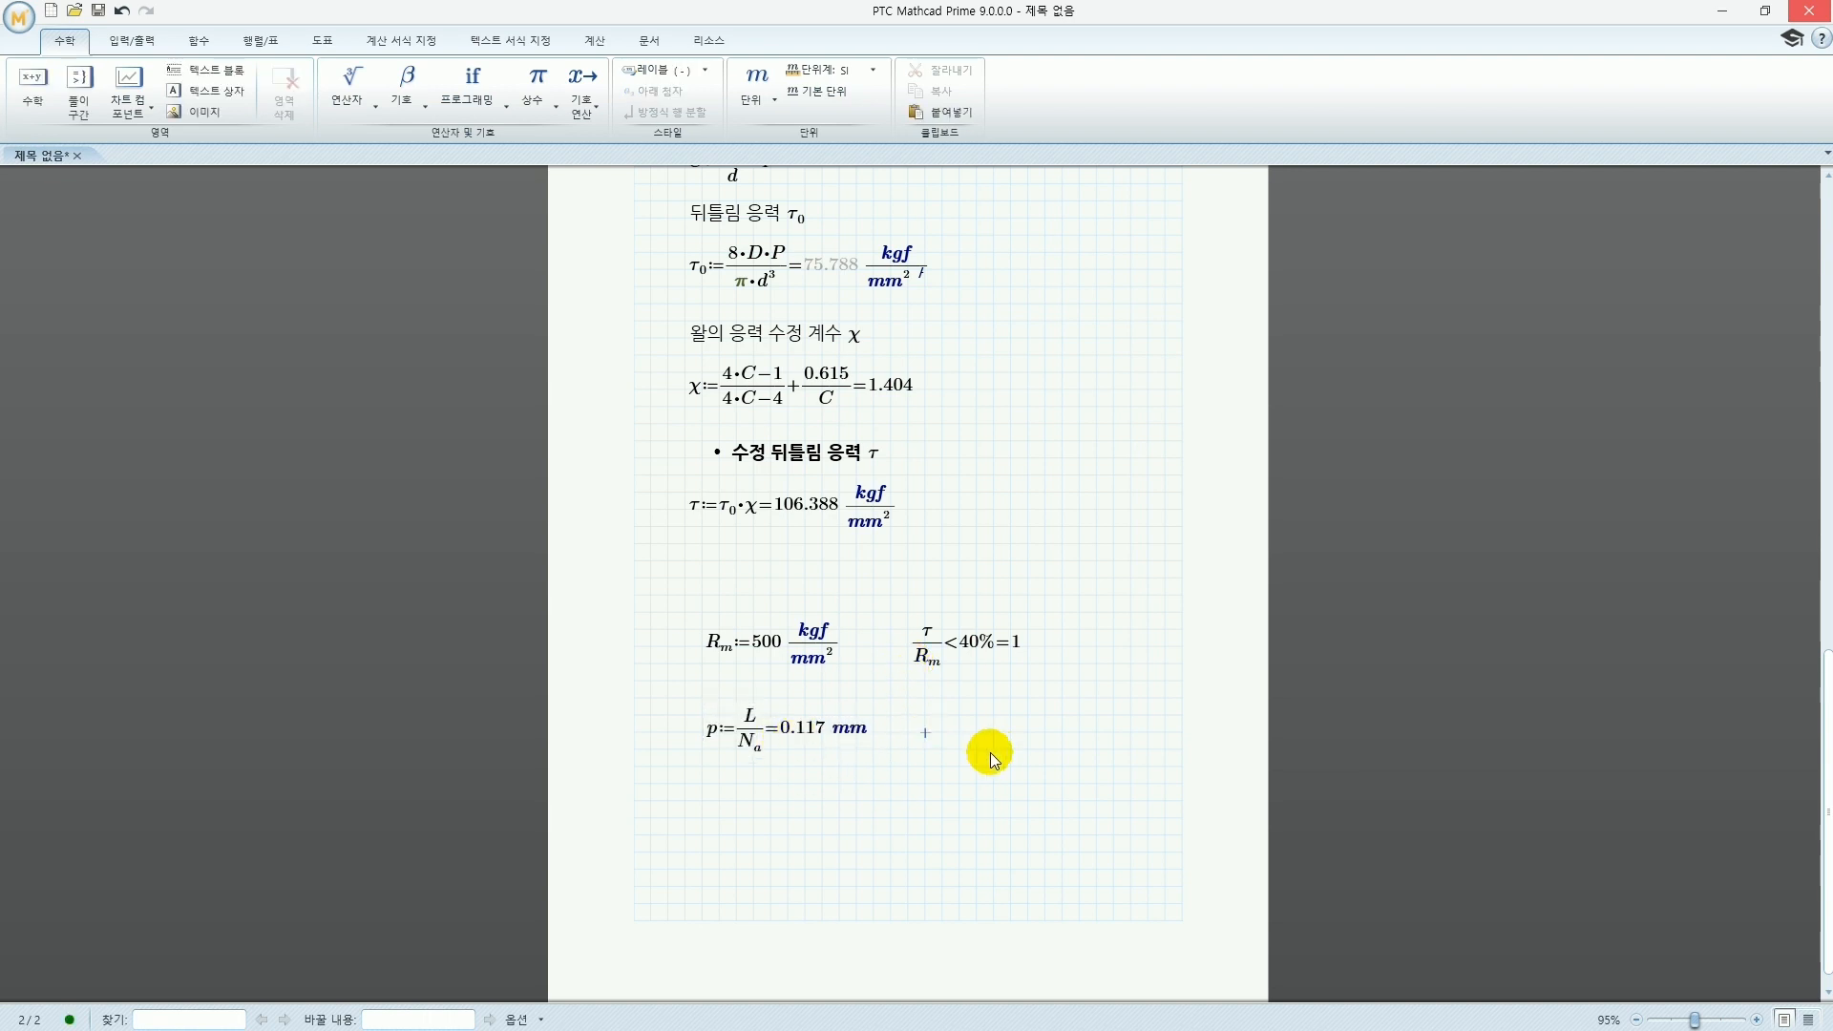
pyautogui.write('p<0.5*')
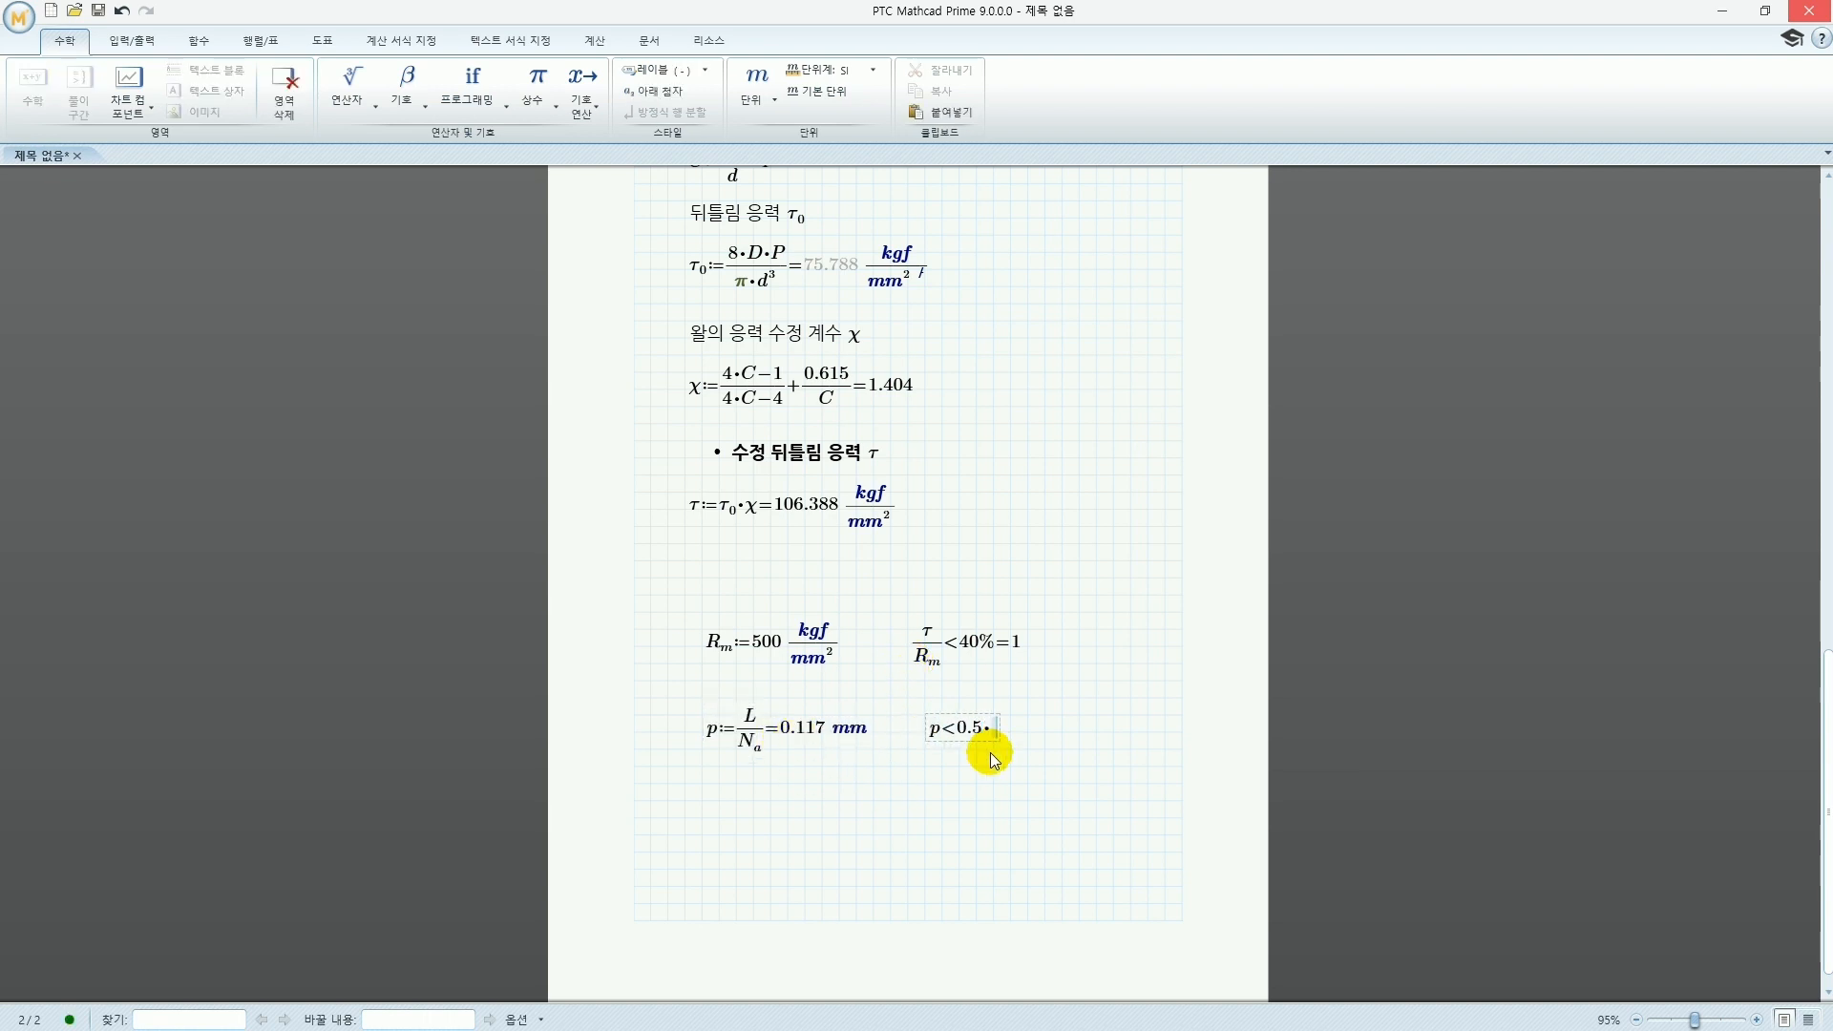
pyautogui.write('D=1')
# Add the text note "값이 1이면 합격, 0이면 불합격" below the p definition and widen its box to fit one line
pyautogui.click(942, 767)
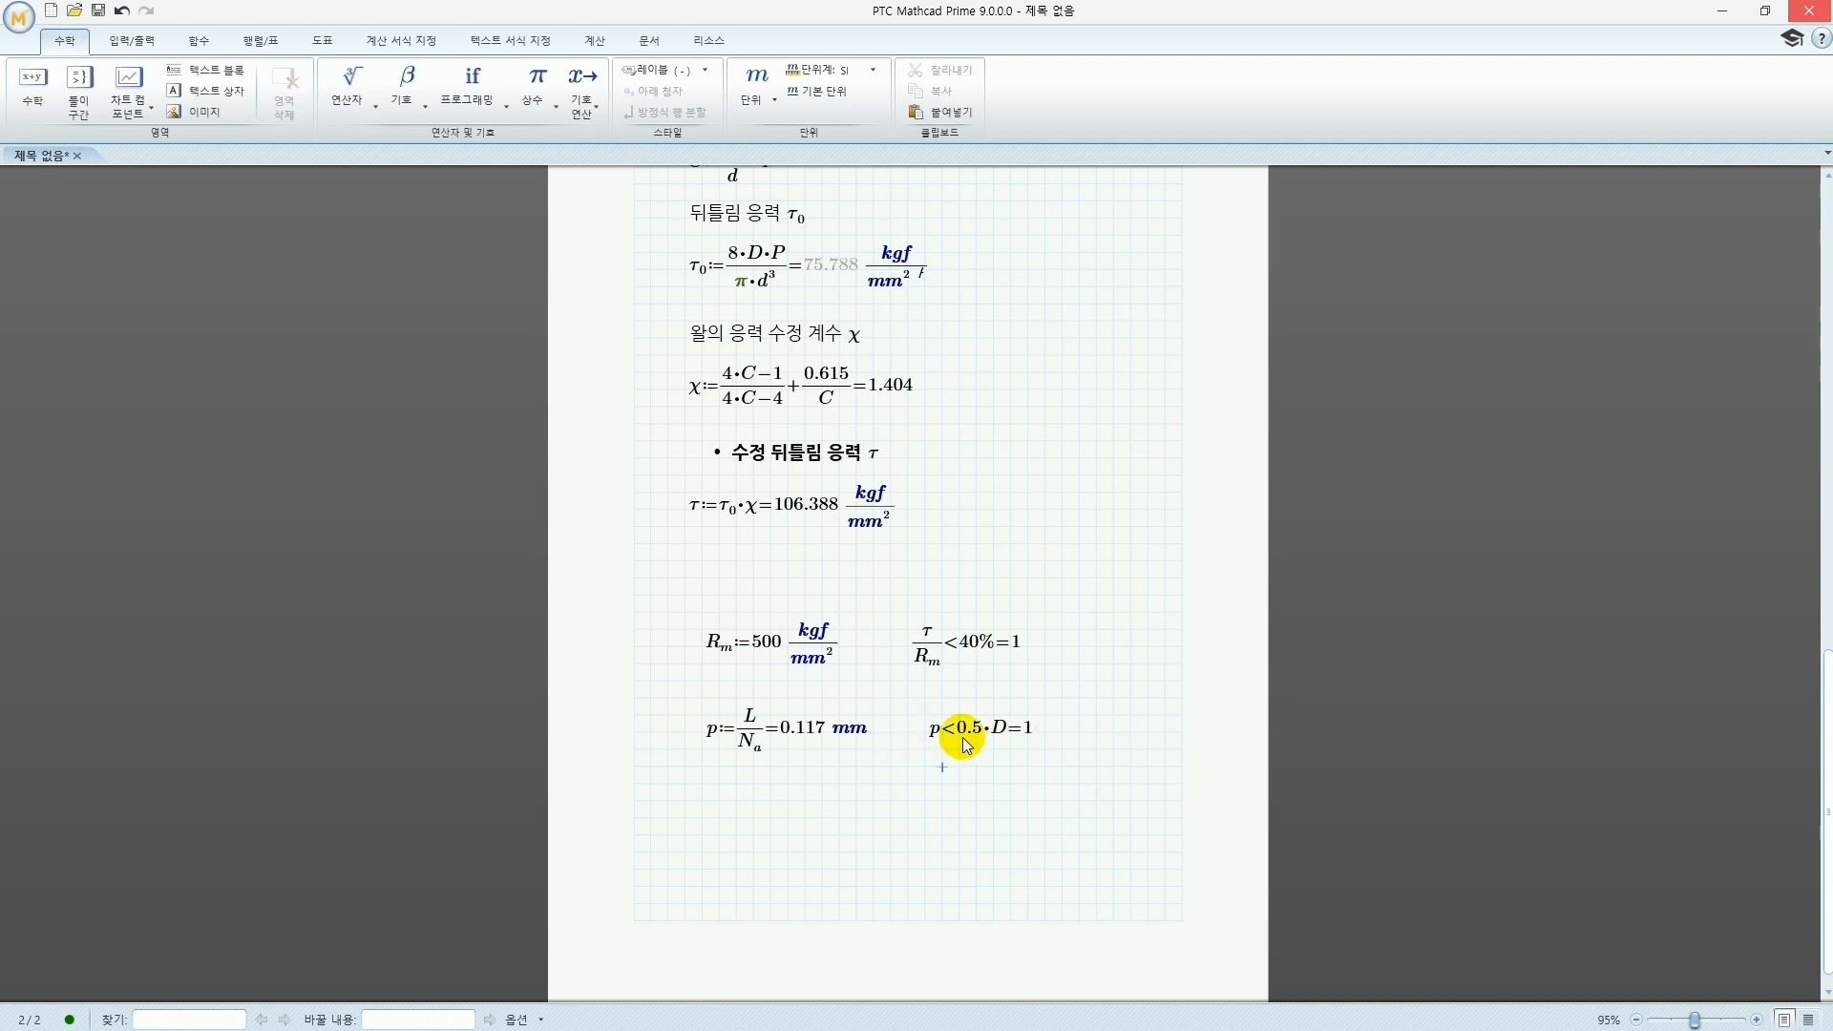
pyautogui.hotkey('ctrl', 't')
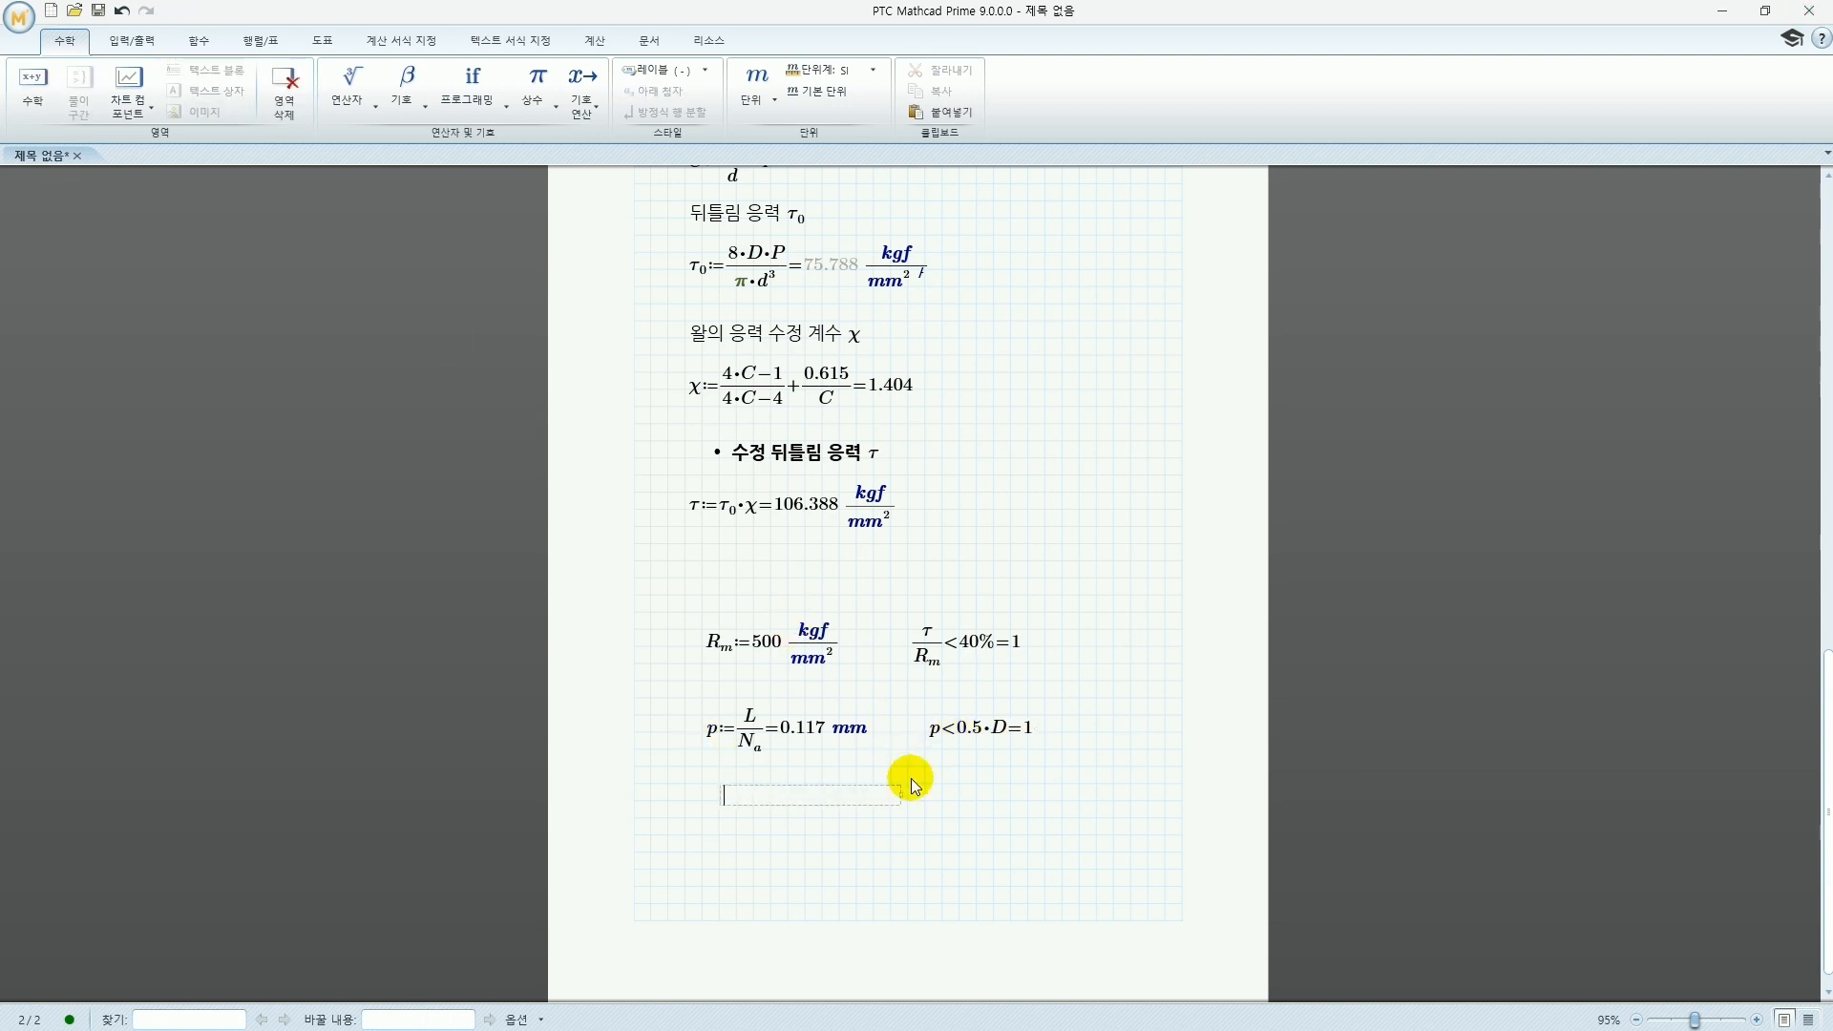
pyautogui.write('값이 1이면 합격, 0이면 불합격')
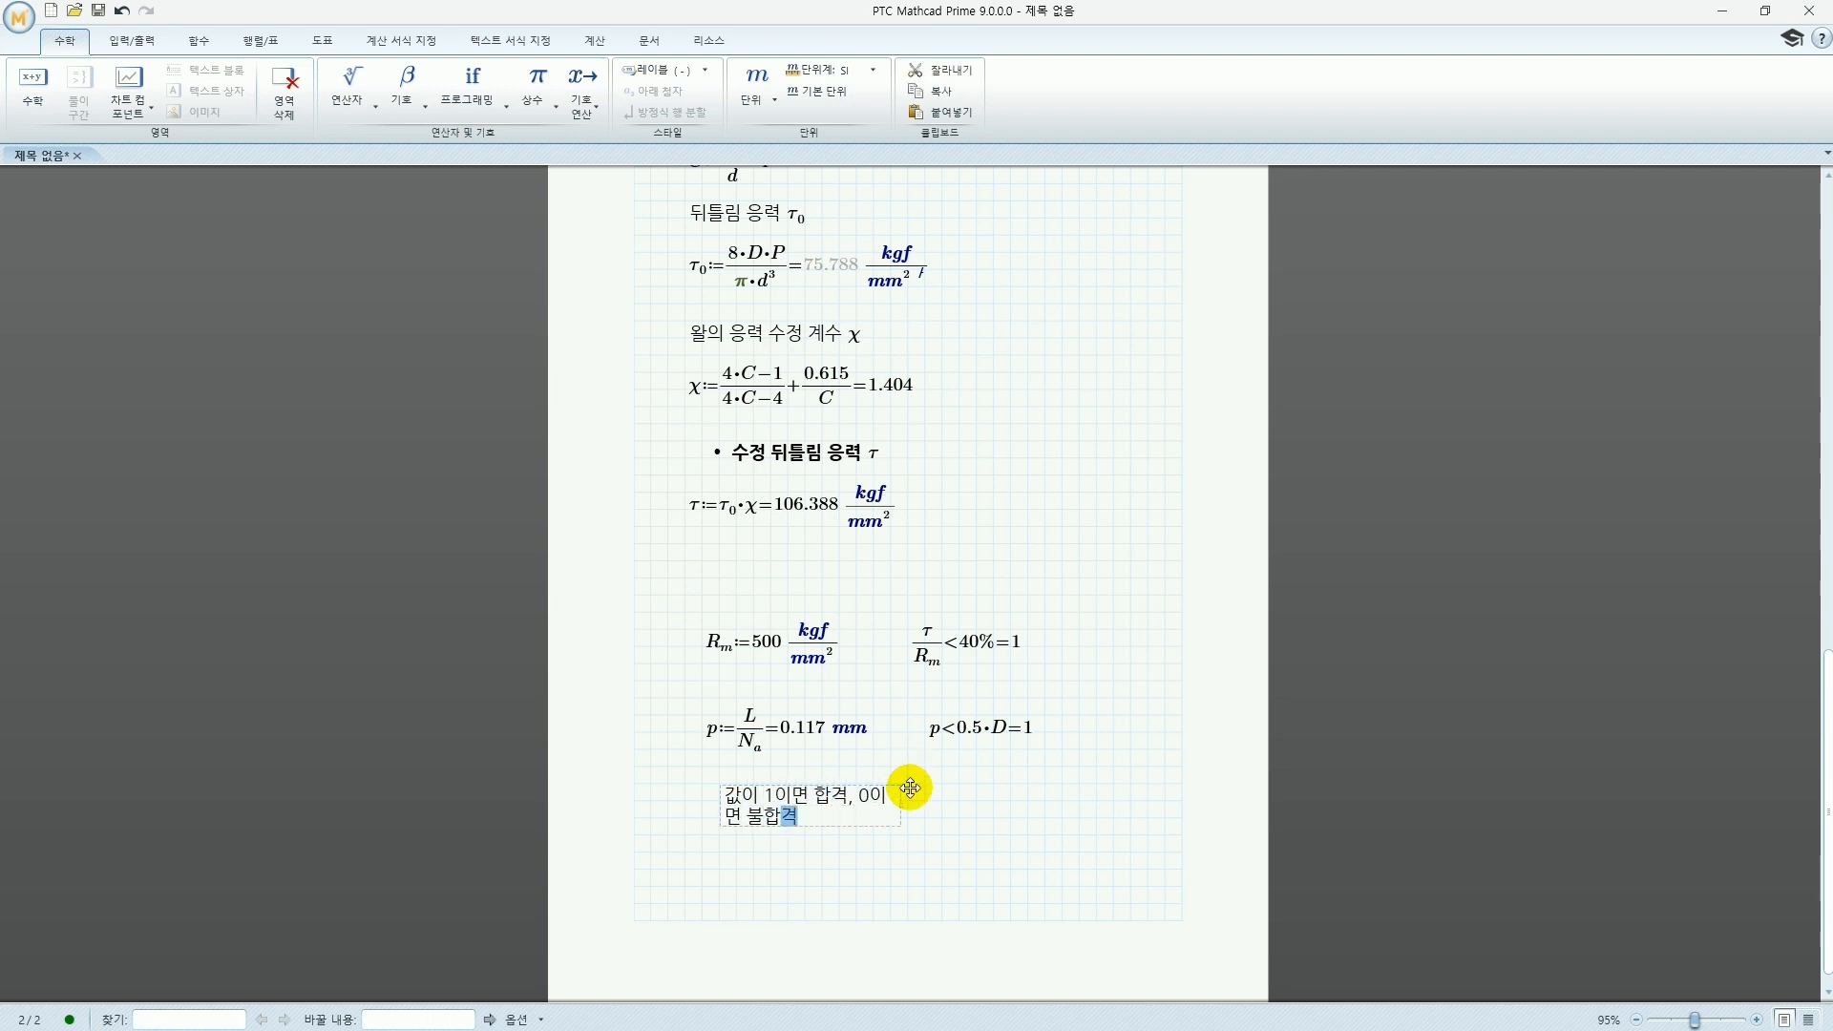
pyautogui.moveTo(901, 805); pyautogui.dragTo(1060, 805)
# Make the whole "값이 1이면 합격, 0이면 불합격" note bold
pyautogui.hotkey('ctrl', 'a')
pyautogui.click(511, 41)
pyautogui.click(23, 98)
# Define δ_max as 1.1 mm at the start of a third page
pyautogui.click(757, 916)
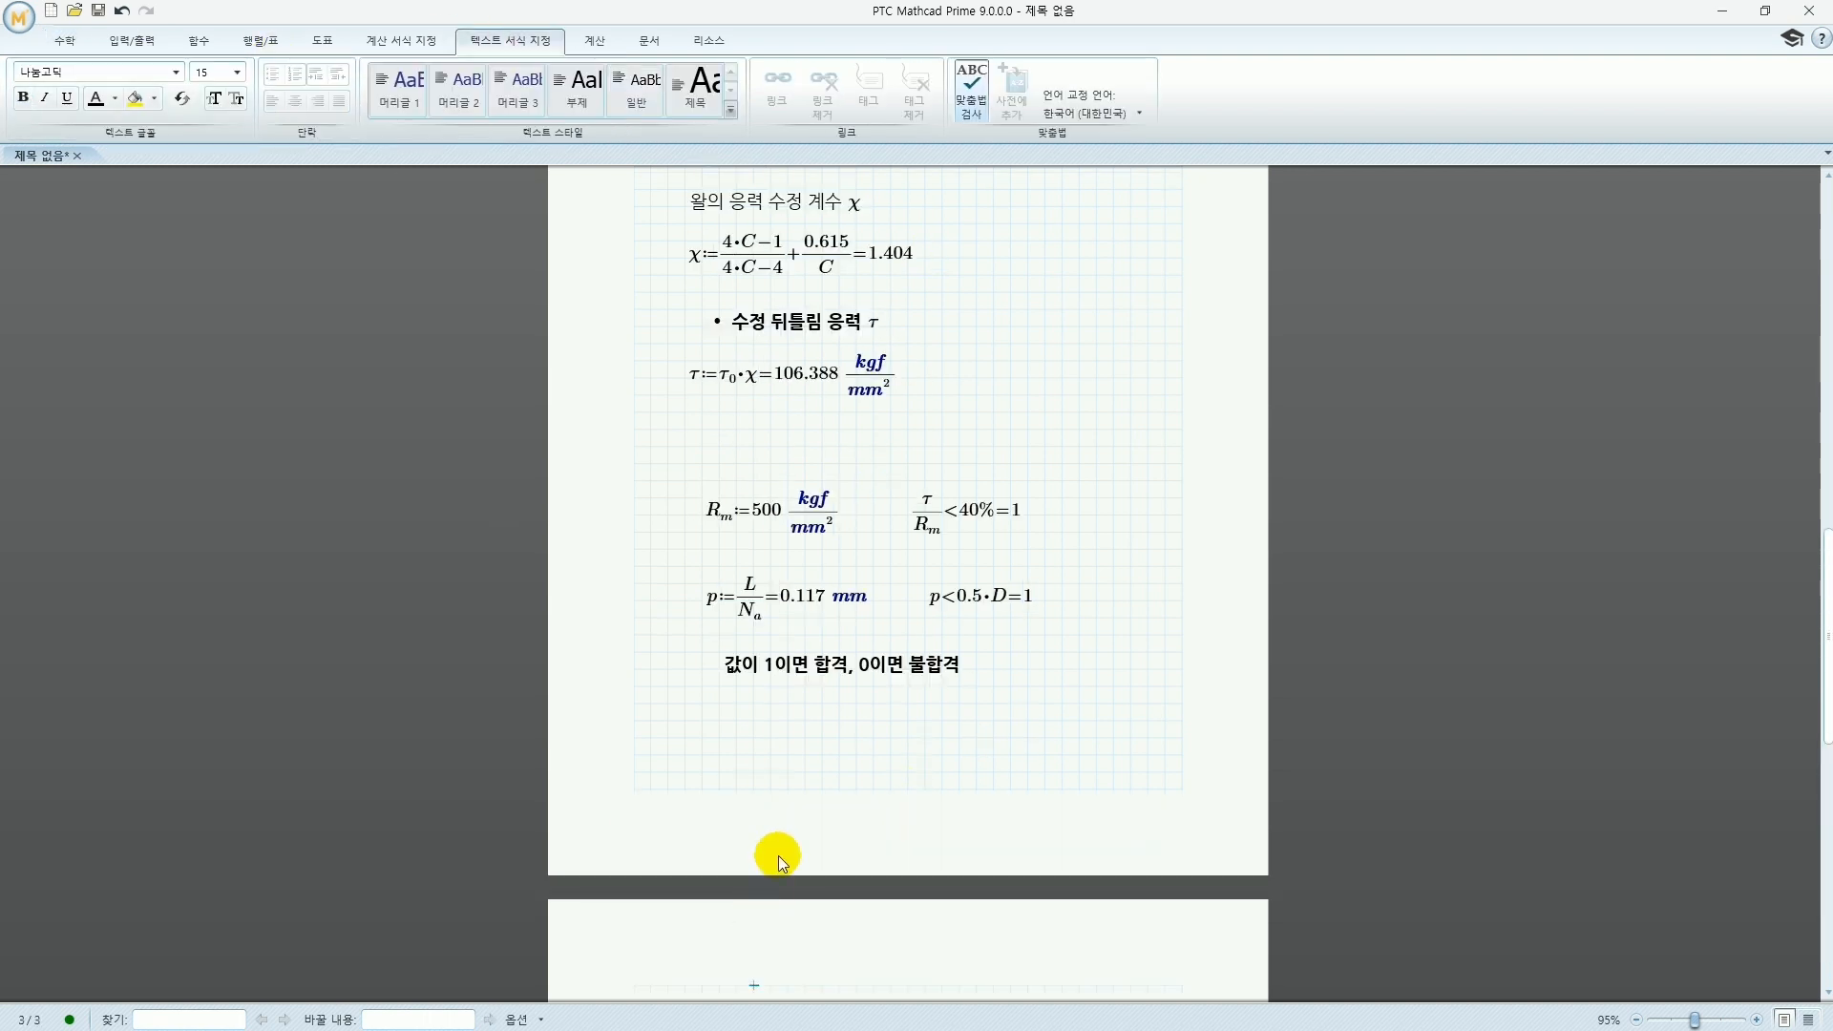
pyautogui.scroll(-4, 770, 850)
pyautogui.click(706, 676)
pyautogui.write('d')
pyautogui.hotkey('ctrl', 'g')
pyautogui.write('.max:1.1mm')
pyautogui.scroll(-1, 752, 568)
# Define Pmax as K·δ_max below δ_max and evaluate it in gf
pyautogui.click(714, 622)
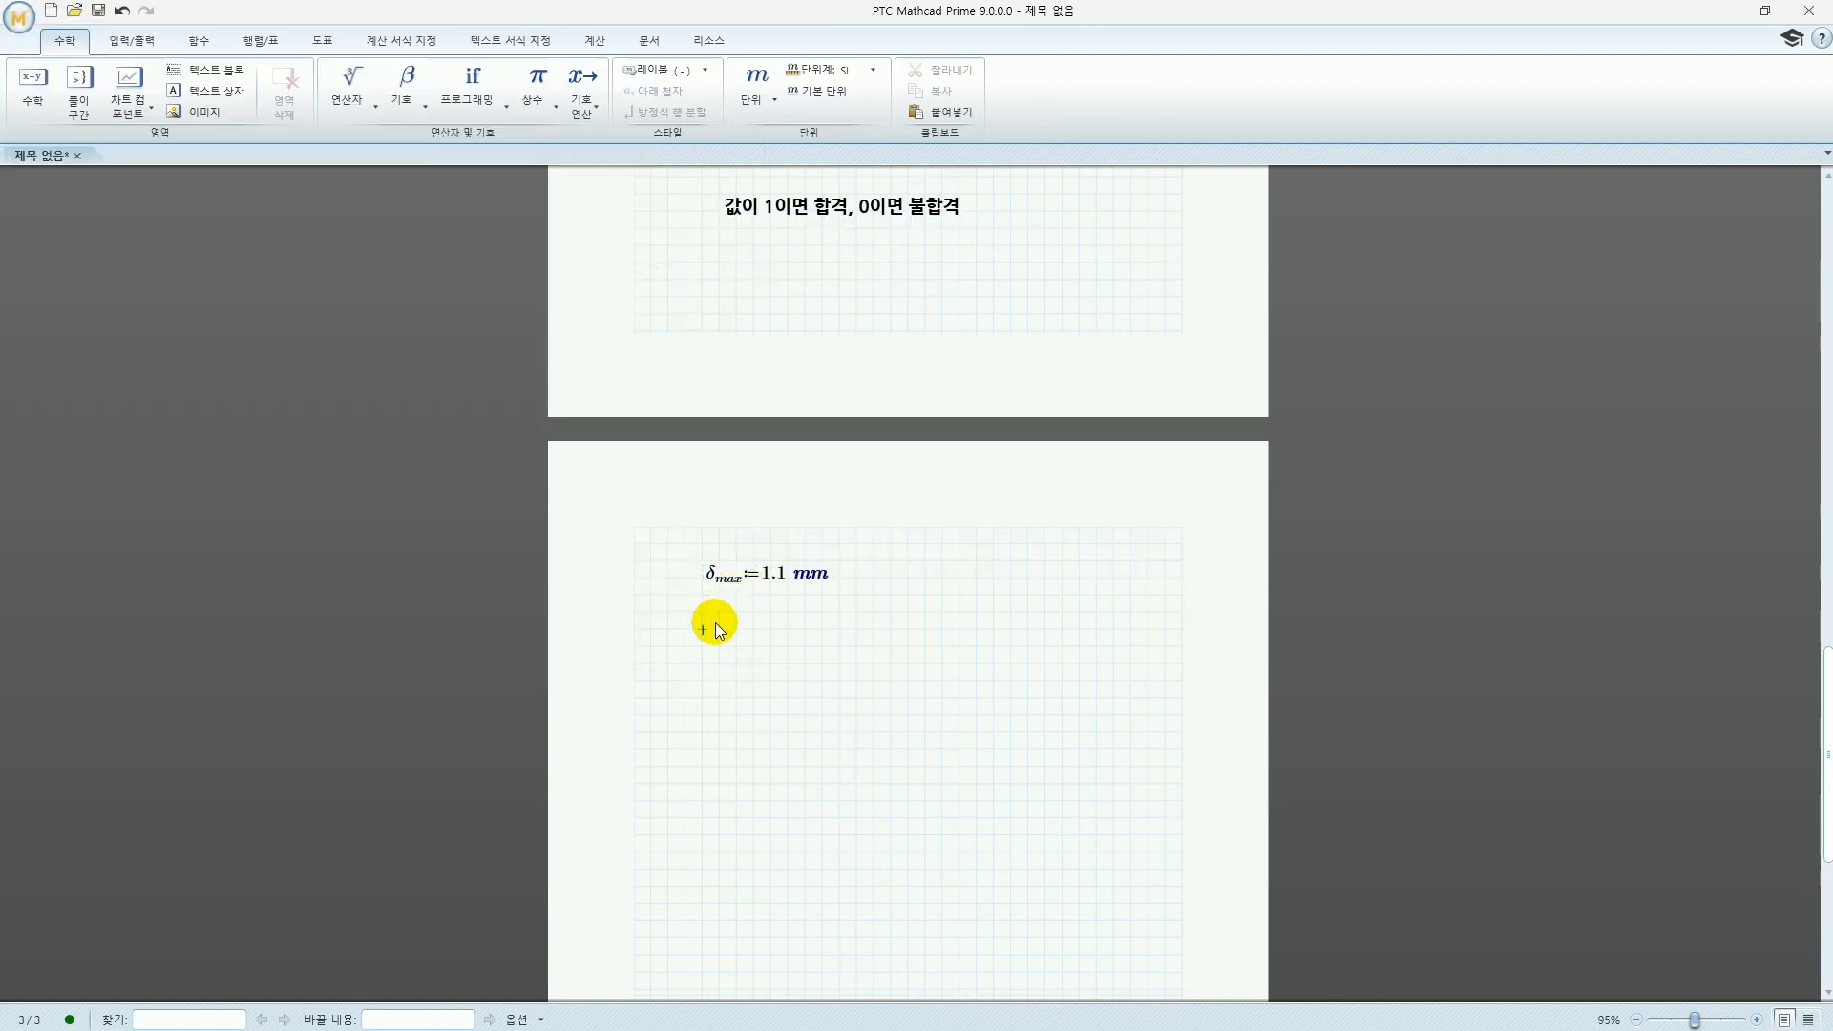
pyautogui.write('Pmax:K*')
pyautogui.moveTo(706, 575); pyautogui.dragTo(744, 576)
pyautogui.write('δmax')
pyautogui.write('=gf')
# Define τ_max as τ·δ_max/δ below the P_max definition and evaluate it in kgf/mm^2
pyautogui.click(714, 670)
pyautogui.click(407, 86)
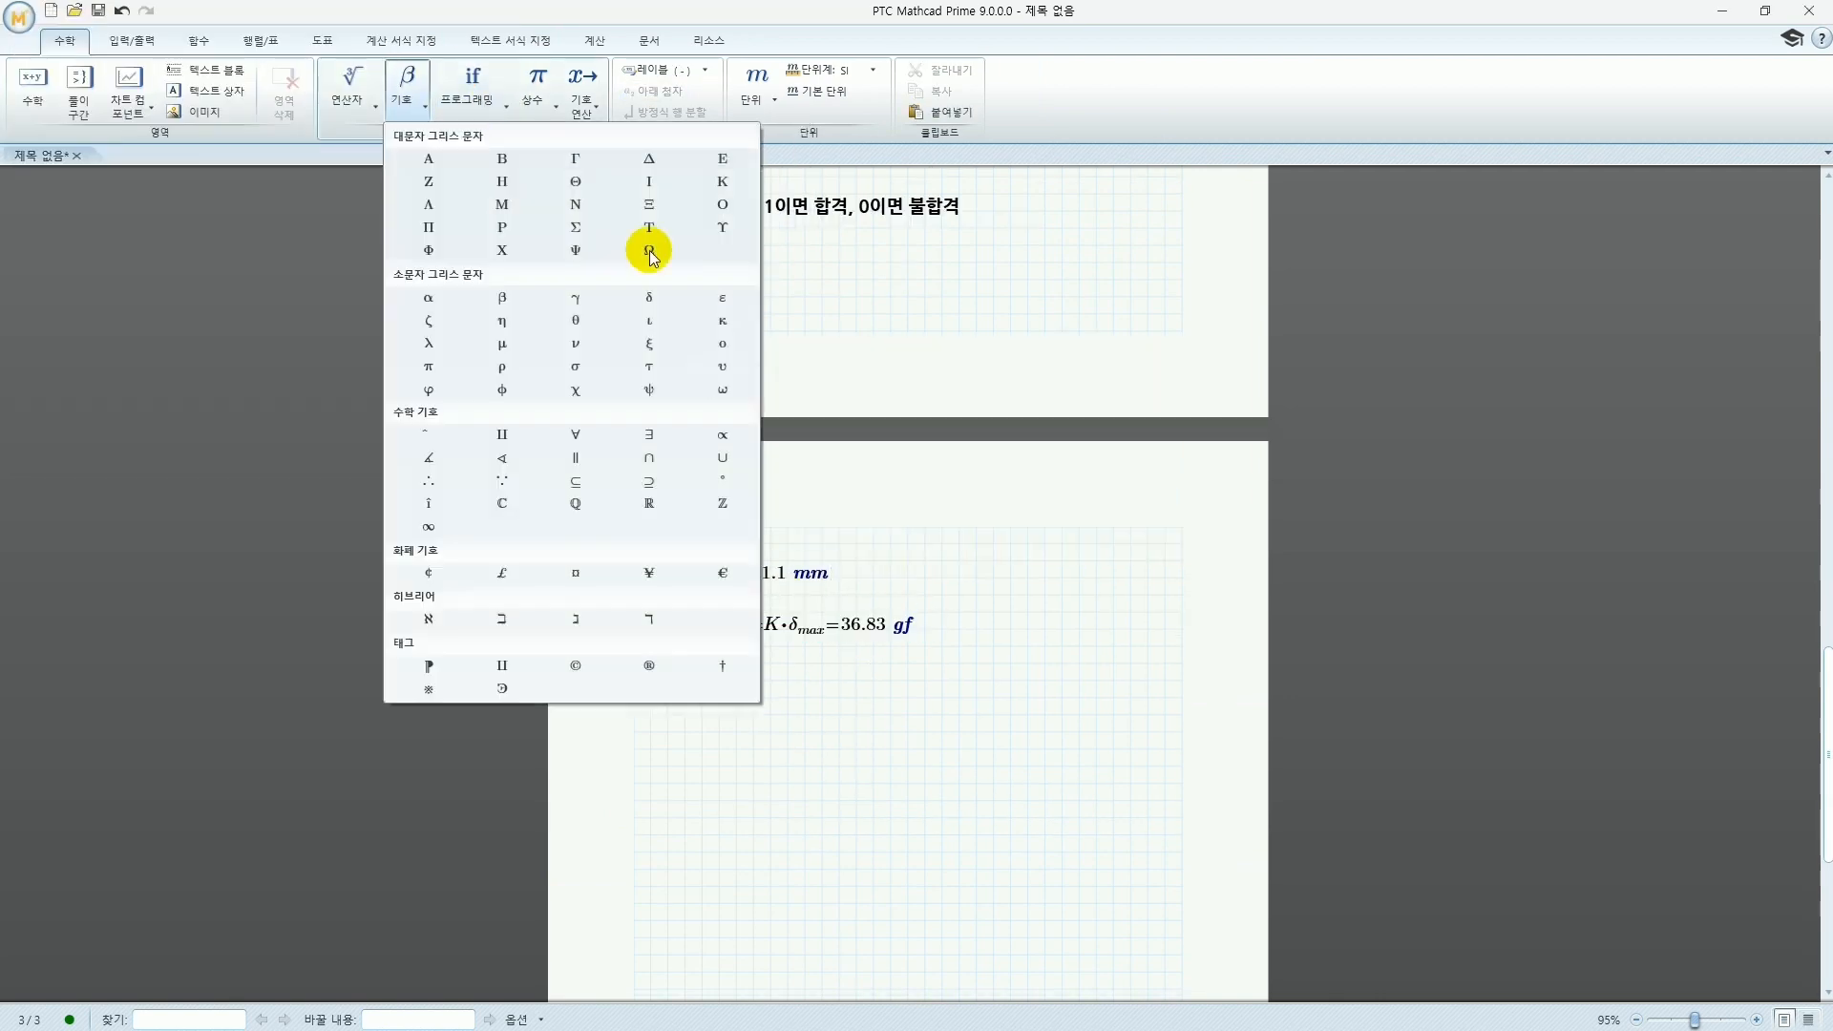
pyautogui.click(649, 366)
pyautogui.write('max:=')
pyautogui.click(415, 84)
pyautogui.click(649, 366)
pyautogui.write('*')
pyautogui.write('δmax')
pyautogui.click(408, 86)
pyautogui.click(649, 297)
pyautogui.write('=146.283 ')
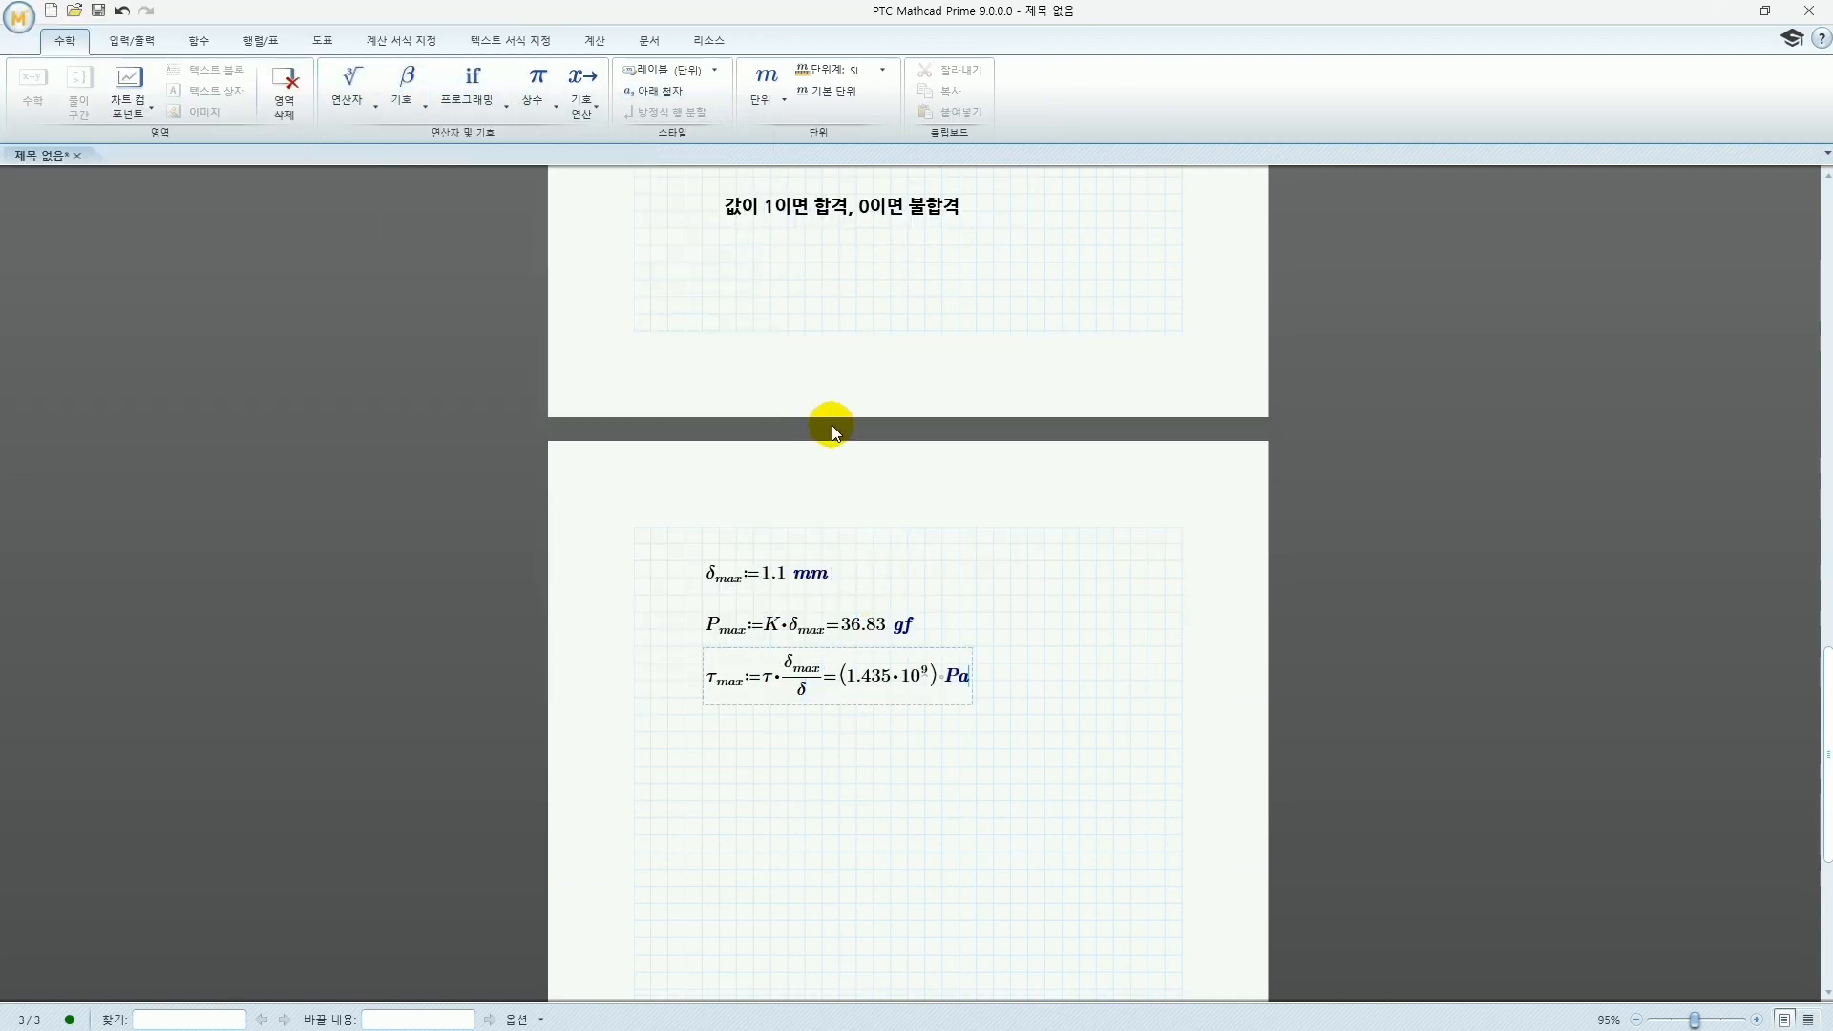
pyautogui.write('kgf/mm^2')
# Add the bold, bulleted heading "모델링 연계 변수 및 분석 결과" on one line below the τ_max definition
pyautogui.scroll(-3, 1002, 614)
pyautogui.click(707, 441)
pyautogui.click(239, 91)
pyautogui.click(273, 74)
pyautogui.write('모델링 ')
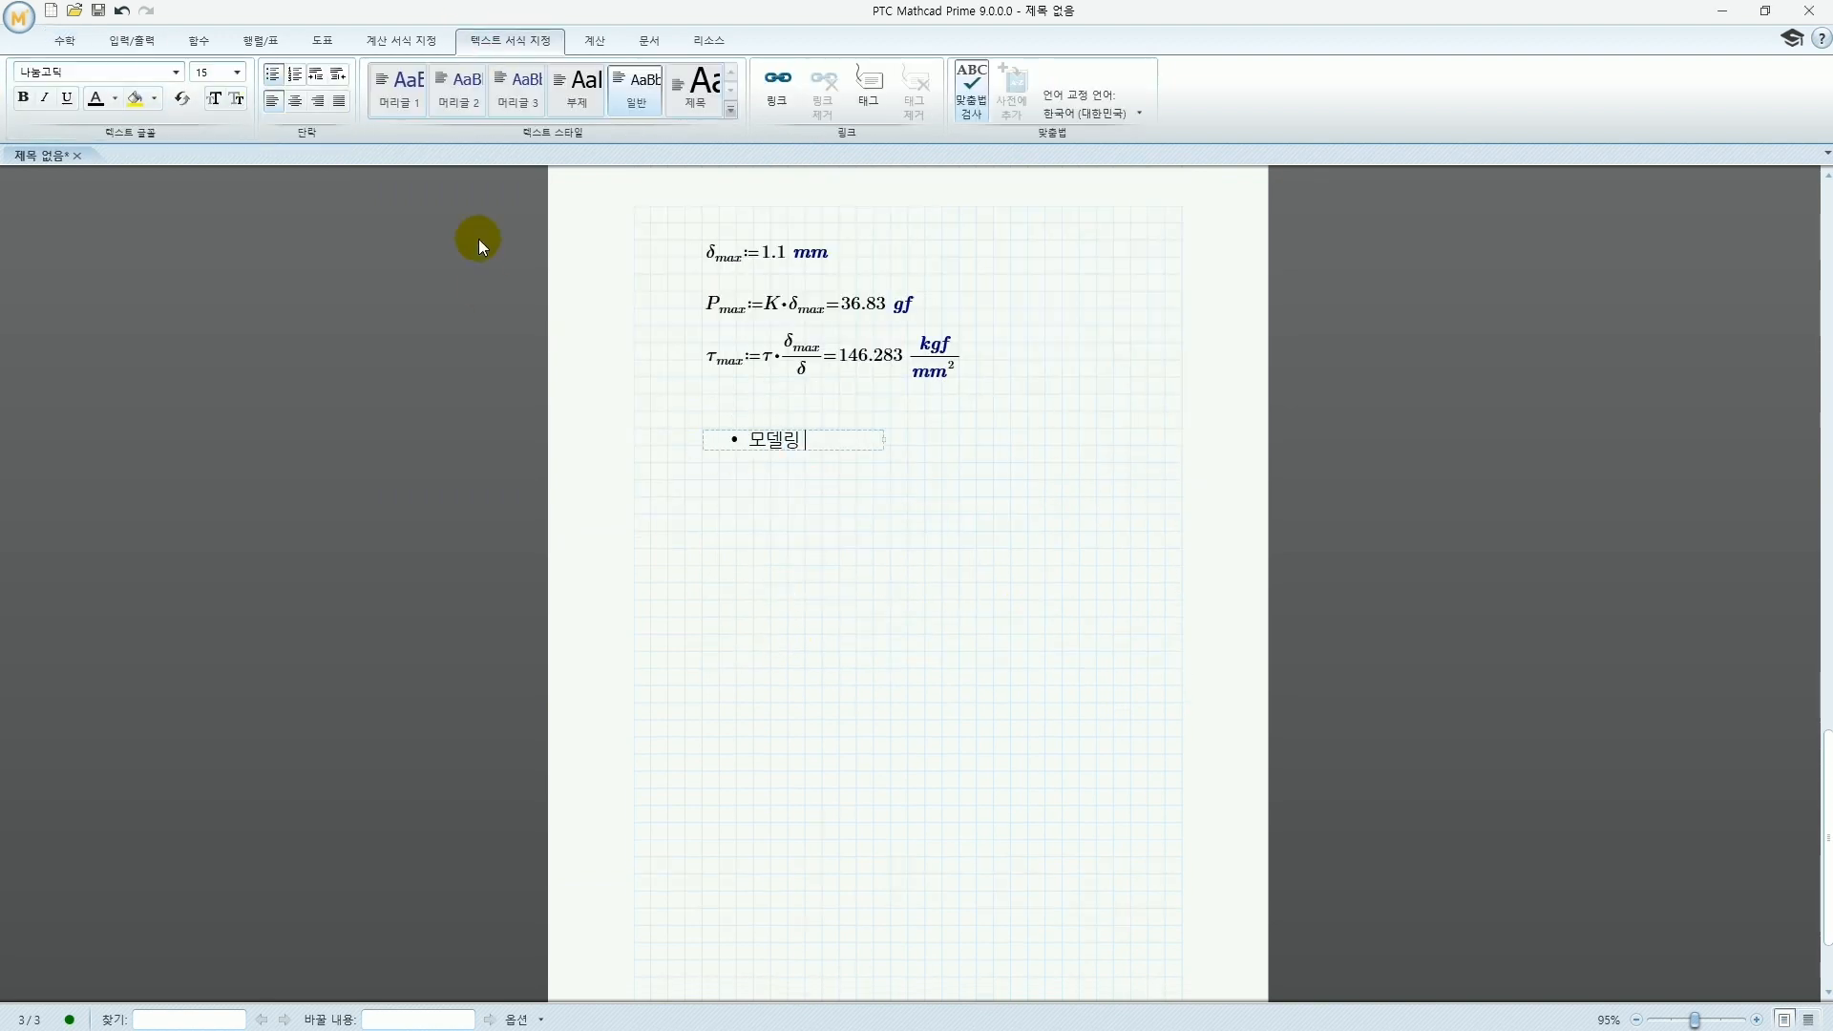
pyautogui.write('연계 변수 및 분석 결과')
pyautogui.moveTo(882, 449); pyautogui.dragTo(1113, 450)
pyautogui.moveTo(1003, 447); pyautogui.dragTo(730, 445)
pyautogui.click(23, 97)
# Evaluate d and D_out in mm and N_a without a unit, one below the other under the new heading
pyautogui.click(707, 492)
pyautogui.write('d=mm')
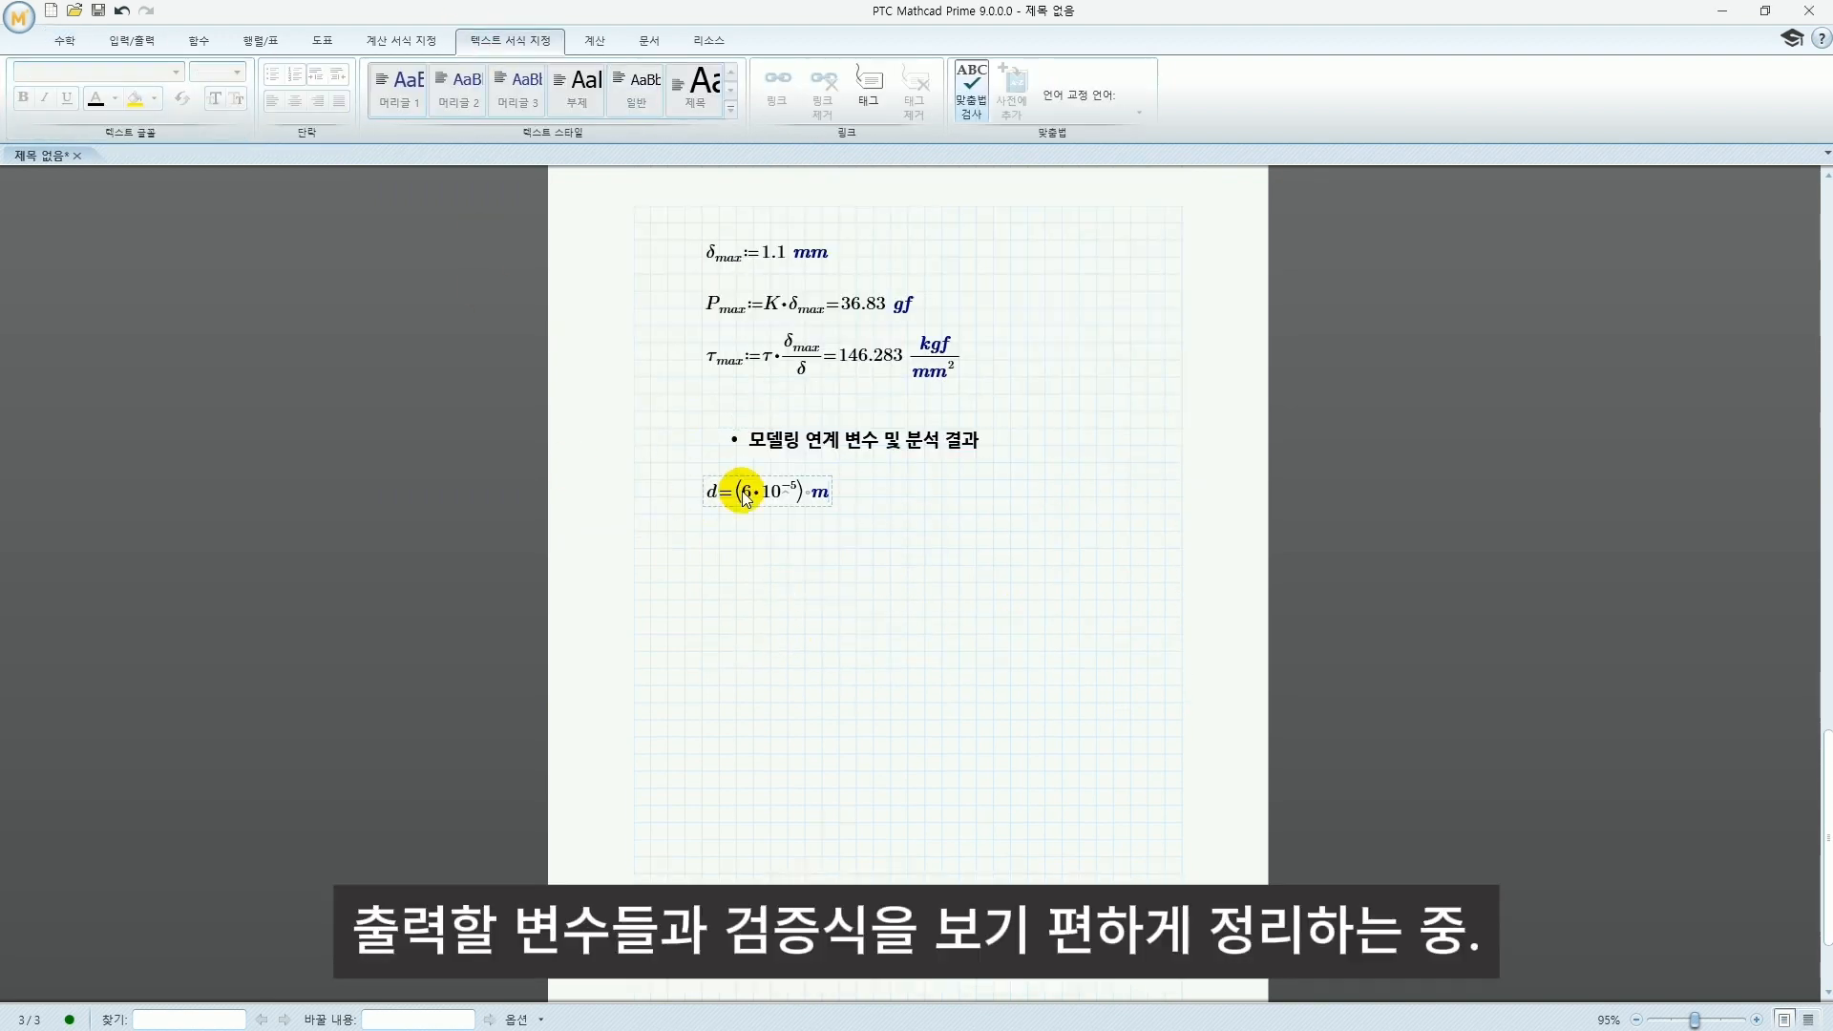
pyautogui.press('Return')
pyautogui.press('Return')
pyautogui.write('Na=')
pyautogui.press('Return')
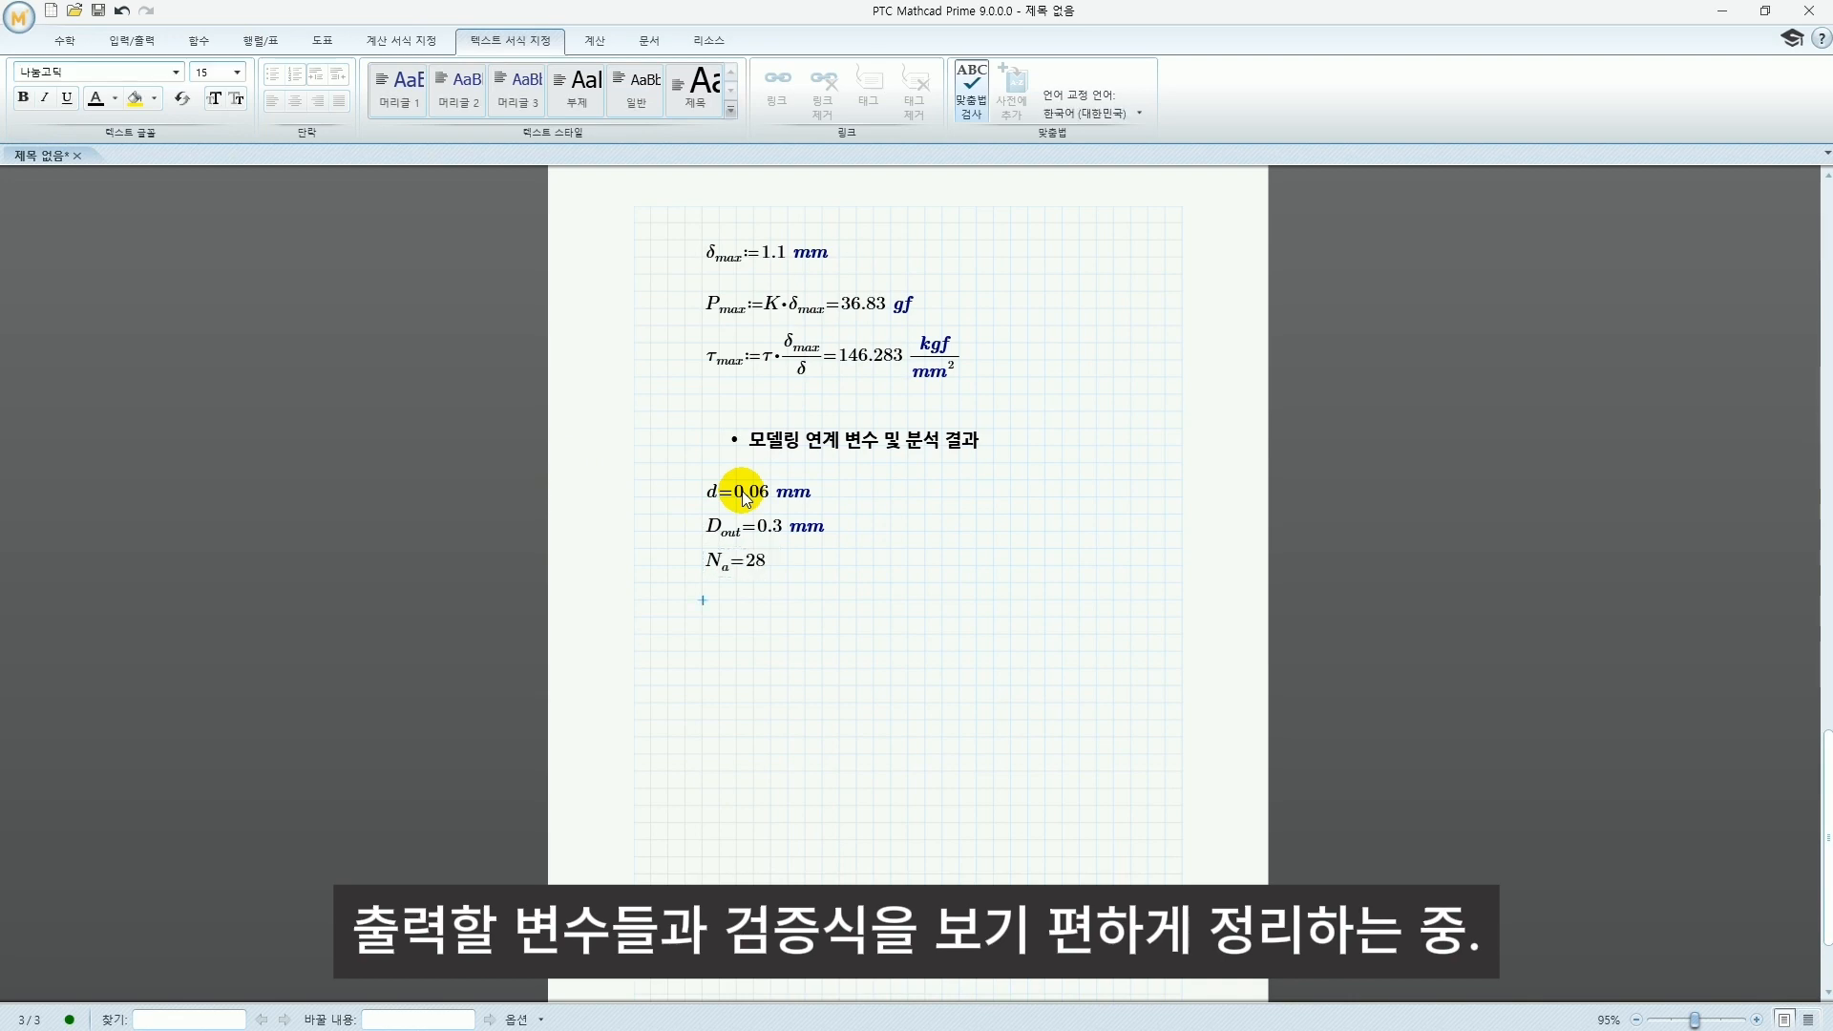
# Continue the list of results with δ and L_total evaluated in mm and N_0 without a unit
pyautogui.click(64, 41)
pyautogui.click(404, 86)
pyautogui.click(649, 297)
pyautogui.write('=mm')
pyautogui.press('Return')
pyautogui.write('Ltotal=mm')
pyautogui.press('Return')
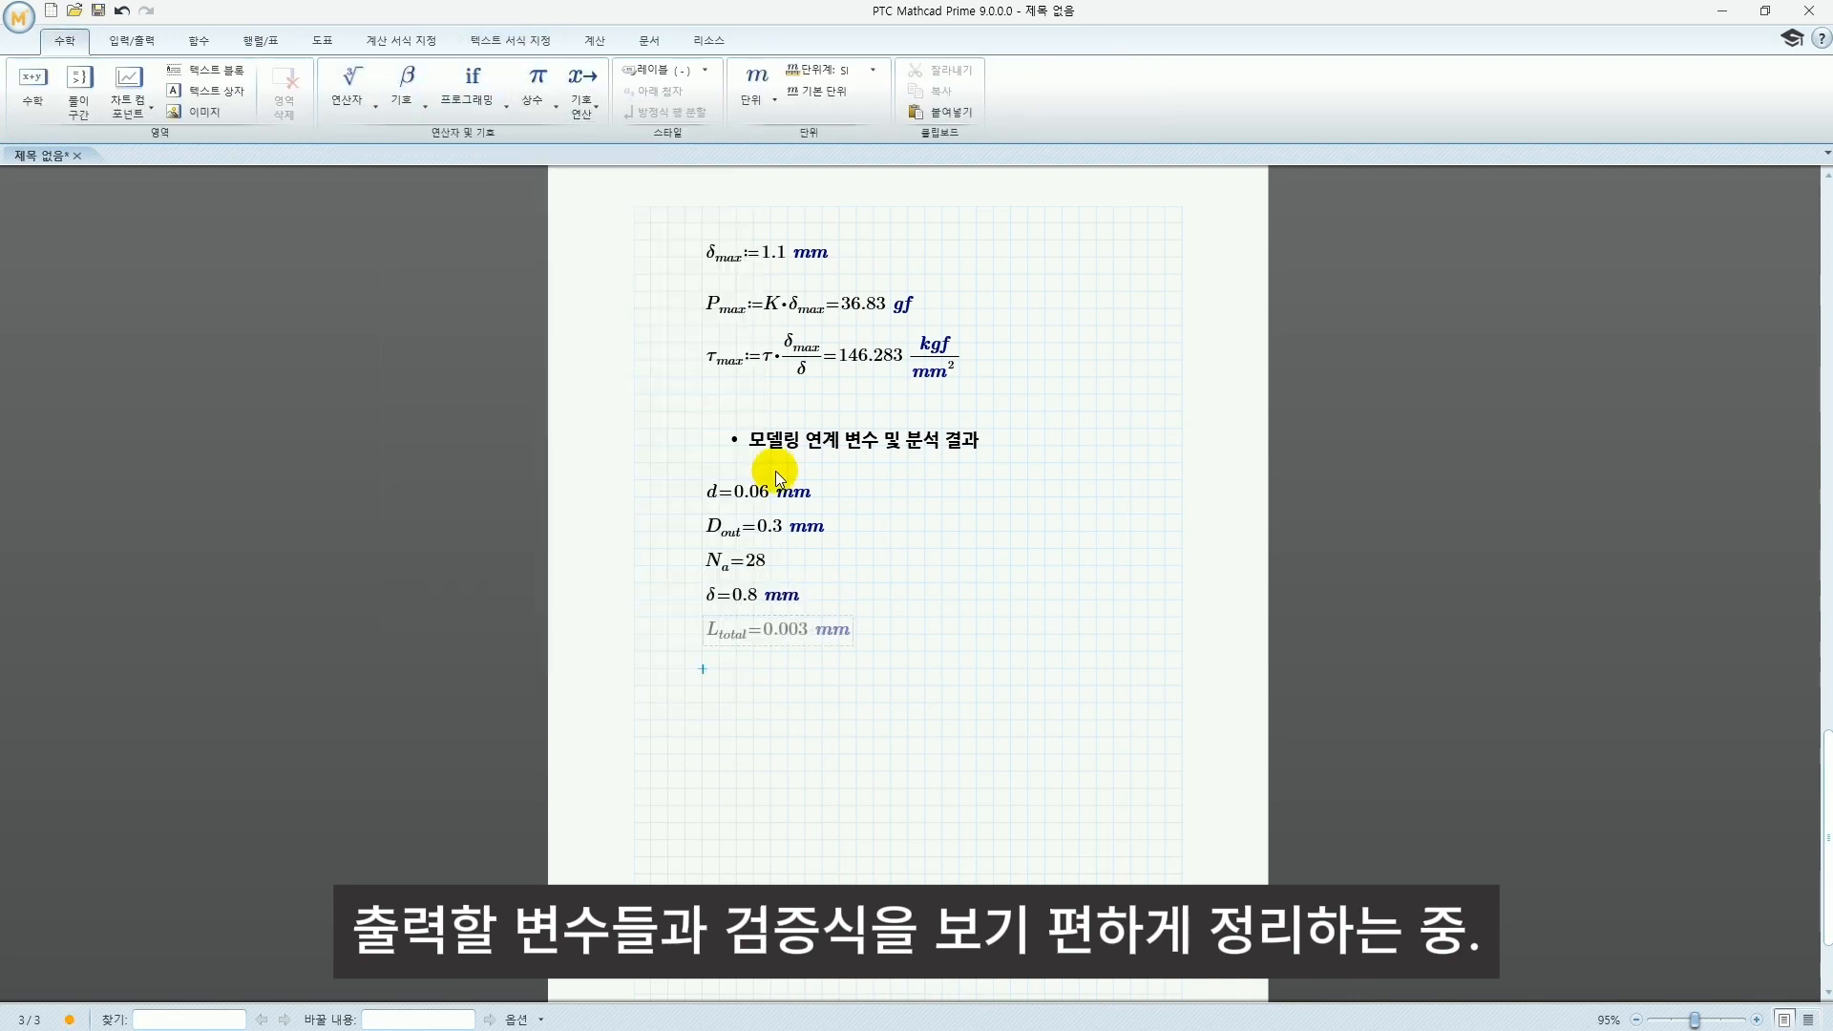
pyautogui.write('N0=1')
# Evaluate p in mm beside the d result and K with the unit gf/mm^2 below the N_0 result
pyautogui.click(962, 492)
pyautogui.write('p=m')
pyautogui.click(707, 732)
pyautogui.write('K=gf/mm^2')
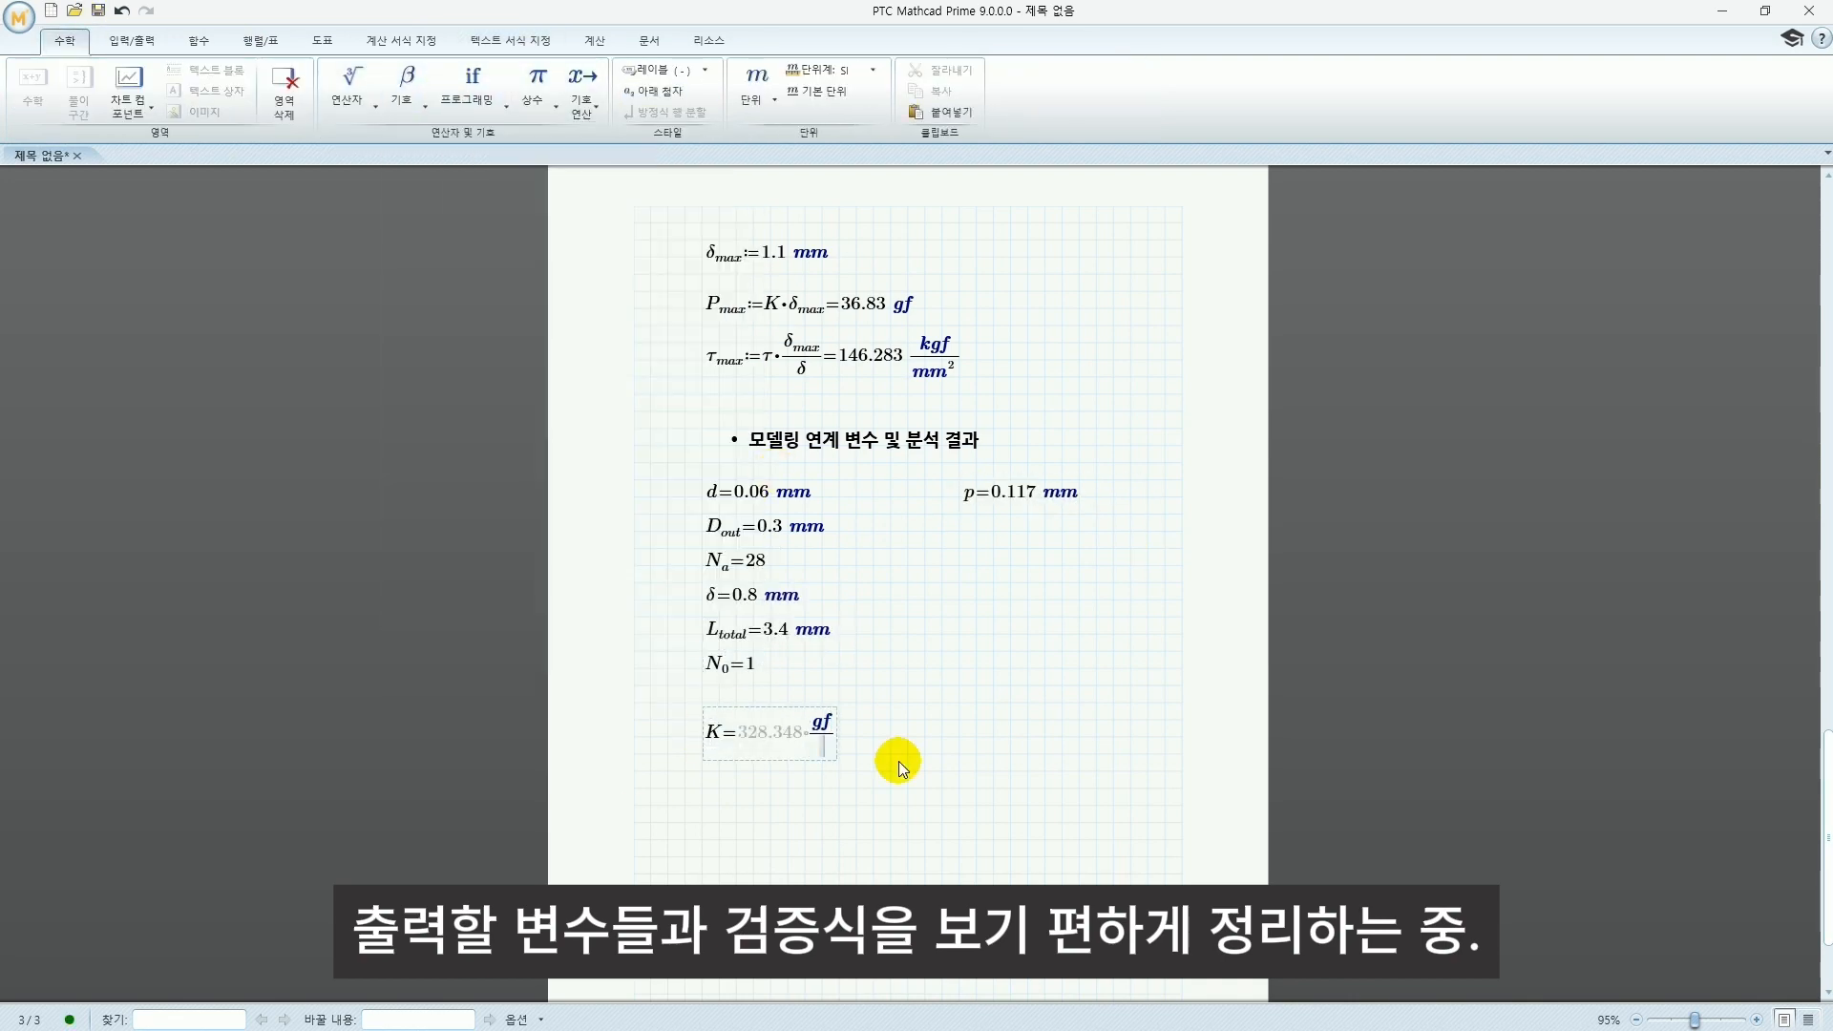
pyautogui.scroll(-1, 897, 760)
pyautogui.click(897, 760)
# Evaluate P and P_max in gf below the K result
pyautogui.click(708, 754)
pyautogui.write('P=')
pyautogui.press('BackSpace')
pyautogui.write('gf')
pyautogui.press('Return')
pyautogui.write('P')
pyautogui.hotkey('ctrl', '-')
pyautogui.write('max=gf')
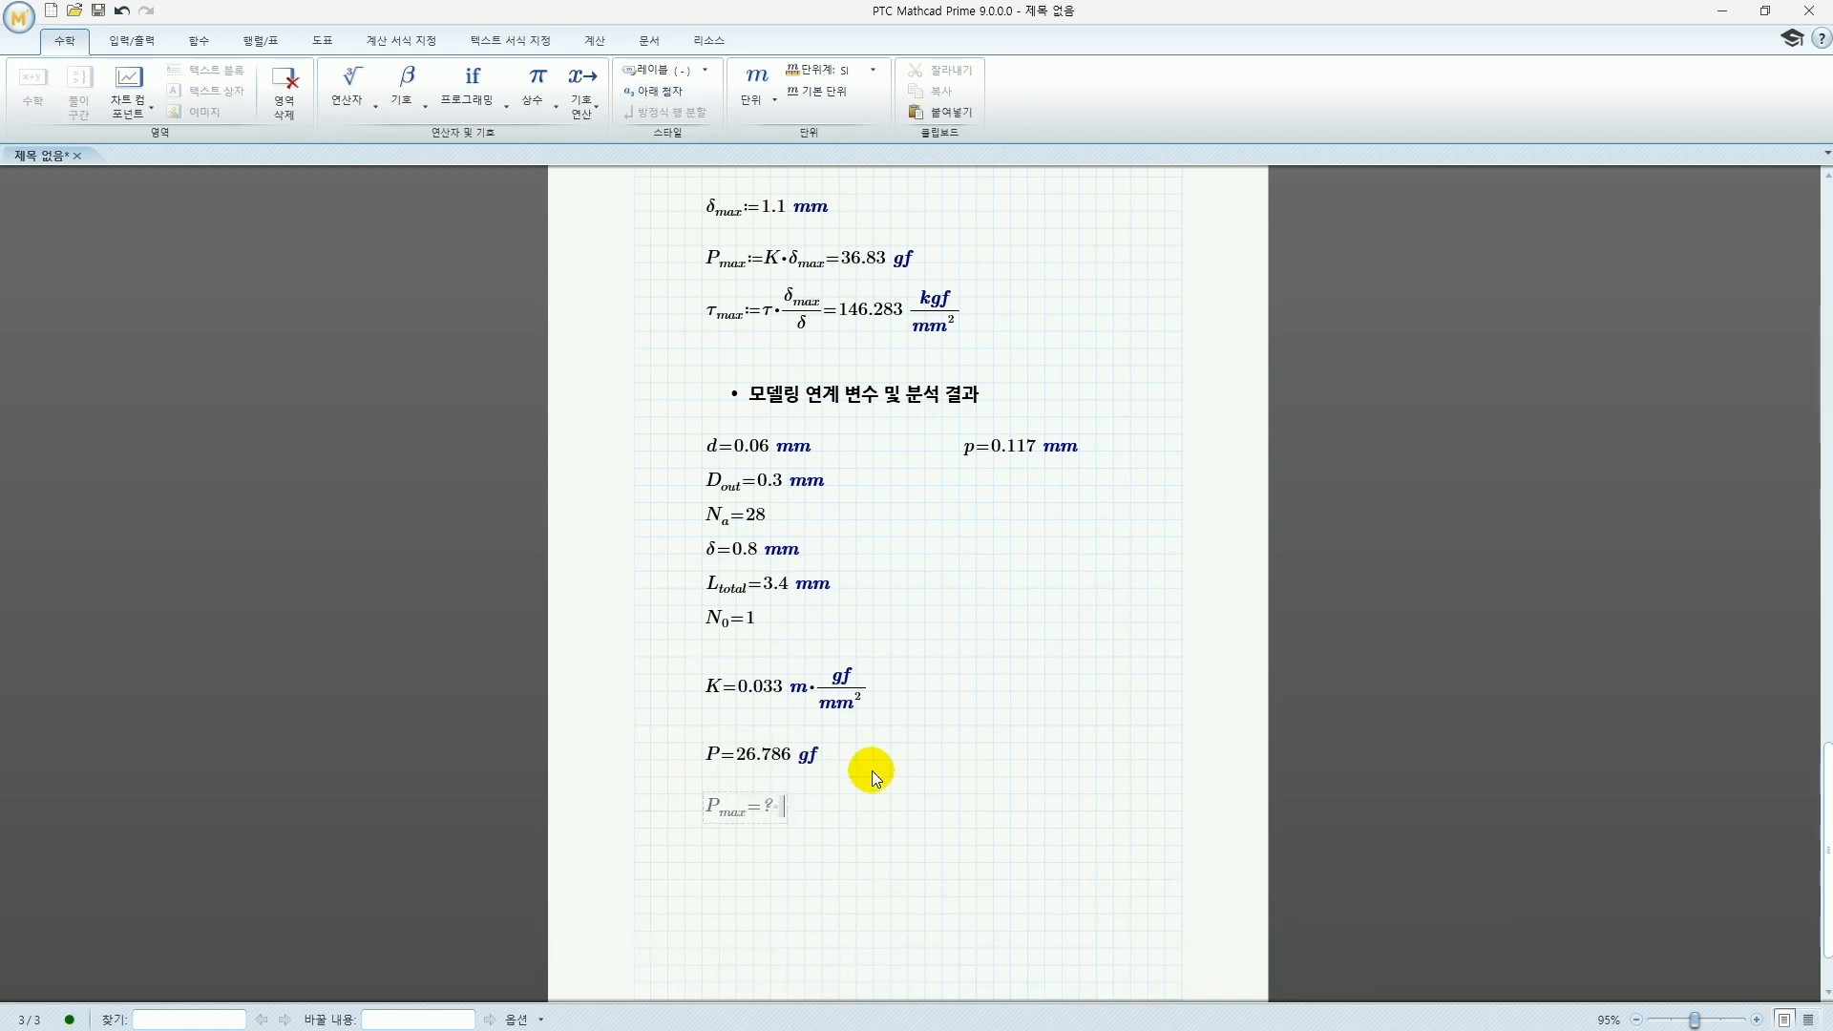
# Copy the τ/R_m<40% check from the second page and paste it beside the P result
pyautogui.click(1025, 761)
pyautogui.scroll(13, 993, 728)
pyautogui.moveTo(1051, 318); pyautogui.dragTo(900, 241)
pyautogui.hotkey('ctrl', 'c')
pyautogui.scroll(-13, 955, 478)
pyautogui.click(1018, 706)
pyautogui.hotkey('ctrl', 'v')
# Paste a second copy of the check beside the P_max result and change its τ to τ_max
pyautogui.click(966, 772)
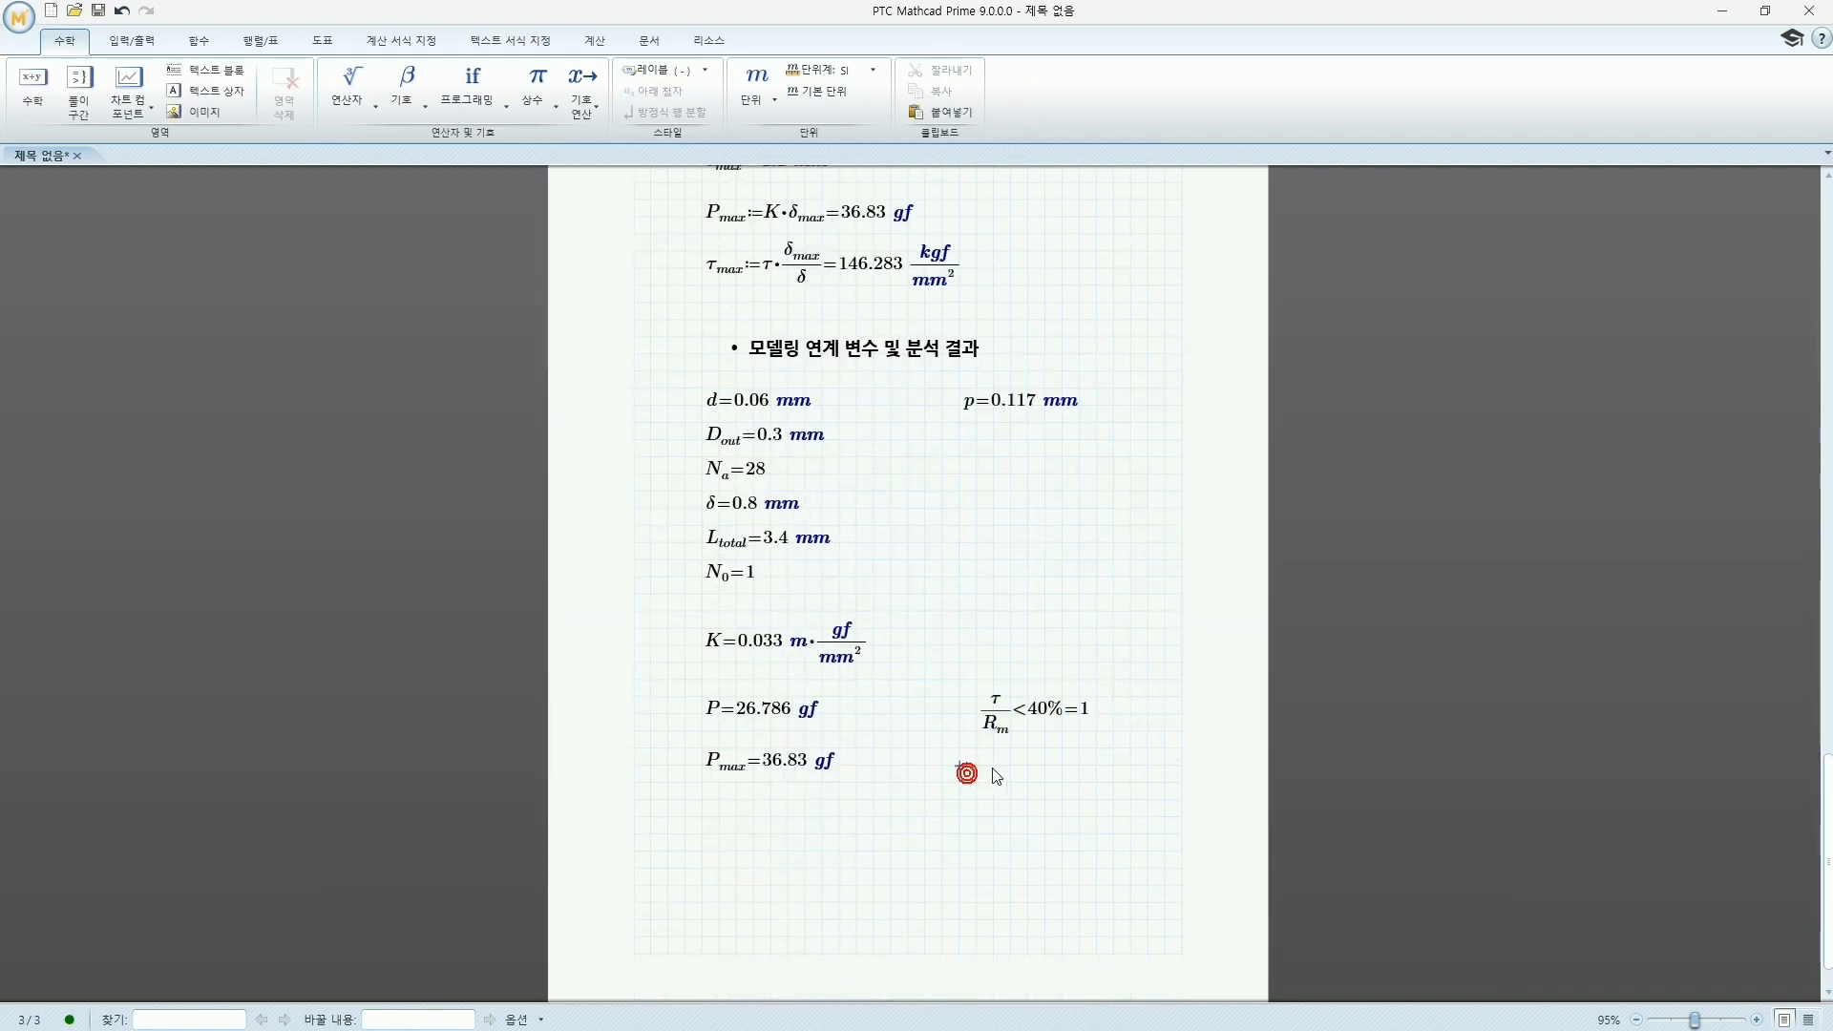
pyautogui.hotkey('ctrl', 'v')
pyautogui.click(1001, 767)
pyautogui.write('max')
pyautogui.click(887, 849)
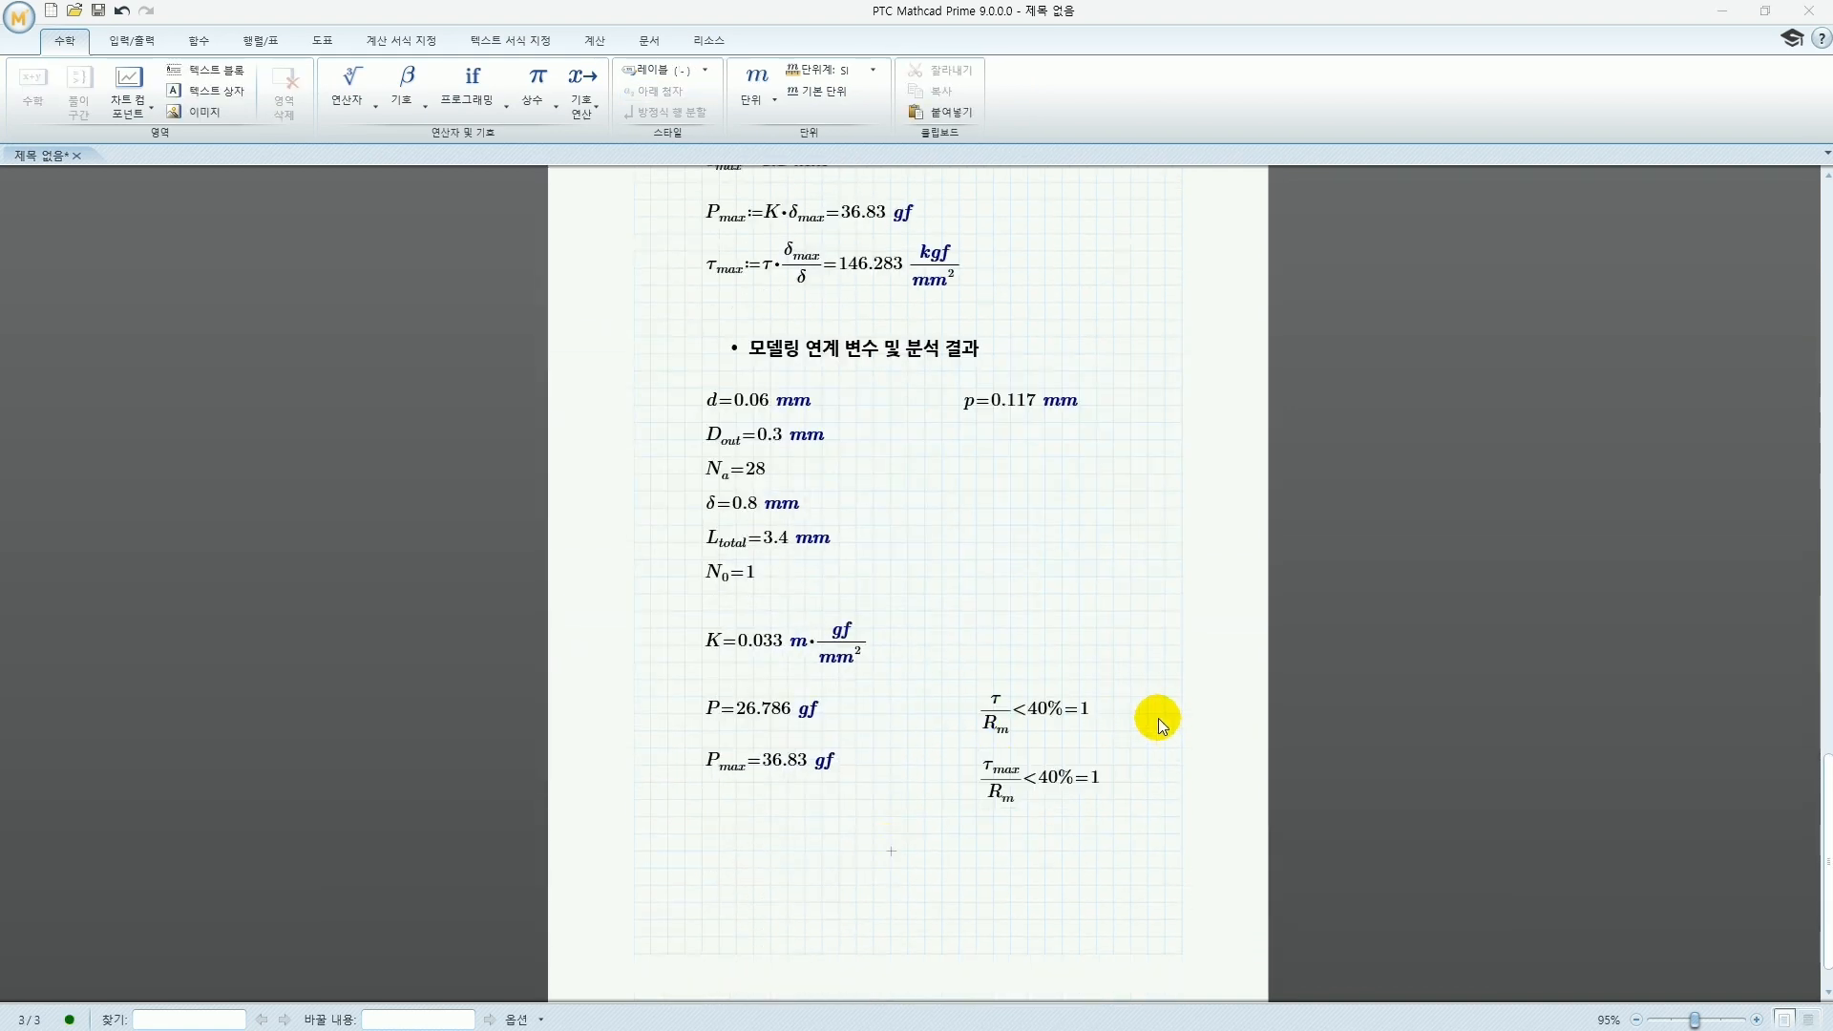
# Save the worksheet as spring in the 스프링 folder
pyautogui.click(19, 17)
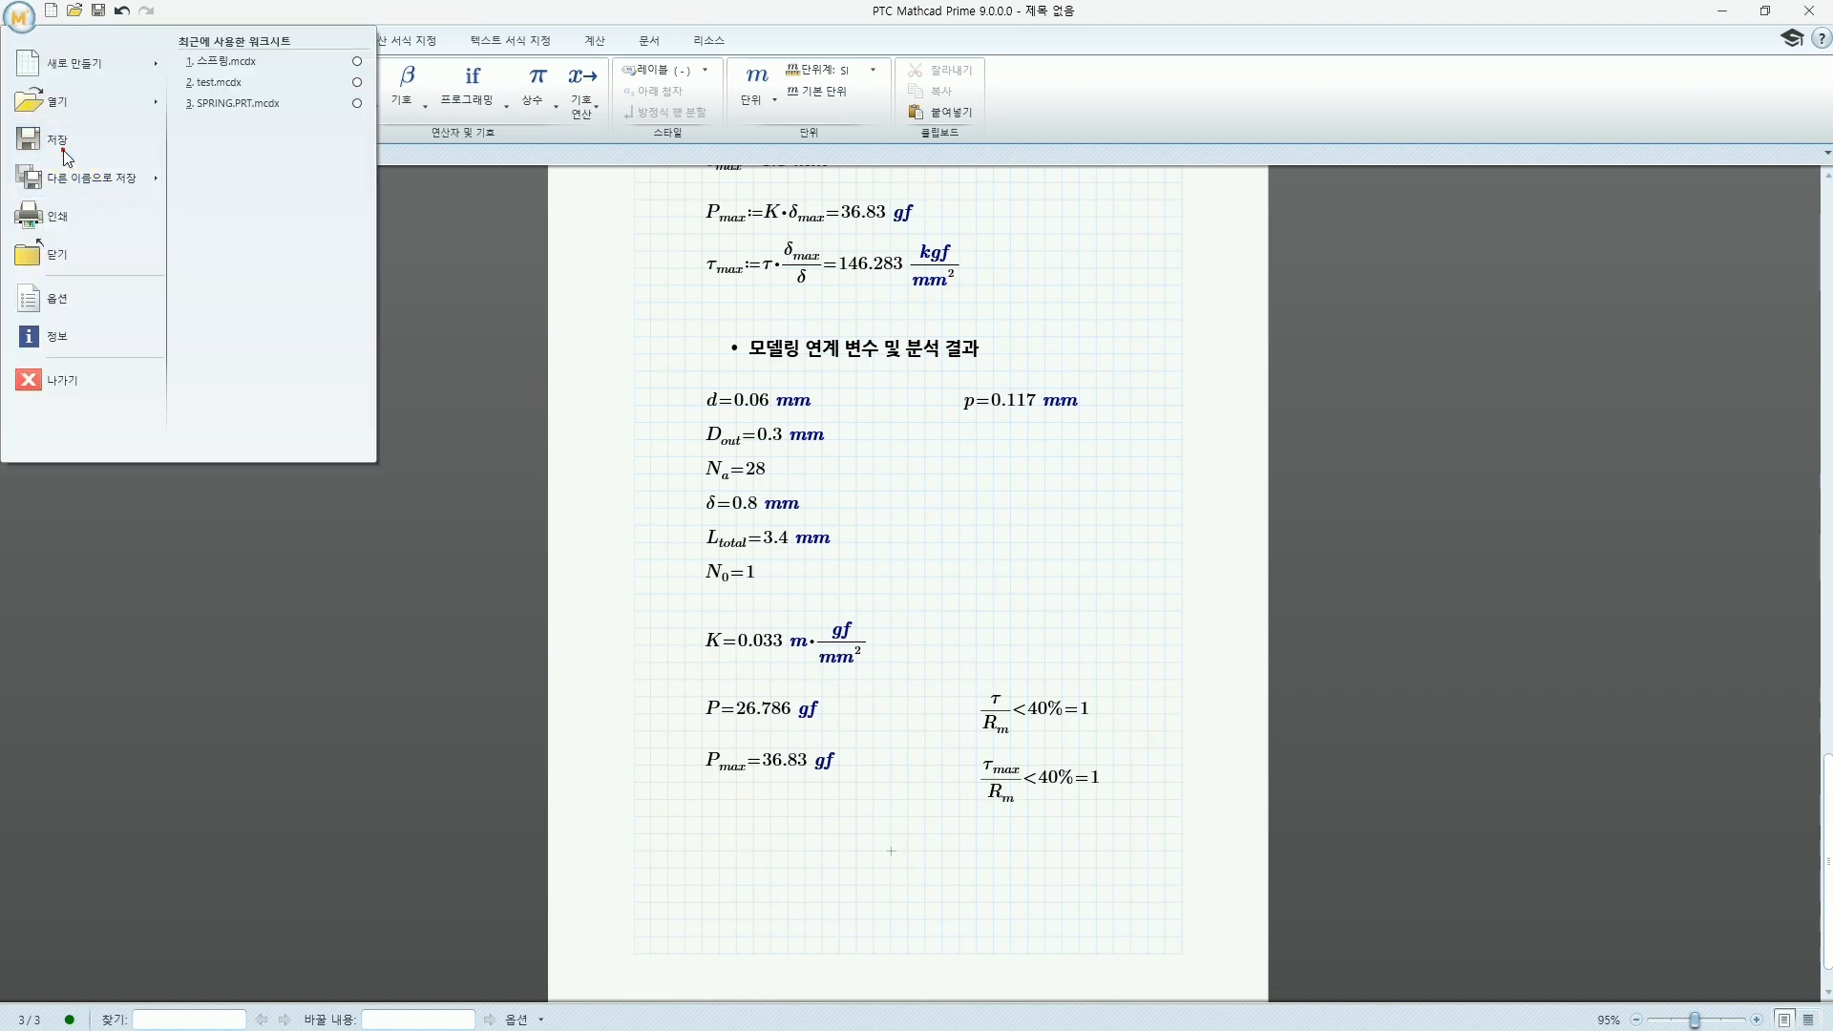
pyautogui.click(59, 141)
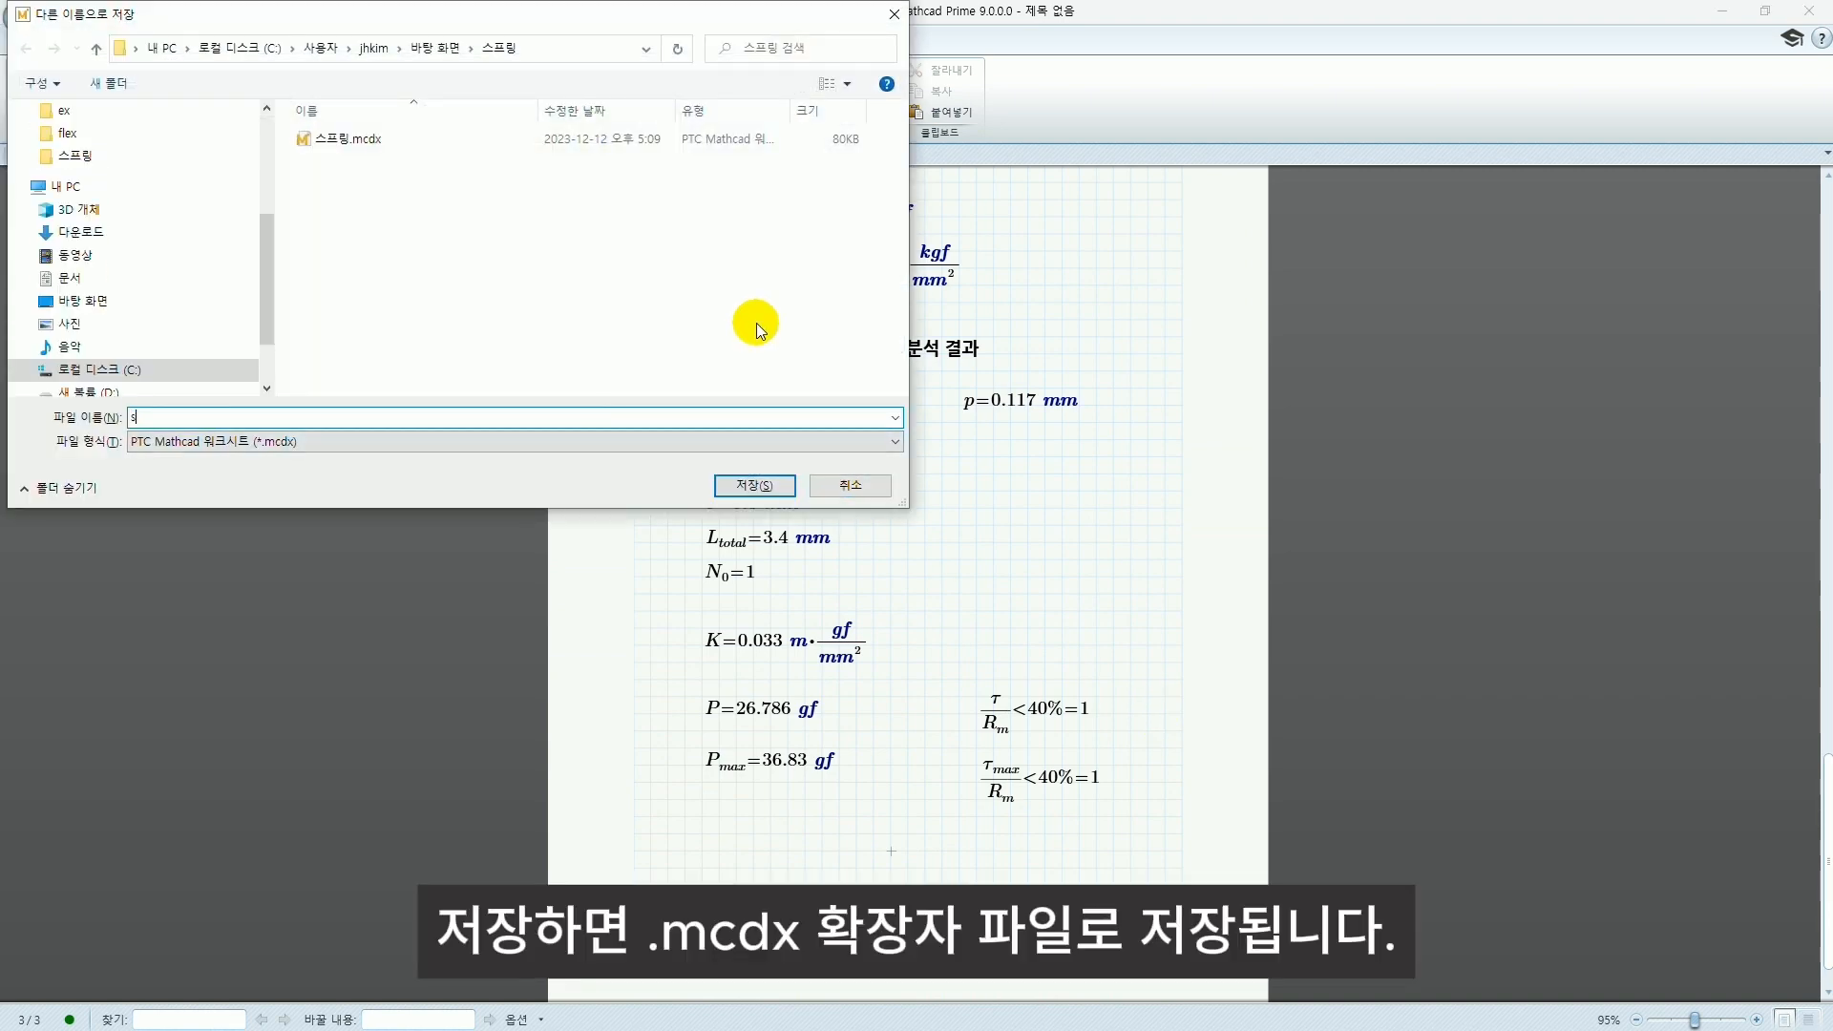
pyautogui.write('spring')
pyautogui.press('Return')
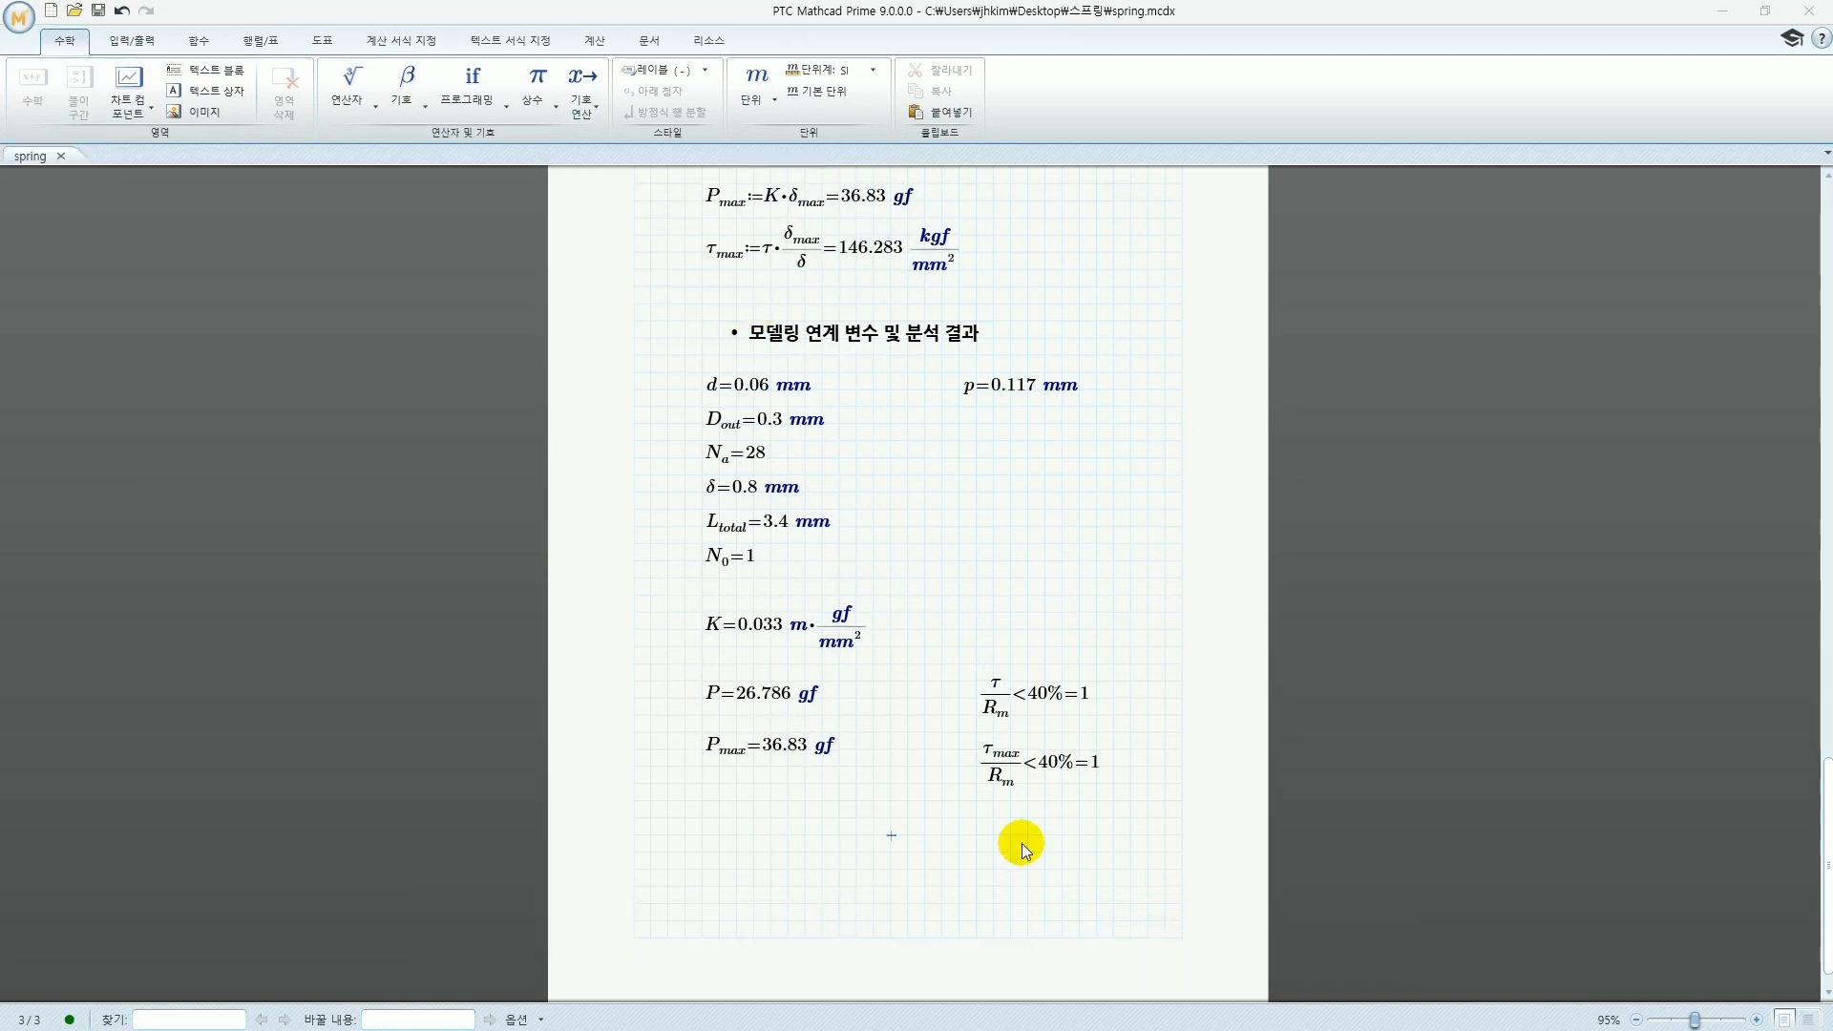
# Switch to Creo Parametric and create a new solid part named spring with the default template
pyautogui.press('super')
pyautogui.click(870, 1013)
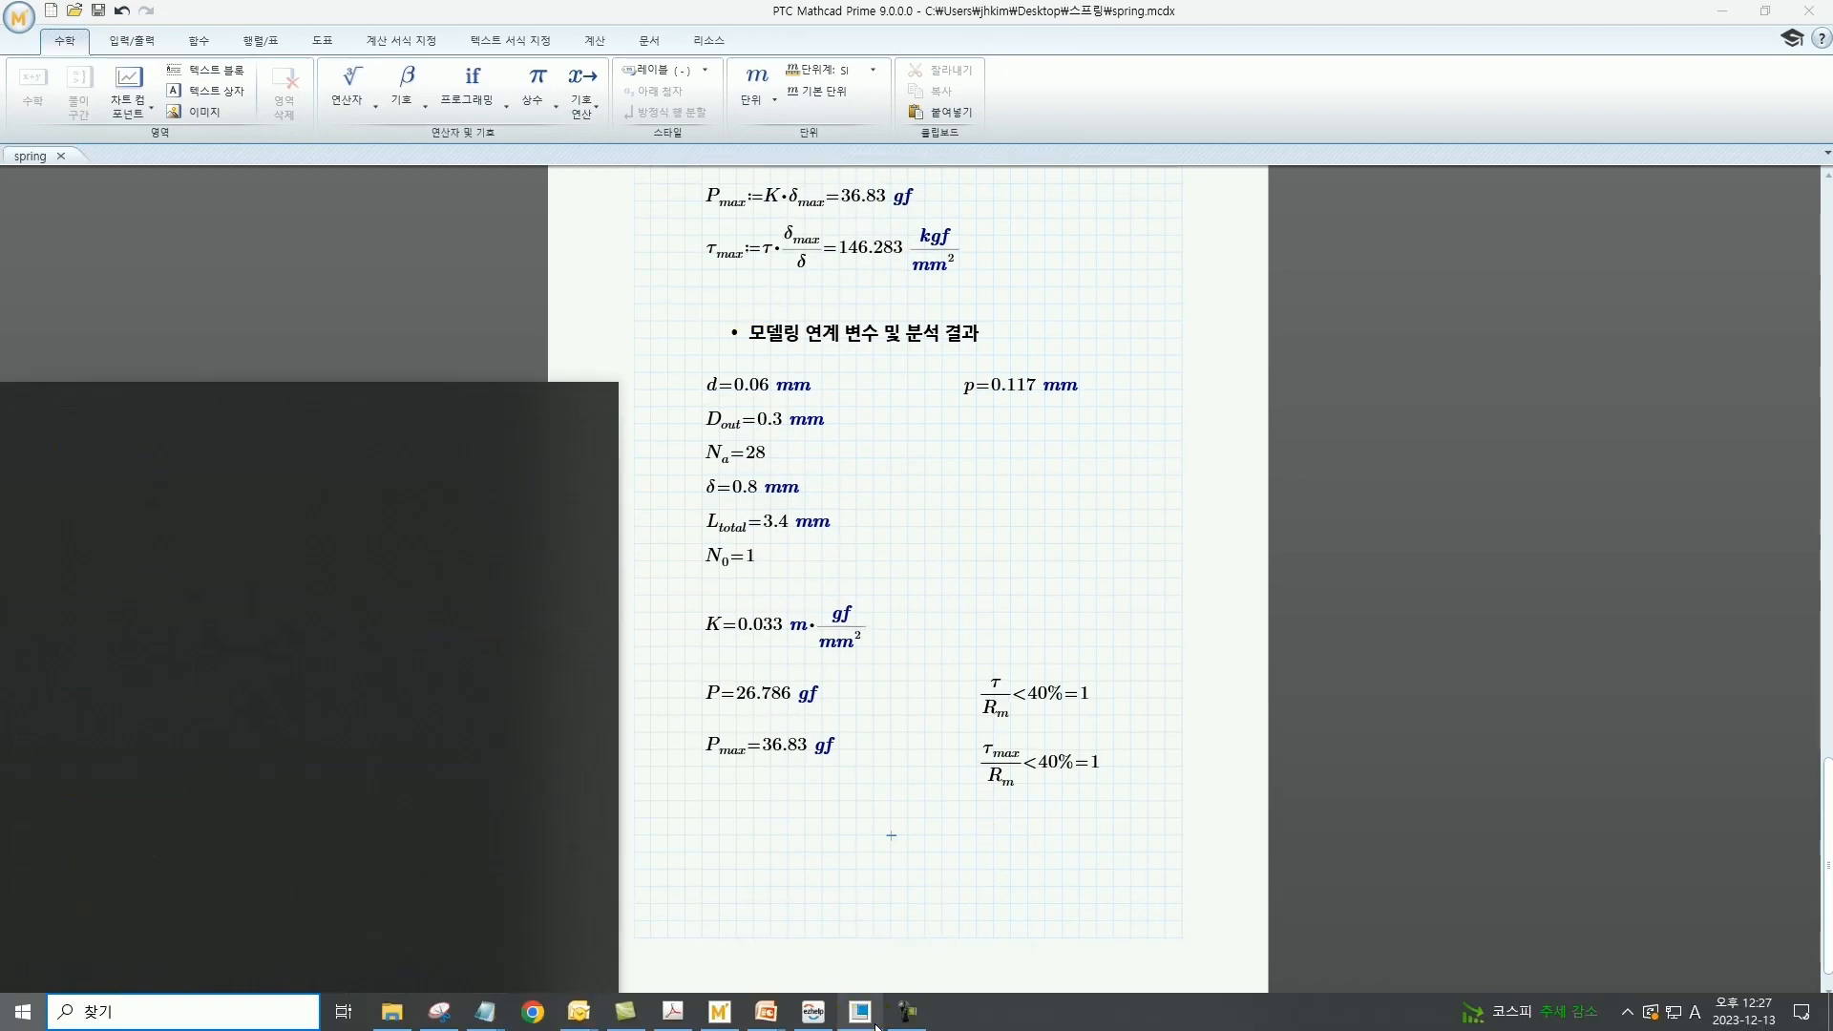
pyautogui.click(29, 96)
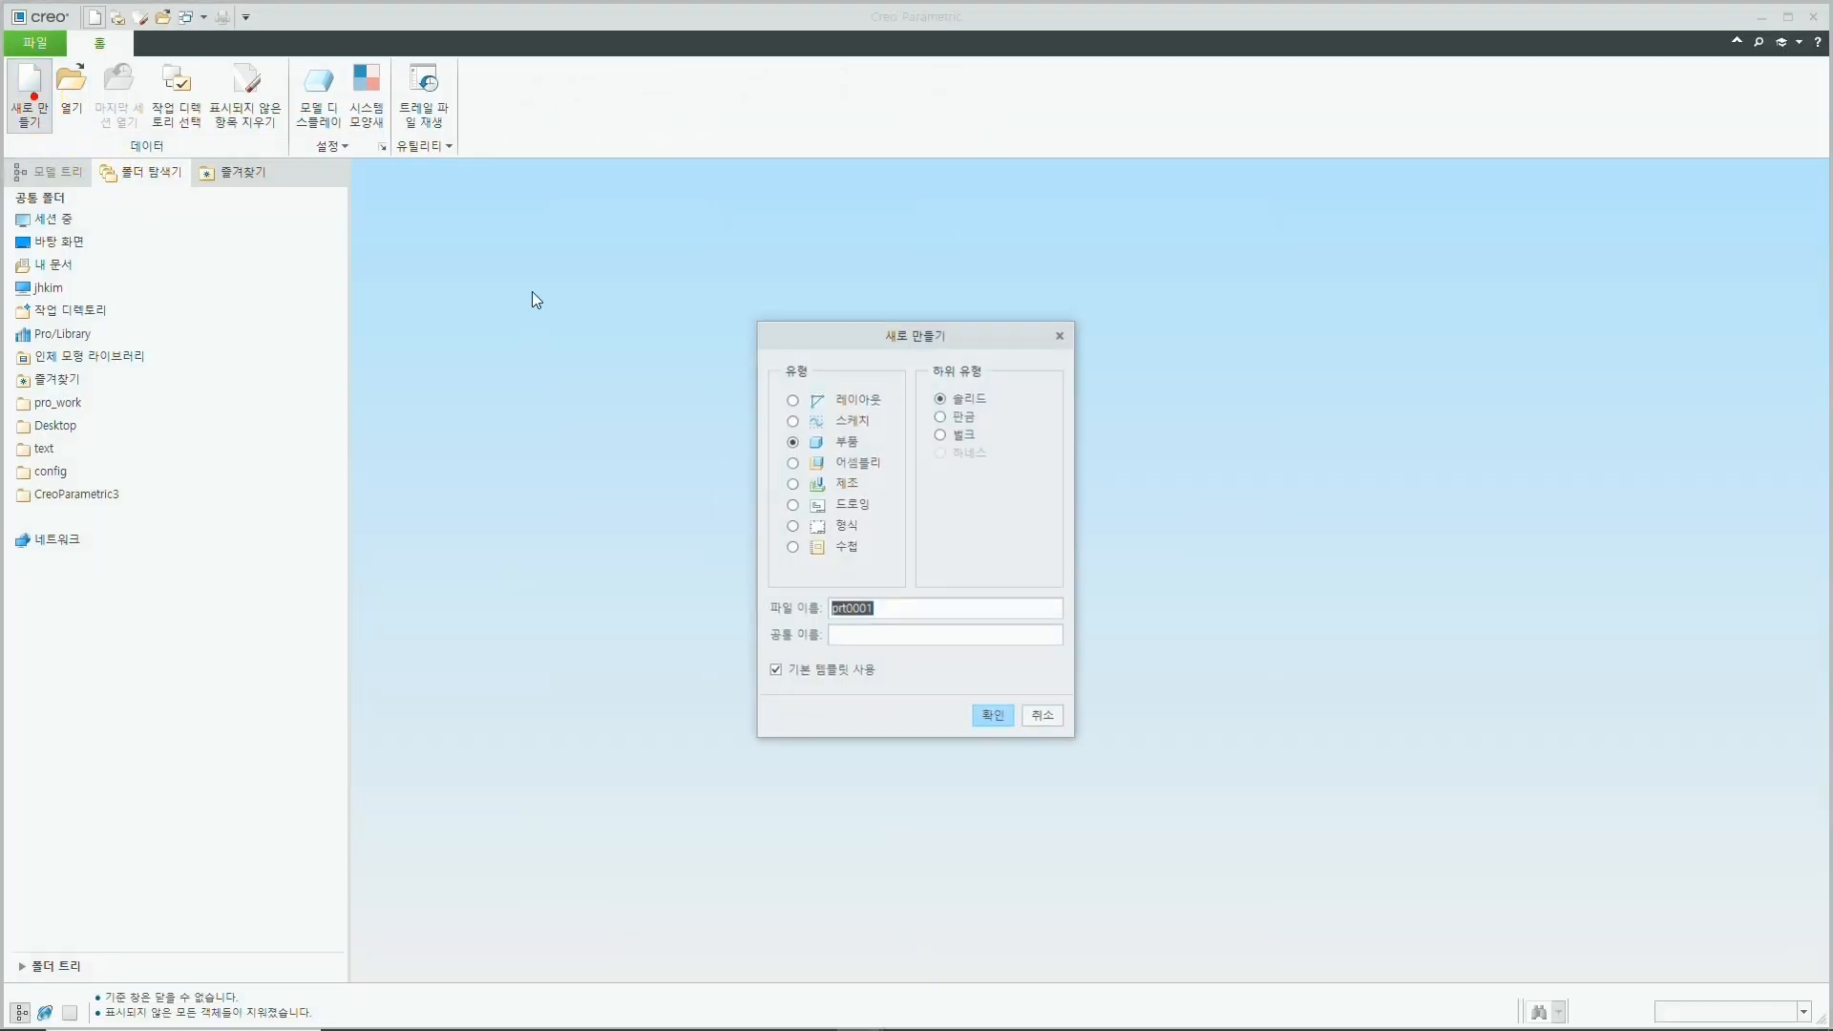
pyautogui.write('spring')
pyautogui.press('Return')
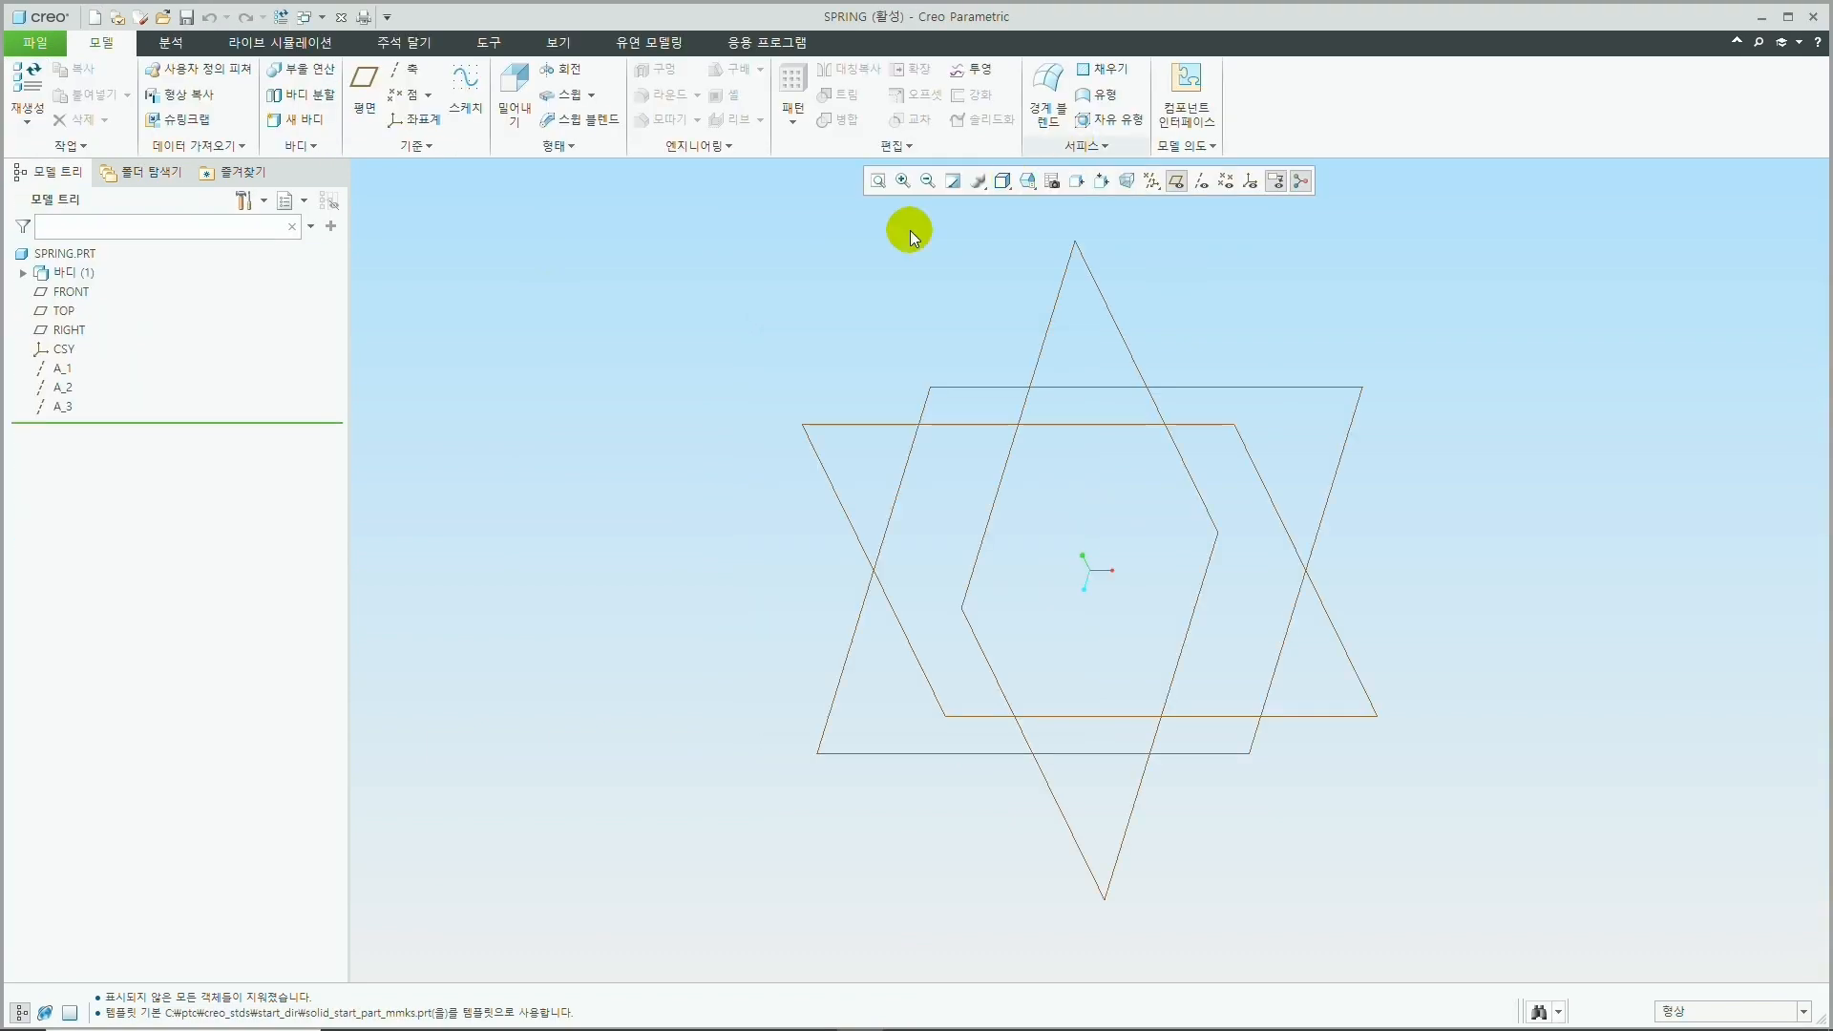
# Insert the saved spring.mcdx Mathcad worksheet into the spring part
pyautogui.click(783, 44)
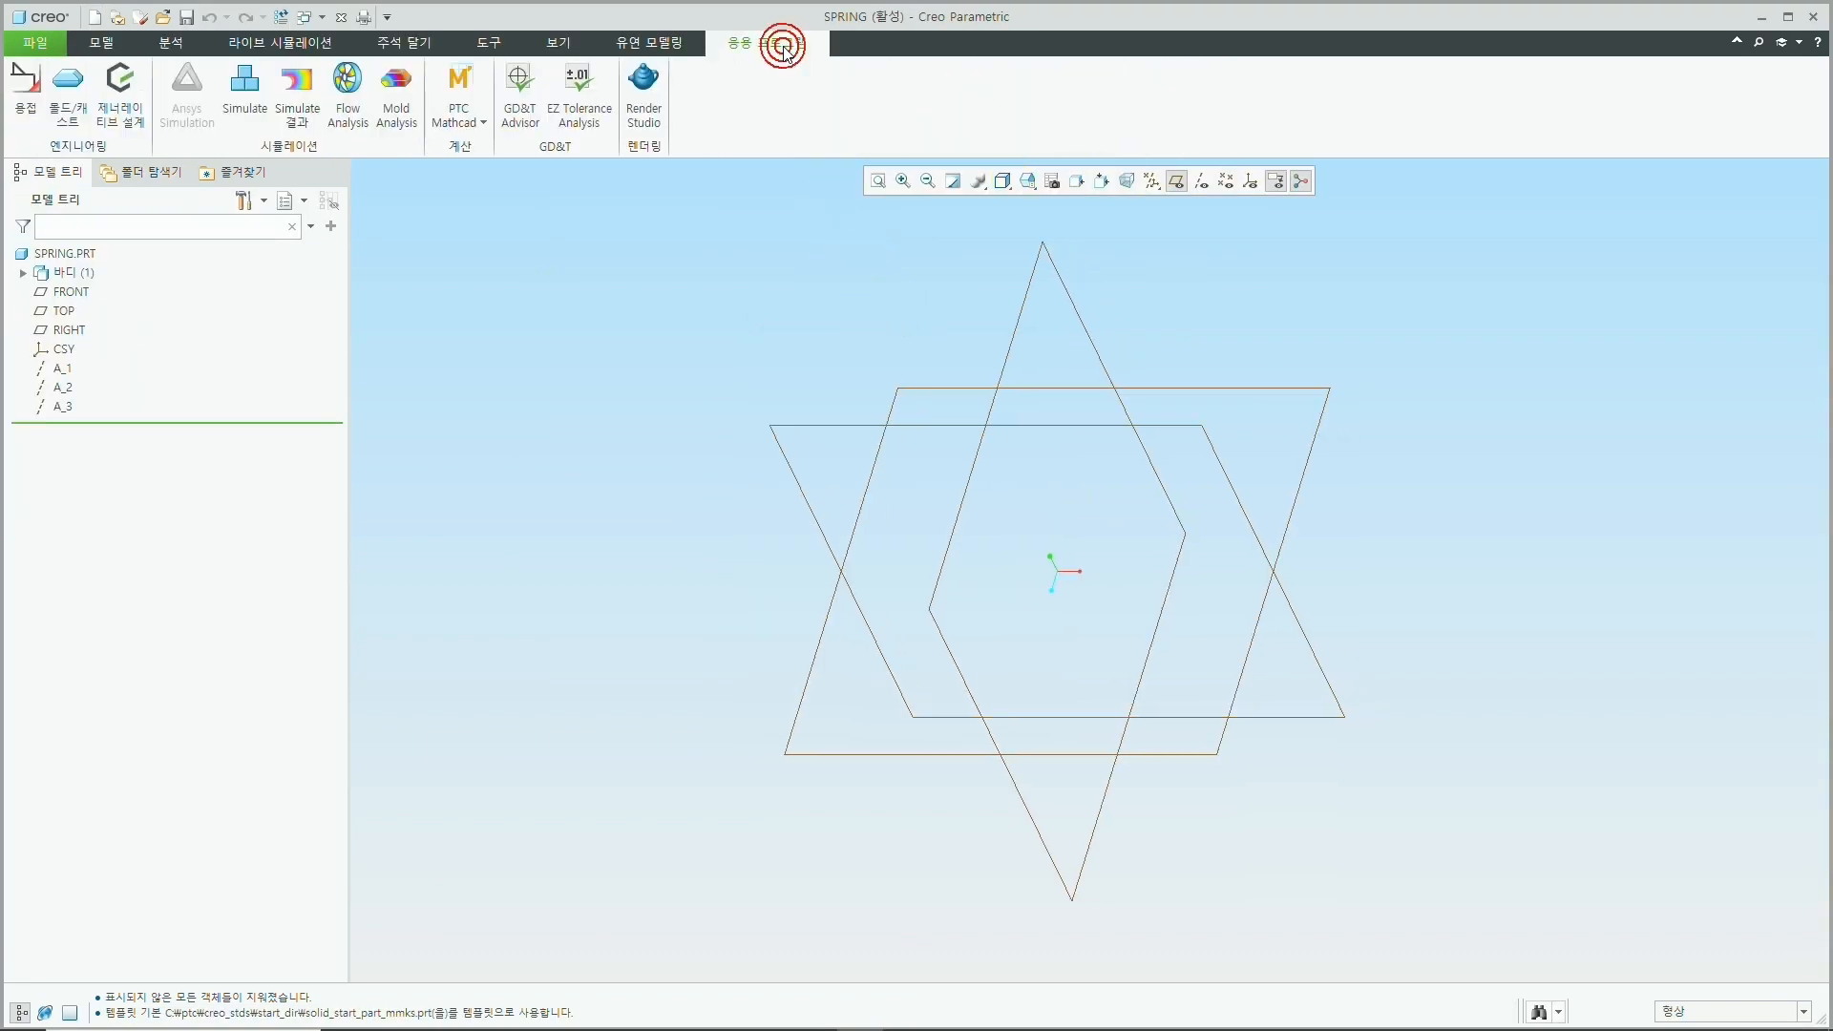
pyautogui.click(466, 125)
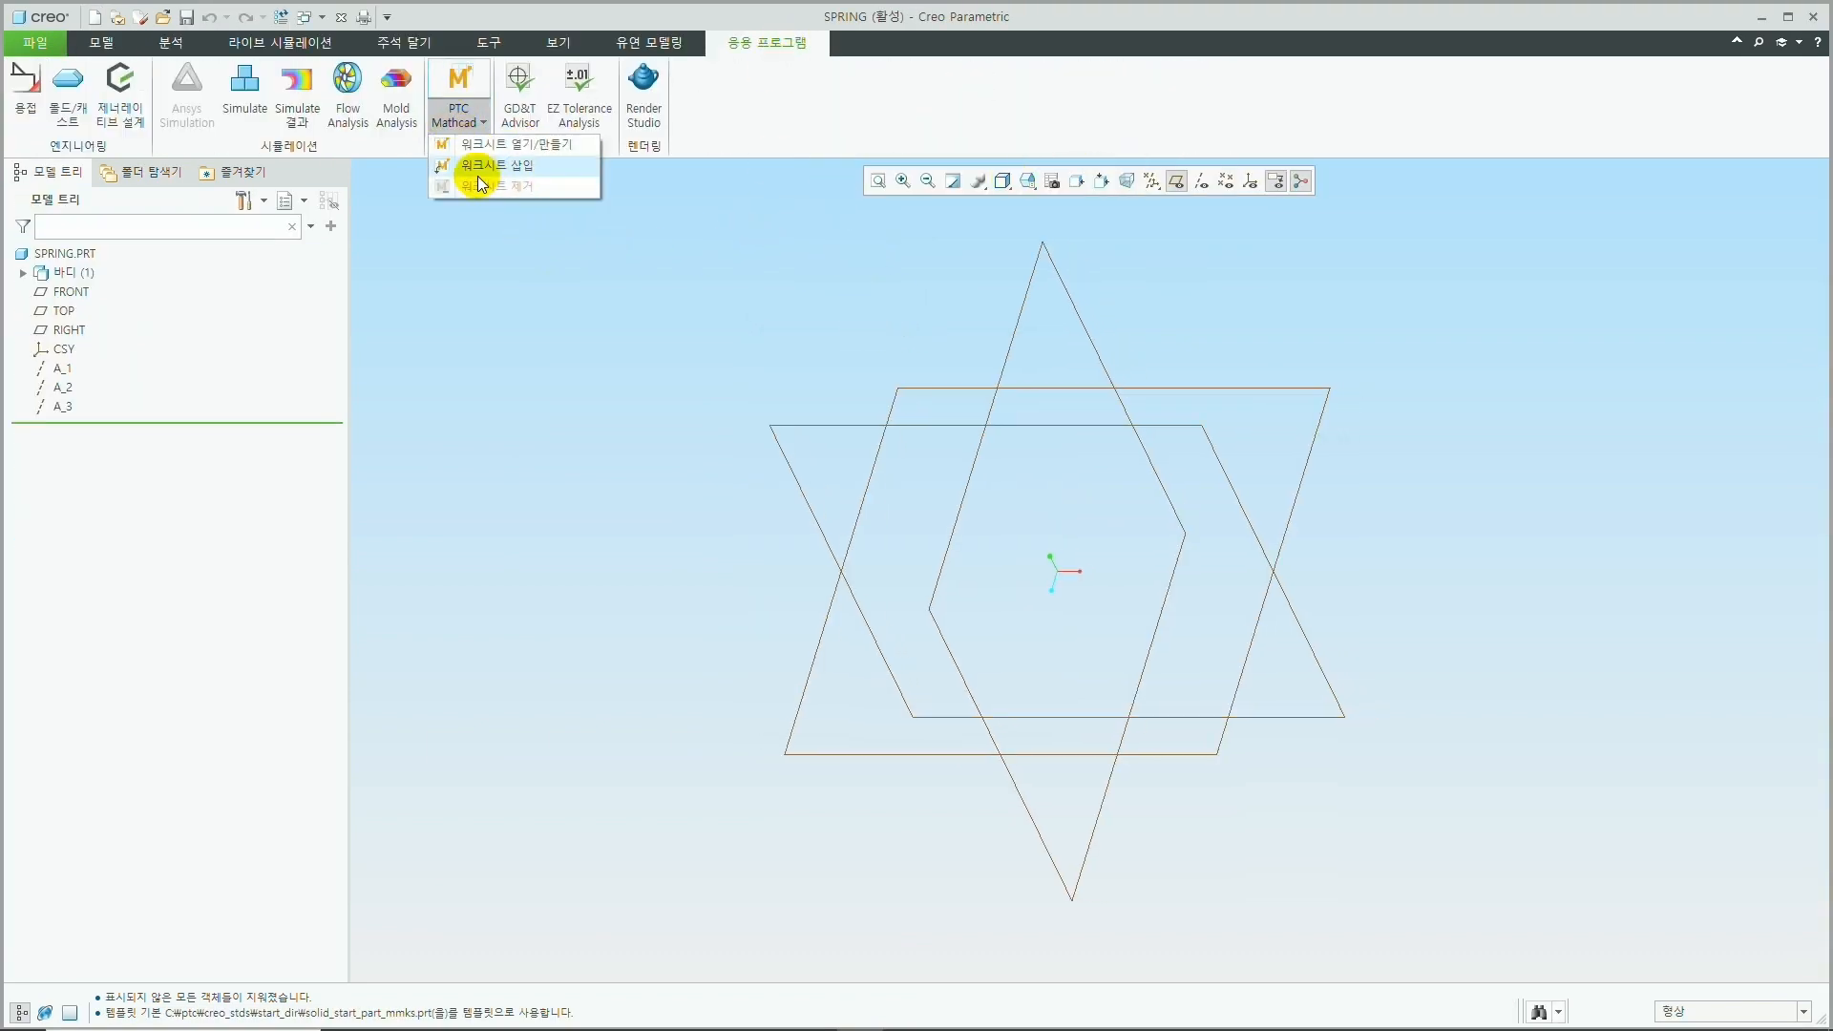
pyautogui.click(531, 173)
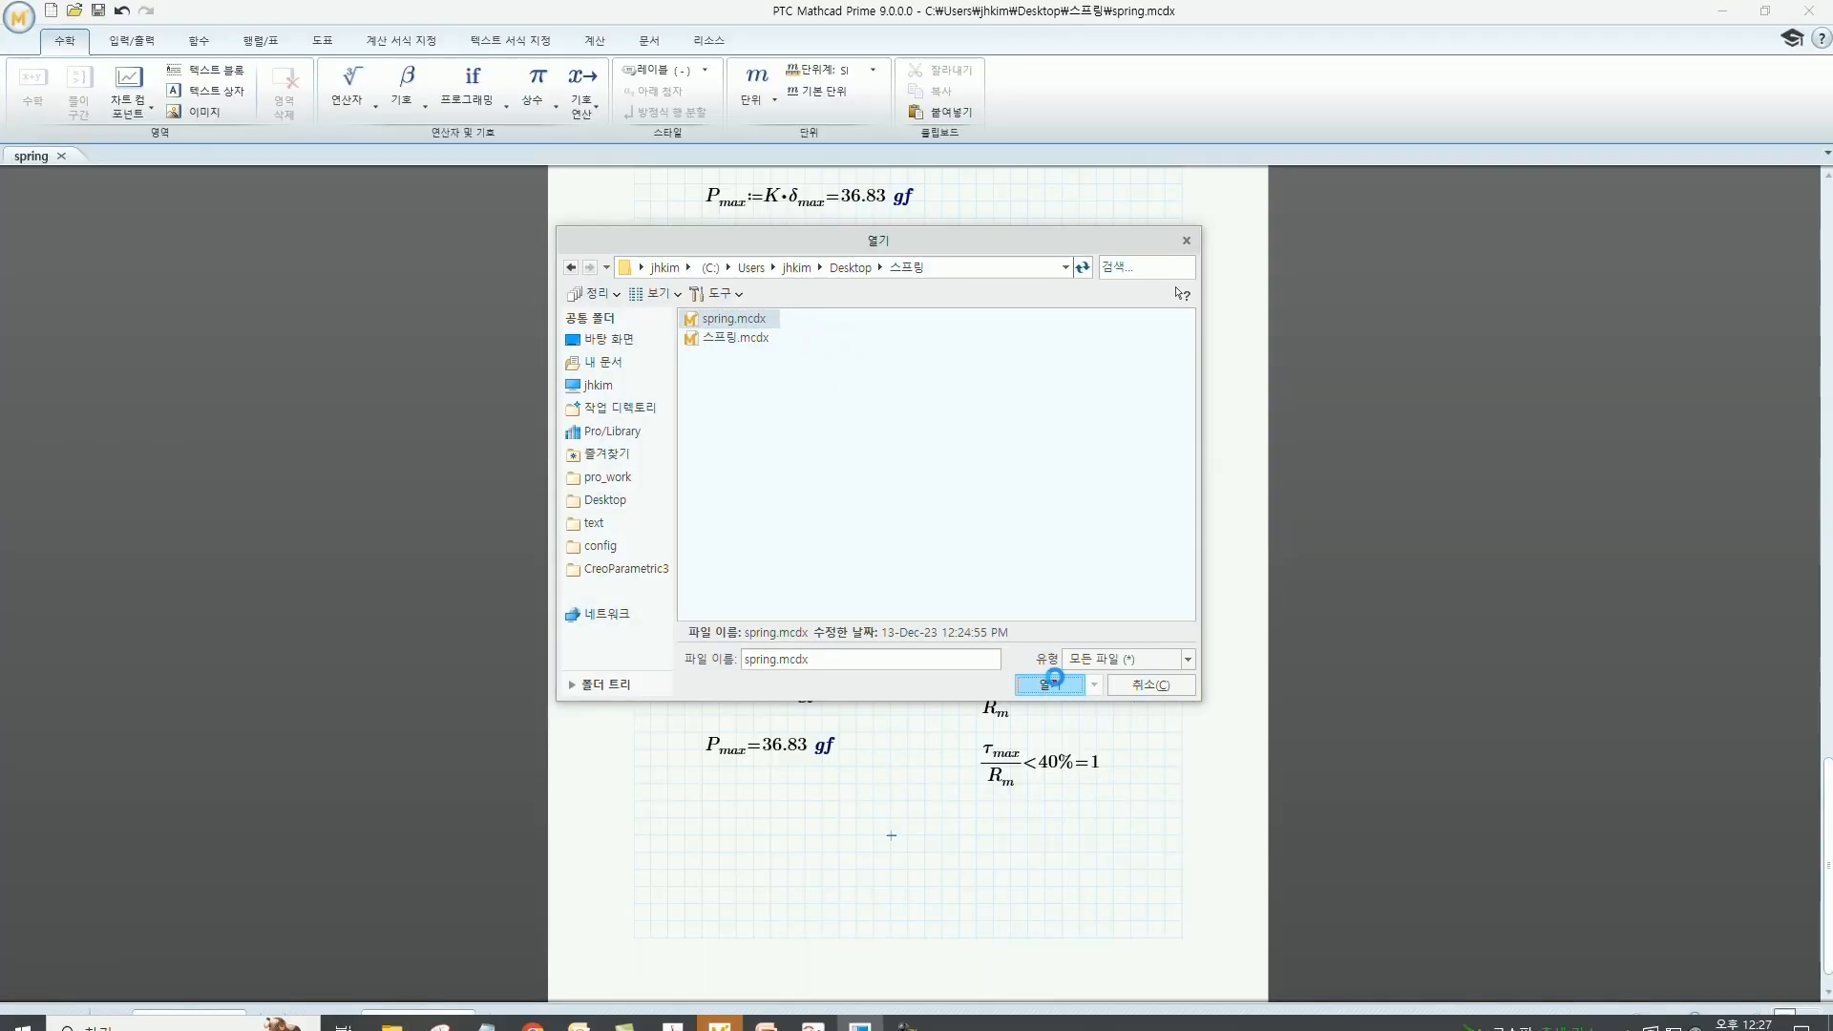
pyautogui.click(1054, 684)
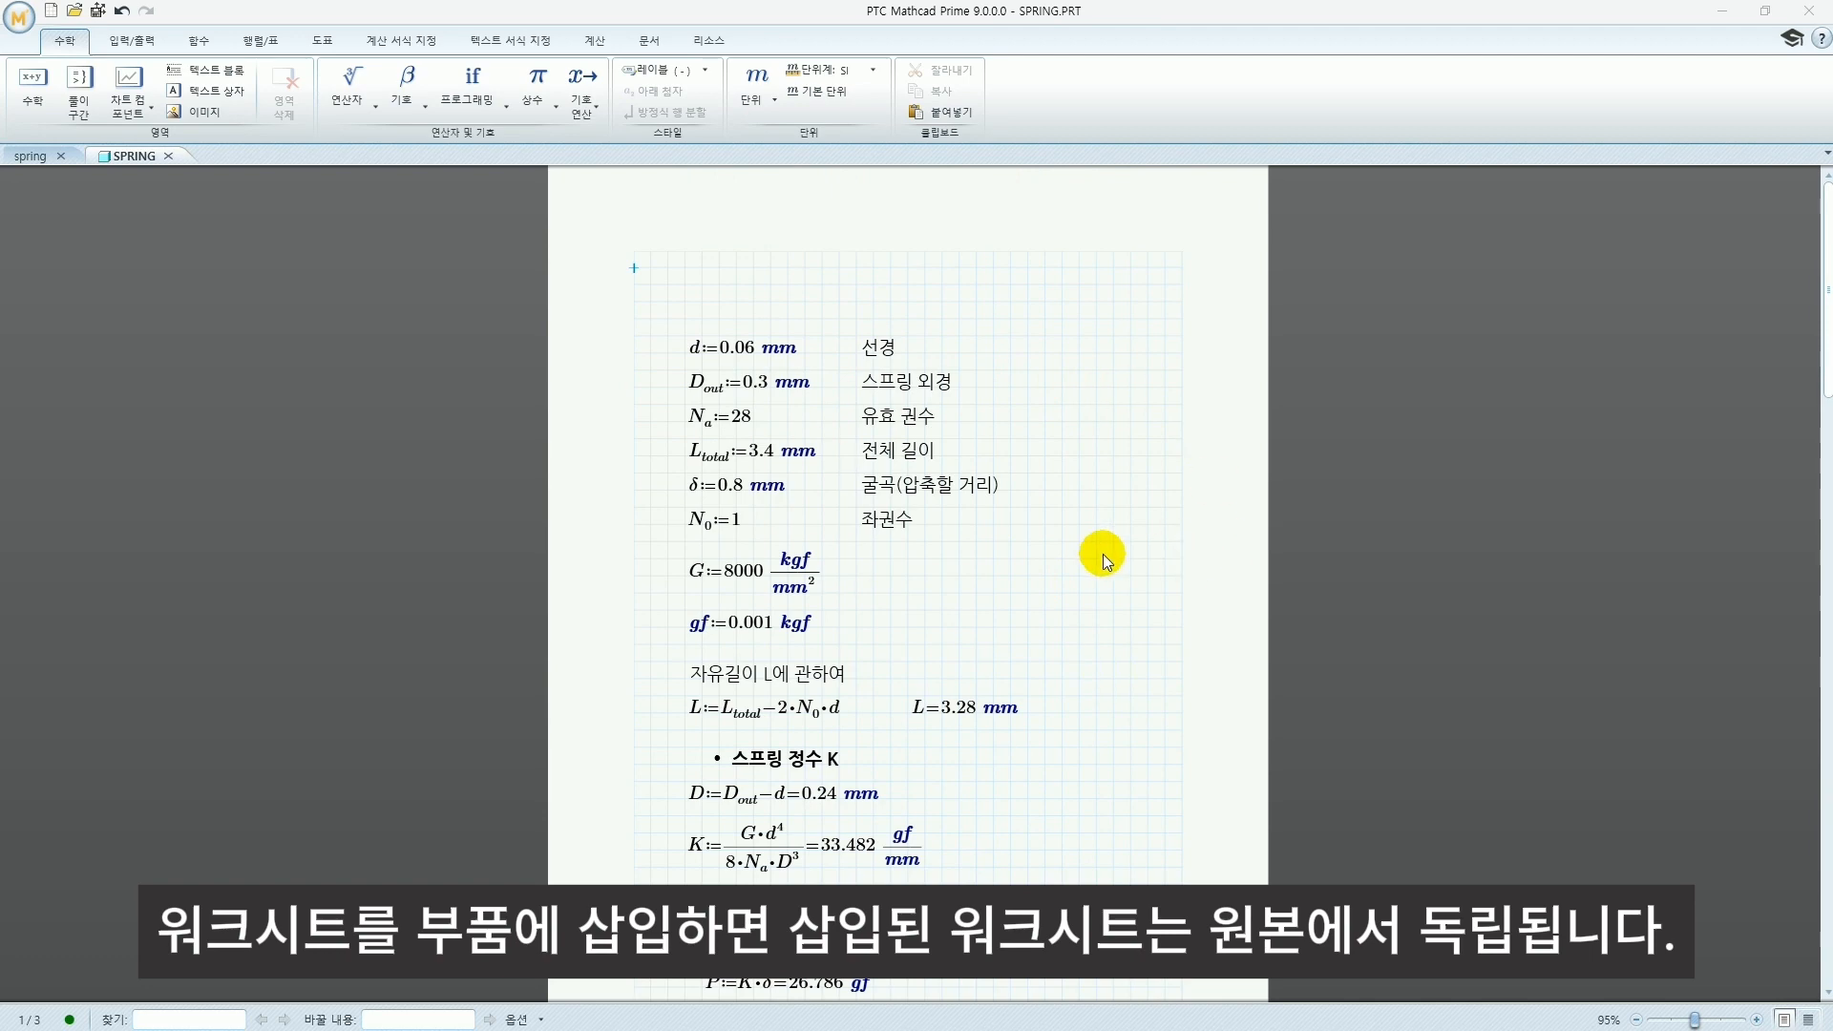
pyautogui.scroll(-3, 1017, 547)
pyautogui.scroll(-15, 1013, 546)
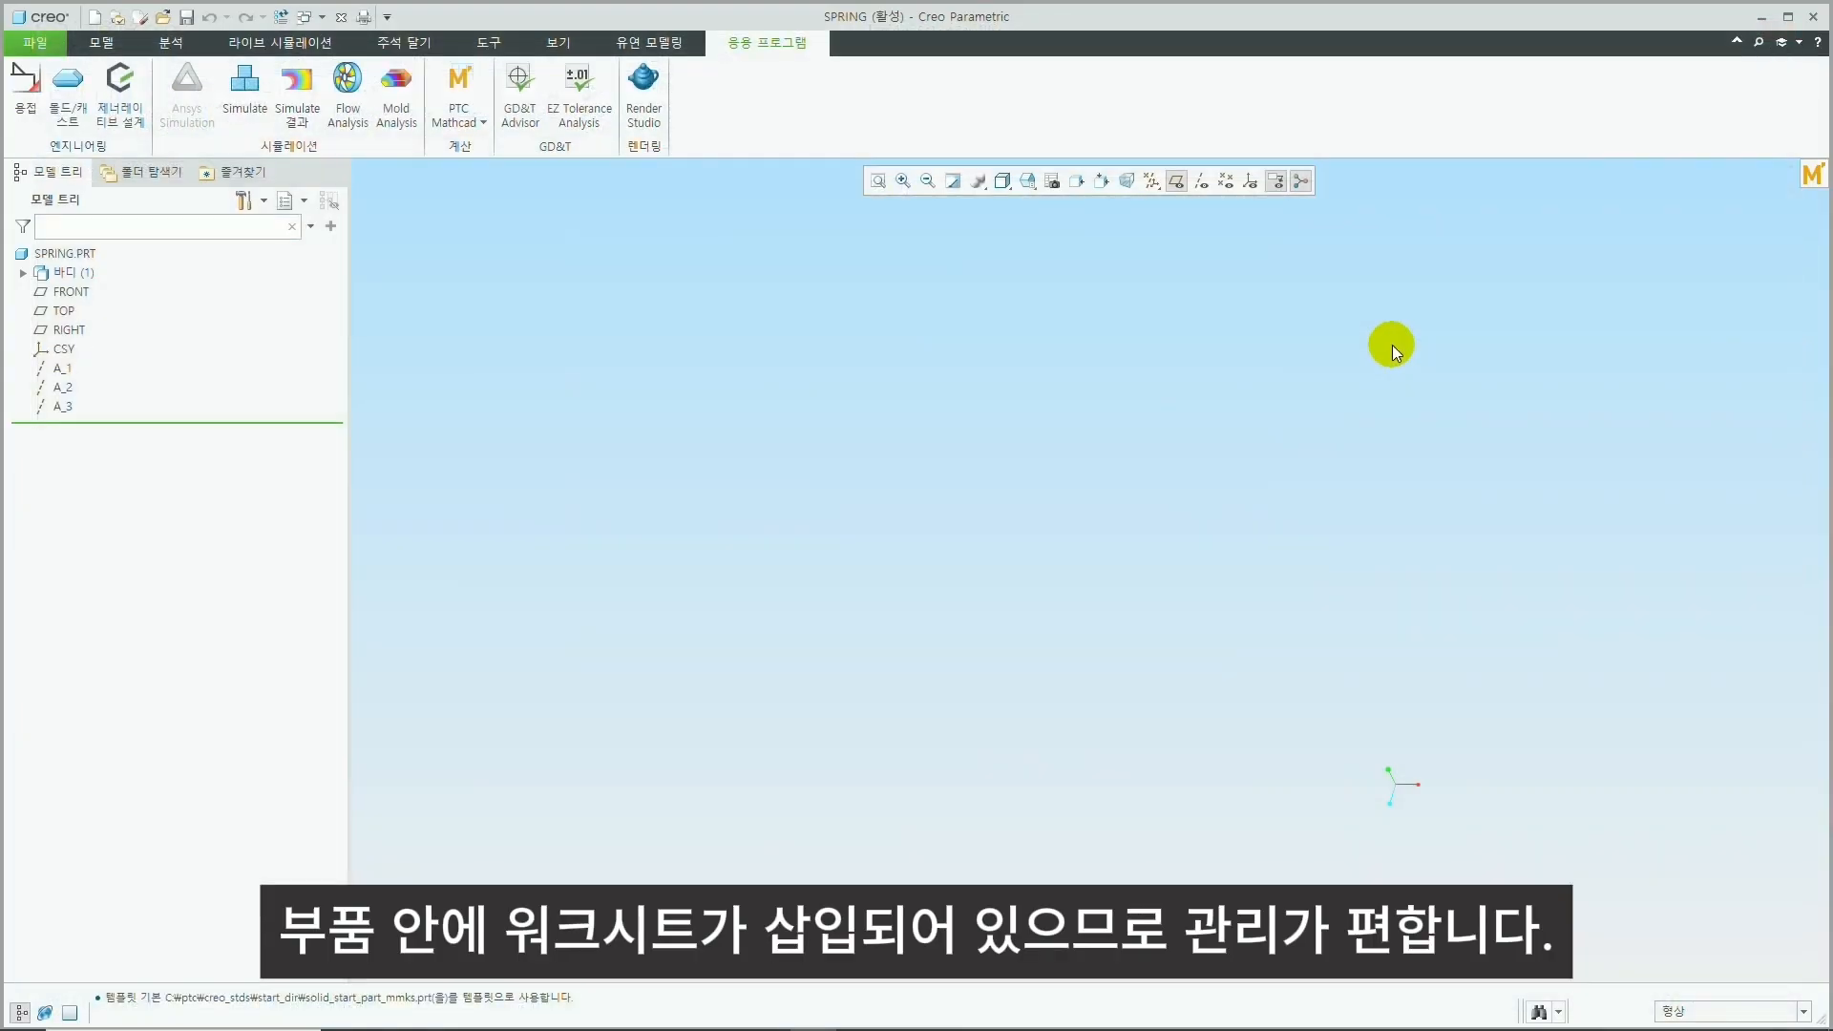
# Reopen the worksheet embedded in the part and assign the d, p, D_out, N_a, δ, L_total and N_0 results as outputs
pyautogui.click(1391, 345)
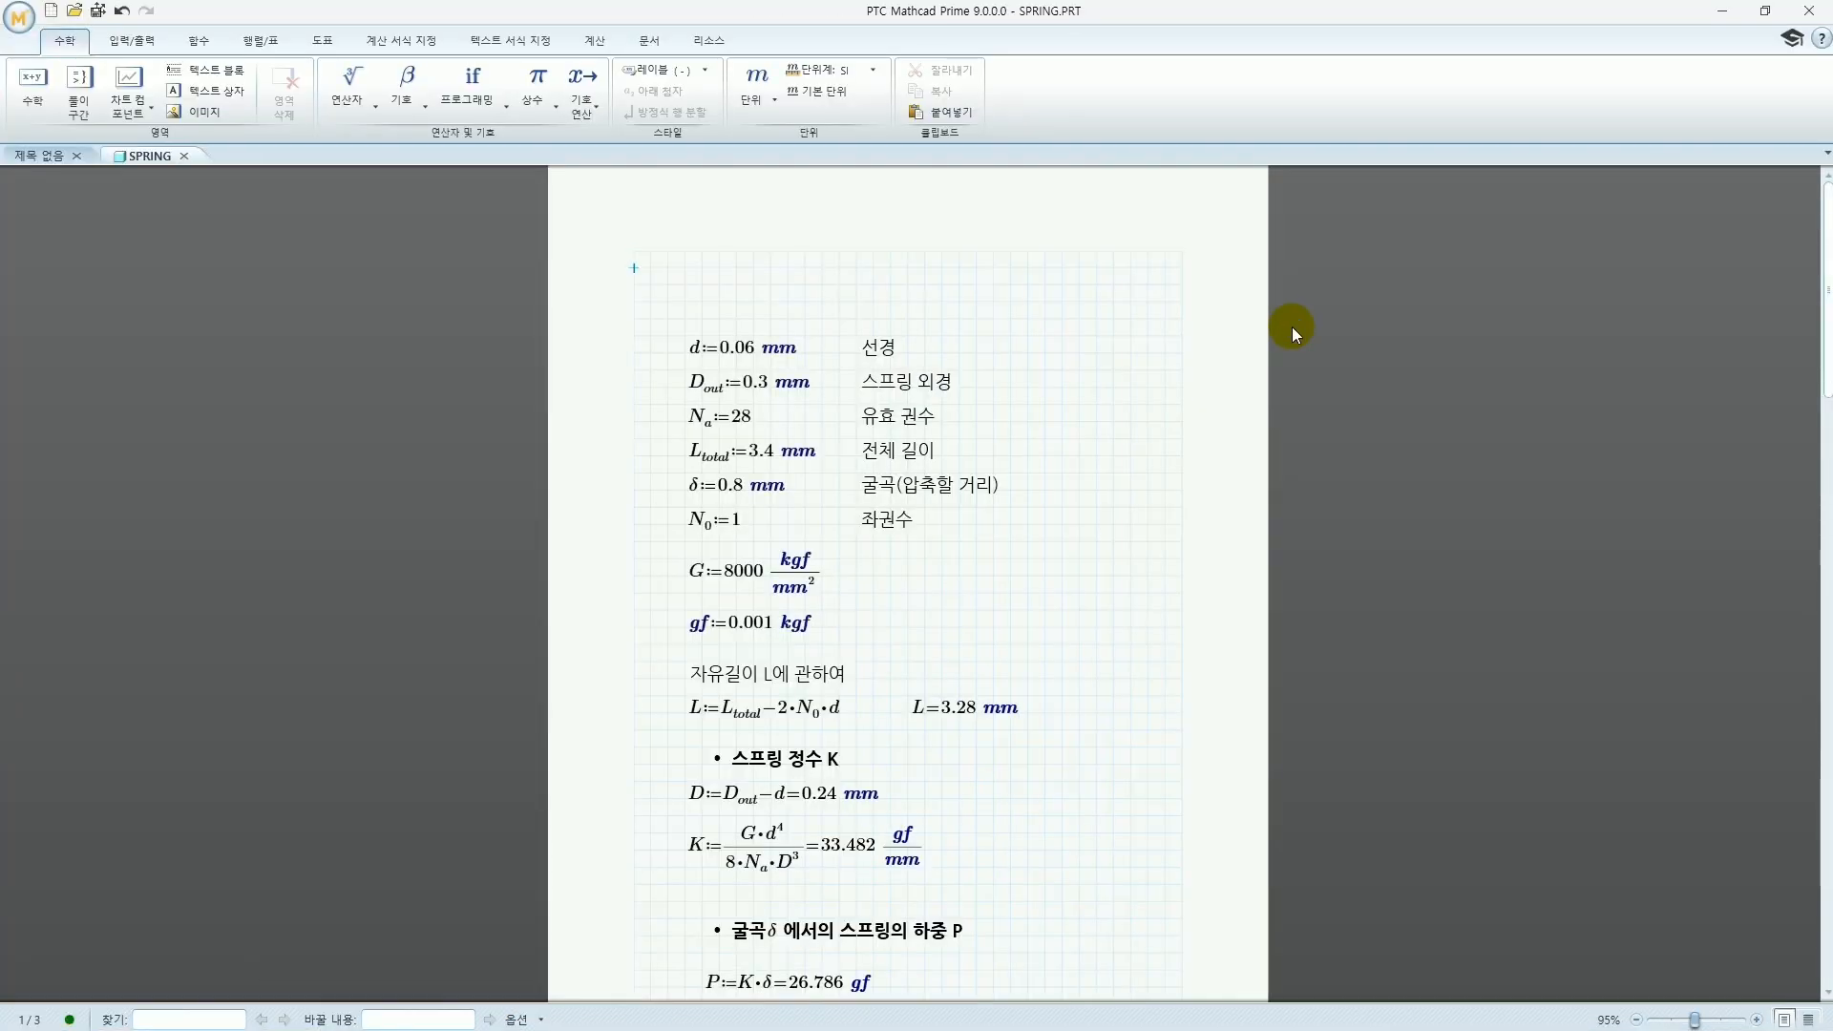
pyautogui.scroll(-10, 1056, 388)
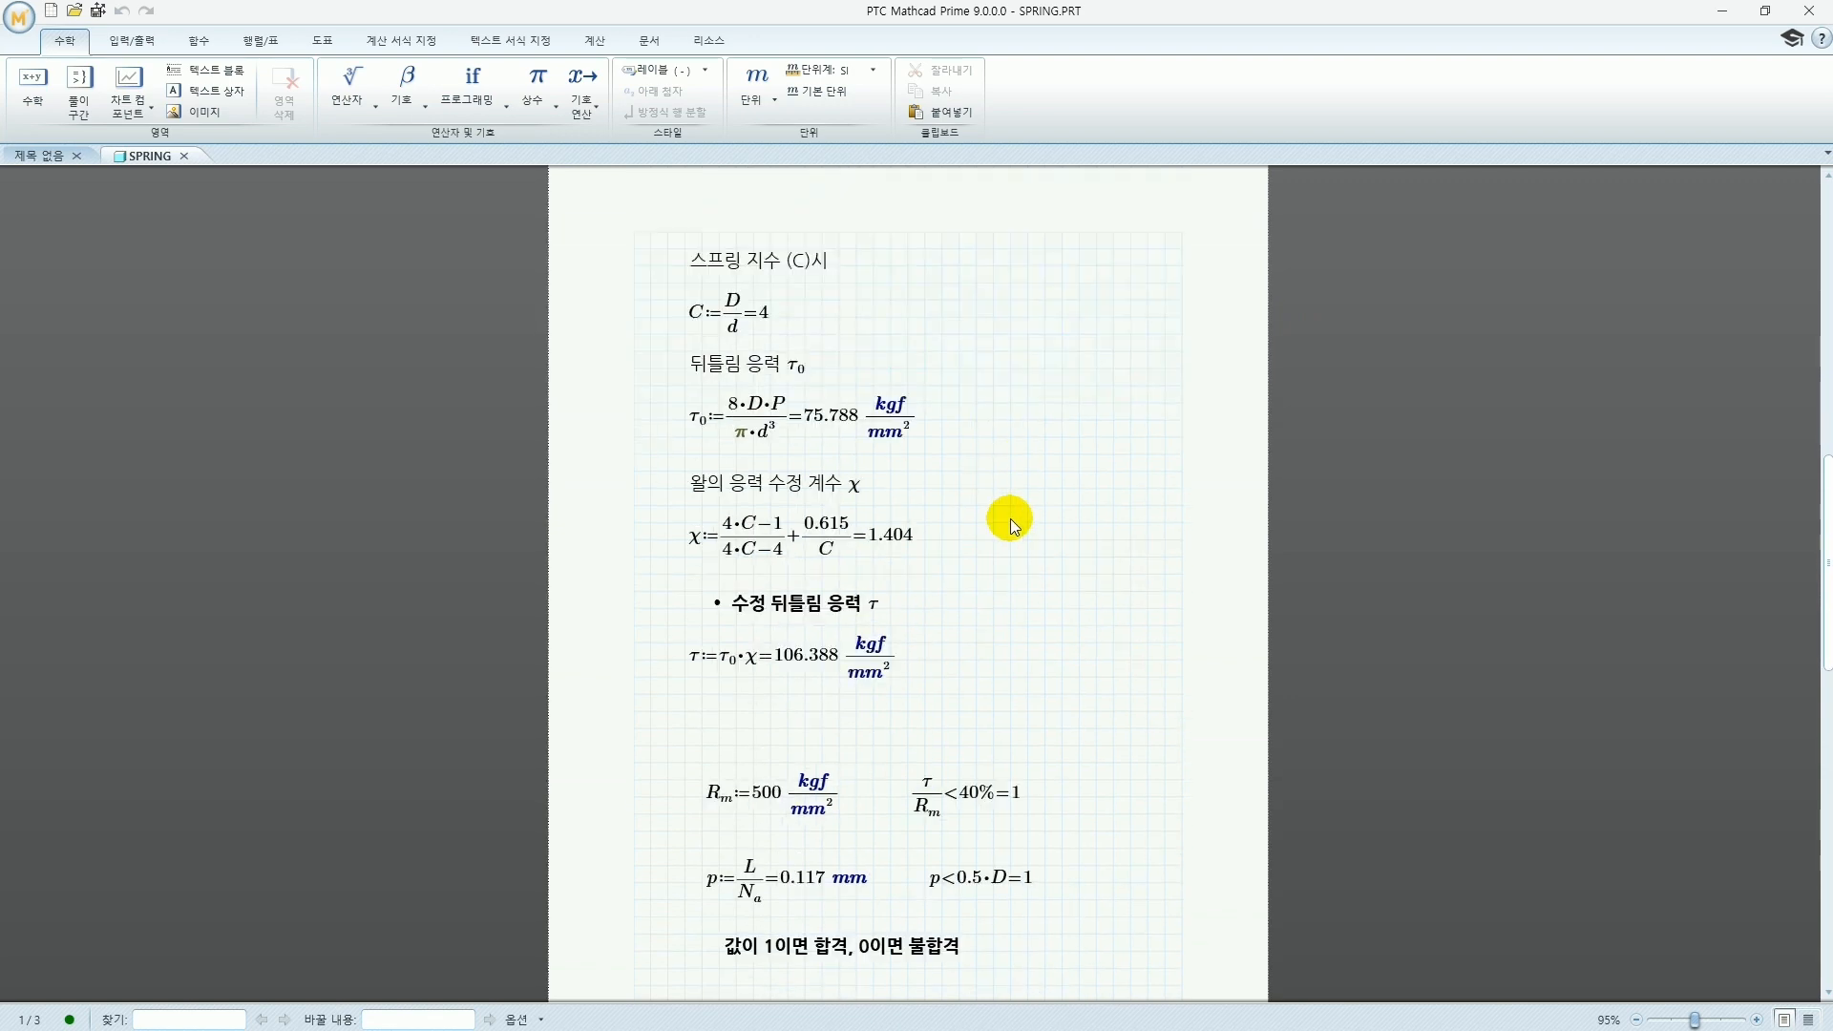
pyautogui.scroll(-12, 1010, 519)
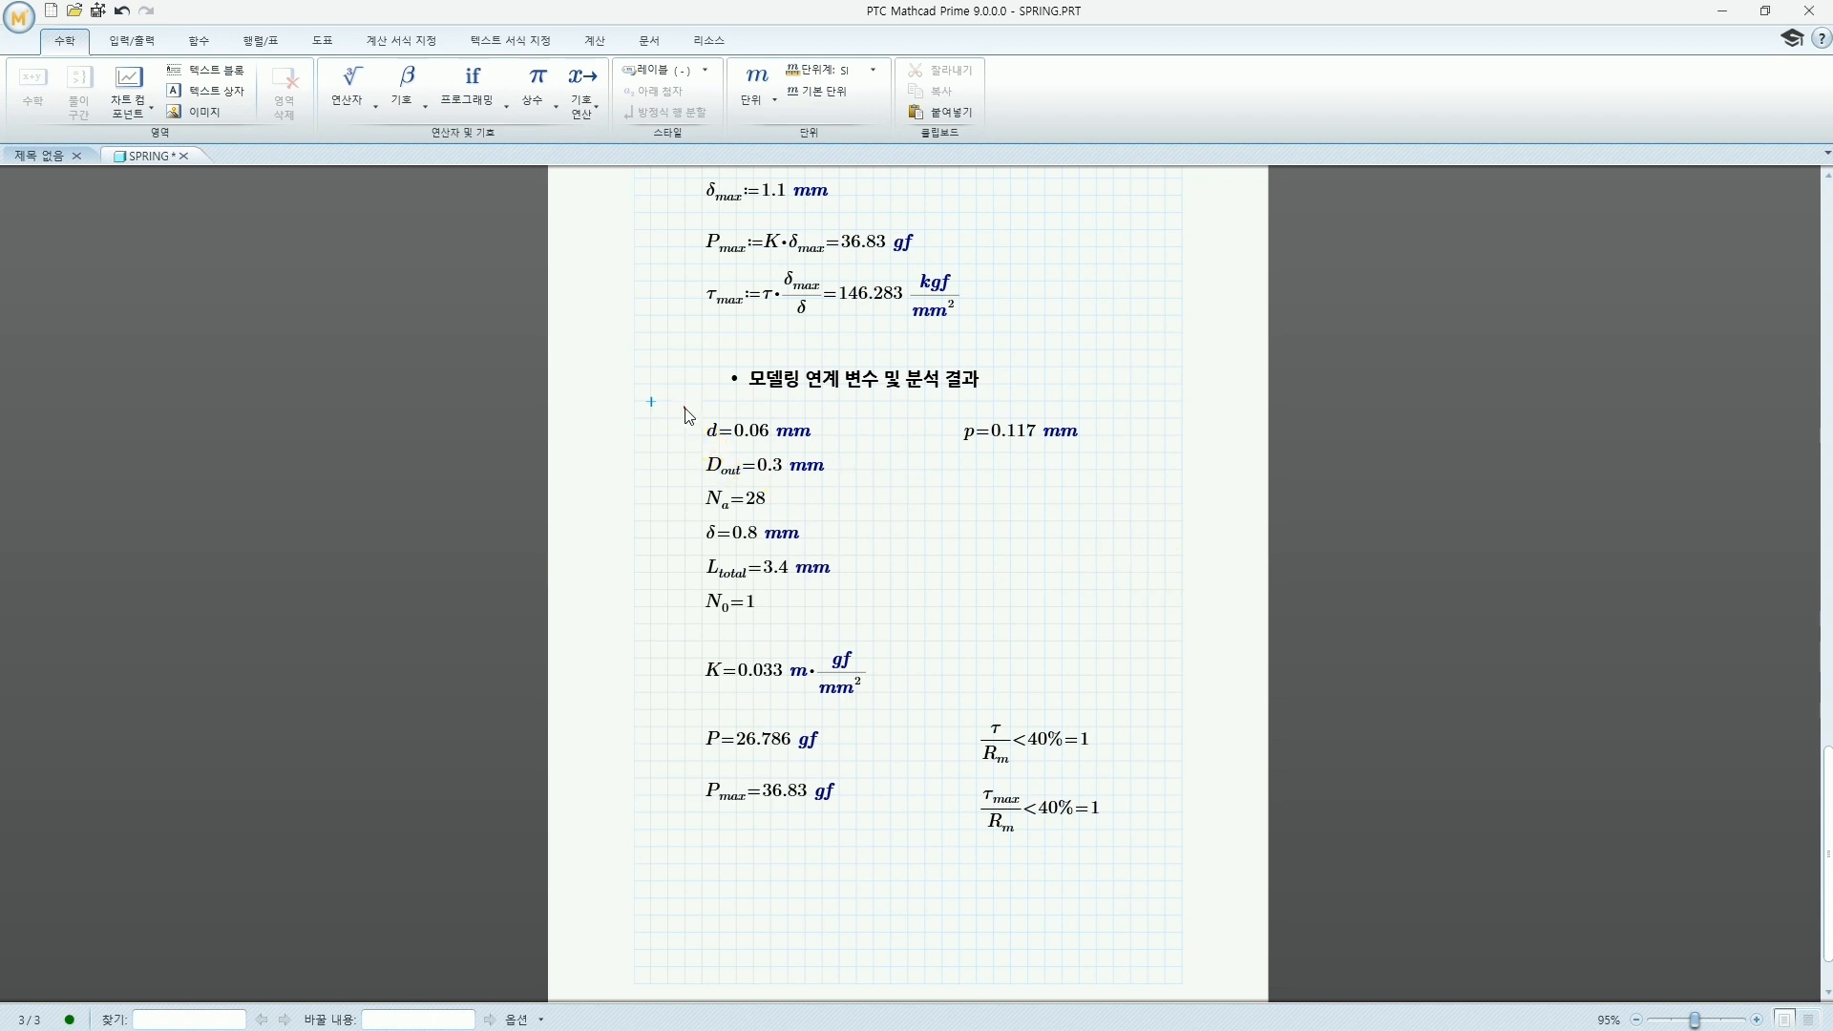
pyautogui.moveTo(687, 408); pyautogui.dragTo(1097, 628)
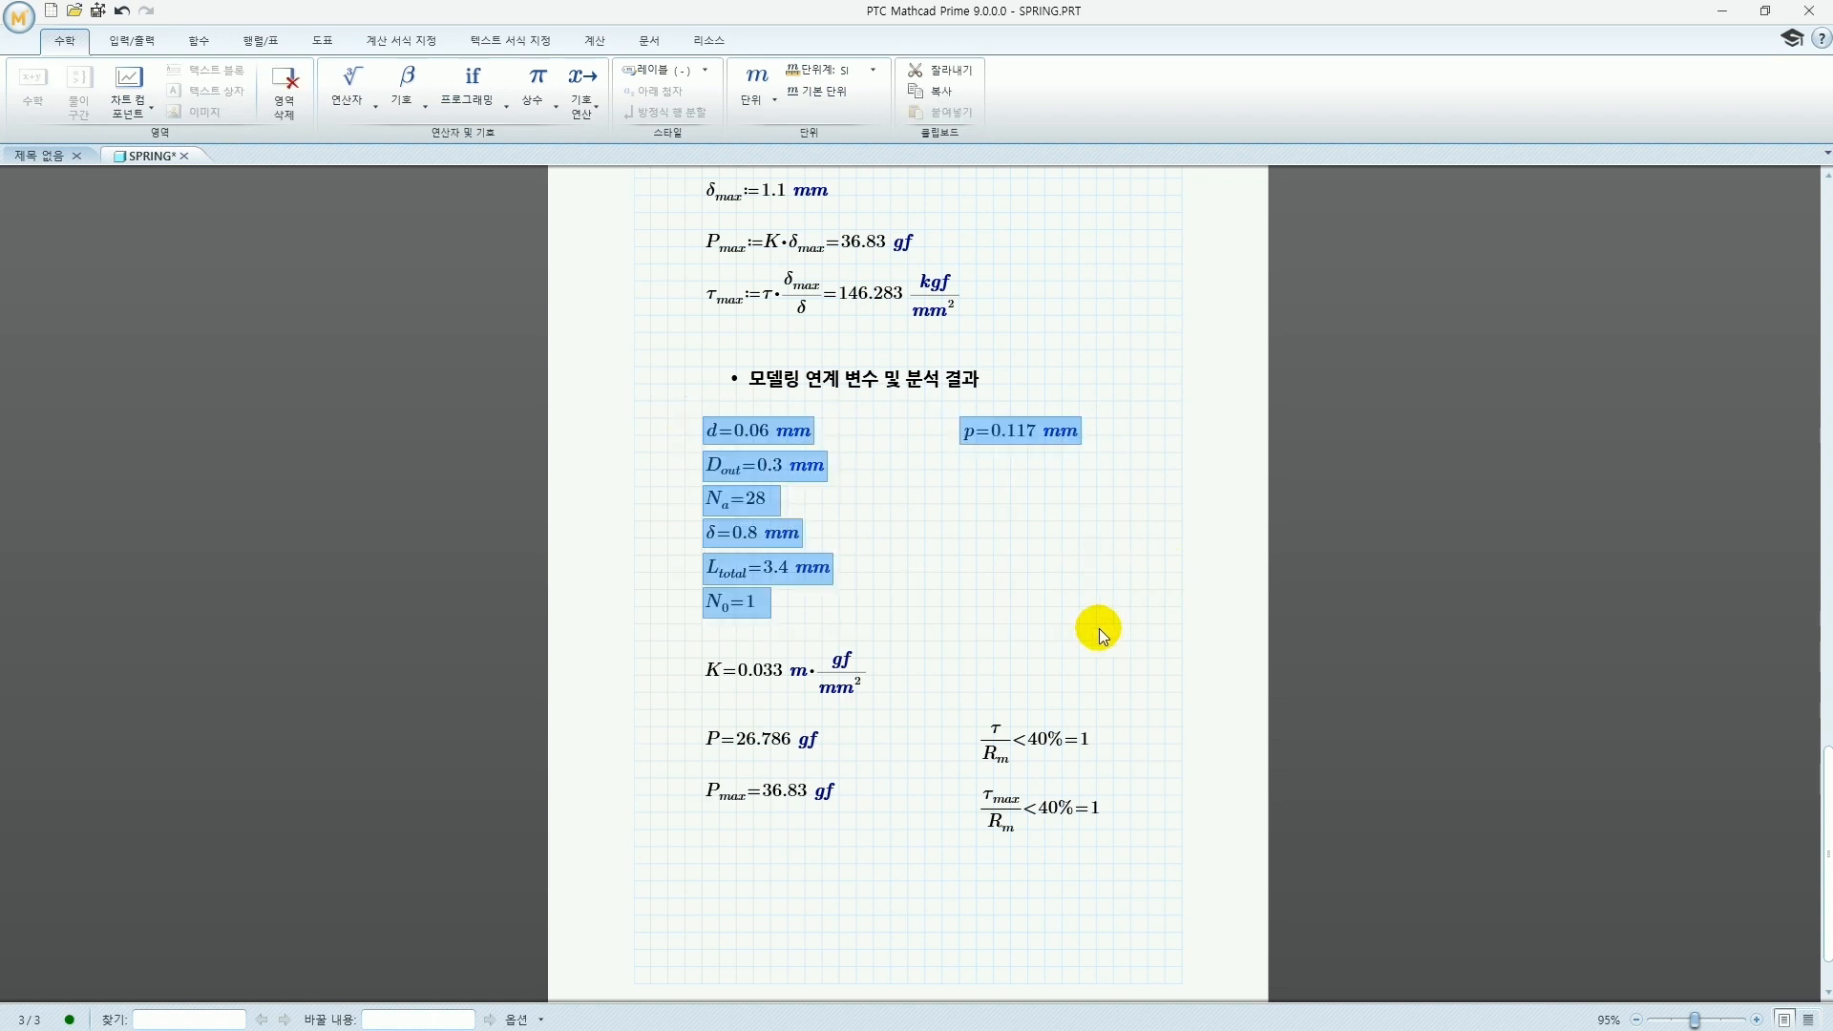
pyautogui.click(127, 43)
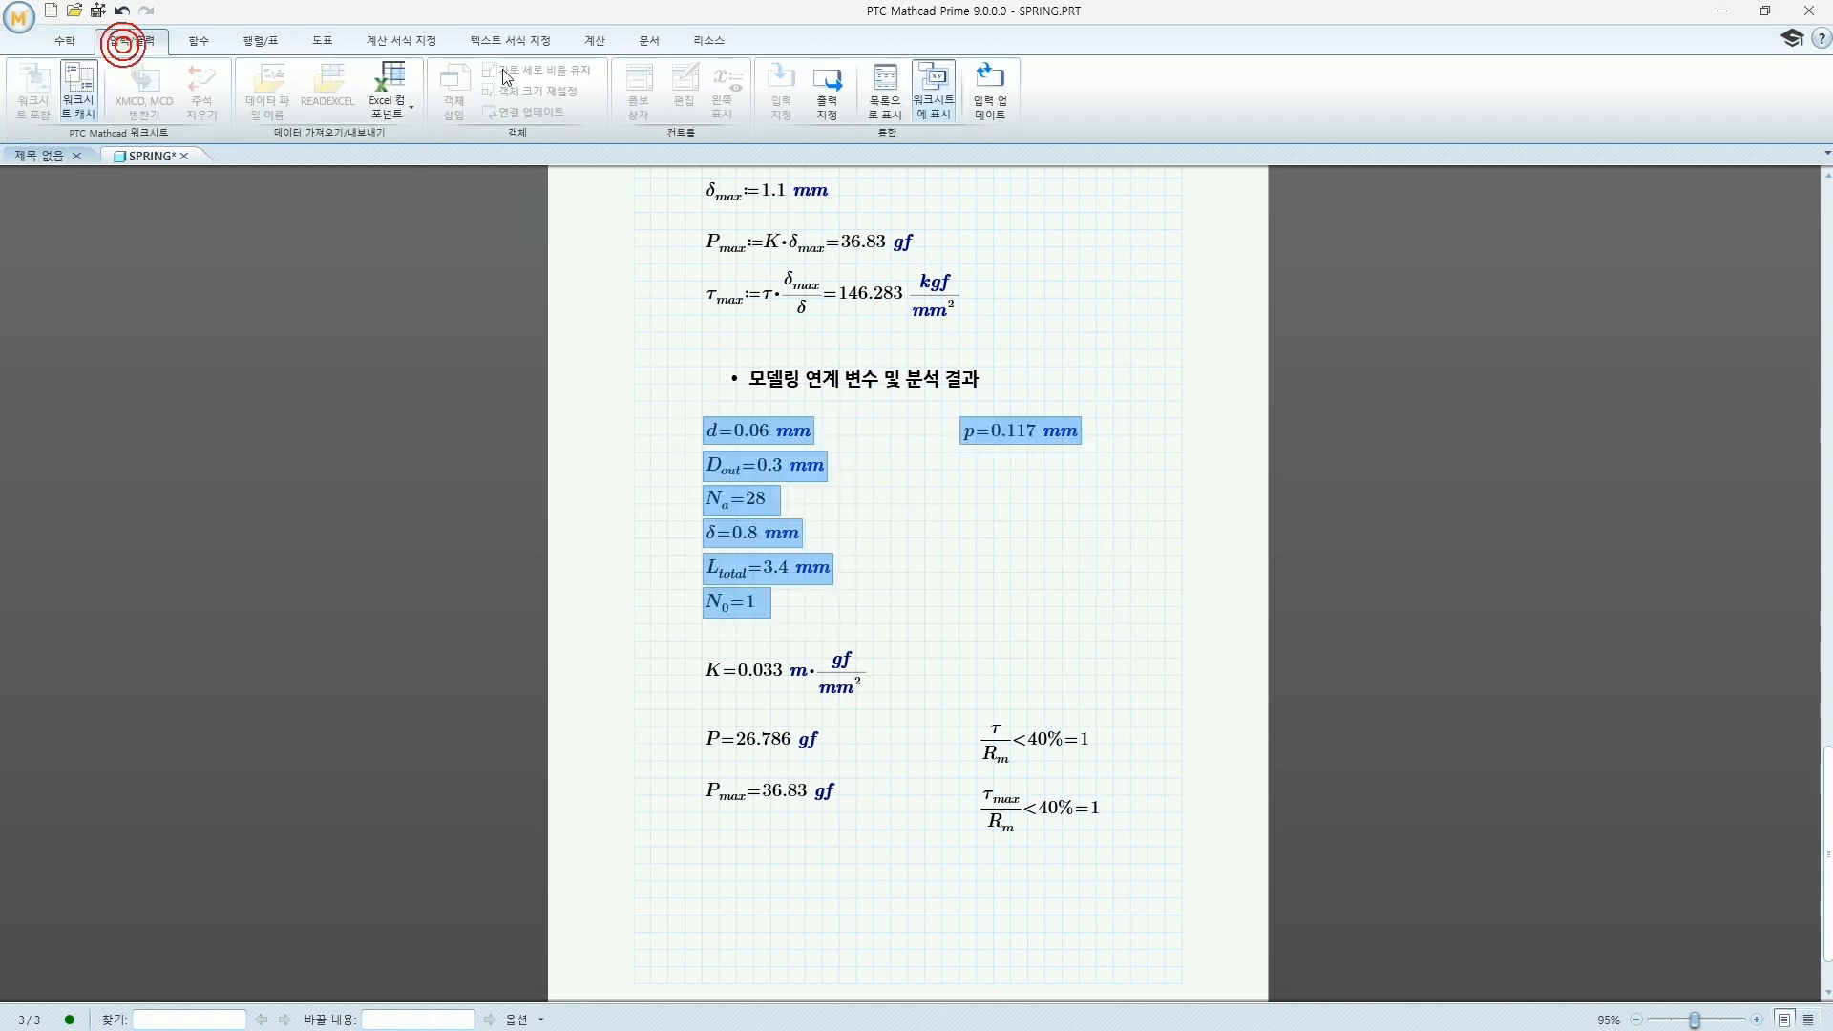
pyautogui.click(831, 108)
pyautogui.click(1097, 521)
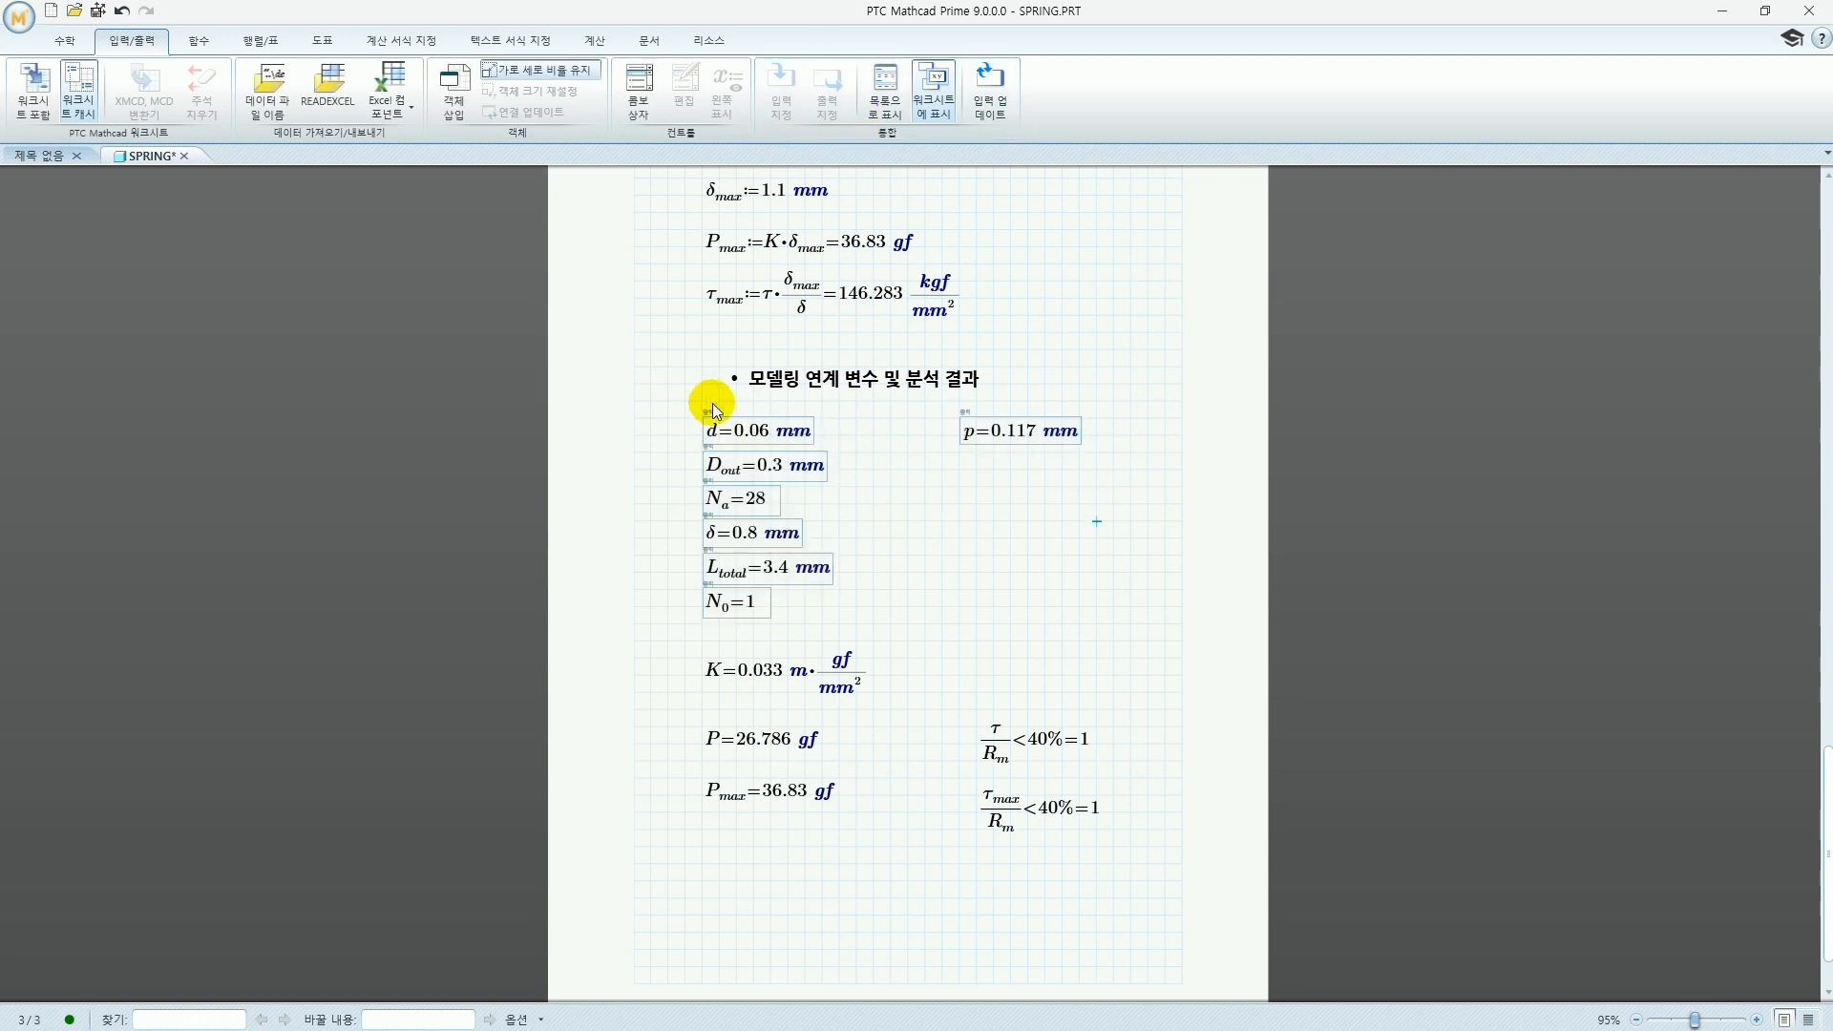
# Show the assigned outputs as a list and set the aliases of d, p, D_out and N_a to d, p, dout and na
pyautogui.click(885, 84)
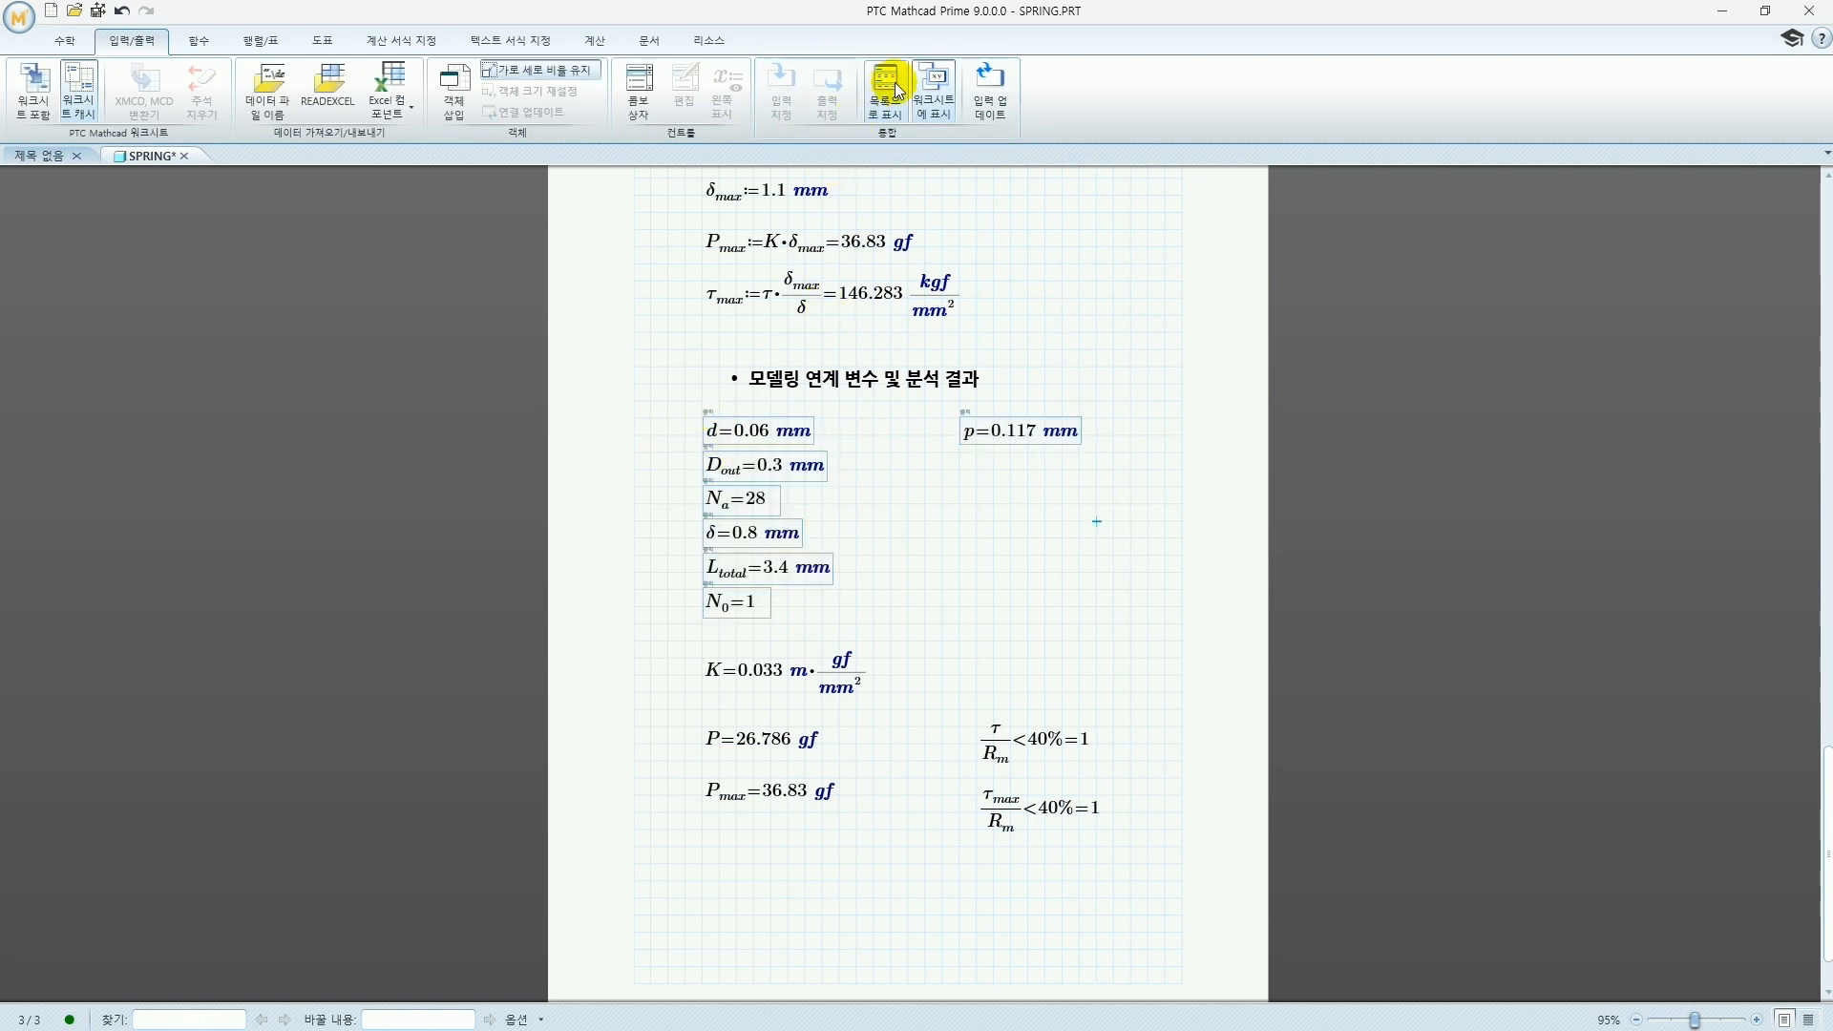
pyautogui.moveTo(1282, 241); pyautogui.dragTo(1280, 220)
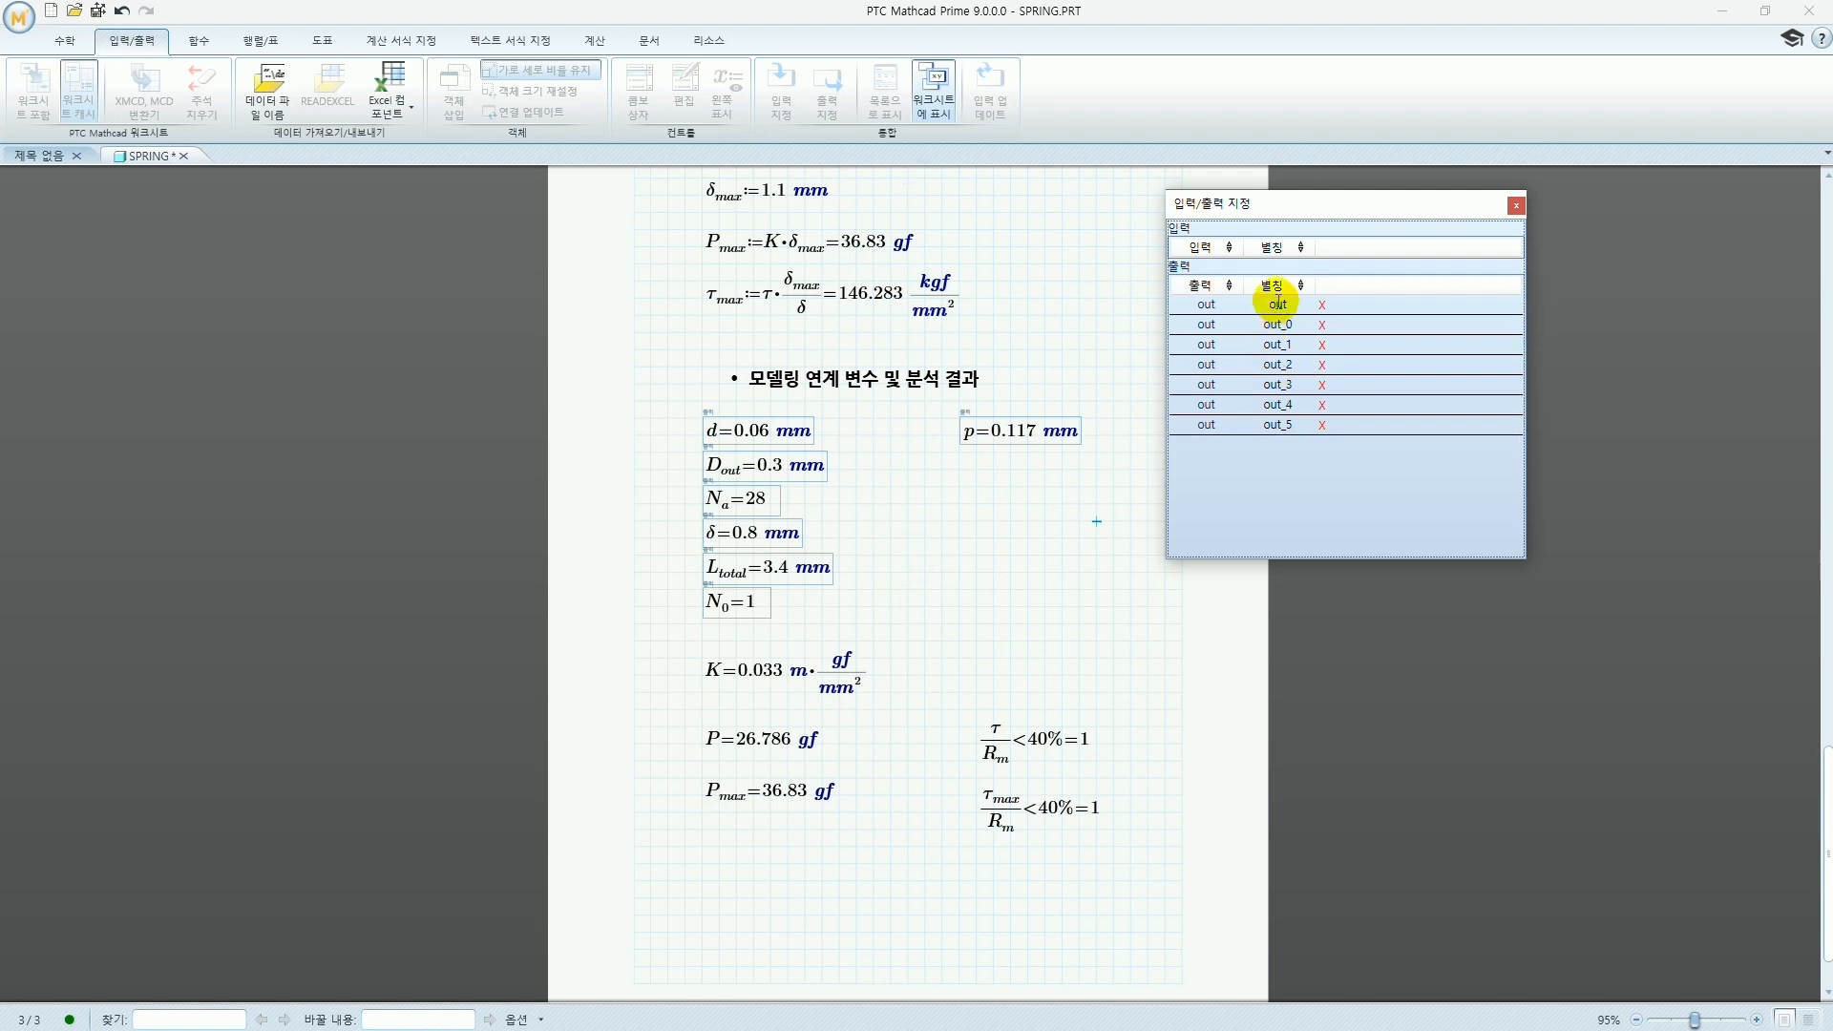
pyautogui.click(1277, 303)
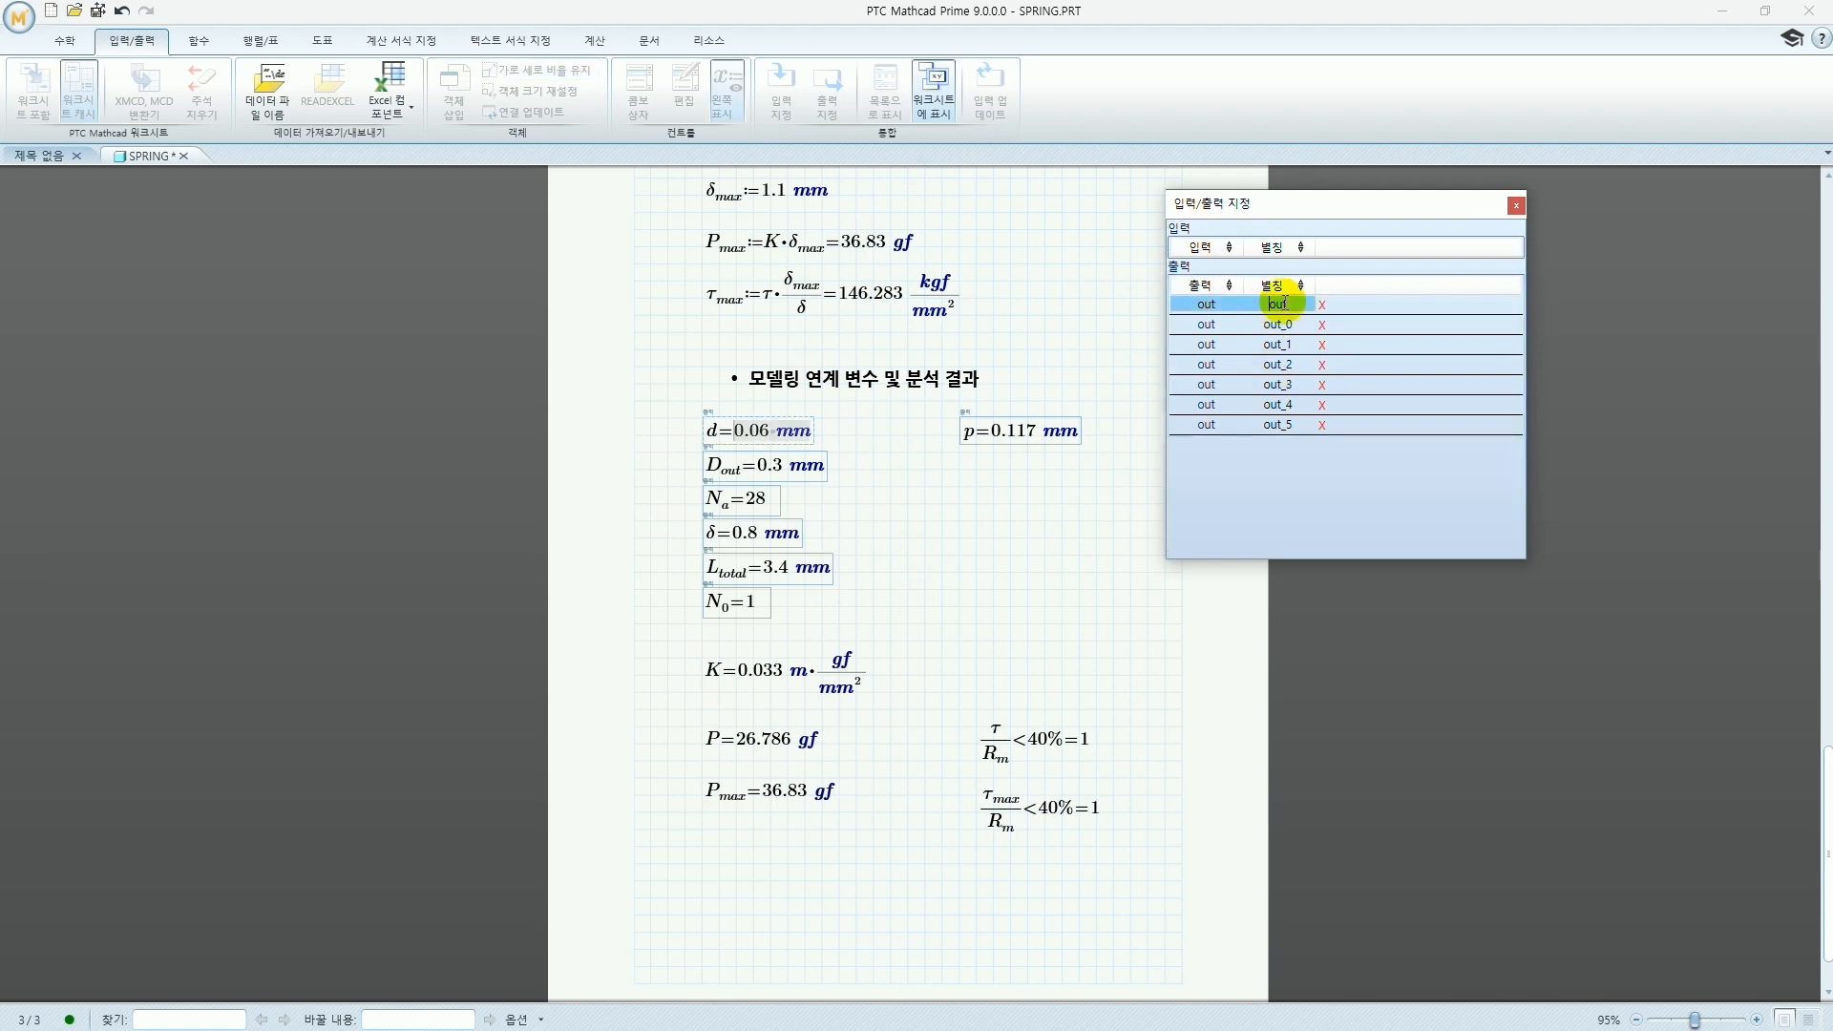
pyautogui.click(1281, 324)
pyautogui.click(1292, 343)
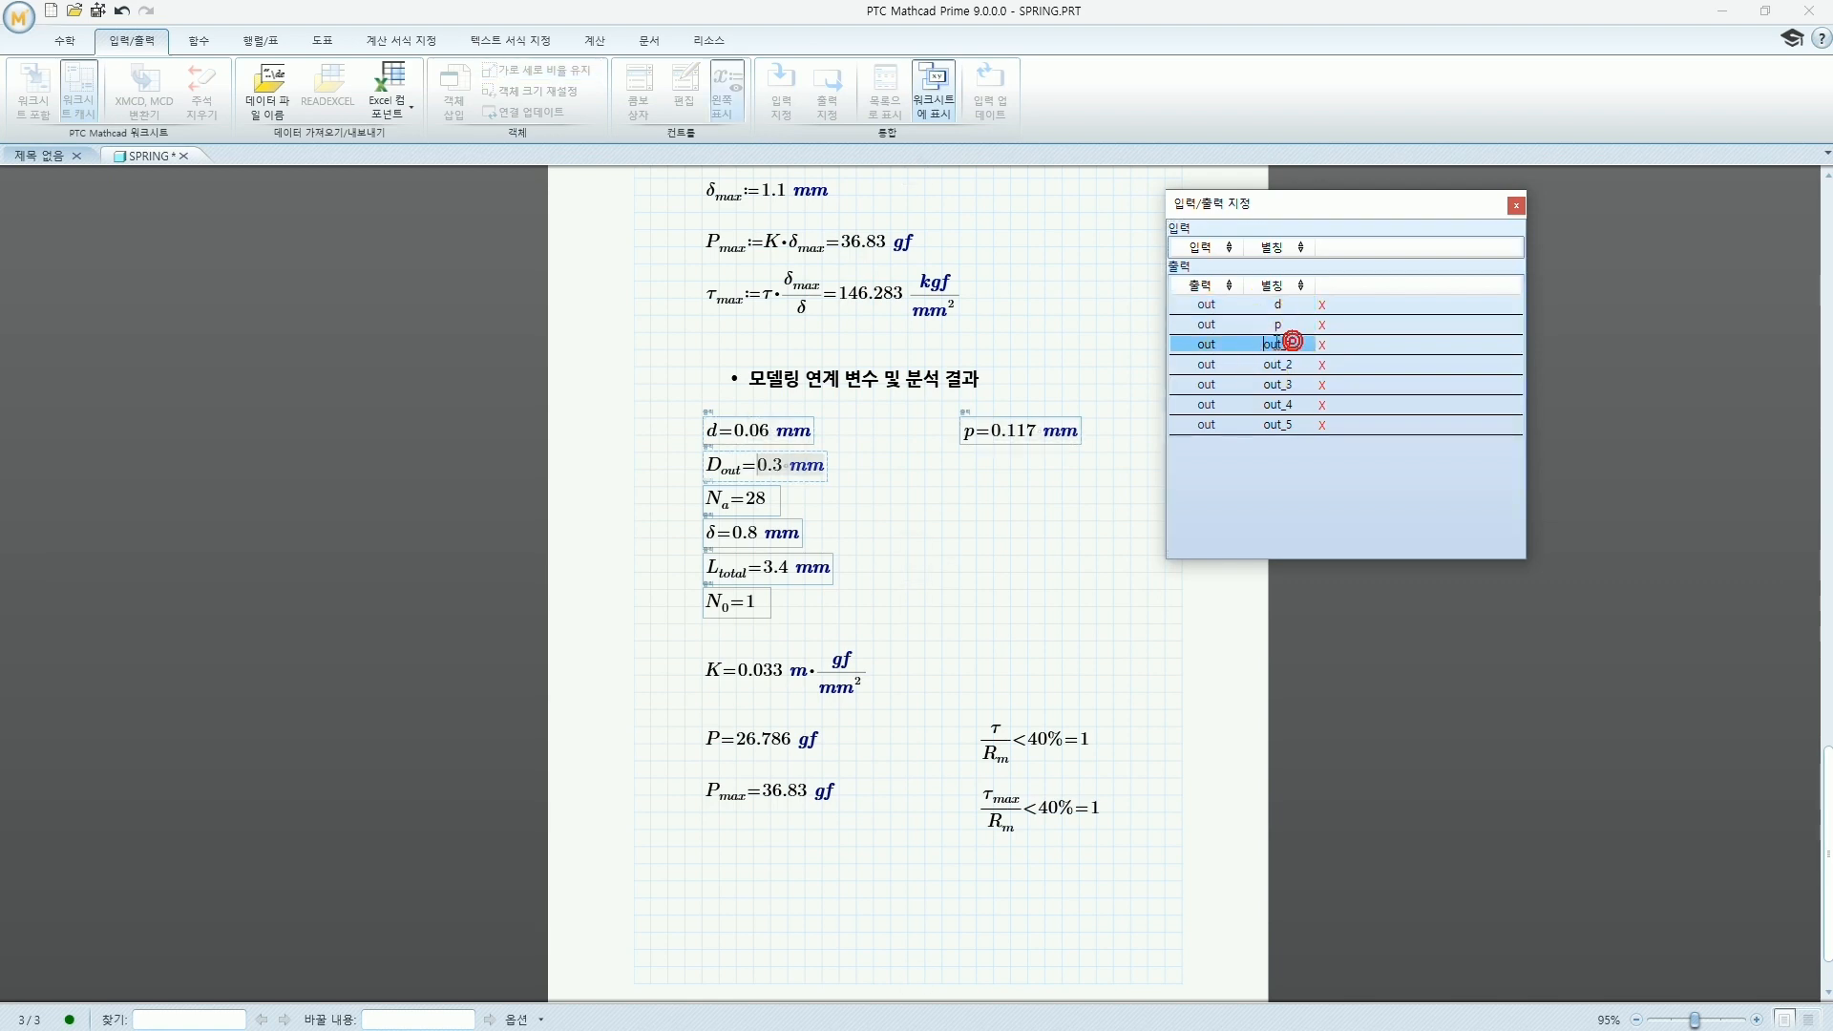
pyautogui.write('dout')
pyautogui.click(1268, 364)
pyautogui.write('na')
# Set the aliases of the δ, L_total and N_0 outputs to s, ltotal and n0, and close the list
pyautogui.click(1266, 385)
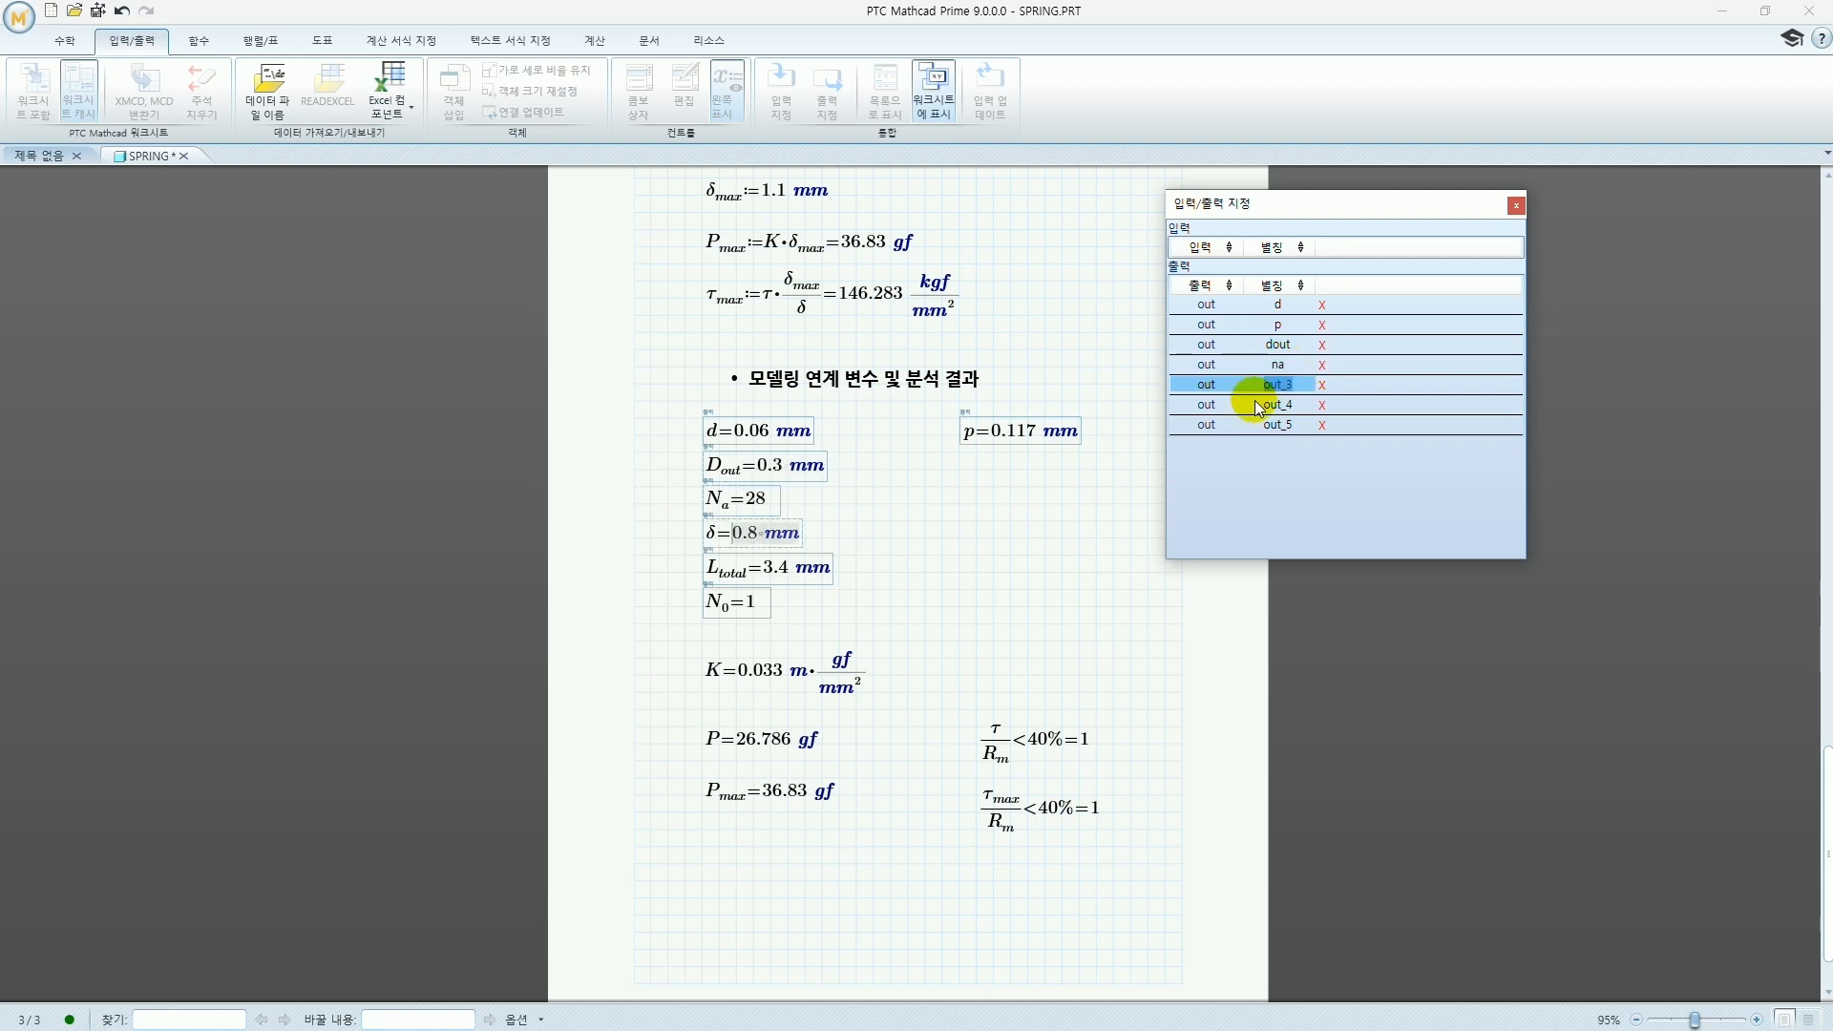
pyautogui.write('s')
pyautogui.click(1265, 405)
pyautogui.write('ltotal')
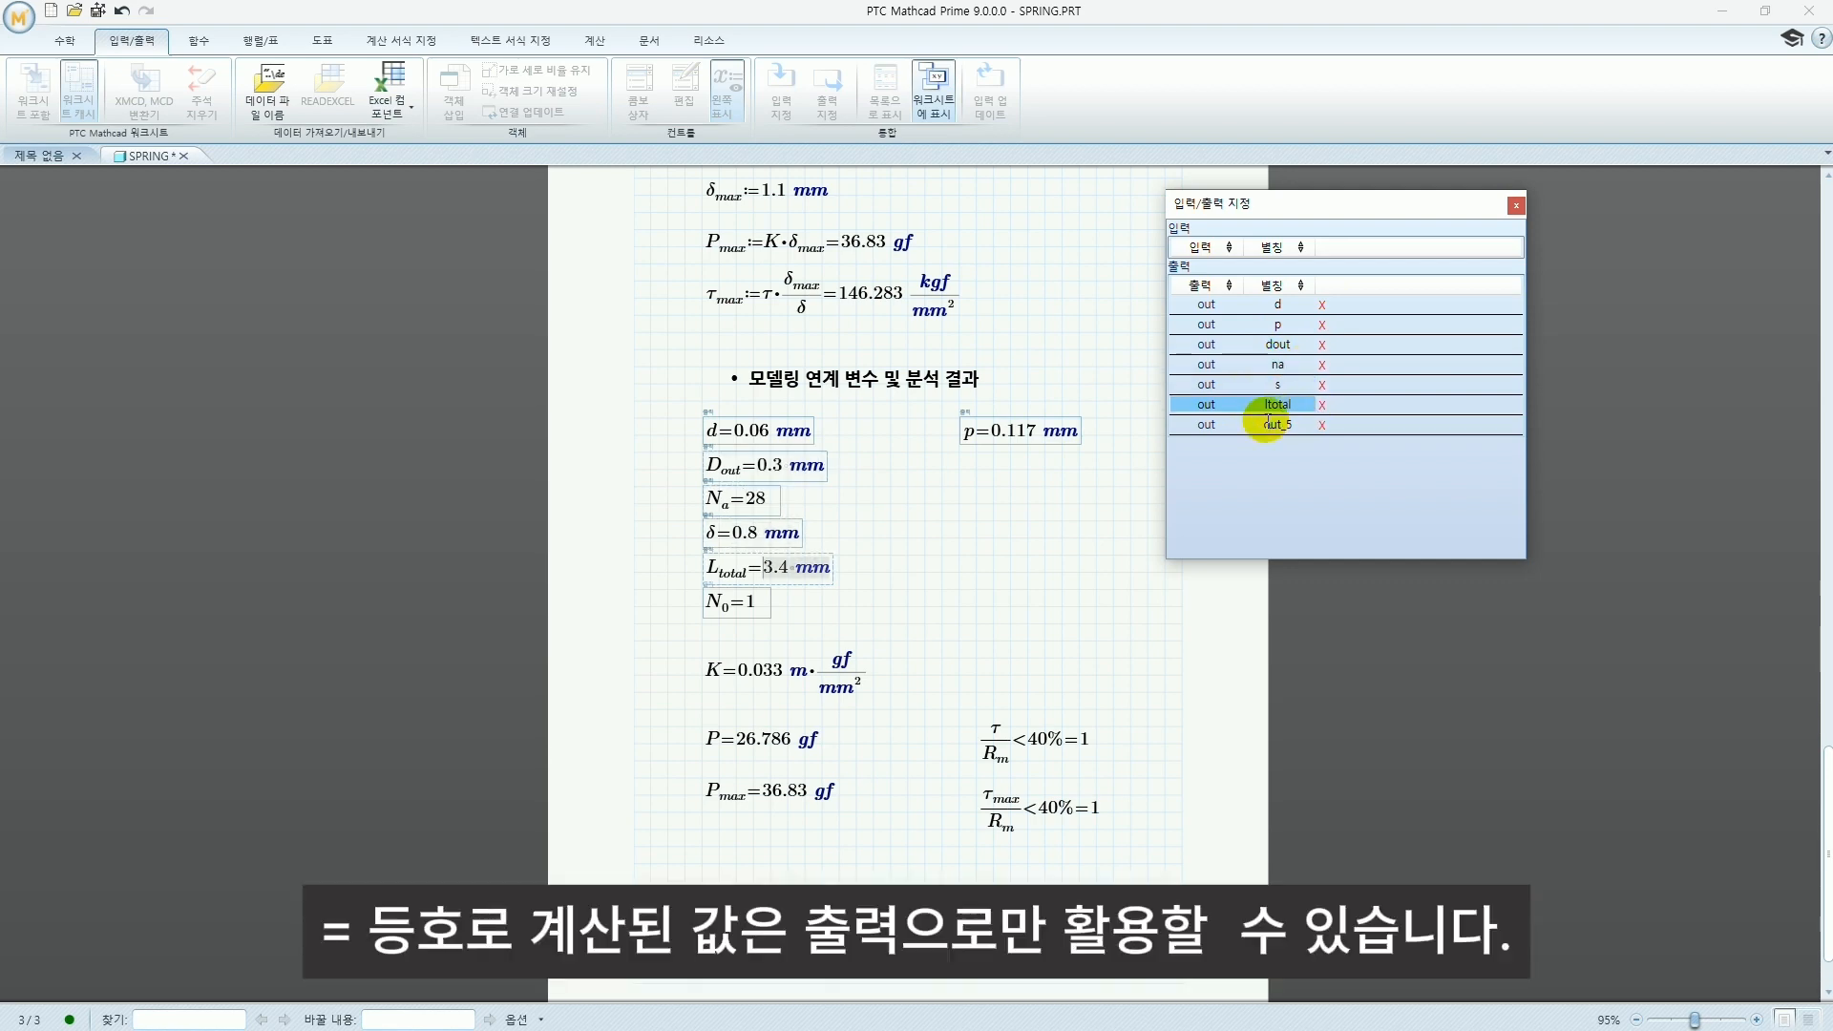
pyautogui.click(1321, 428)
pyautogui.write('n0')
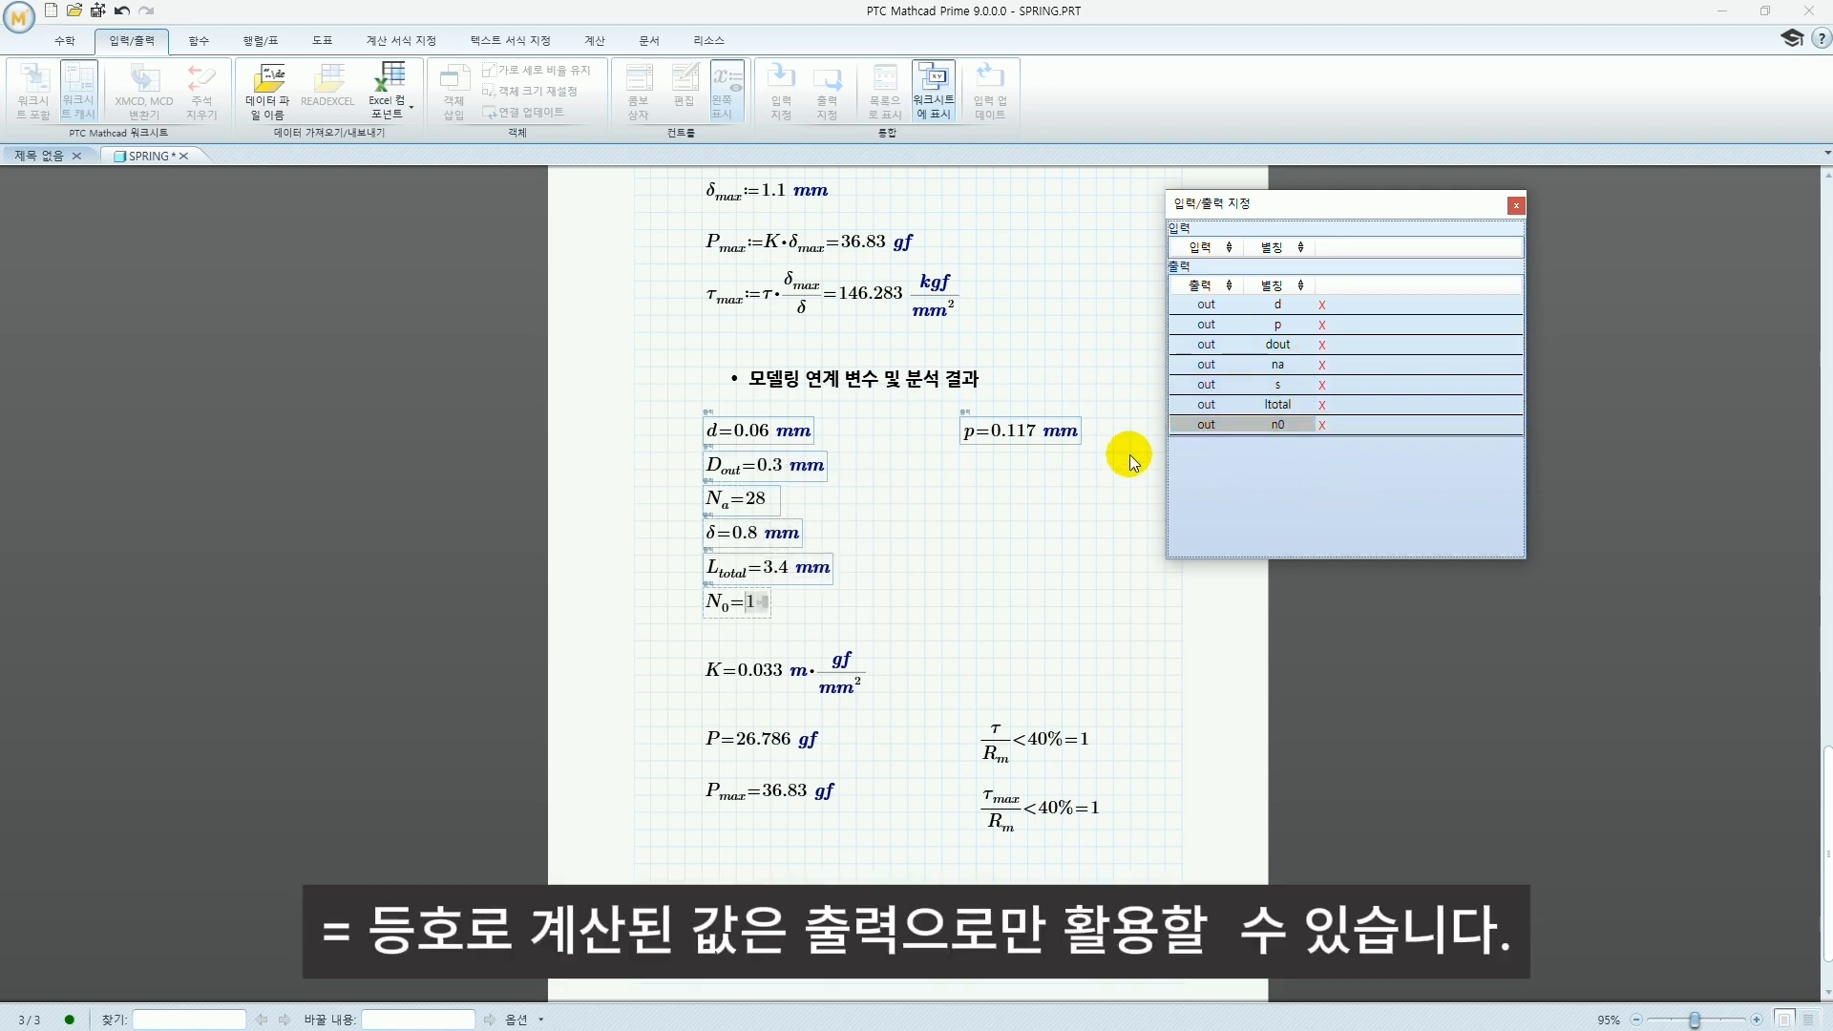
pyautogui.moveTo(1309, 205); pyautogui.dragTo(1036, 271)
pyautogui.click(1580, 314)
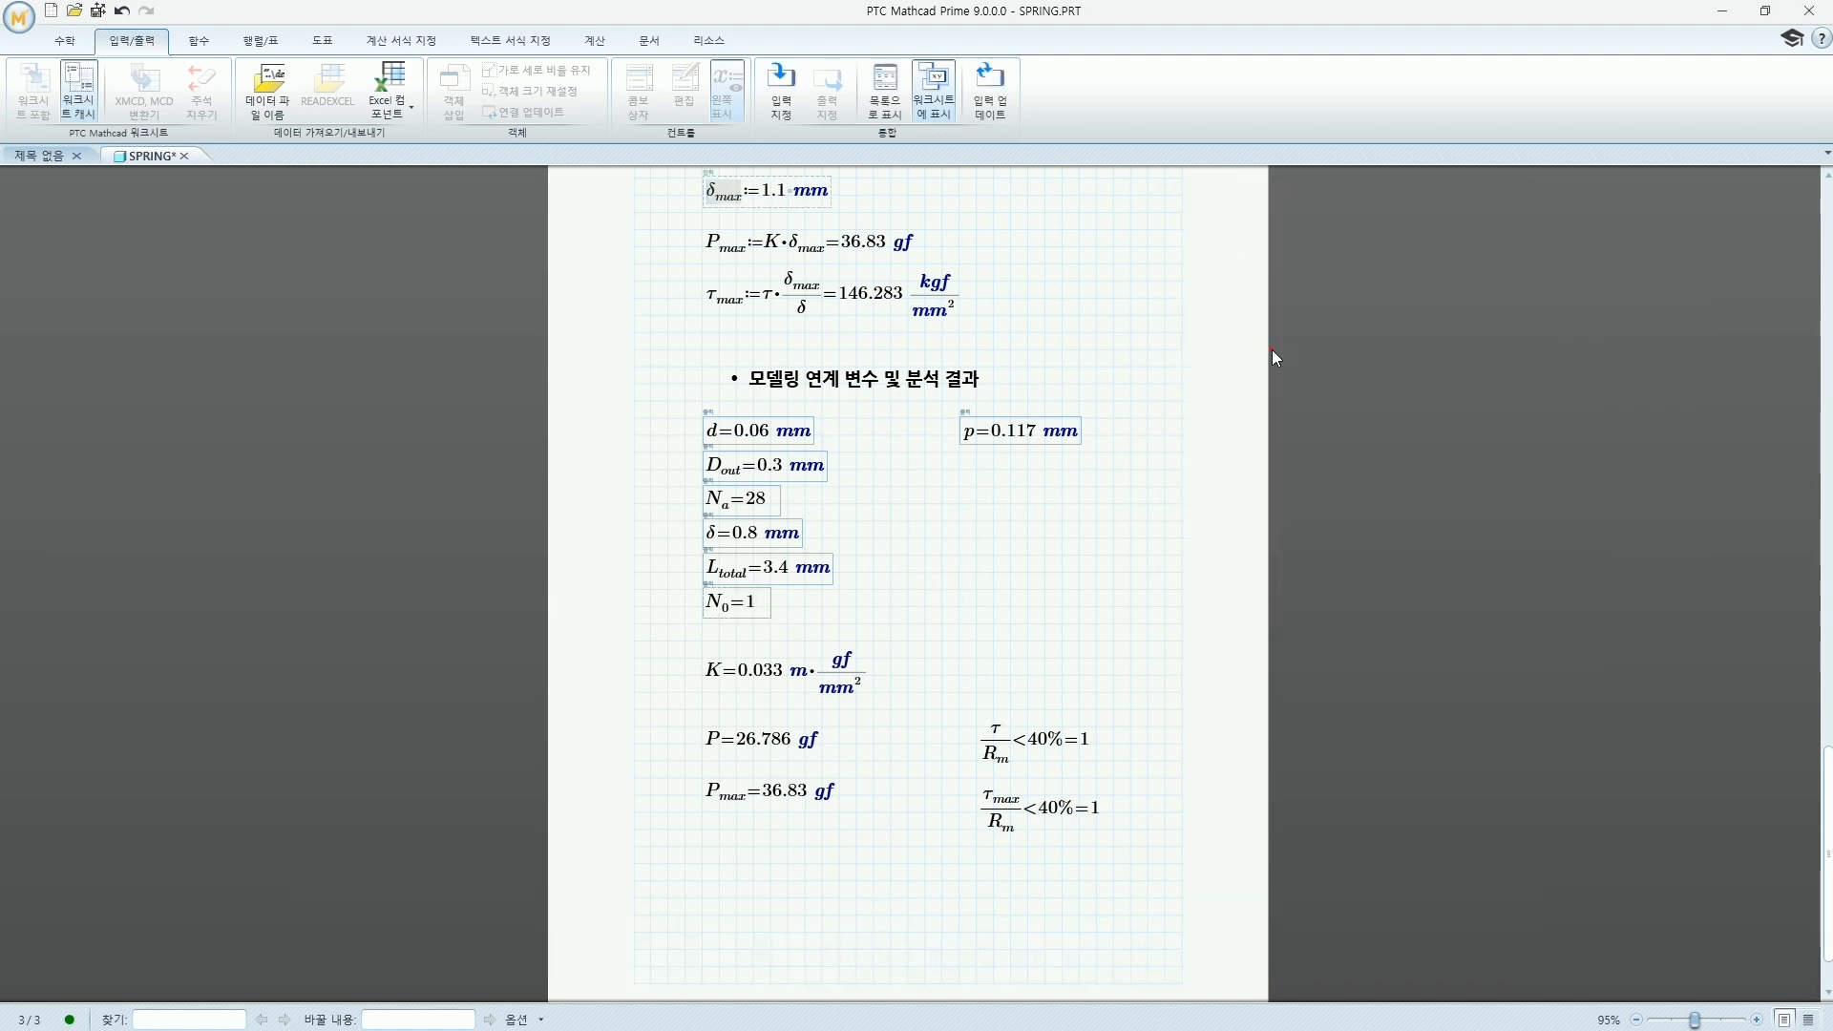
# Save the embedded worksheet and push its values to the spring part, and switch back to Creo Parametric
pyautogui.click(20, 17)
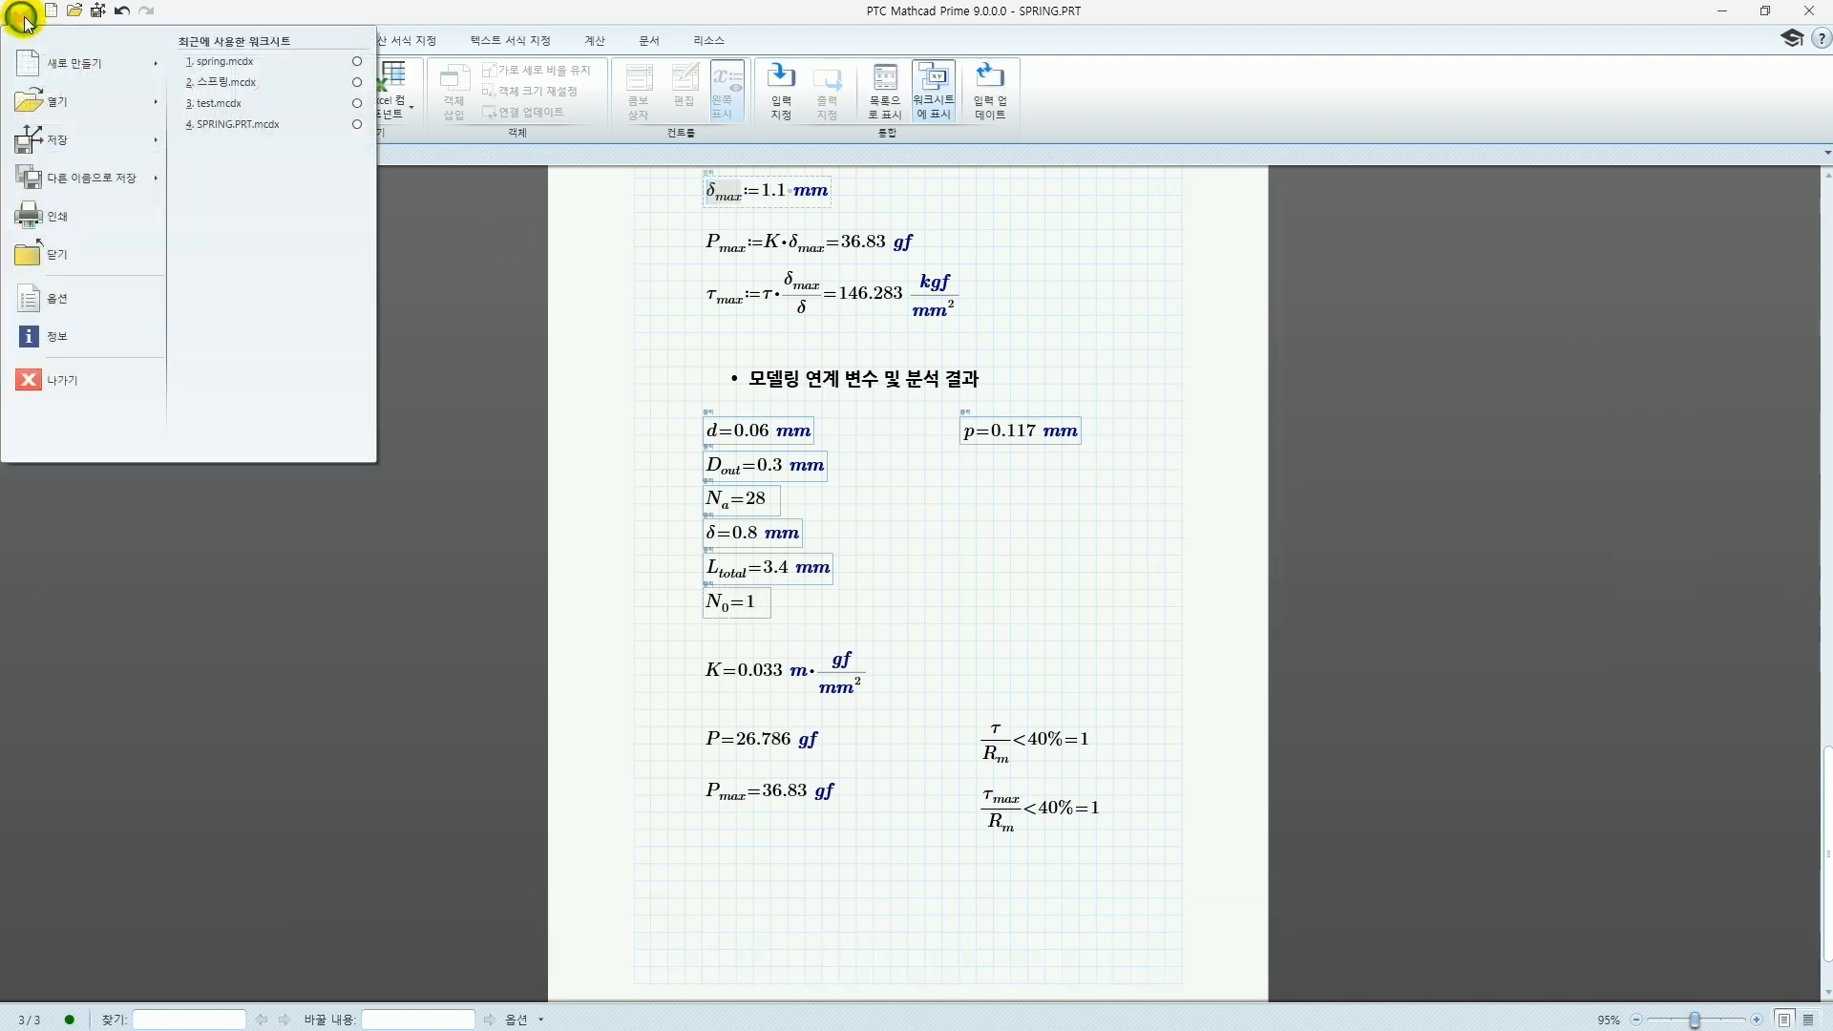
pyautogui.moveTo(91, 153)
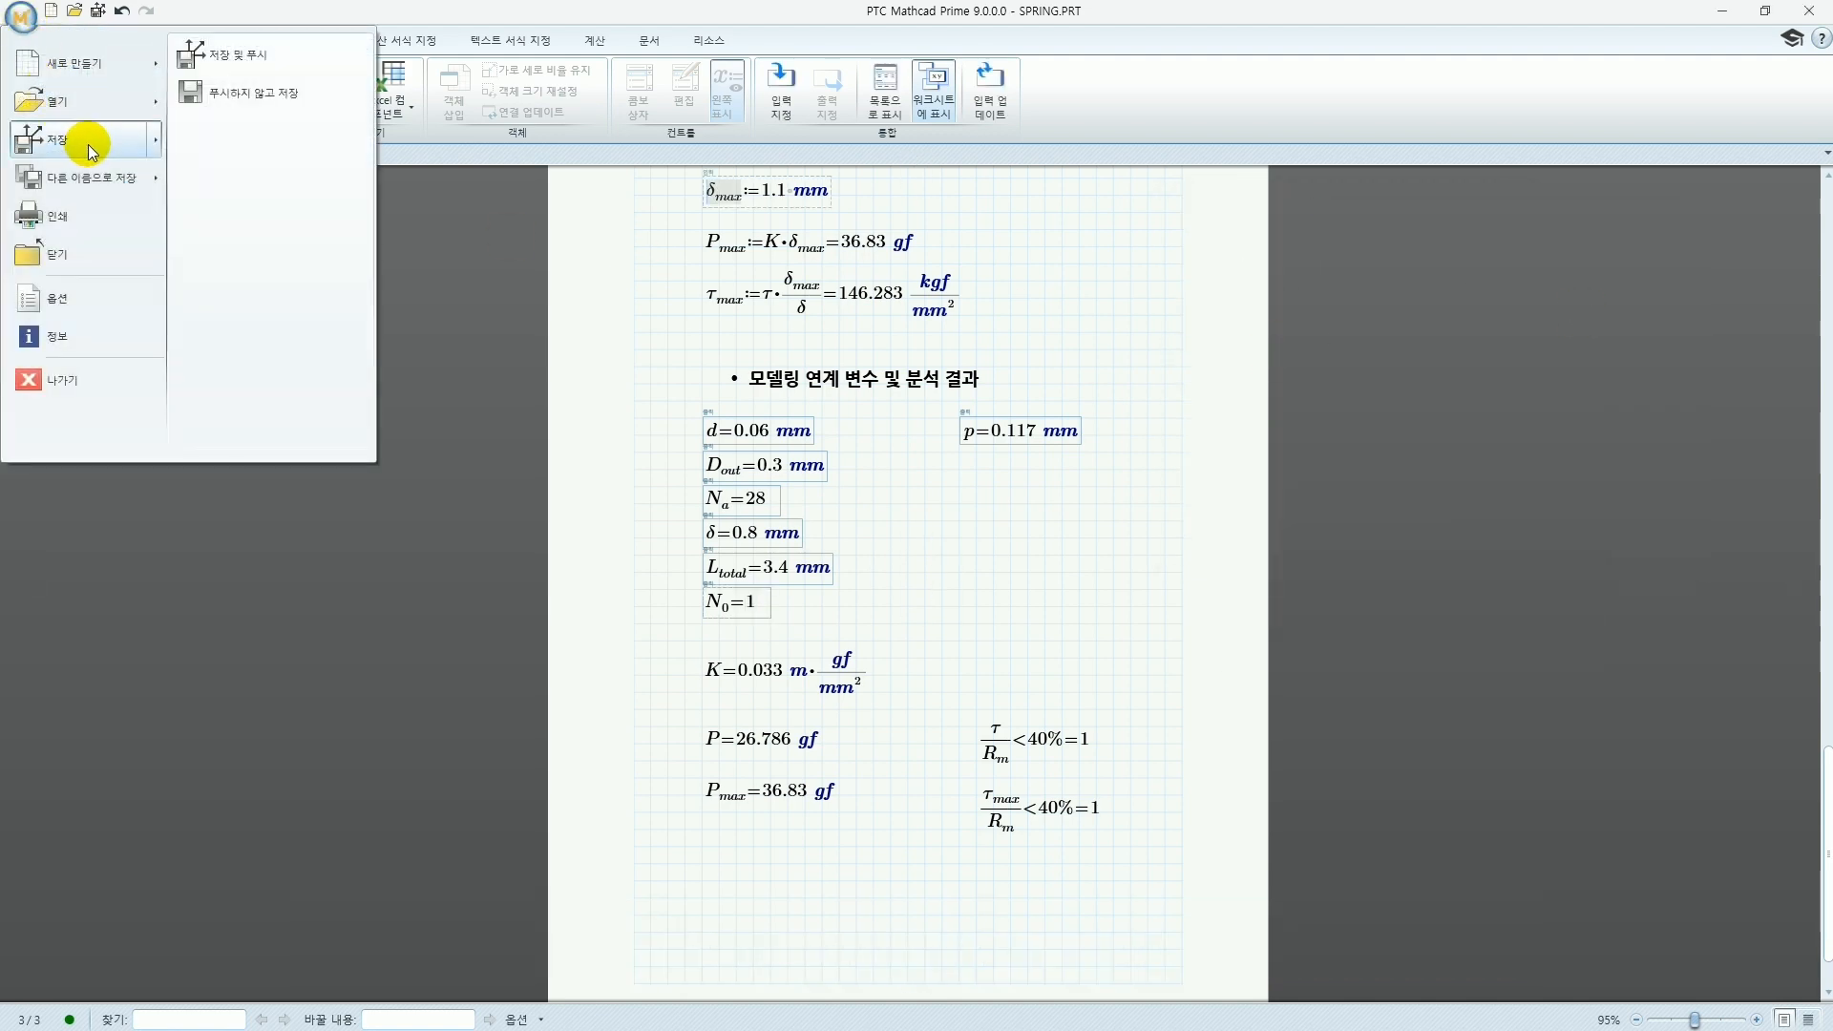
pyautogui.click(260, 55)
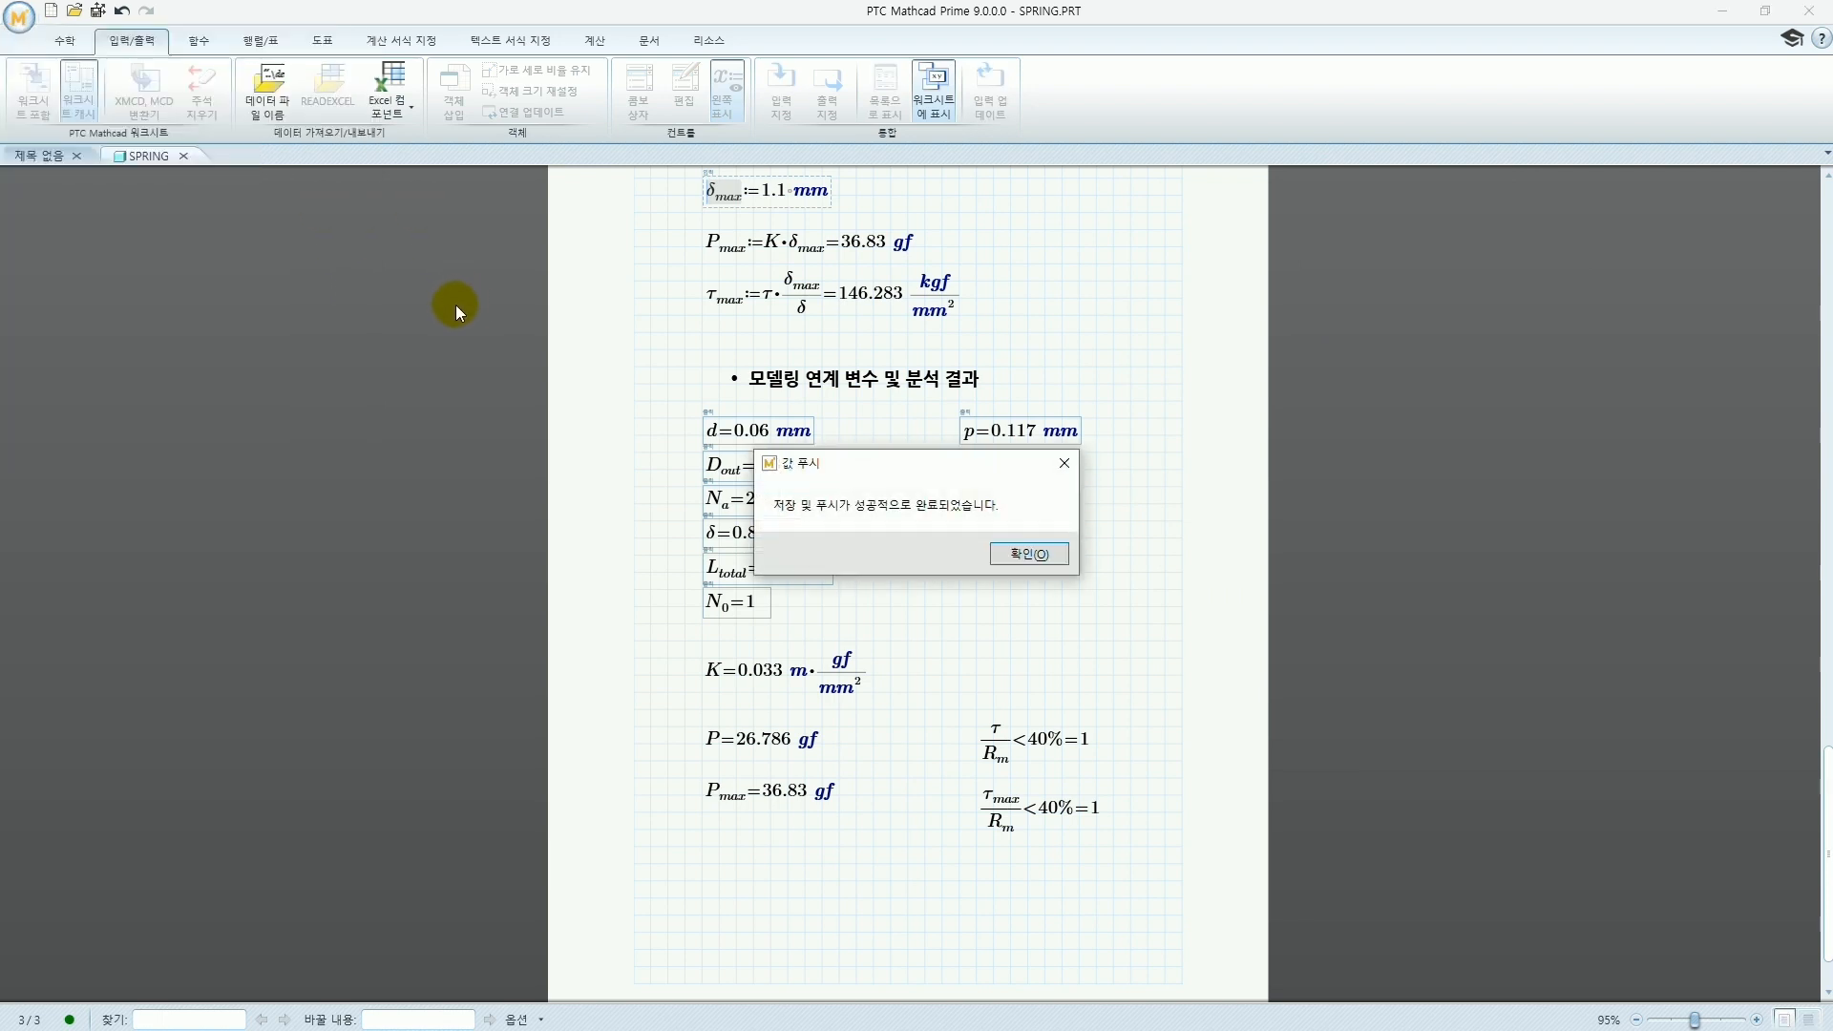
pyautogui.click(1022, 544)
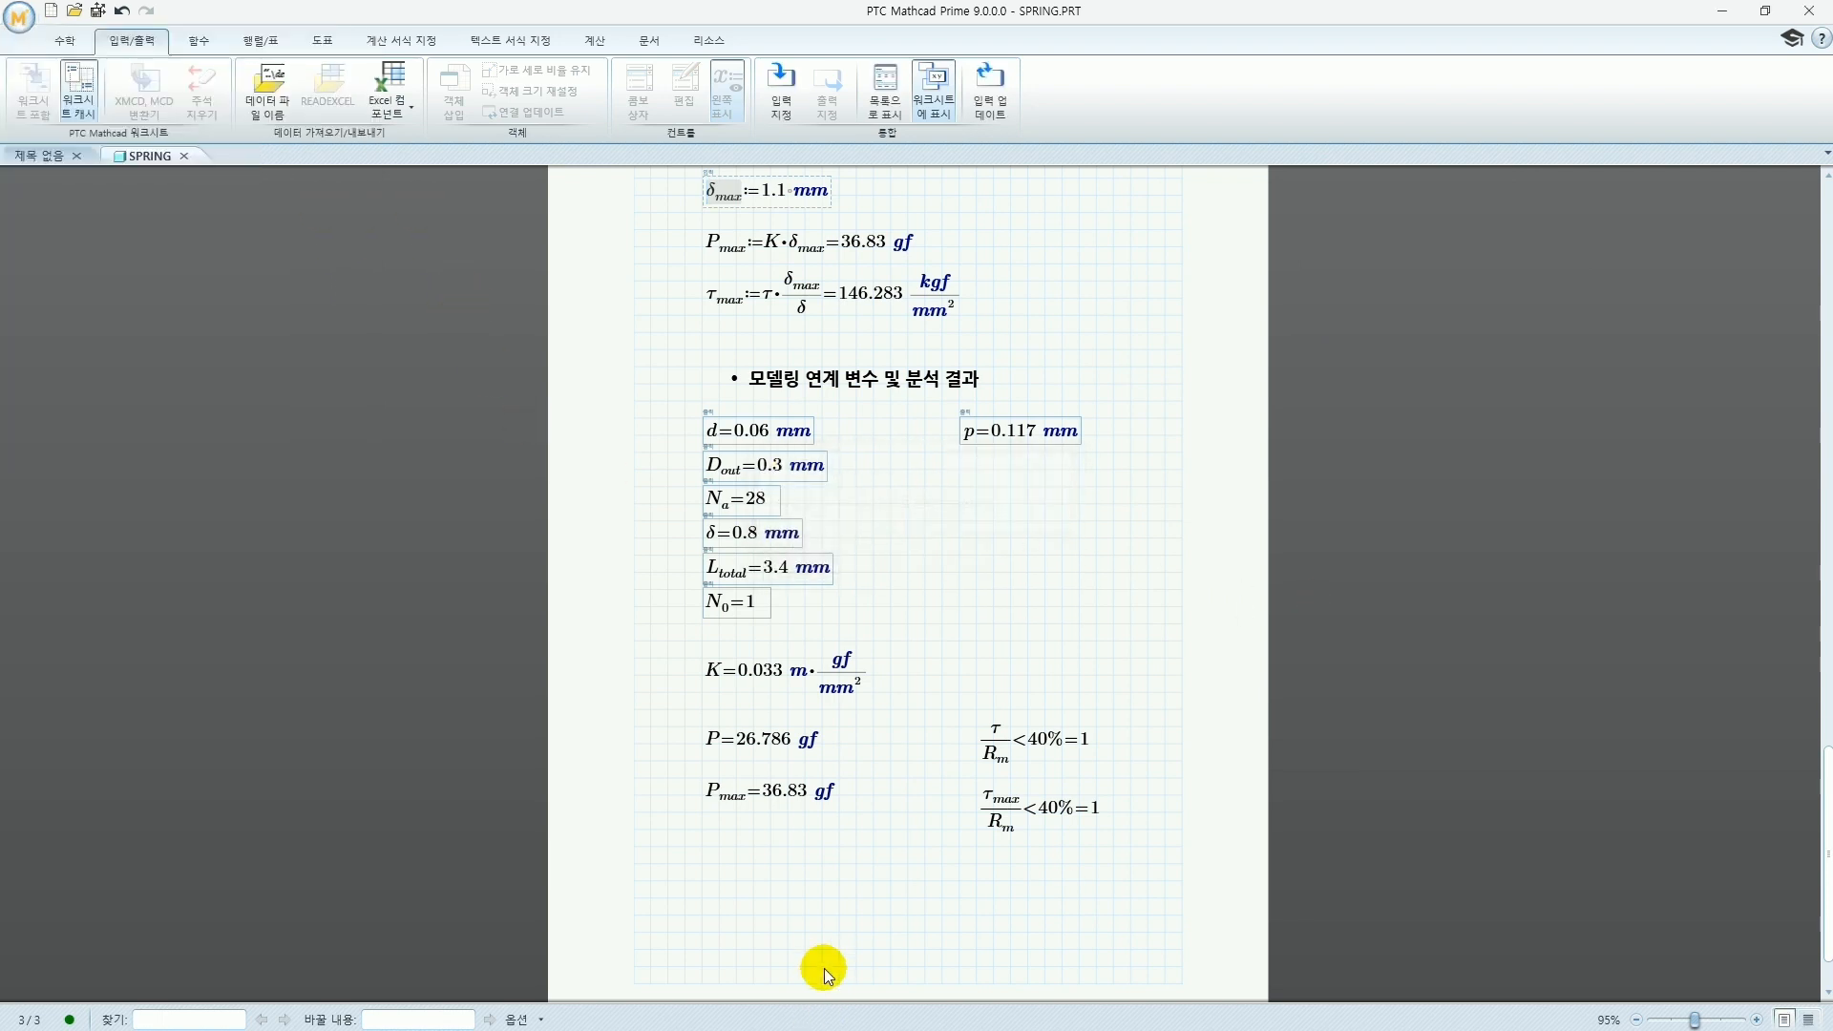
pyautogui.press('super')
pyautogui.click(838, 1019)
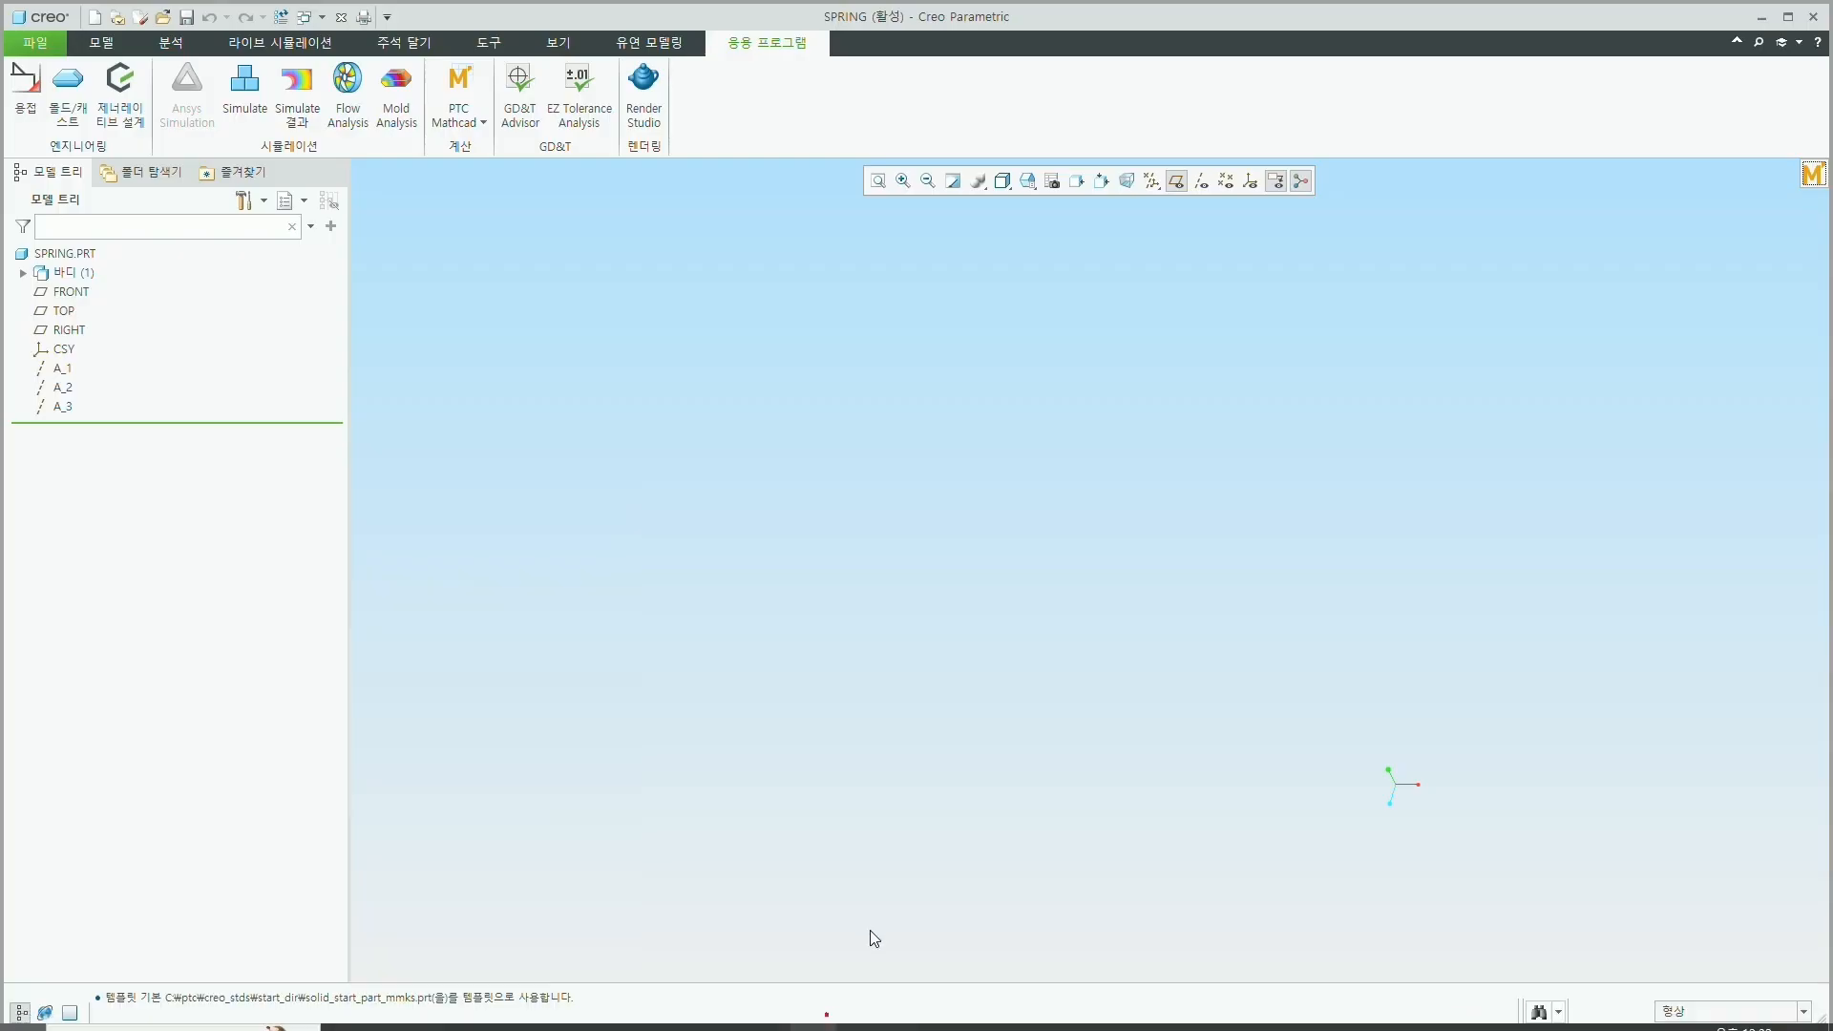
# Open the spring part's parameters and list those belonging to the embedded Mathcad worksheet (임베디드 Mathcad)
pyautogui.click(102, 44)
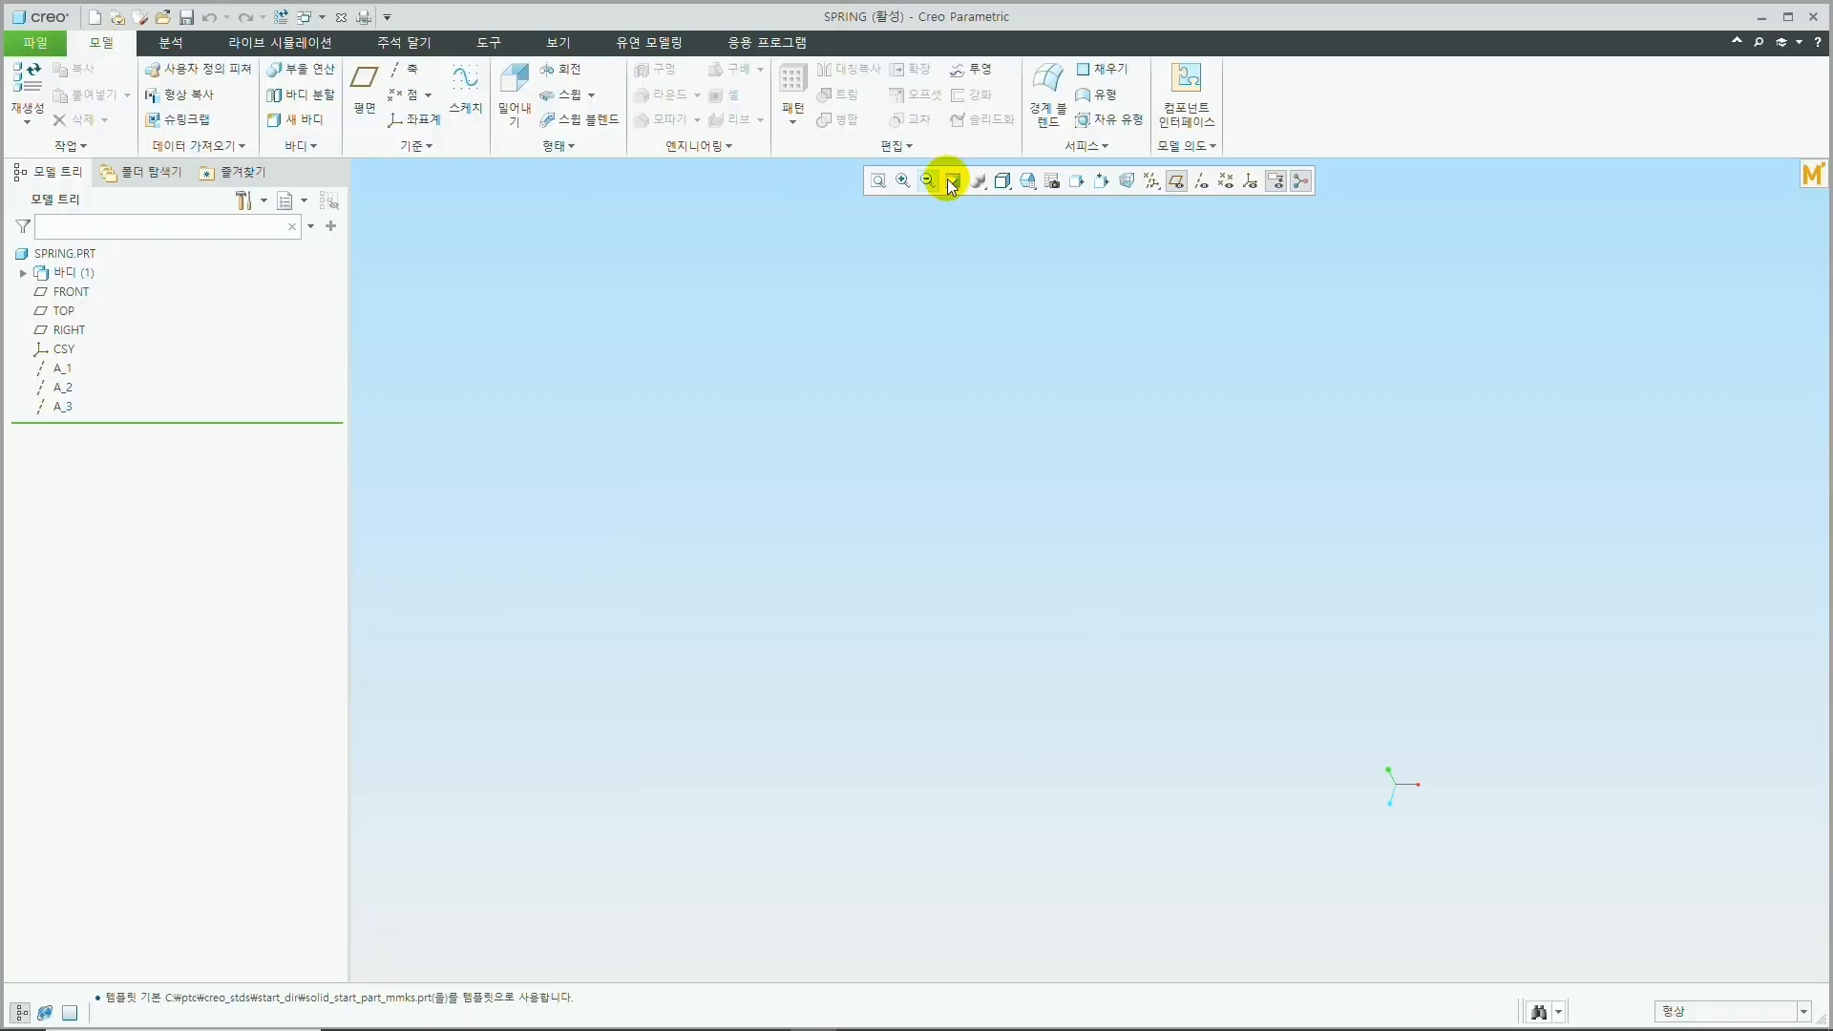
pyautogui.click(1186, 146)
pyautogui.click(1208, 211)
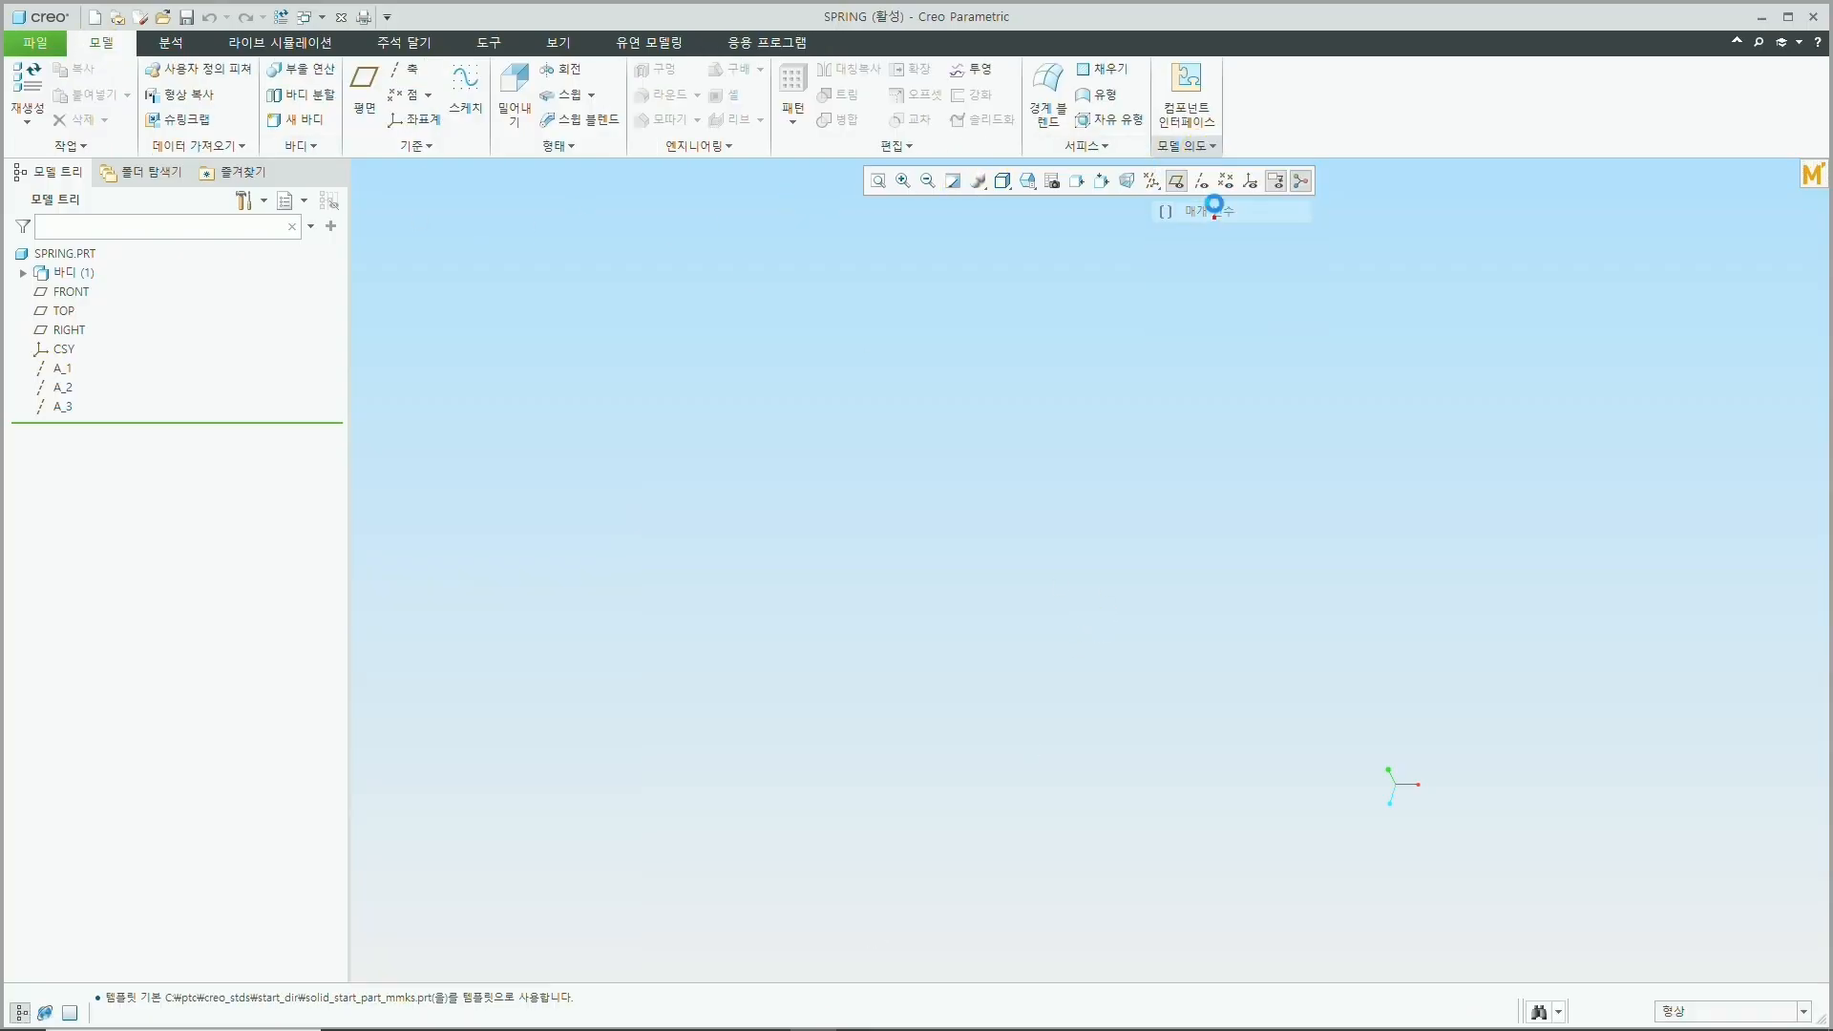
pyautogui.moveTo(1268, 289); pyautogui.dragTo(985, 268)
pyautogui.click(998, 359)
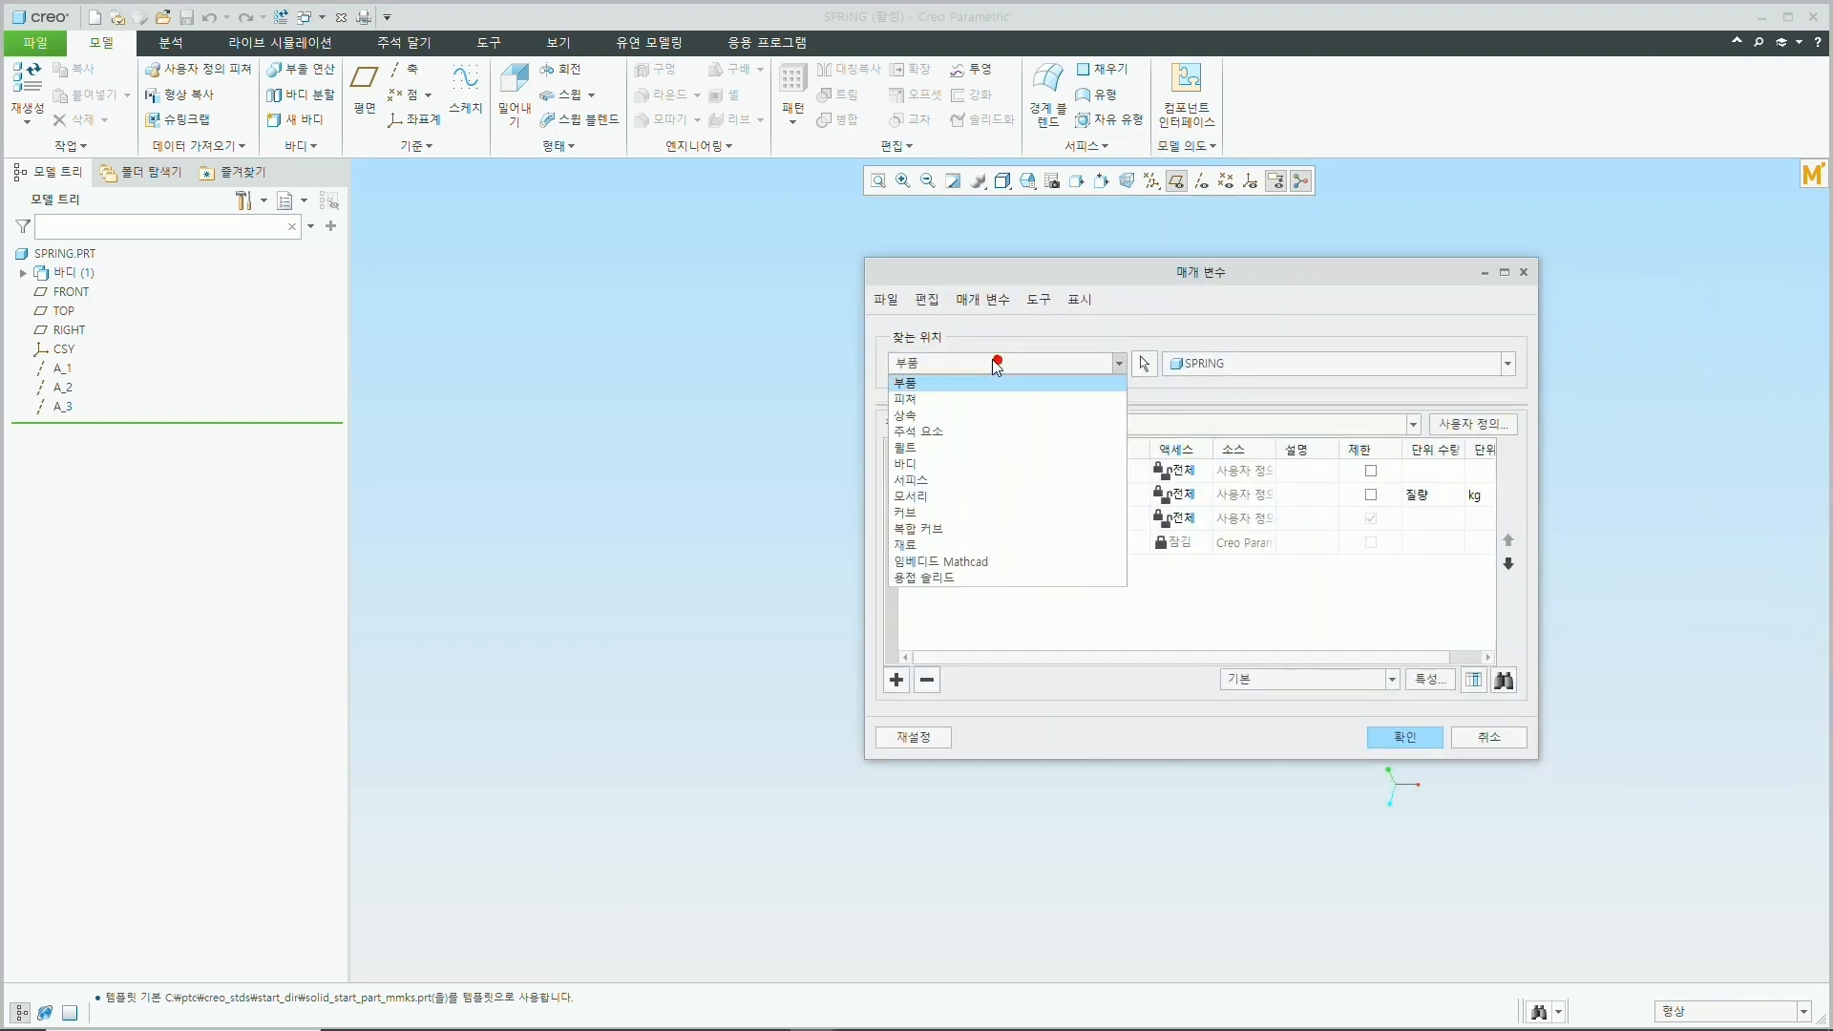
pyautogui.click(960, 547)
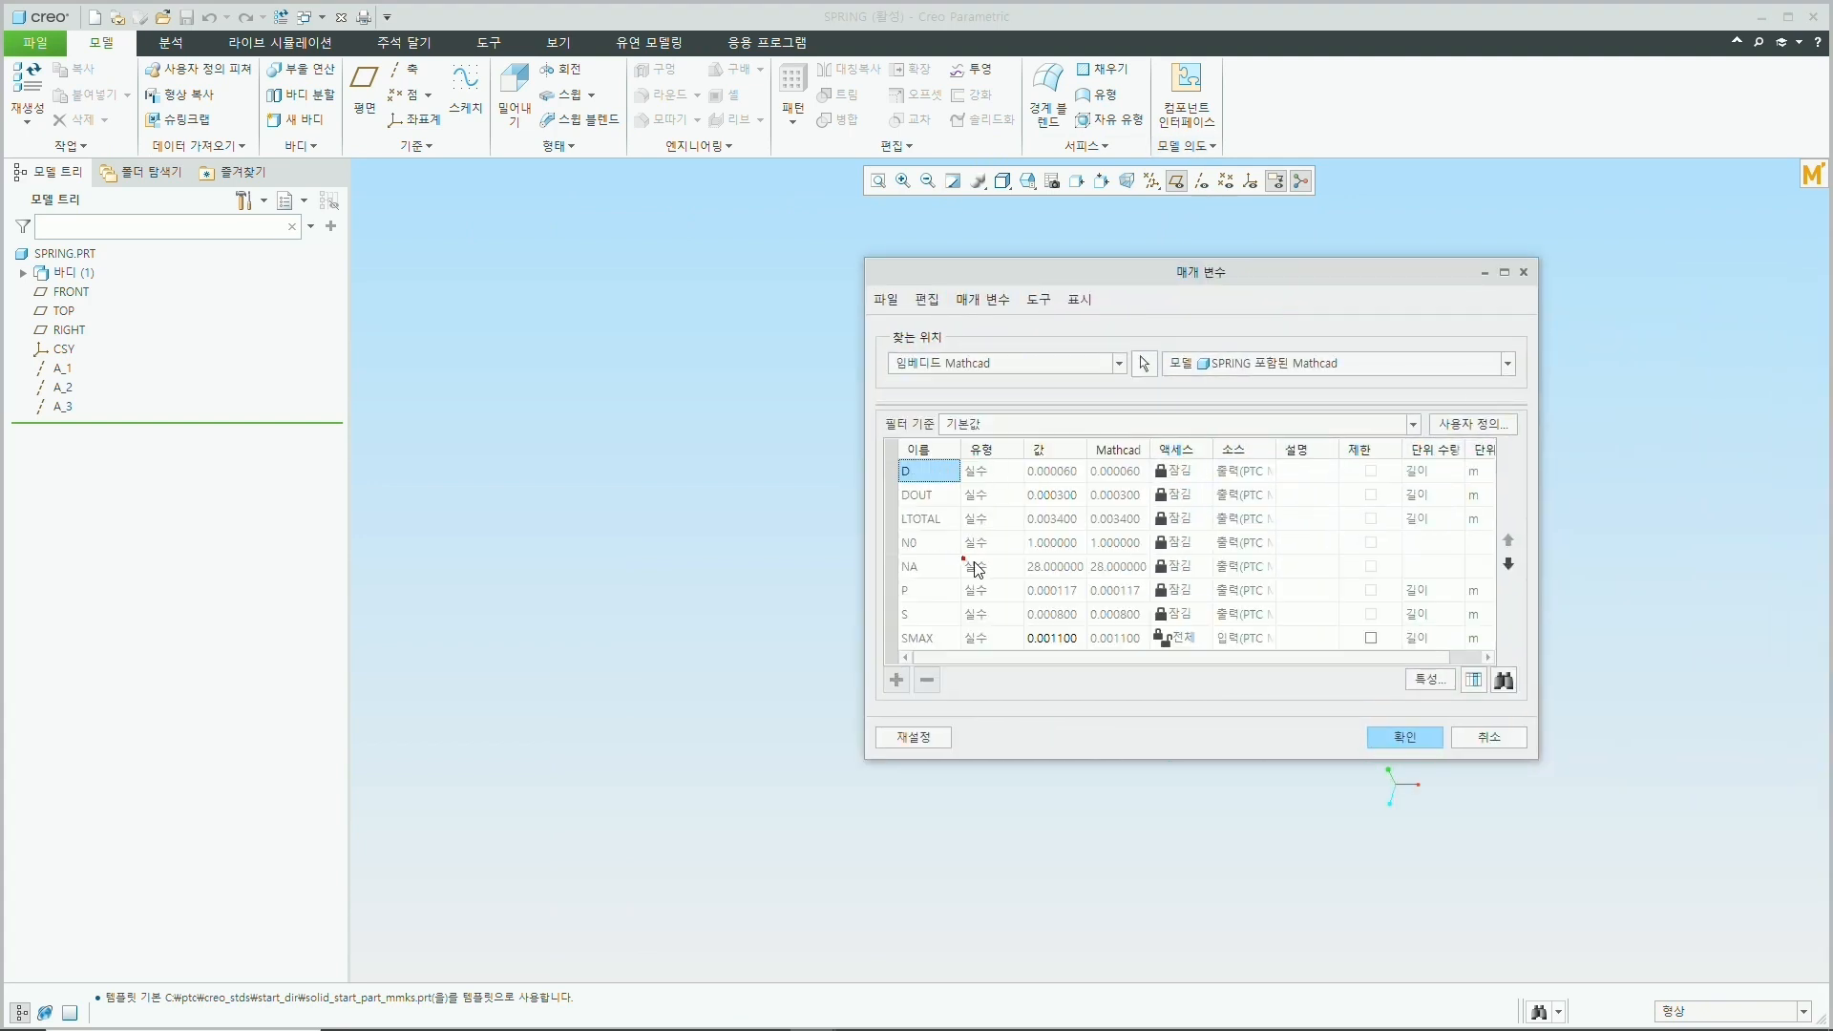
# List the part's parameters filtered by 현재 모든 하위 레벨, and examine the Mathcad values, sources and units in the widened window
pyautogui.click(999, 363)
pyautogui.click(976, 386)
pyautogui.click(985, 426)
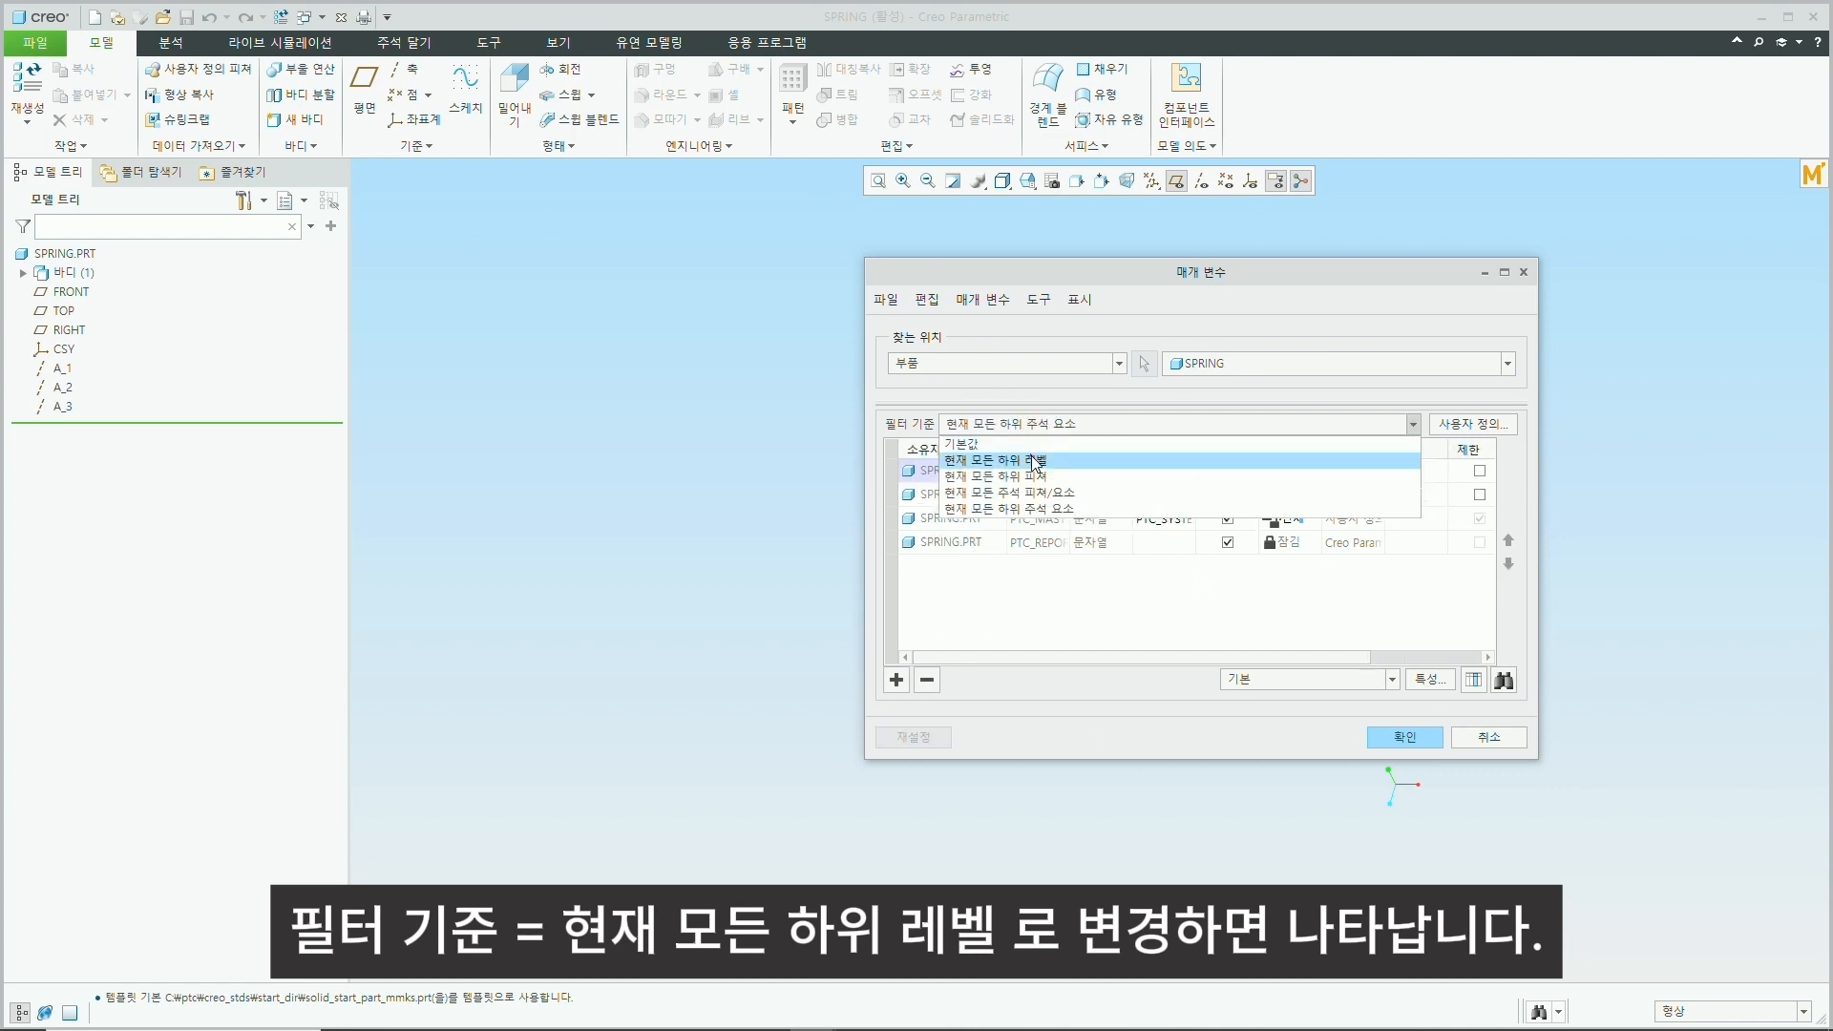
pyautogui.click(1031, 462)
pyautogui.scroll(-2, 1027, 548)
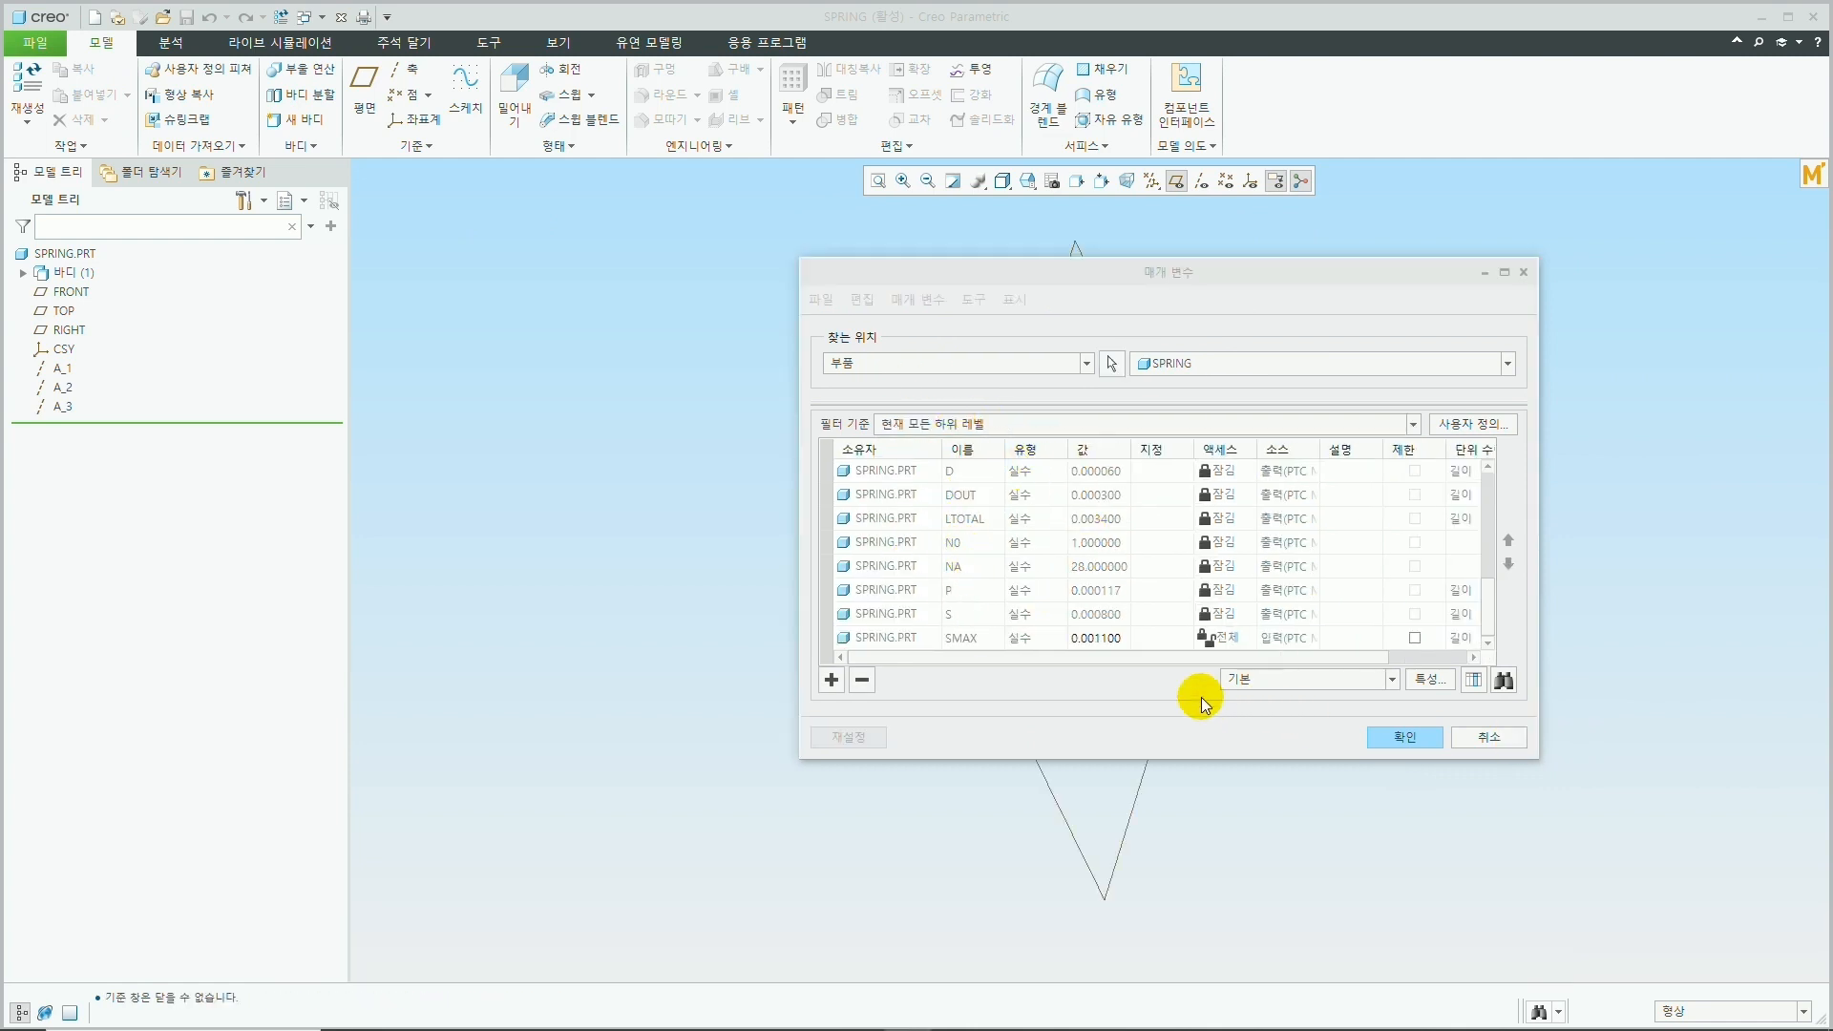
pyautogui.moveTo(799, 404); pyautogui.dragTo(461, 405)
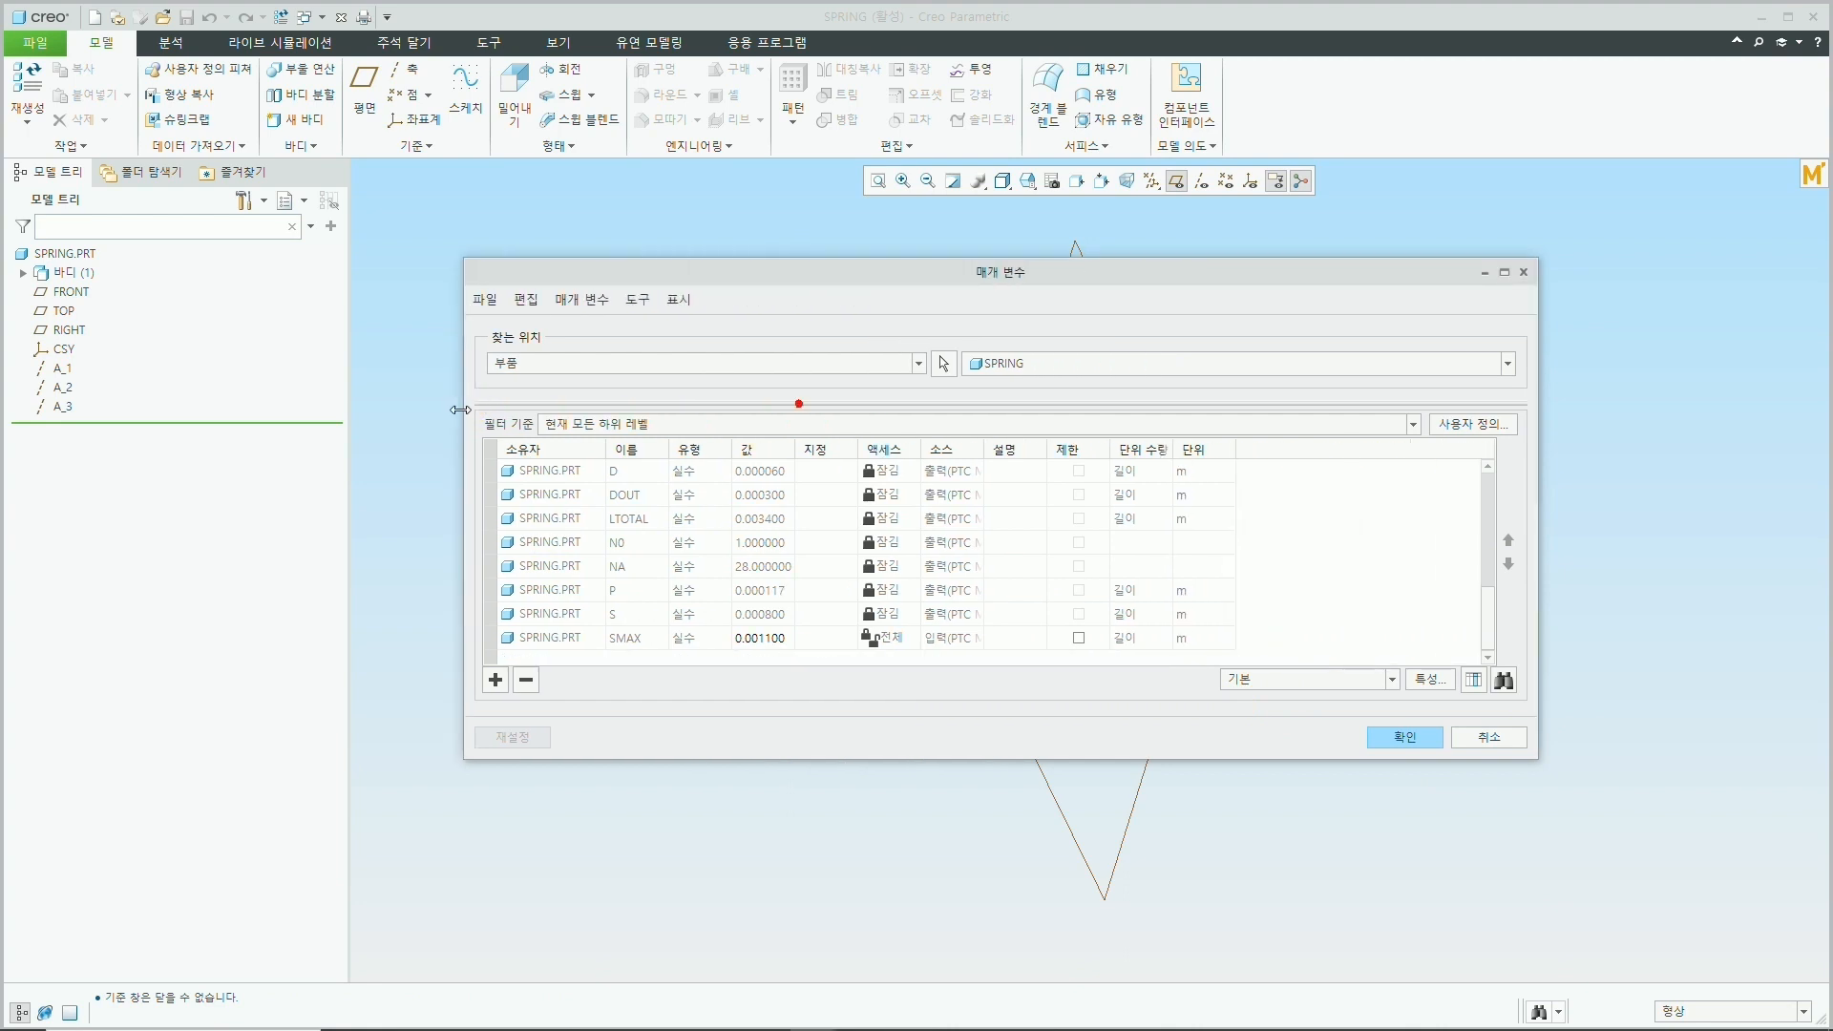
pyautogui.click(1203, 470)
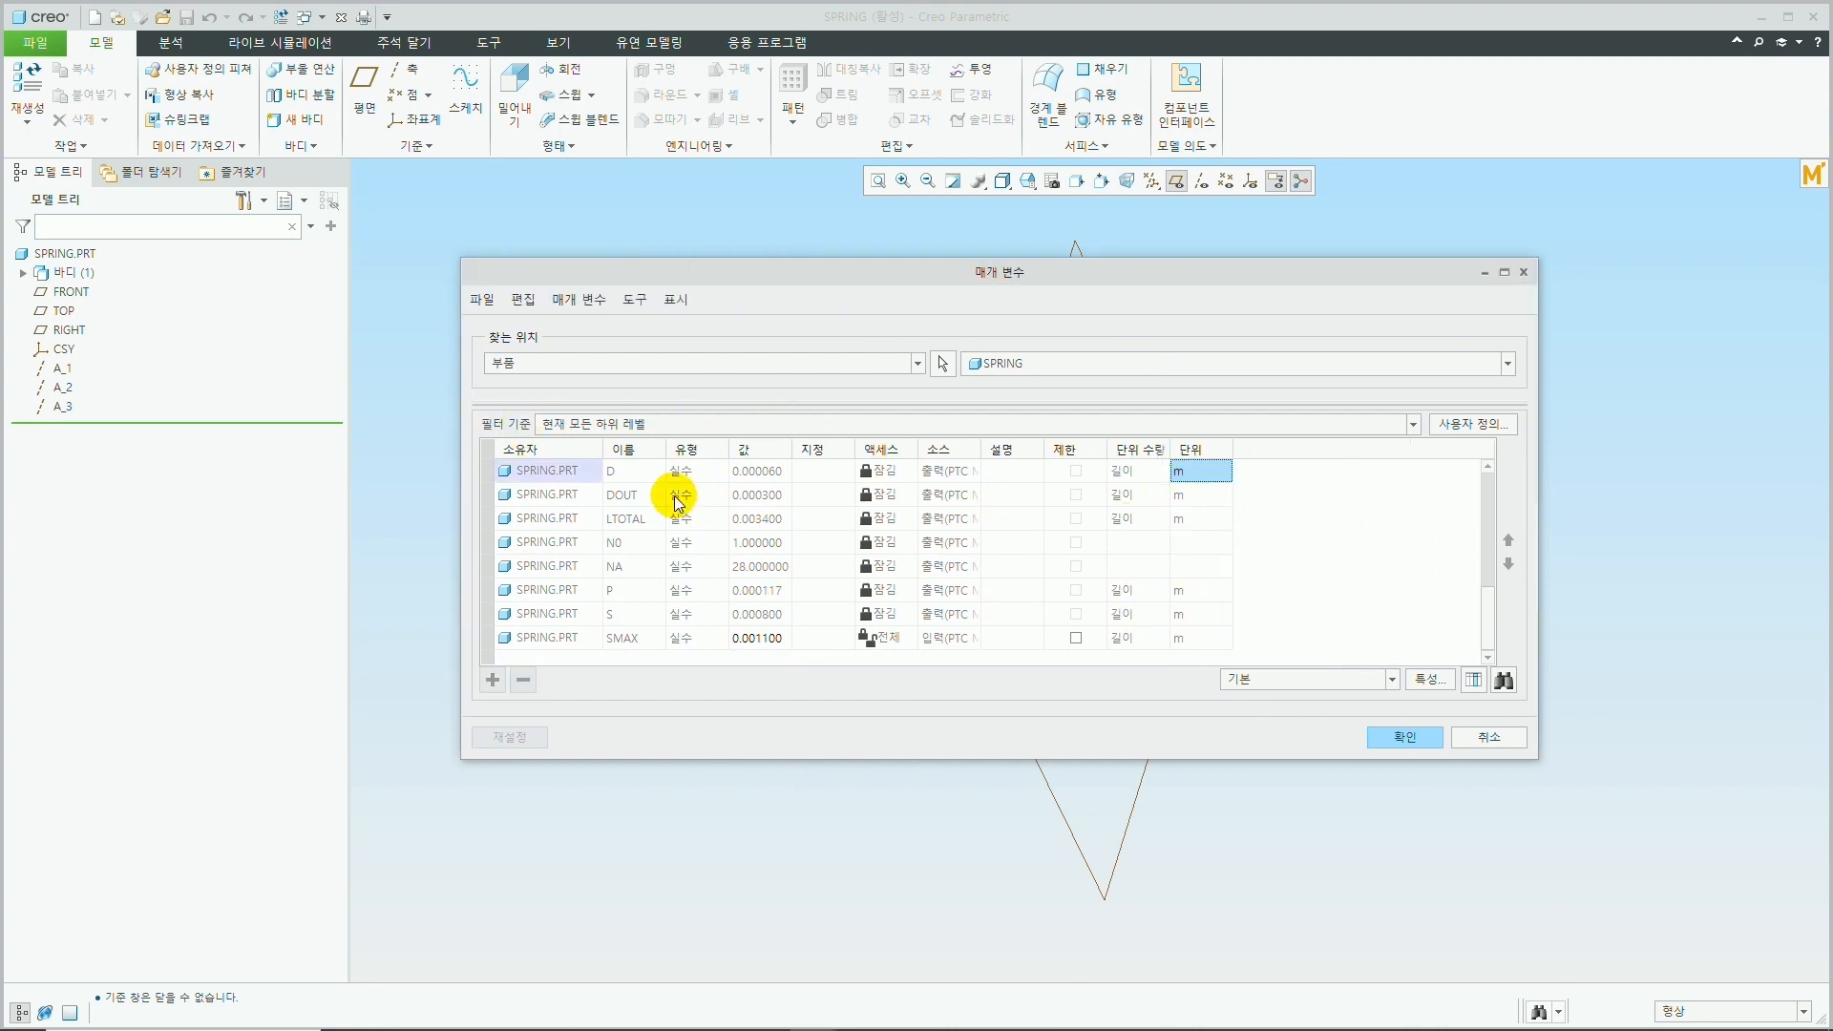
pyautogui.moveTo(954, 274); pyautogui.dragTo(1075, 272)
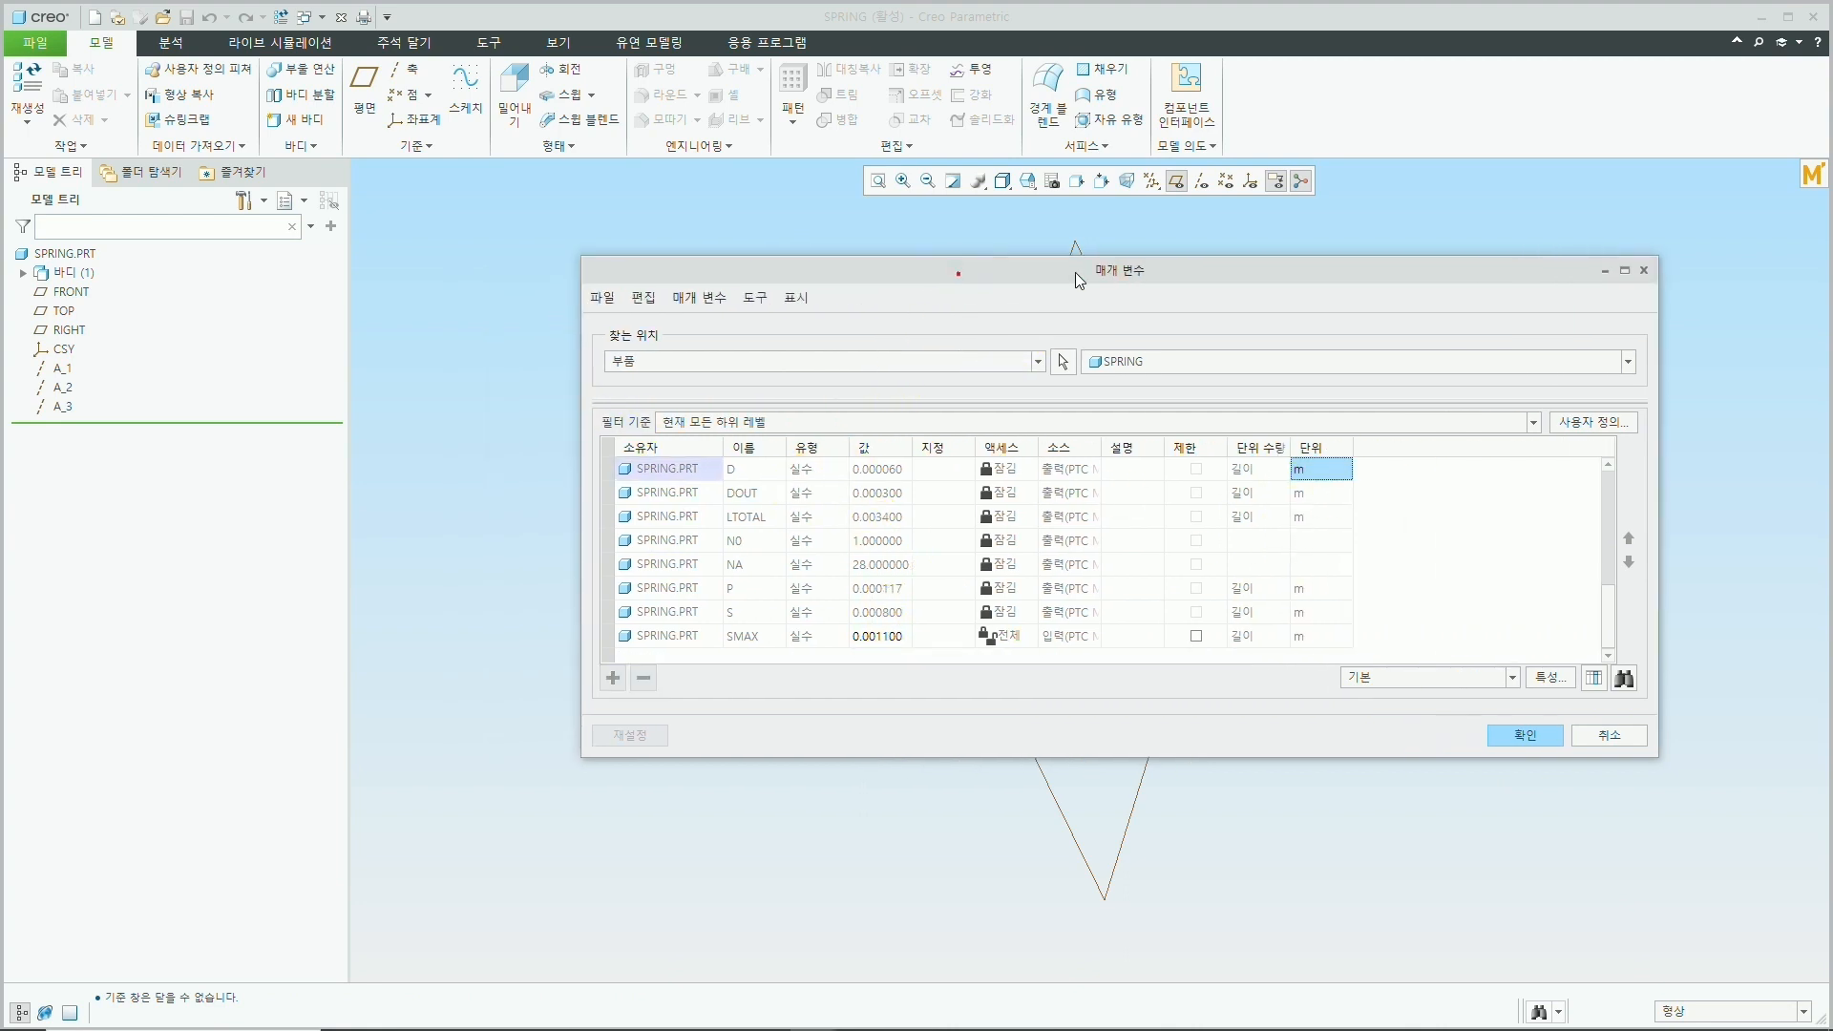
pyautogui.moveTo(883, 565); pyautogui.dragTo(870, 489)
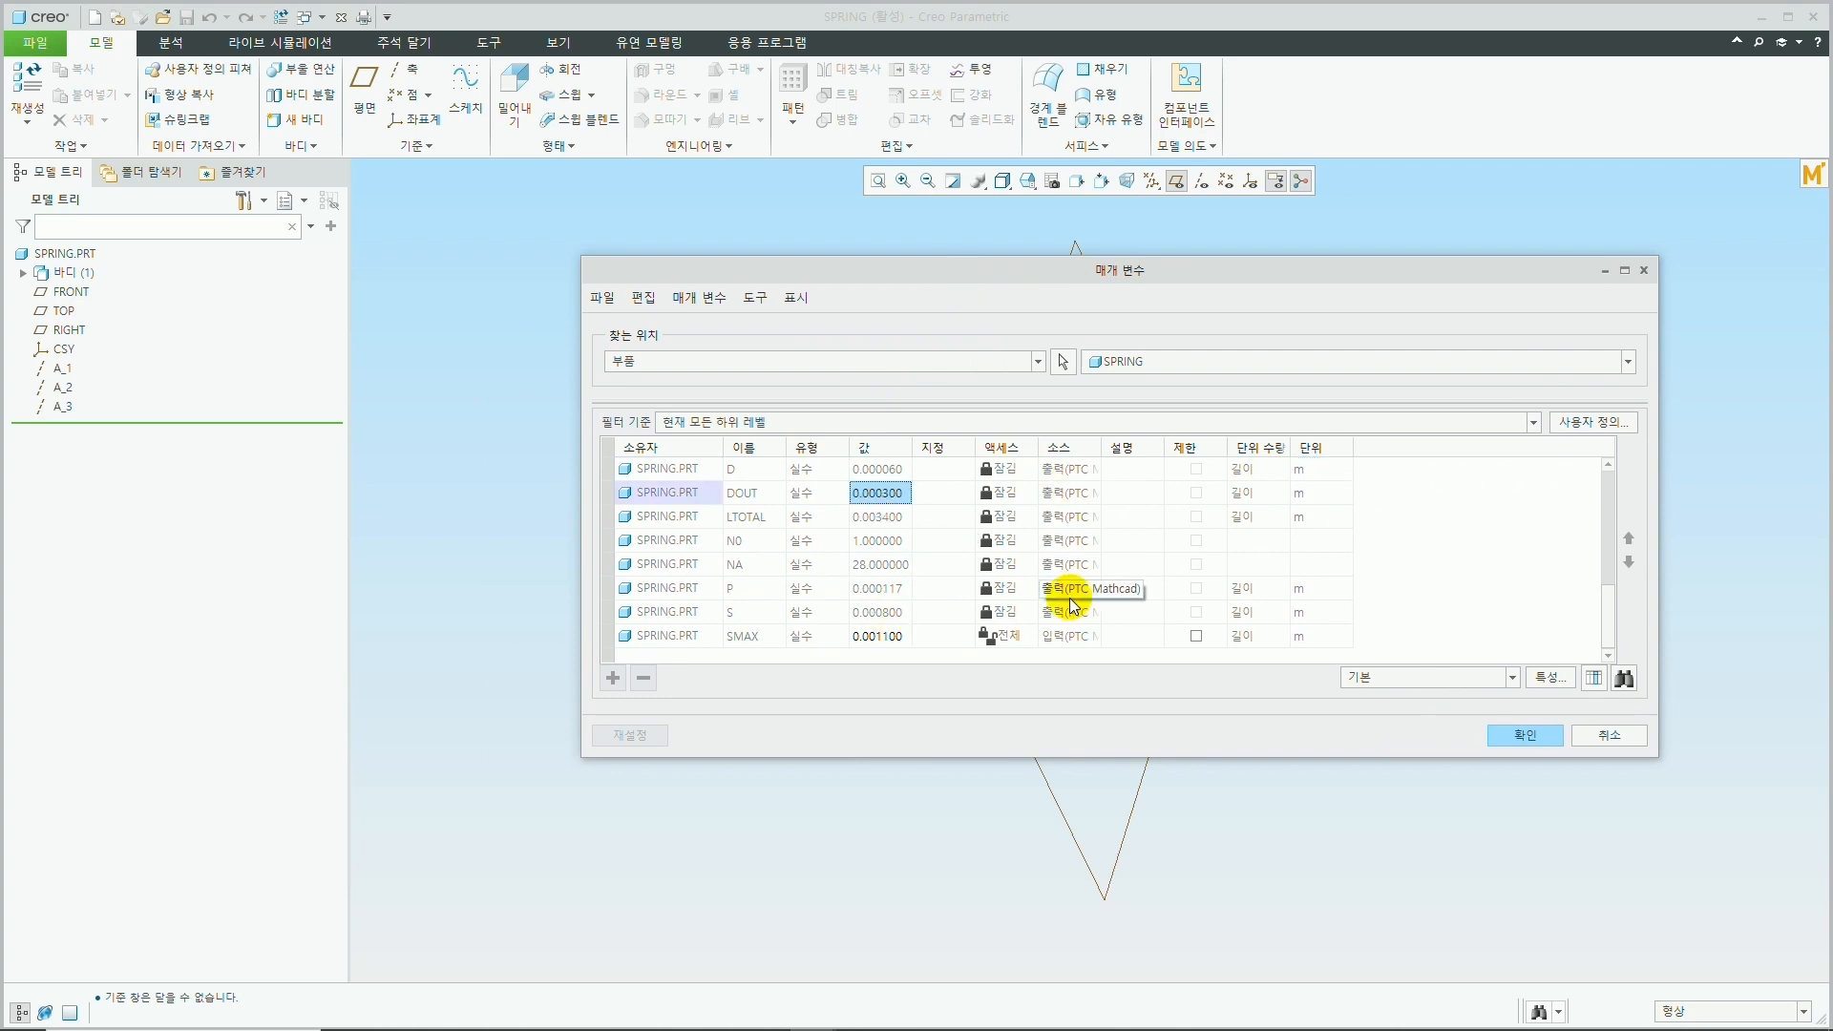
pyautogui.moveTo(1043, 277); pyautogui.dragTo(1097, 313)
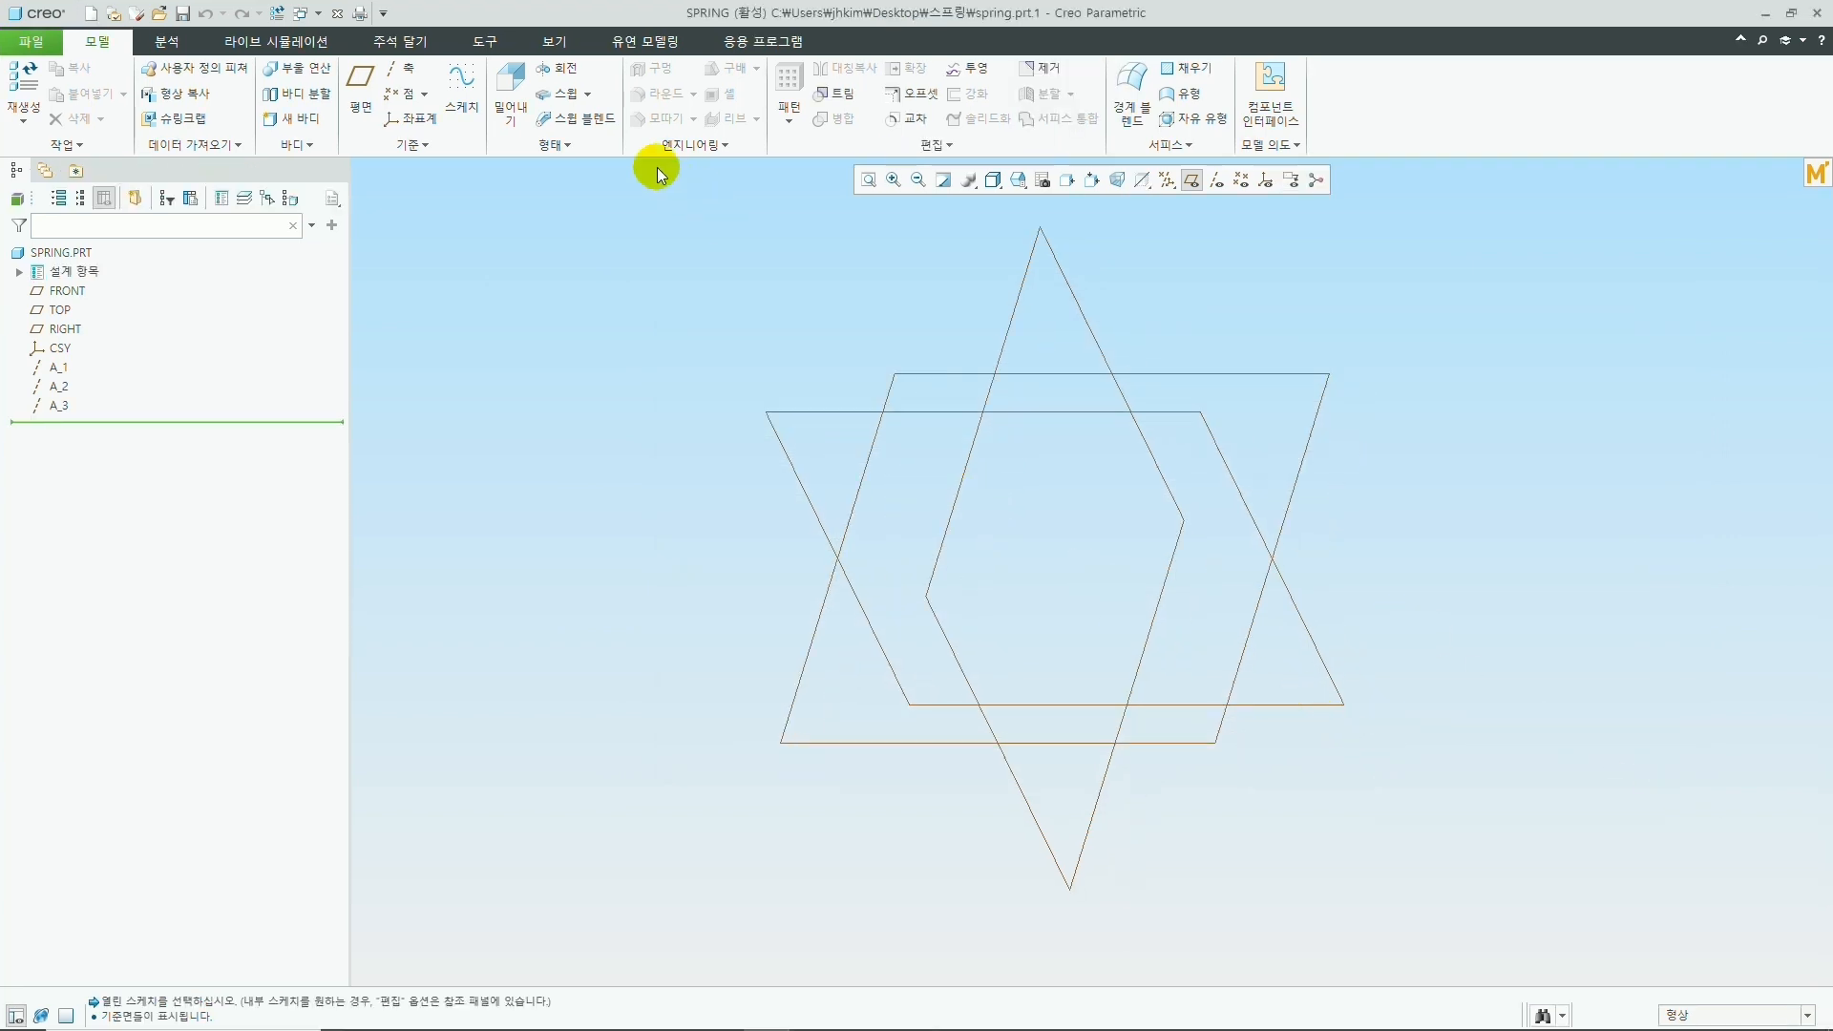
# Start a solid Helical Sweep for the spring and choose a datum plane for its profile sketch
pyautogui.click(589, 94)
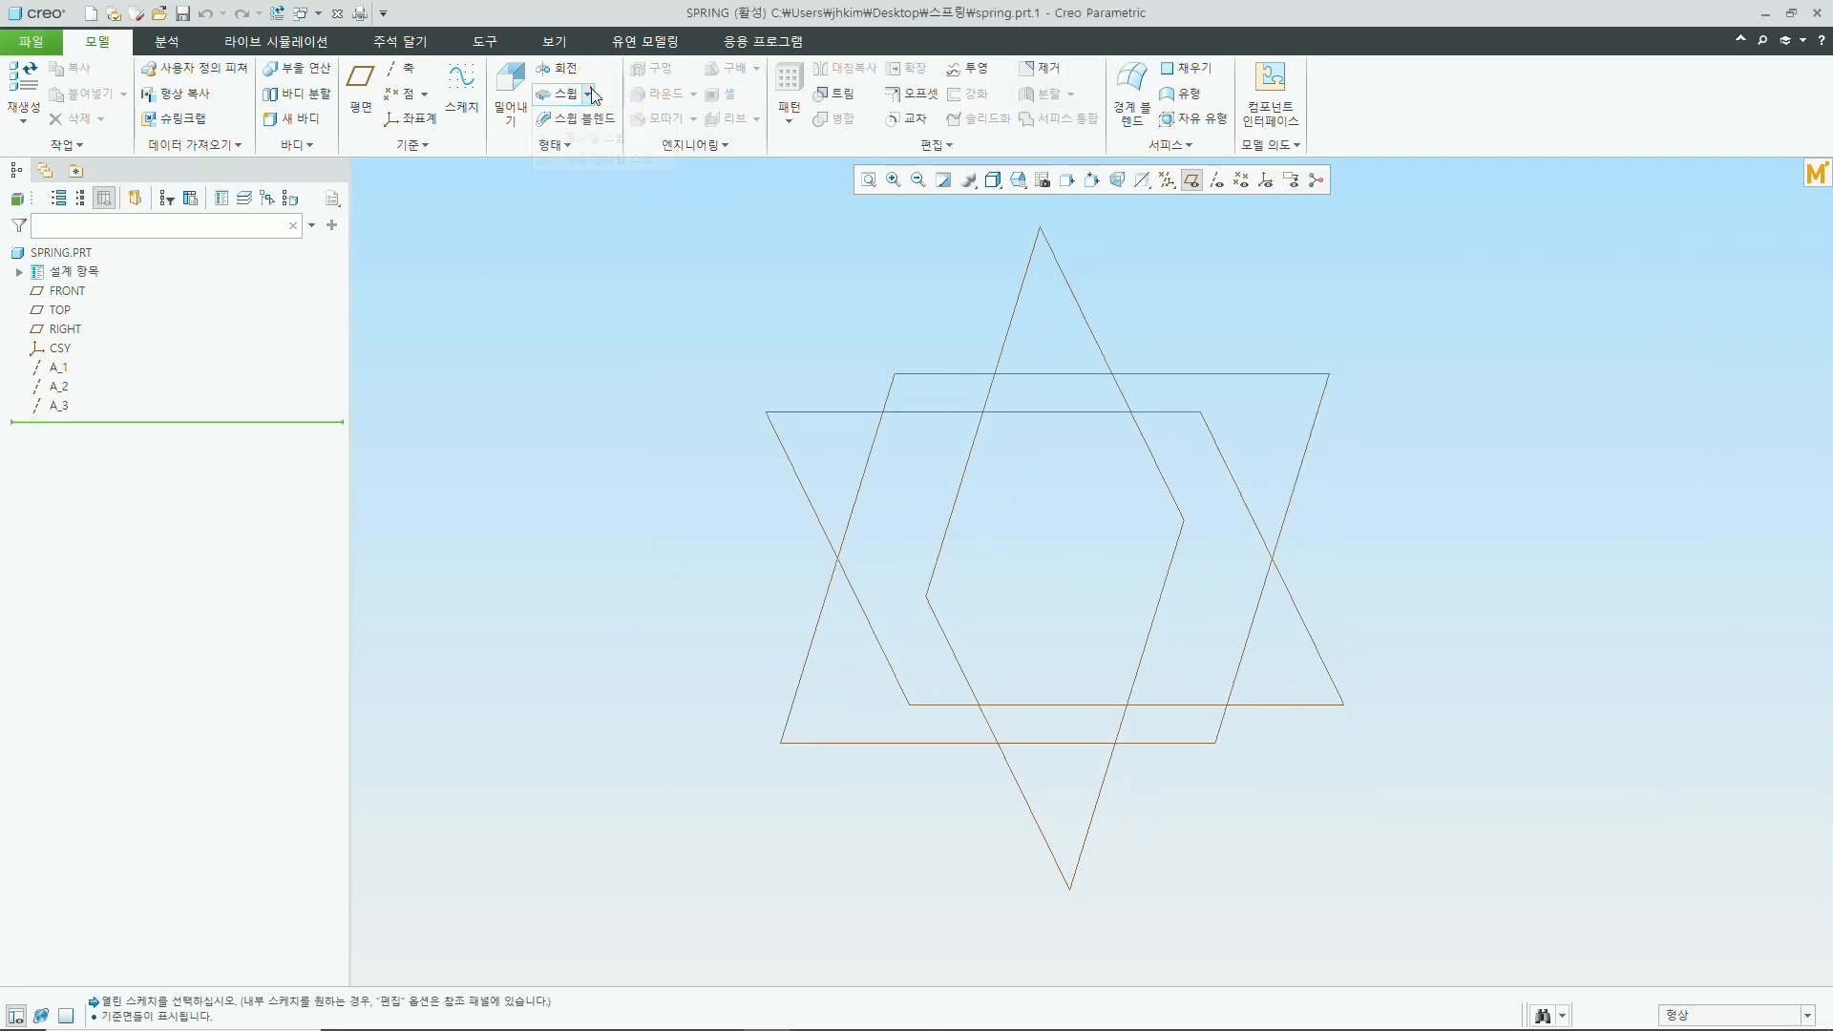
pyautogui.click(597, 131)
pyautogui.click(524, 234)
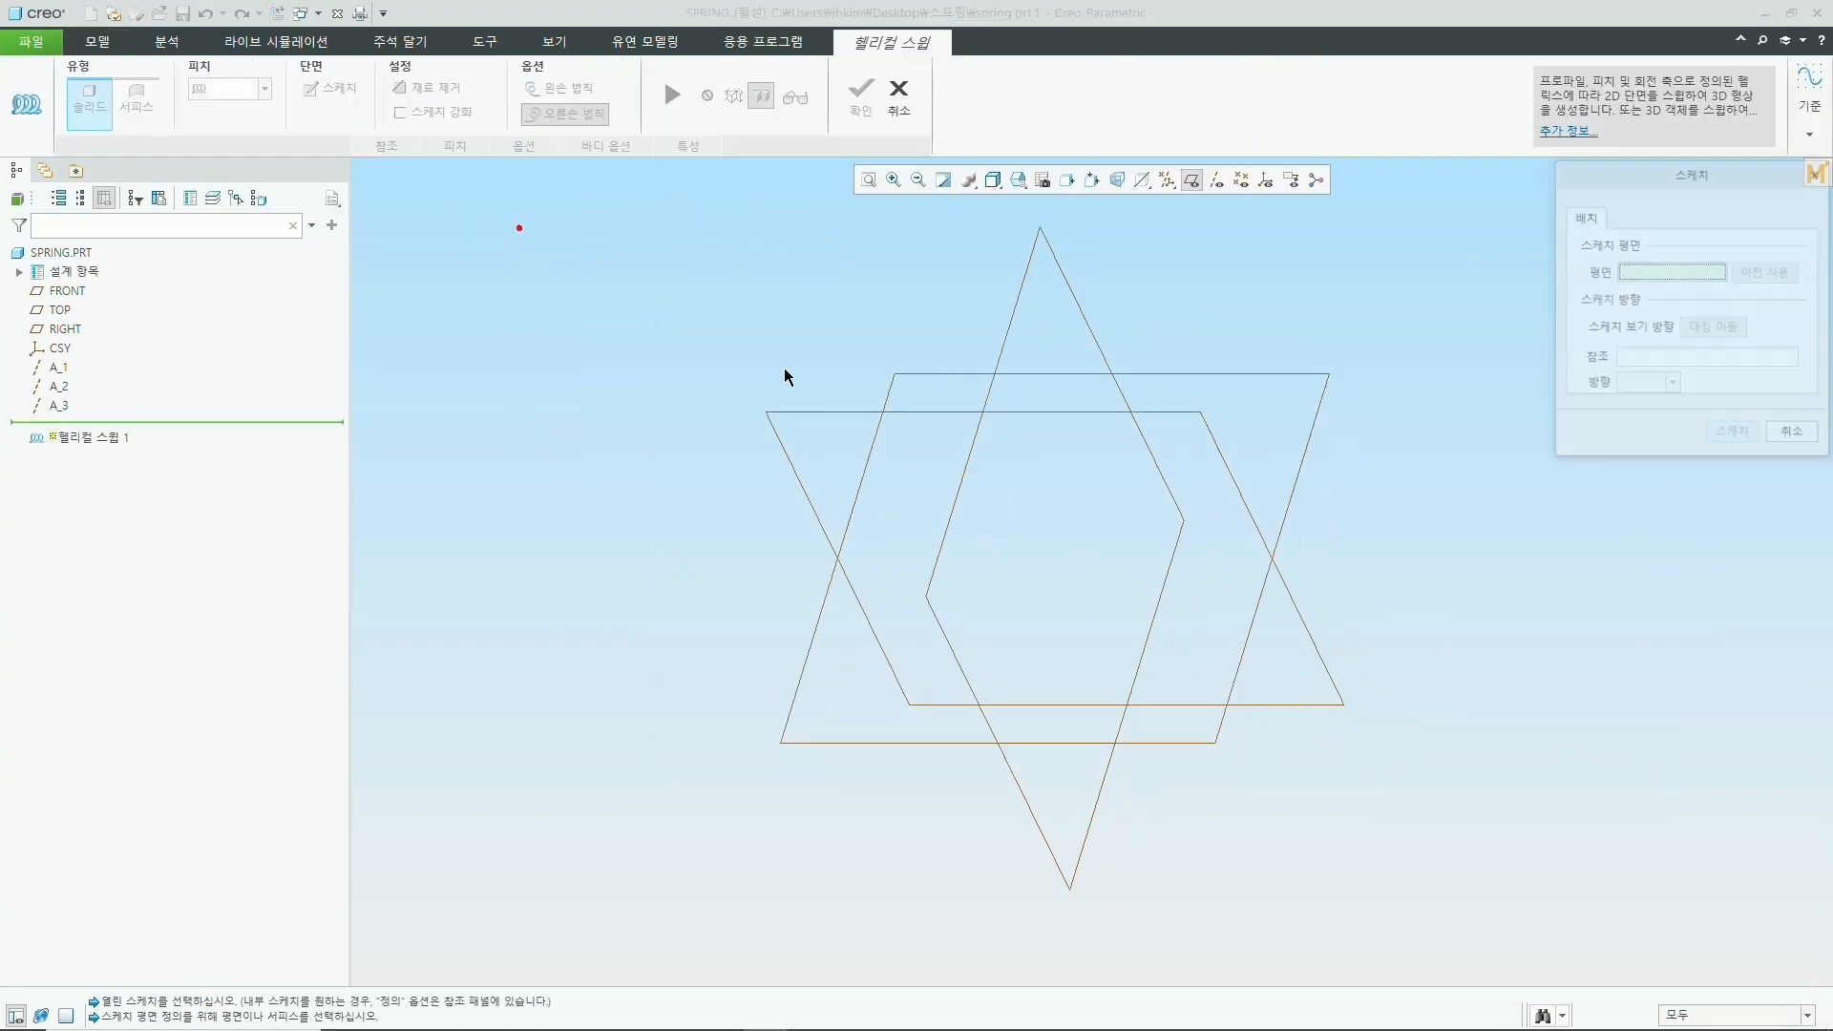
pyautogui.click(806, 414)
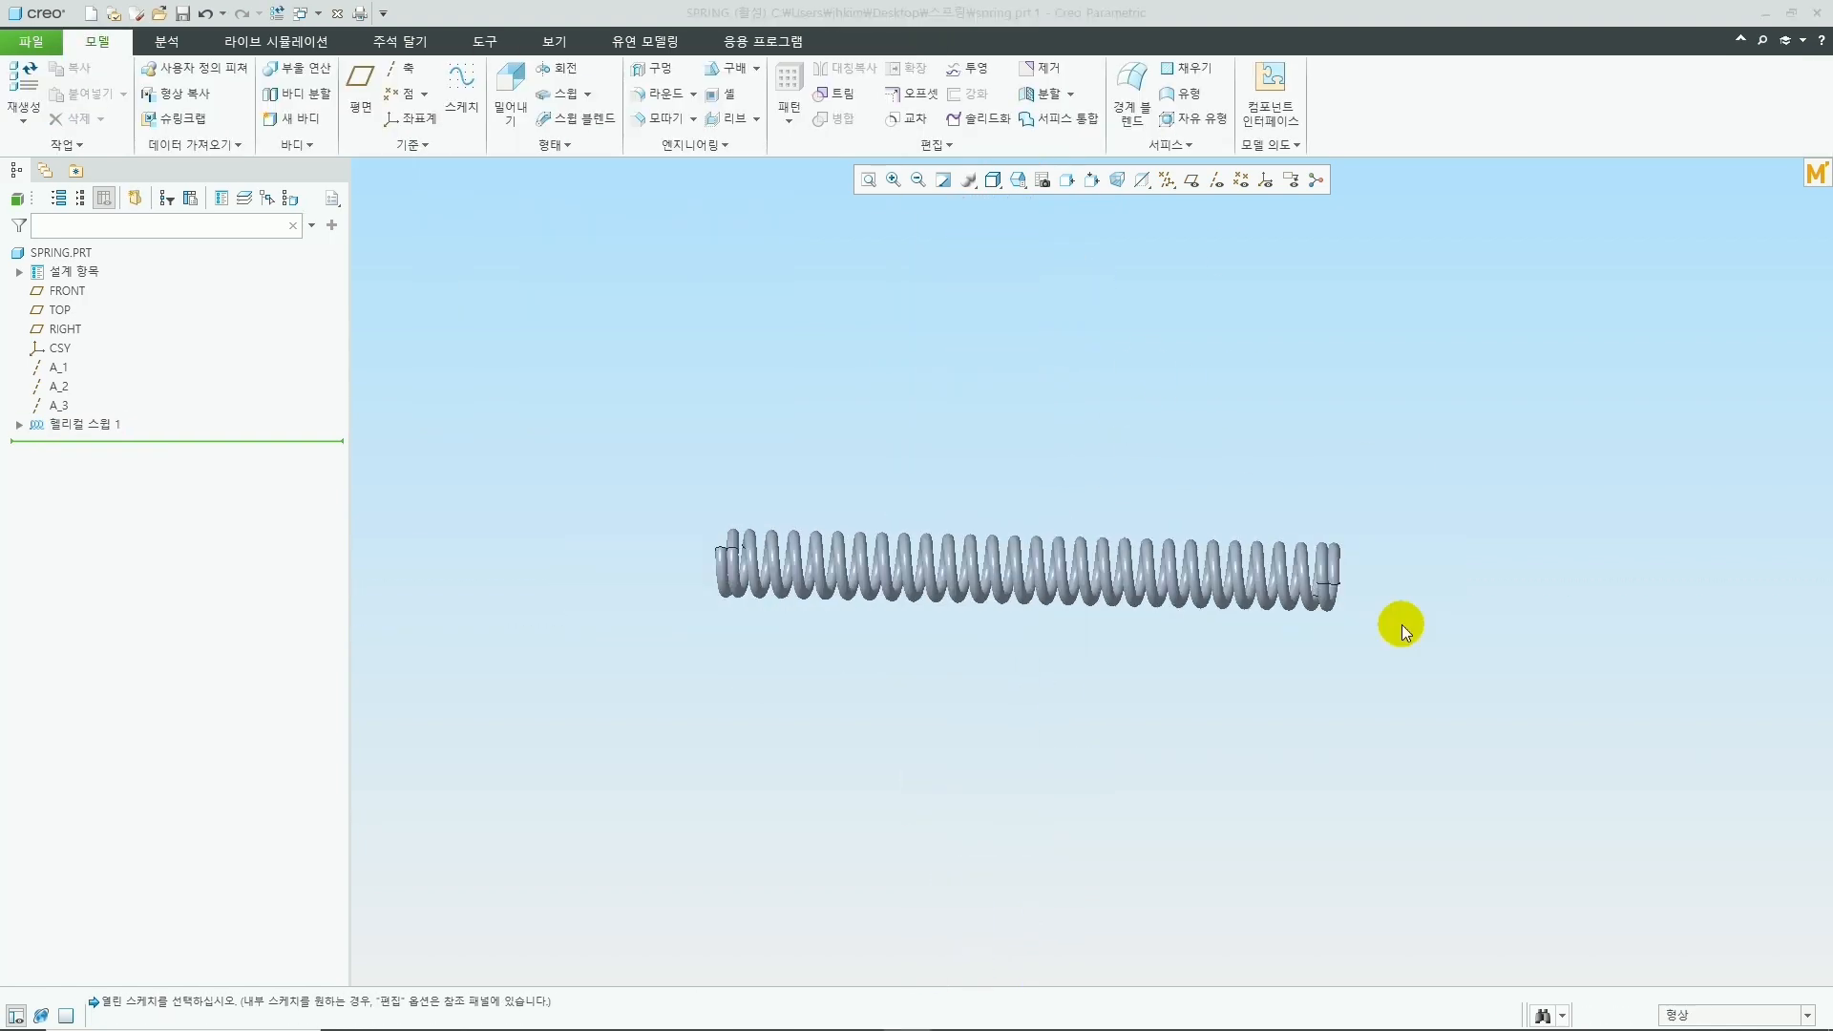
# Open the part's relations and insert the Mathcad output parameter D from the local parameters
pyautogui.click(1270, 144)
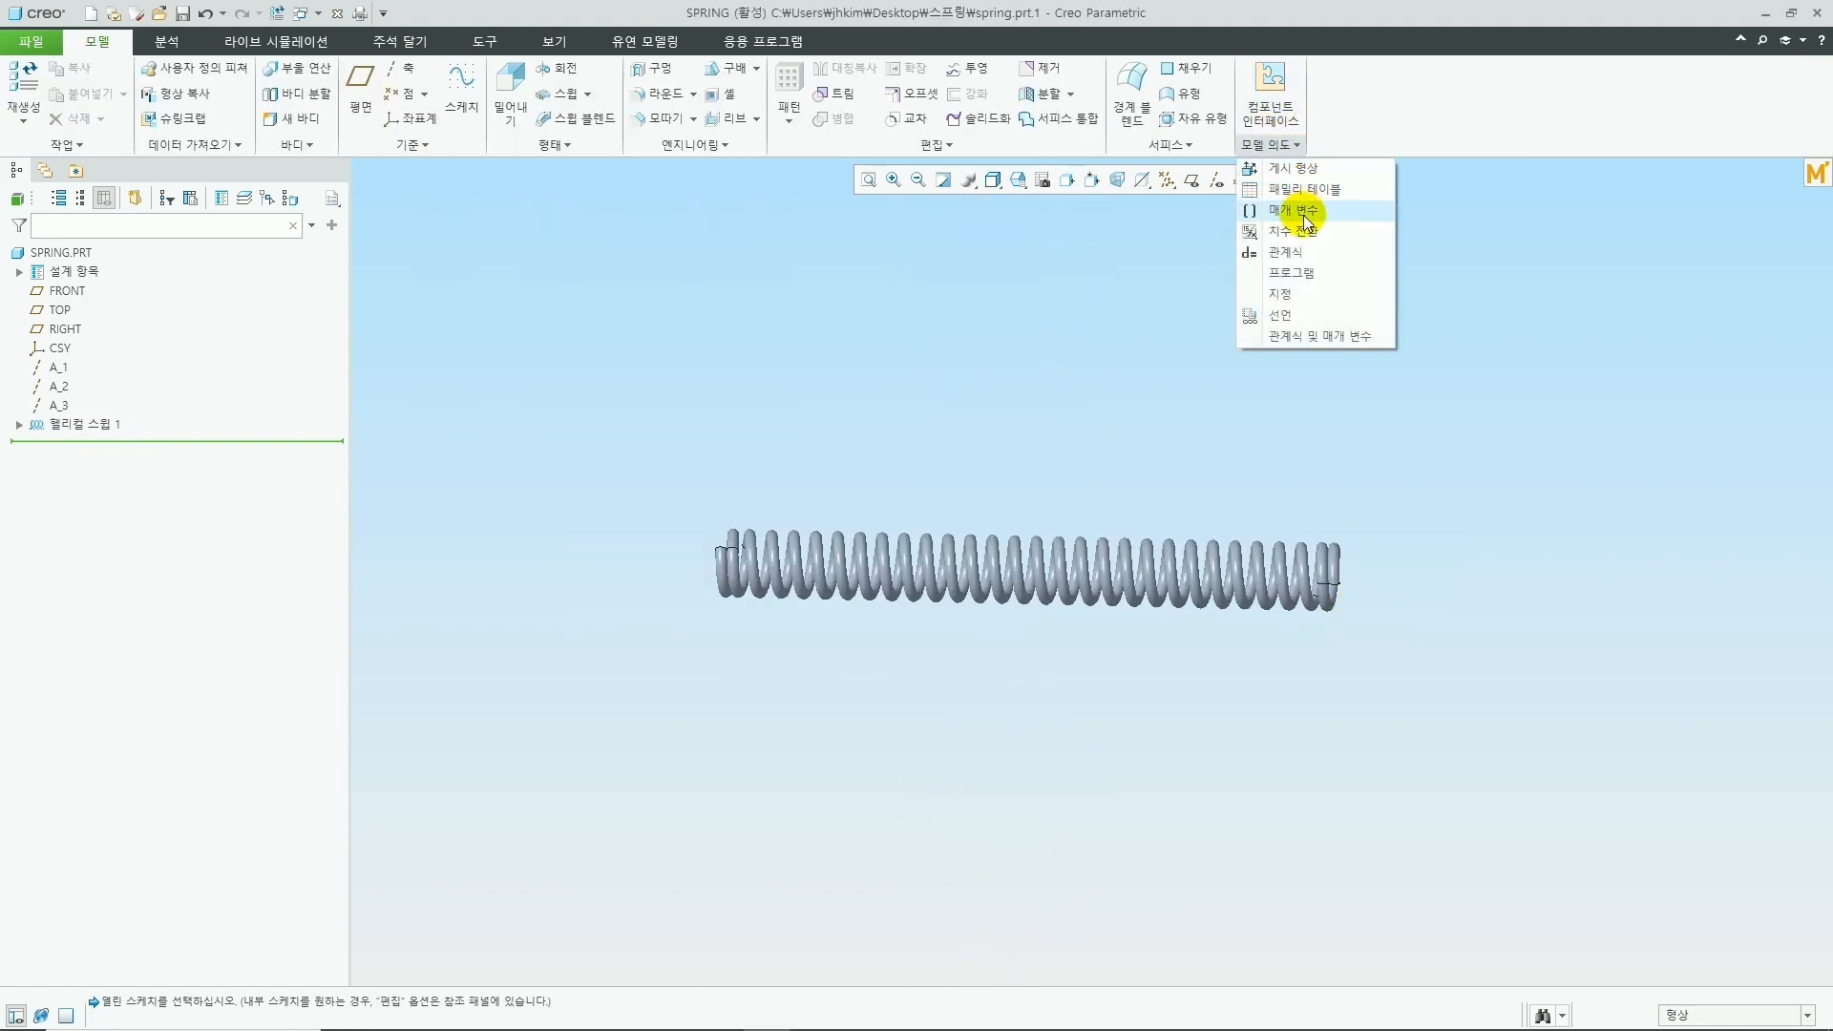
pyautogui.click(1303, 252)
pyautogui.scroll(2, 1095, 531)
pyautogui.scroll(-6, 1204, 563)
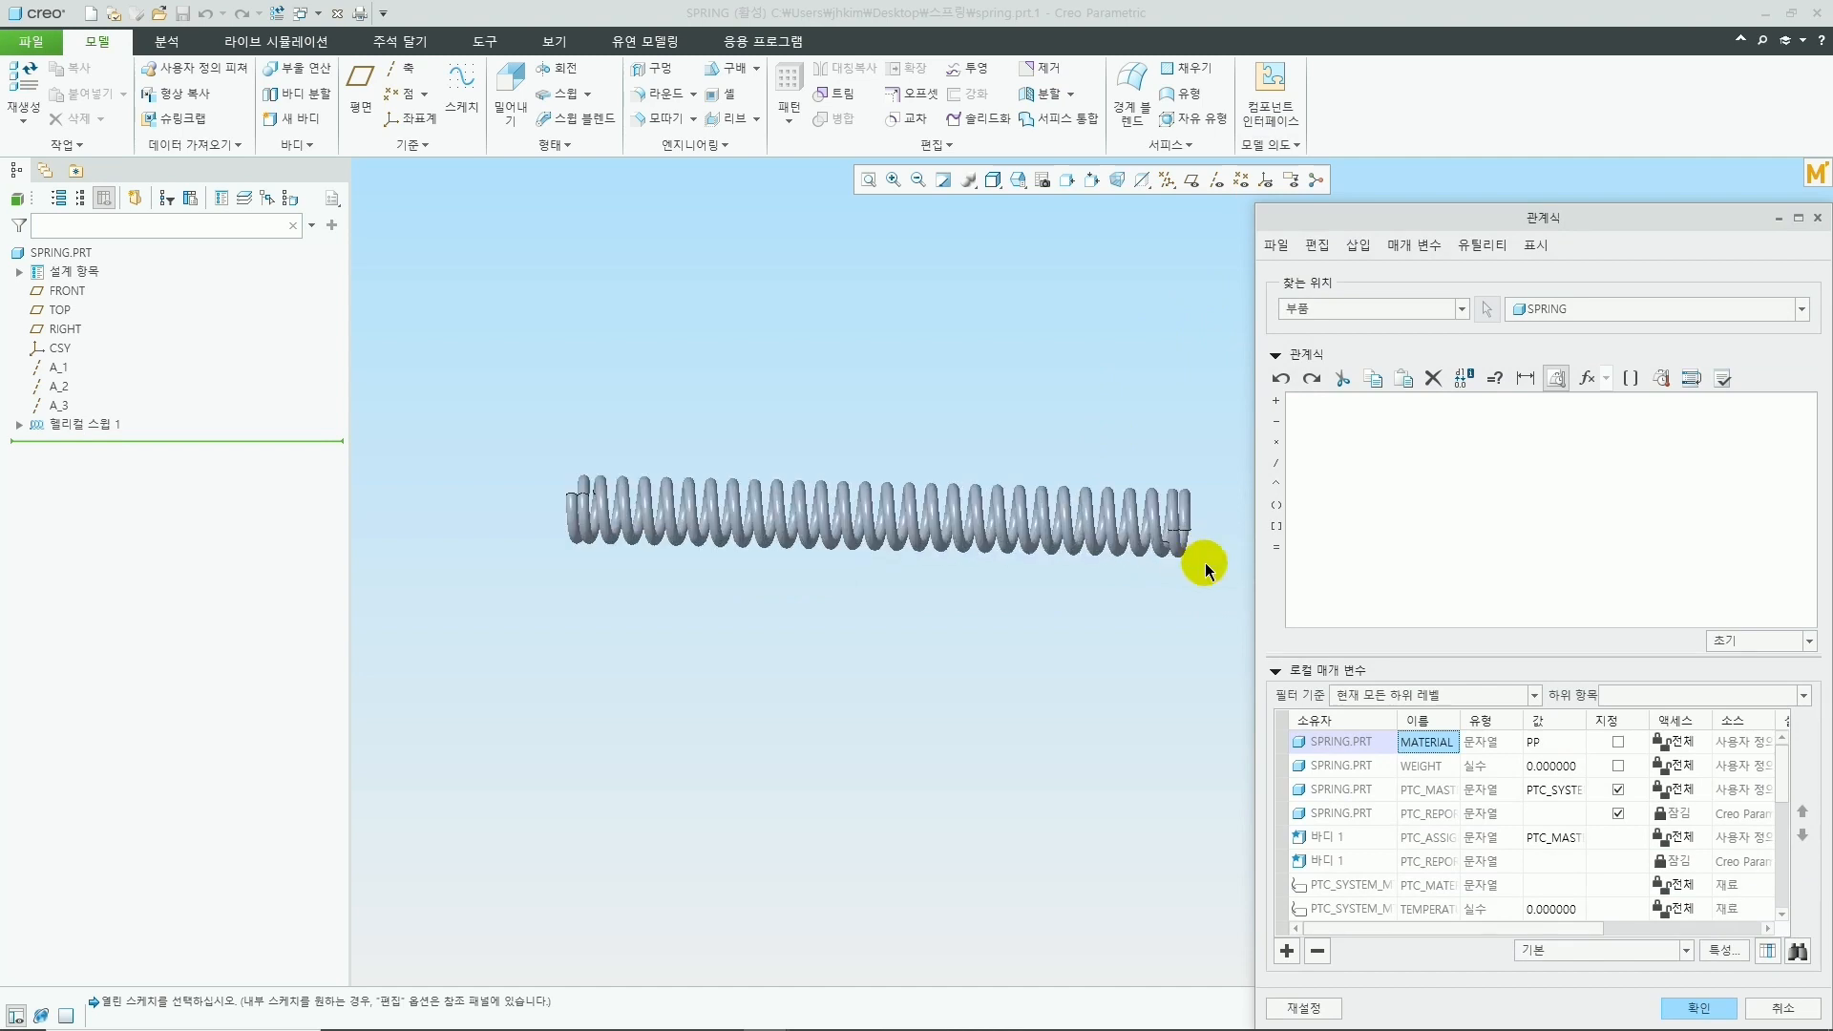
pyautogui.click(1429, 861)
pyautogui.scroll(-5, 1483, 794)
pyautogui.scroll(1, 1527, 799)
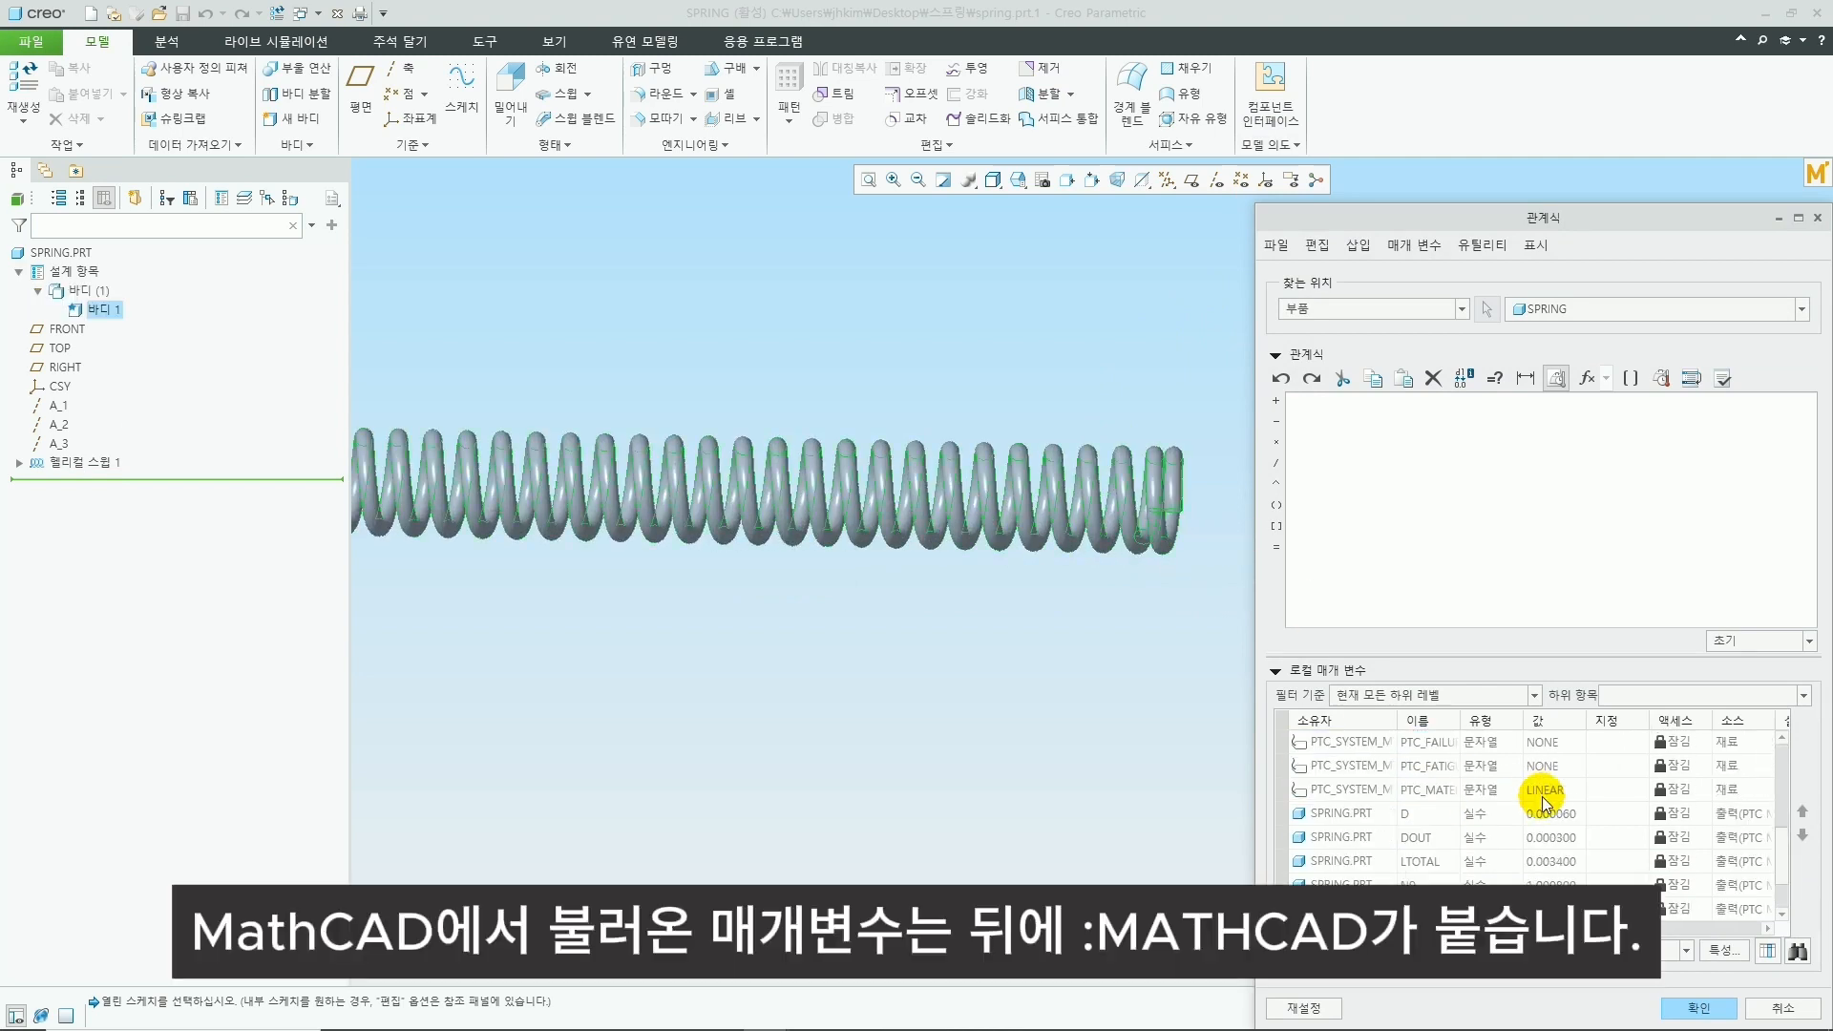
pyautogui.rightClick(1547, 819)
pyautogui.click(1603, 647)
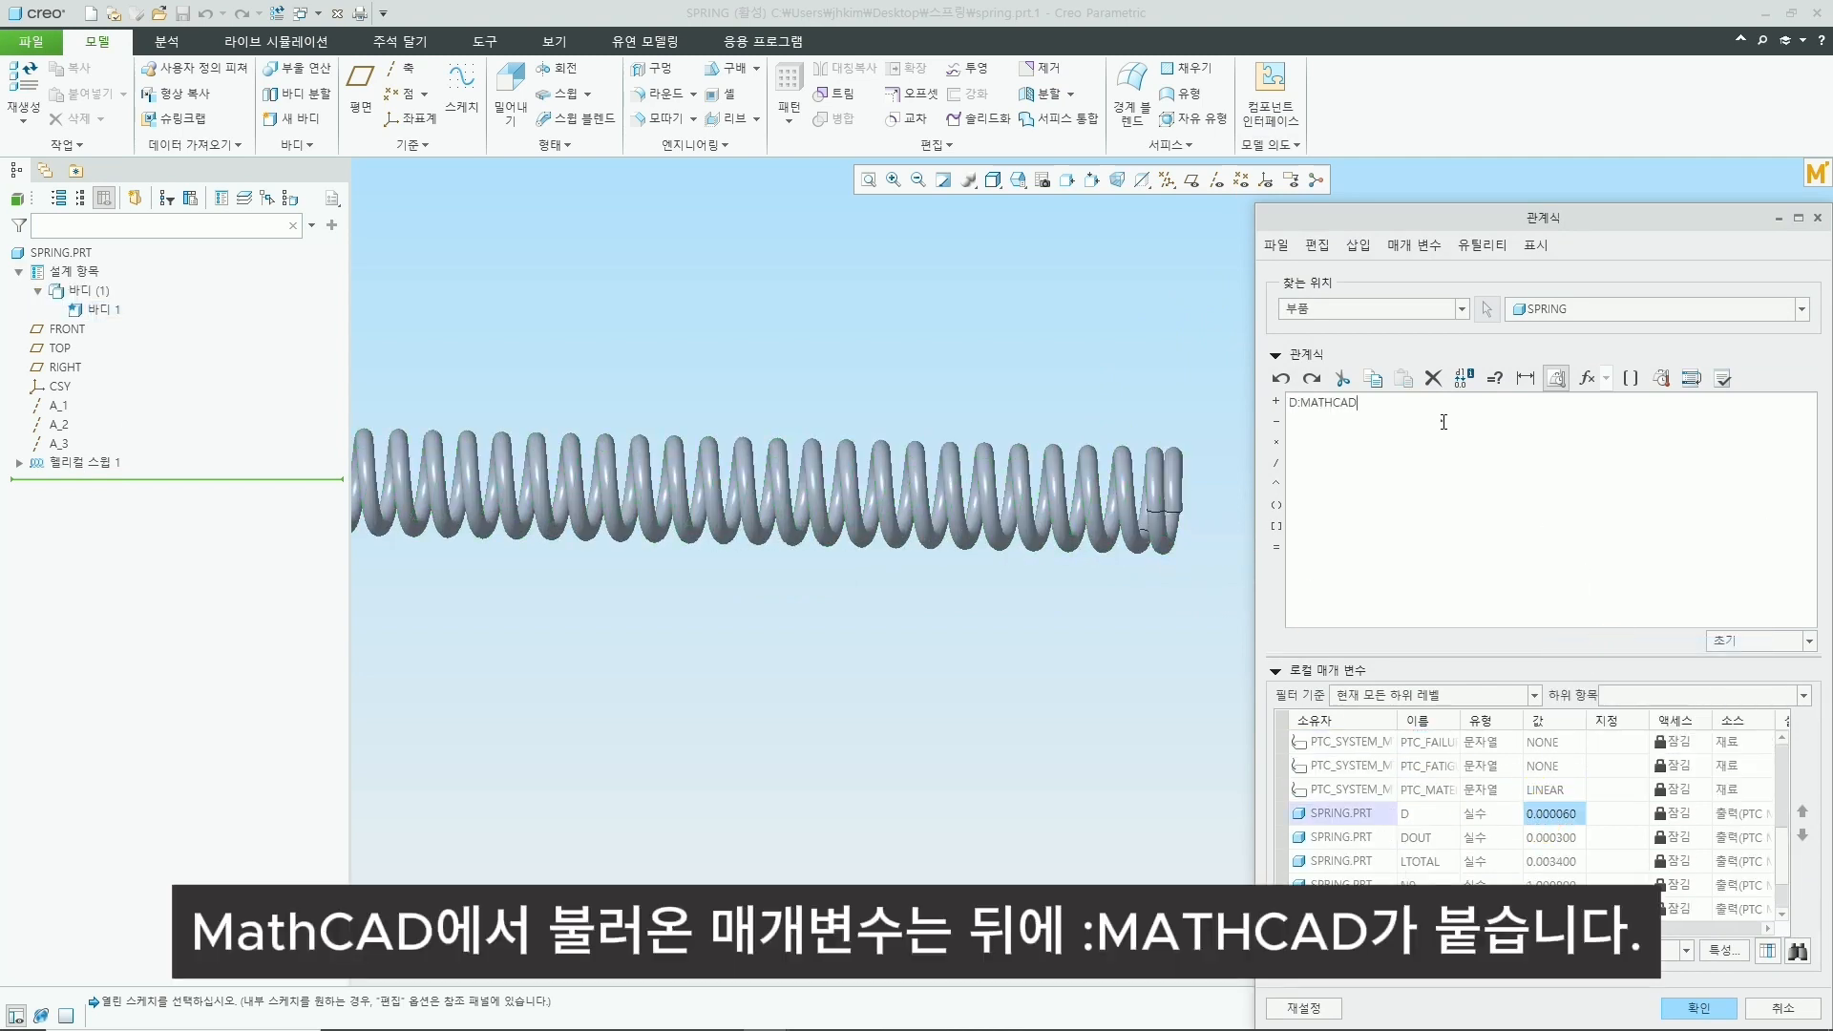
# Complete the first relation as d=D:MATHCAD, verify the relations, and begin a new line below it
pyautogui.click(1294, 408)
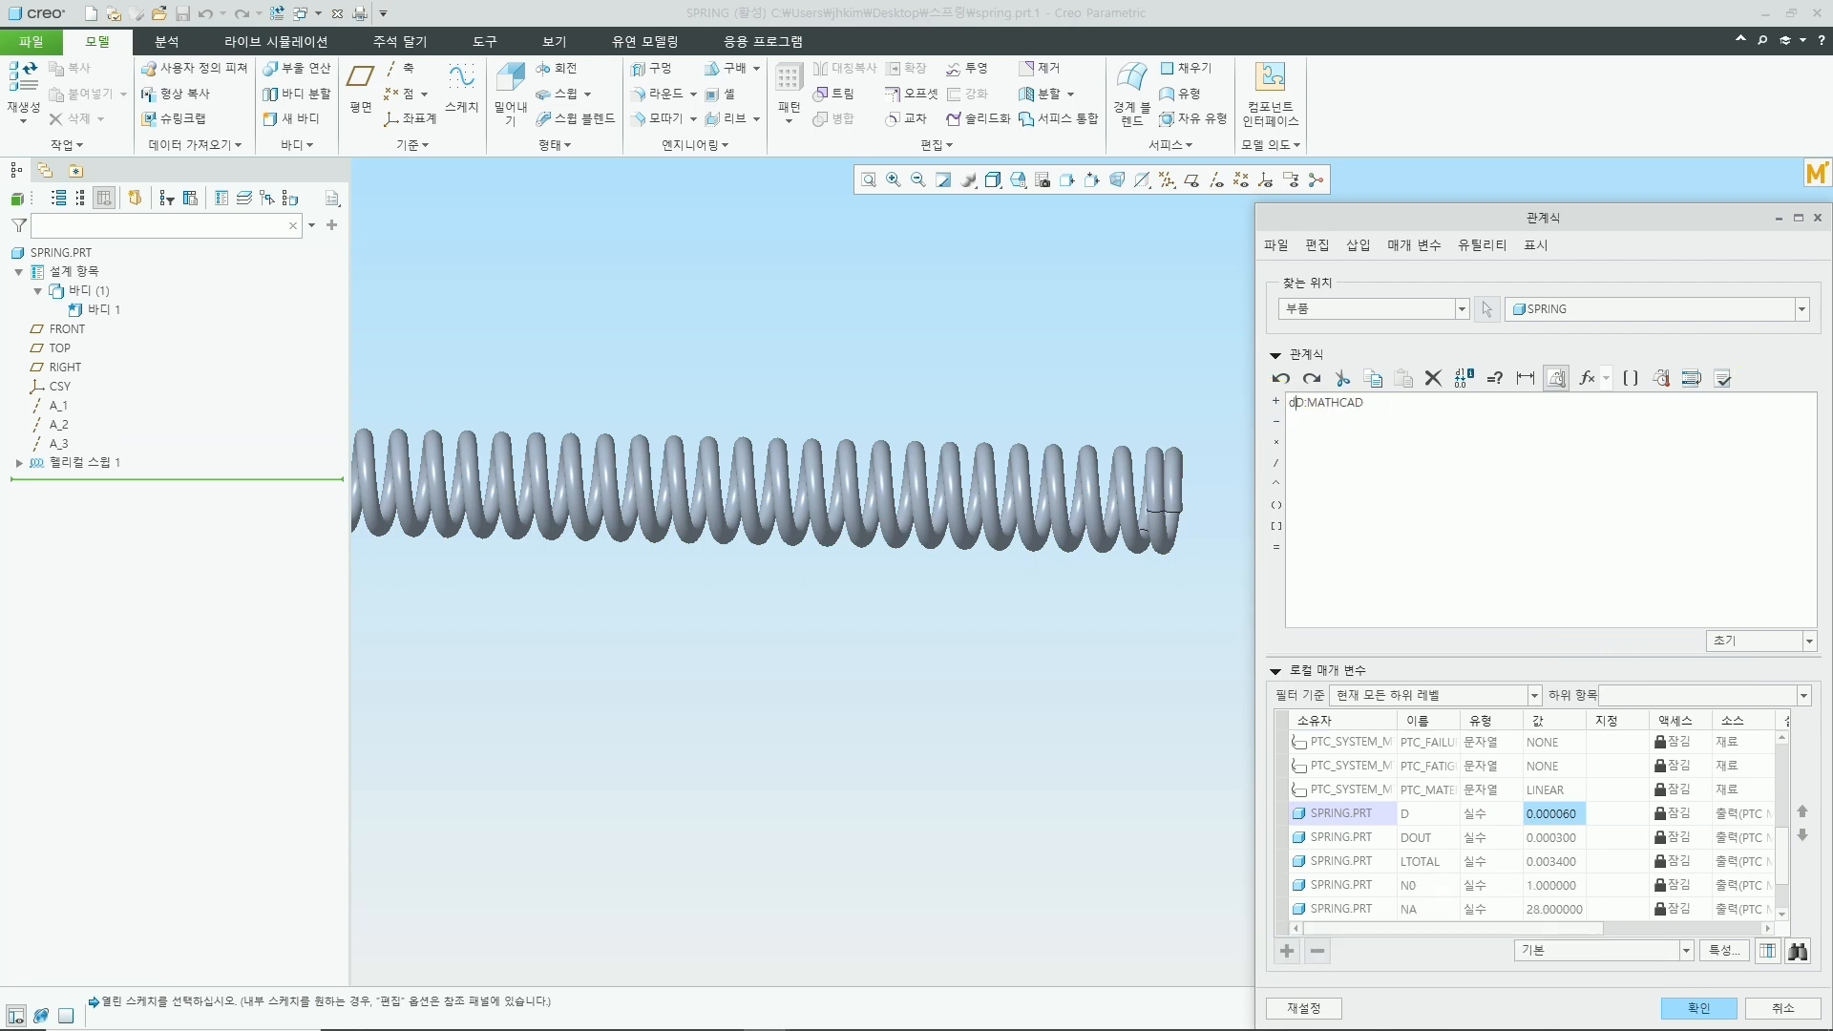
pyautogui.click(1721, 378)
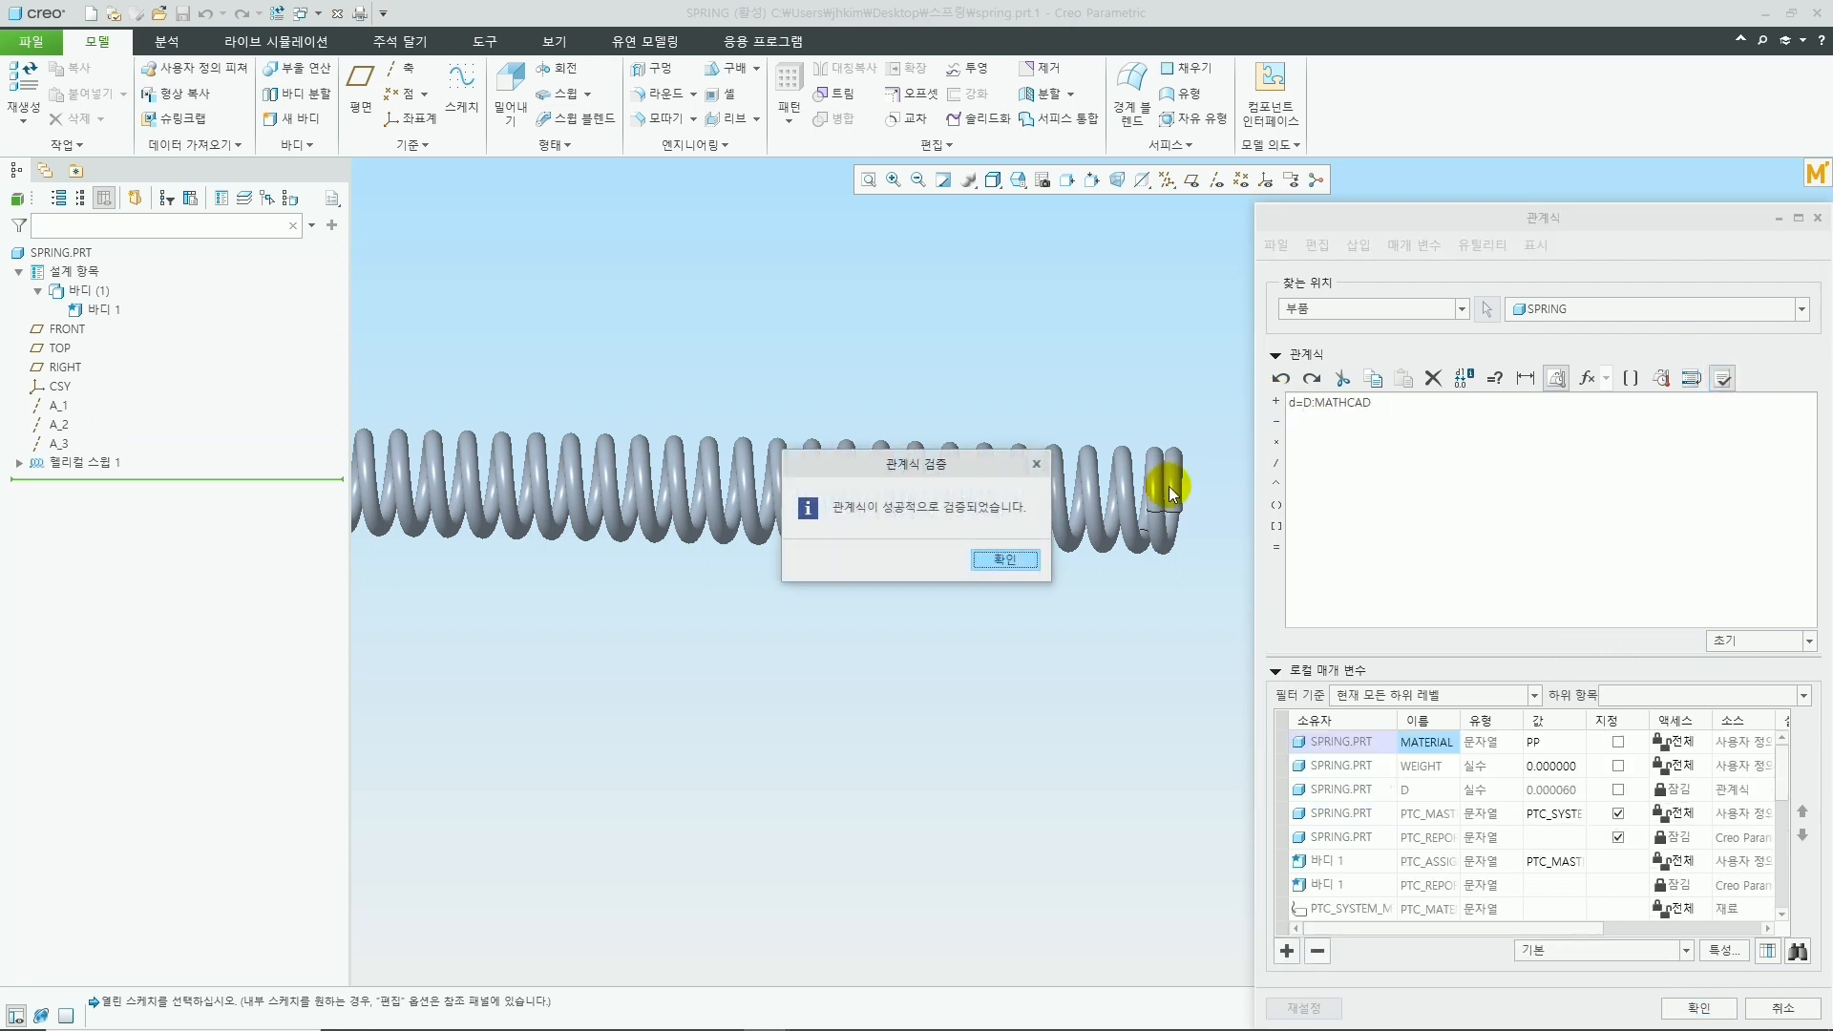
pyautogui.click(1006, 544)
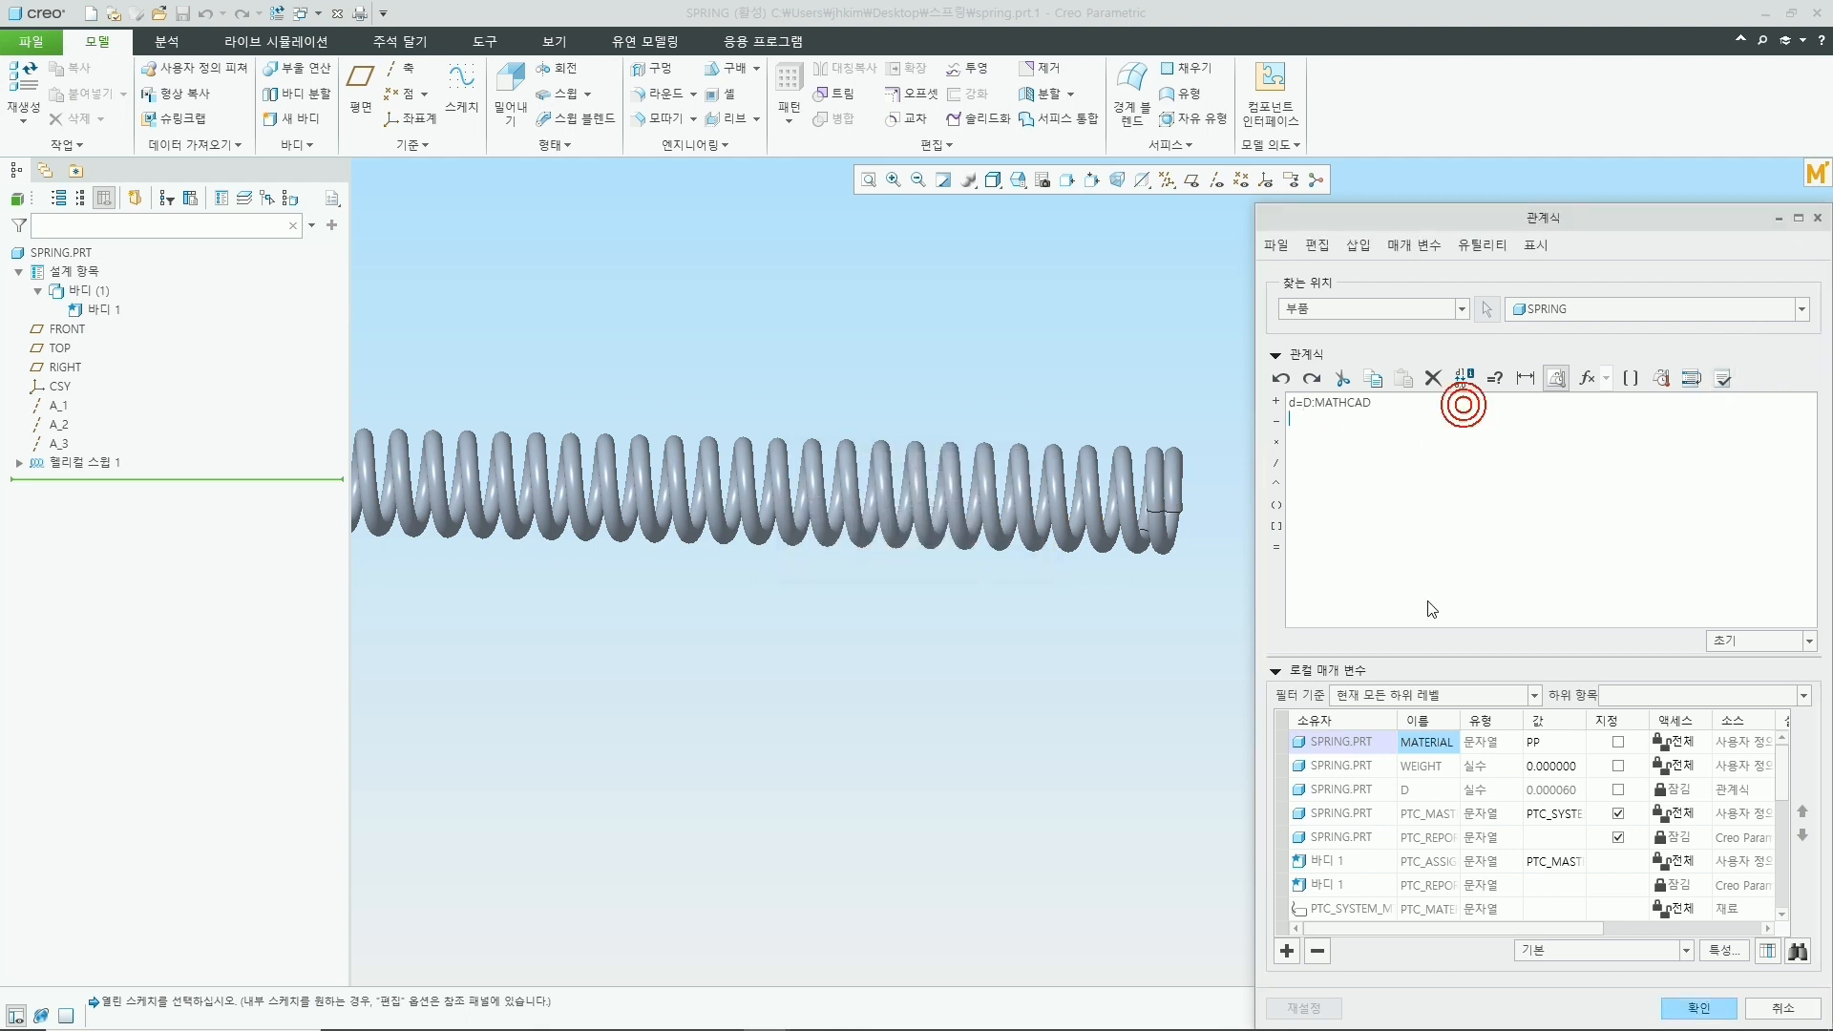
# Insert the Mathcad parameters DOUT, LTOTAL, N0 and NA into the relations, each on its own line
pyautogui.scroll(-6, 1420, 818)
pyautogui.click(1420, 837)
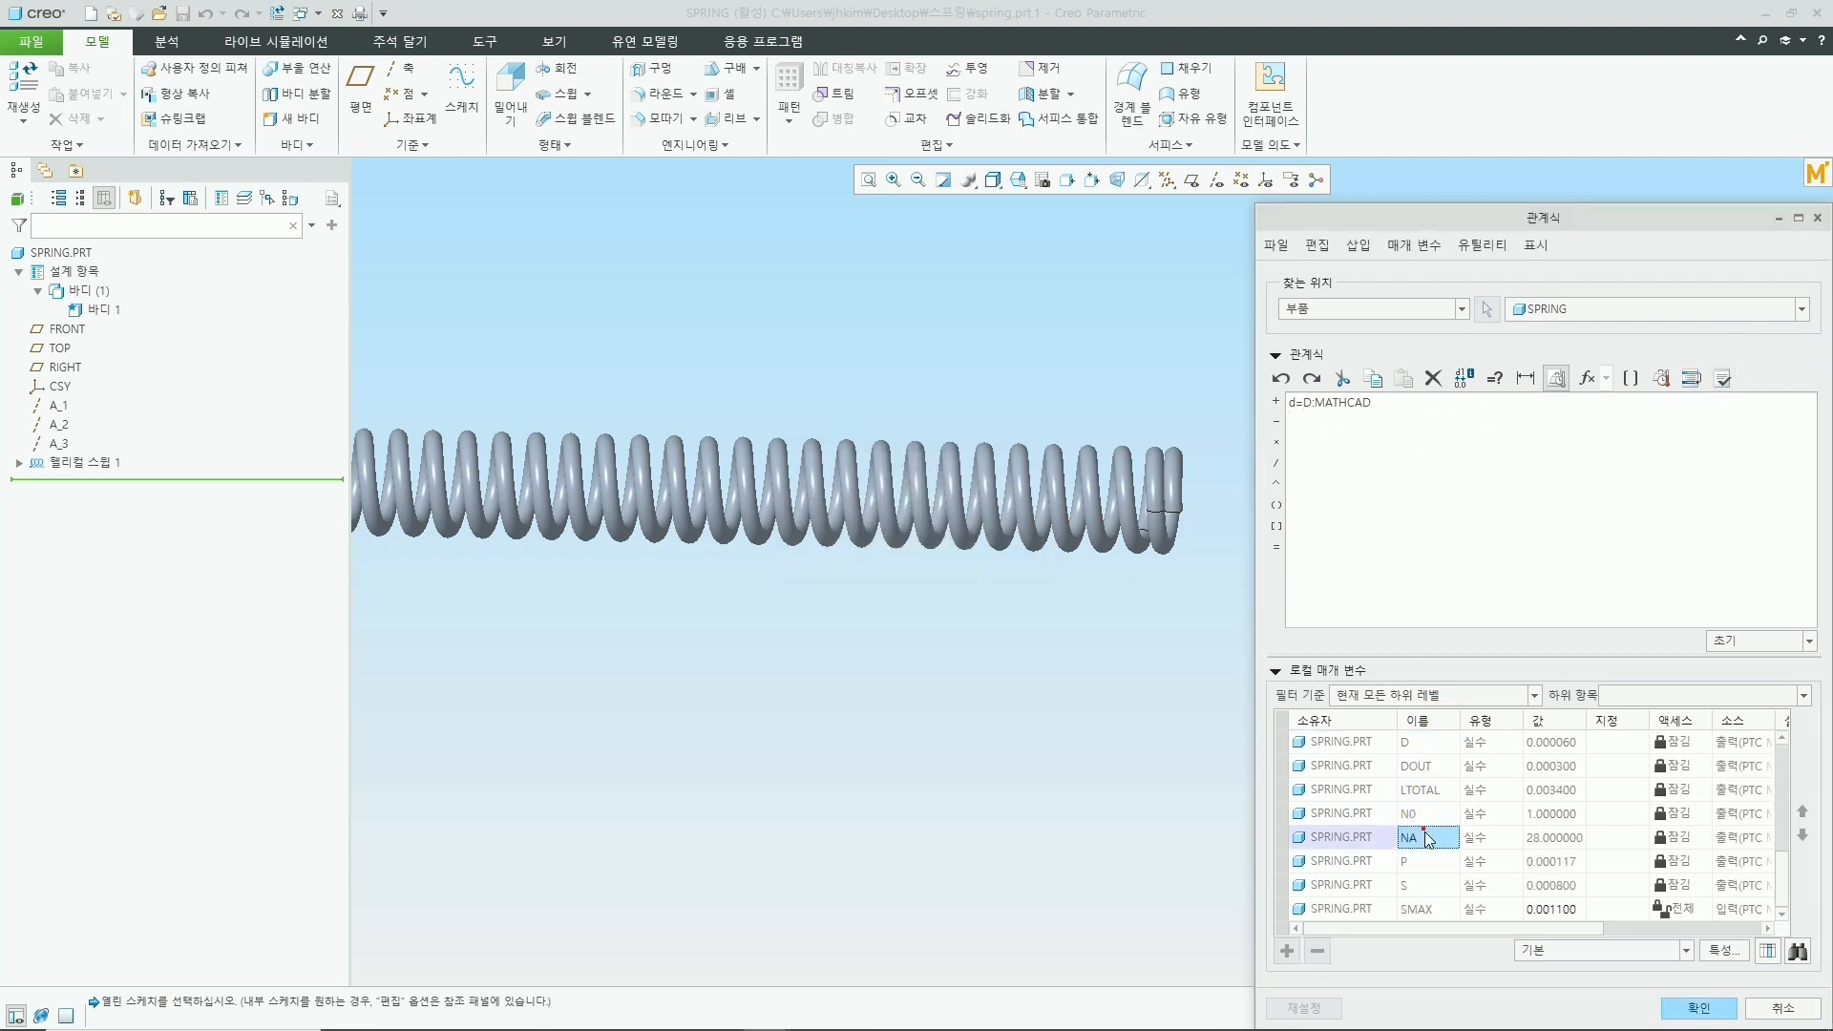
pyautogui.rightClick(1431, 771)
pyautogui.click(1511, 605)
pyautogui.rightClick(1432, 794)
pyautogui.click(1511, 628)
pyautogui.rightClick(1430, 818)
pyautogui.click(1511, 650)
pyautogui.rightClick(1422, 842)
pyautogui.click(1508, 674)
# Insert Mathcad parameters P, S and SMAX, and equate dout, ltotal, n0, na, p, s and smax to their matching Mathcad parameters
pyautogui.rightClick(1422, 866)
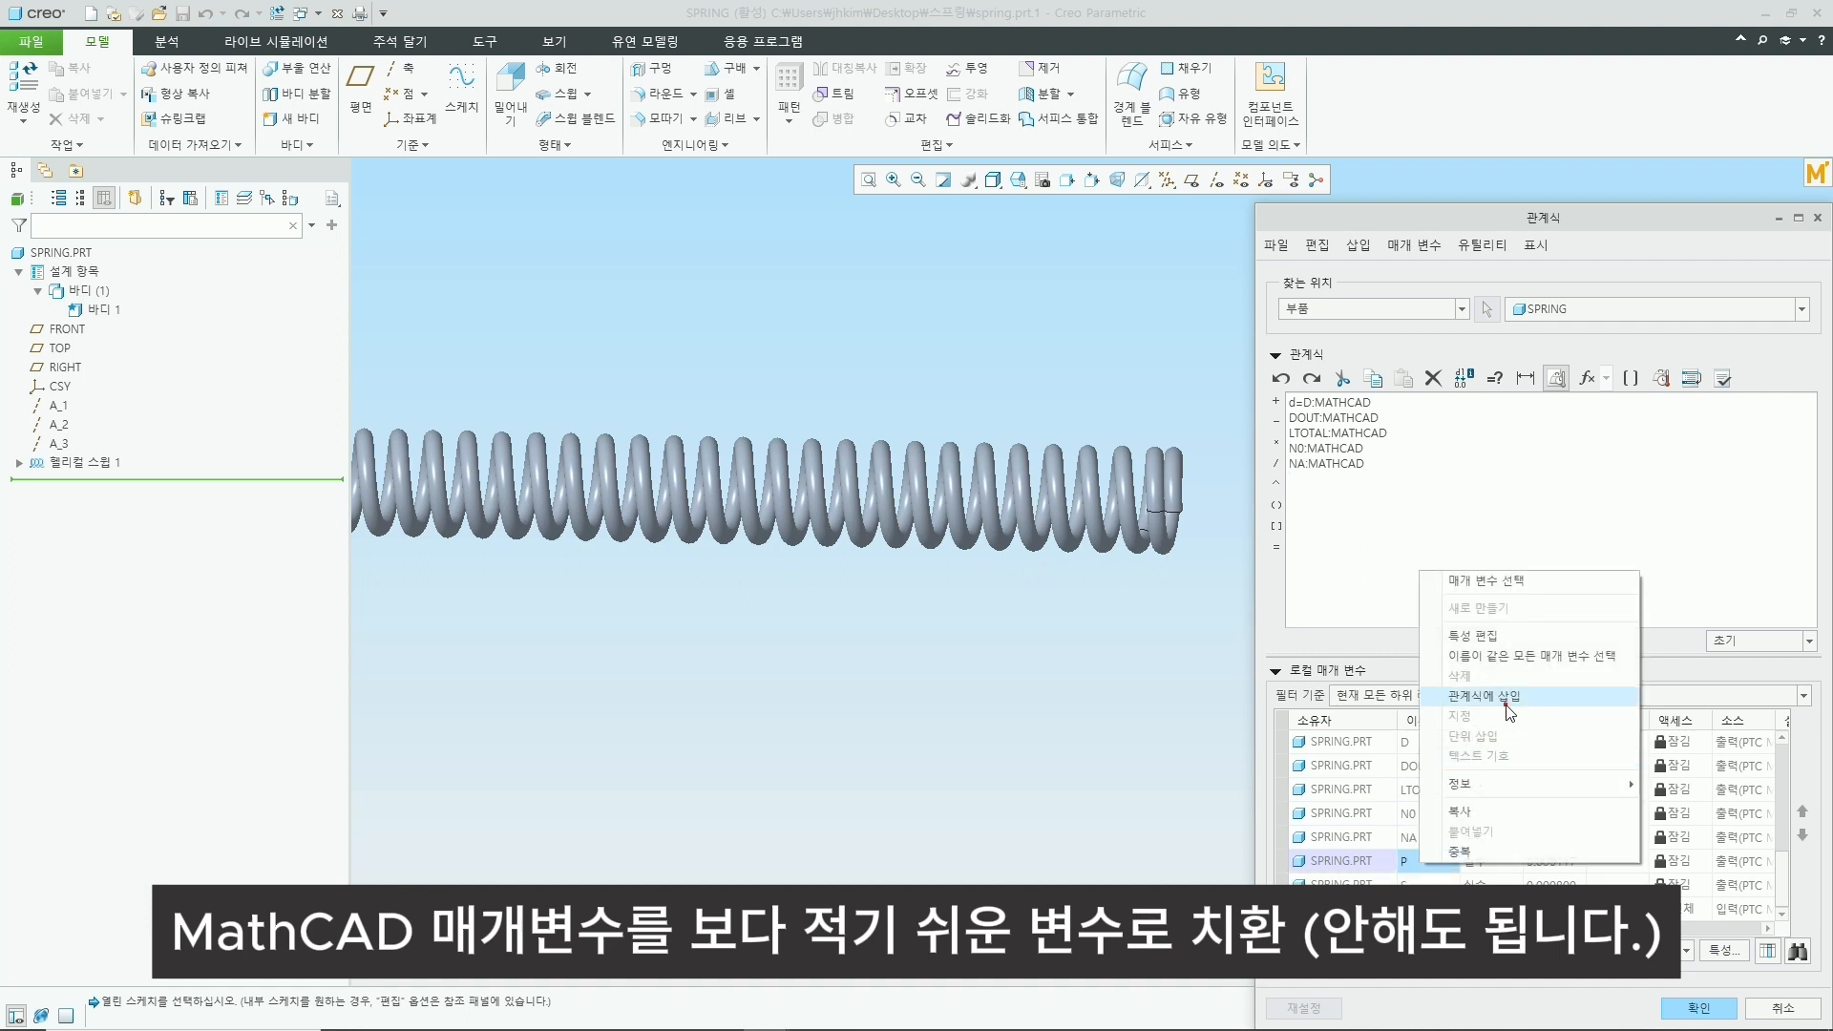
pyautogui.click(1509, 700)
pyautogui.rightClick(1429, 890)
pyautogui.click(1513, 725)
pyautogui.rightClick(1435, 912)
pyautogui.click(1514, 747)
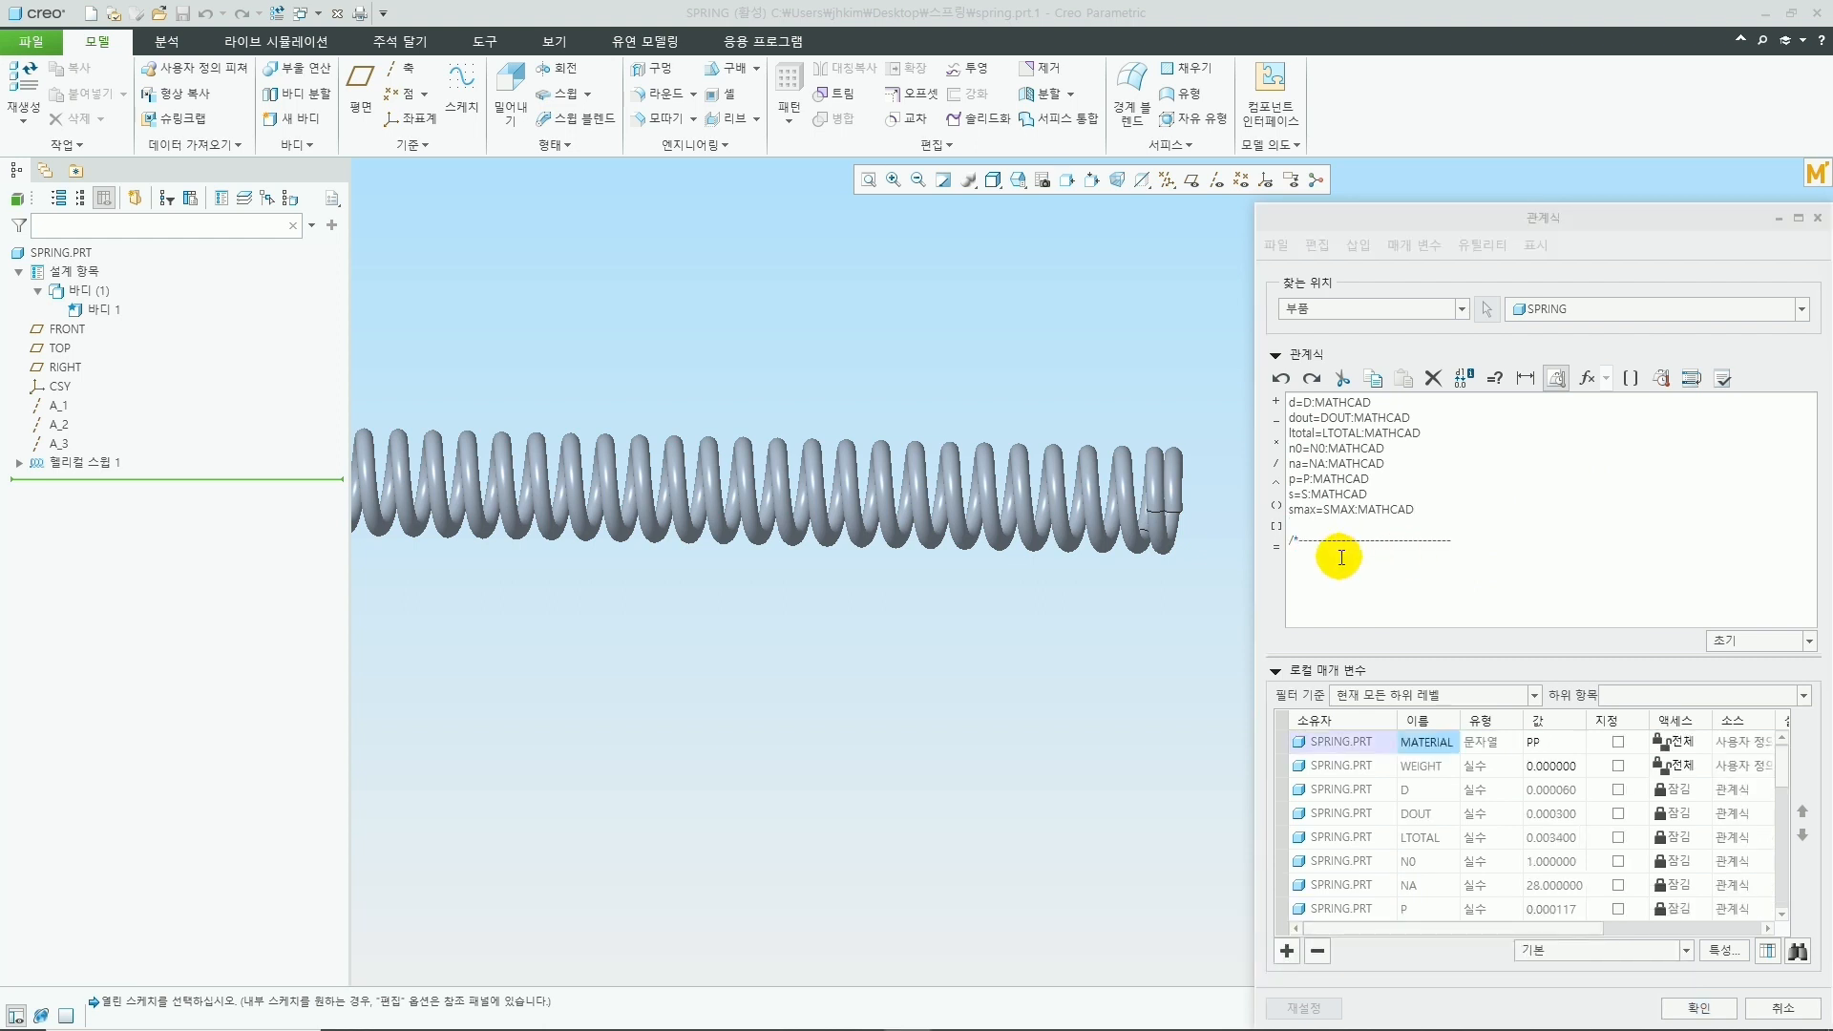
# Below the comment line, show the helical sweep's profile and section dimensions and add d23=d for the wire diameter
pyautogui.click(1481, 545)
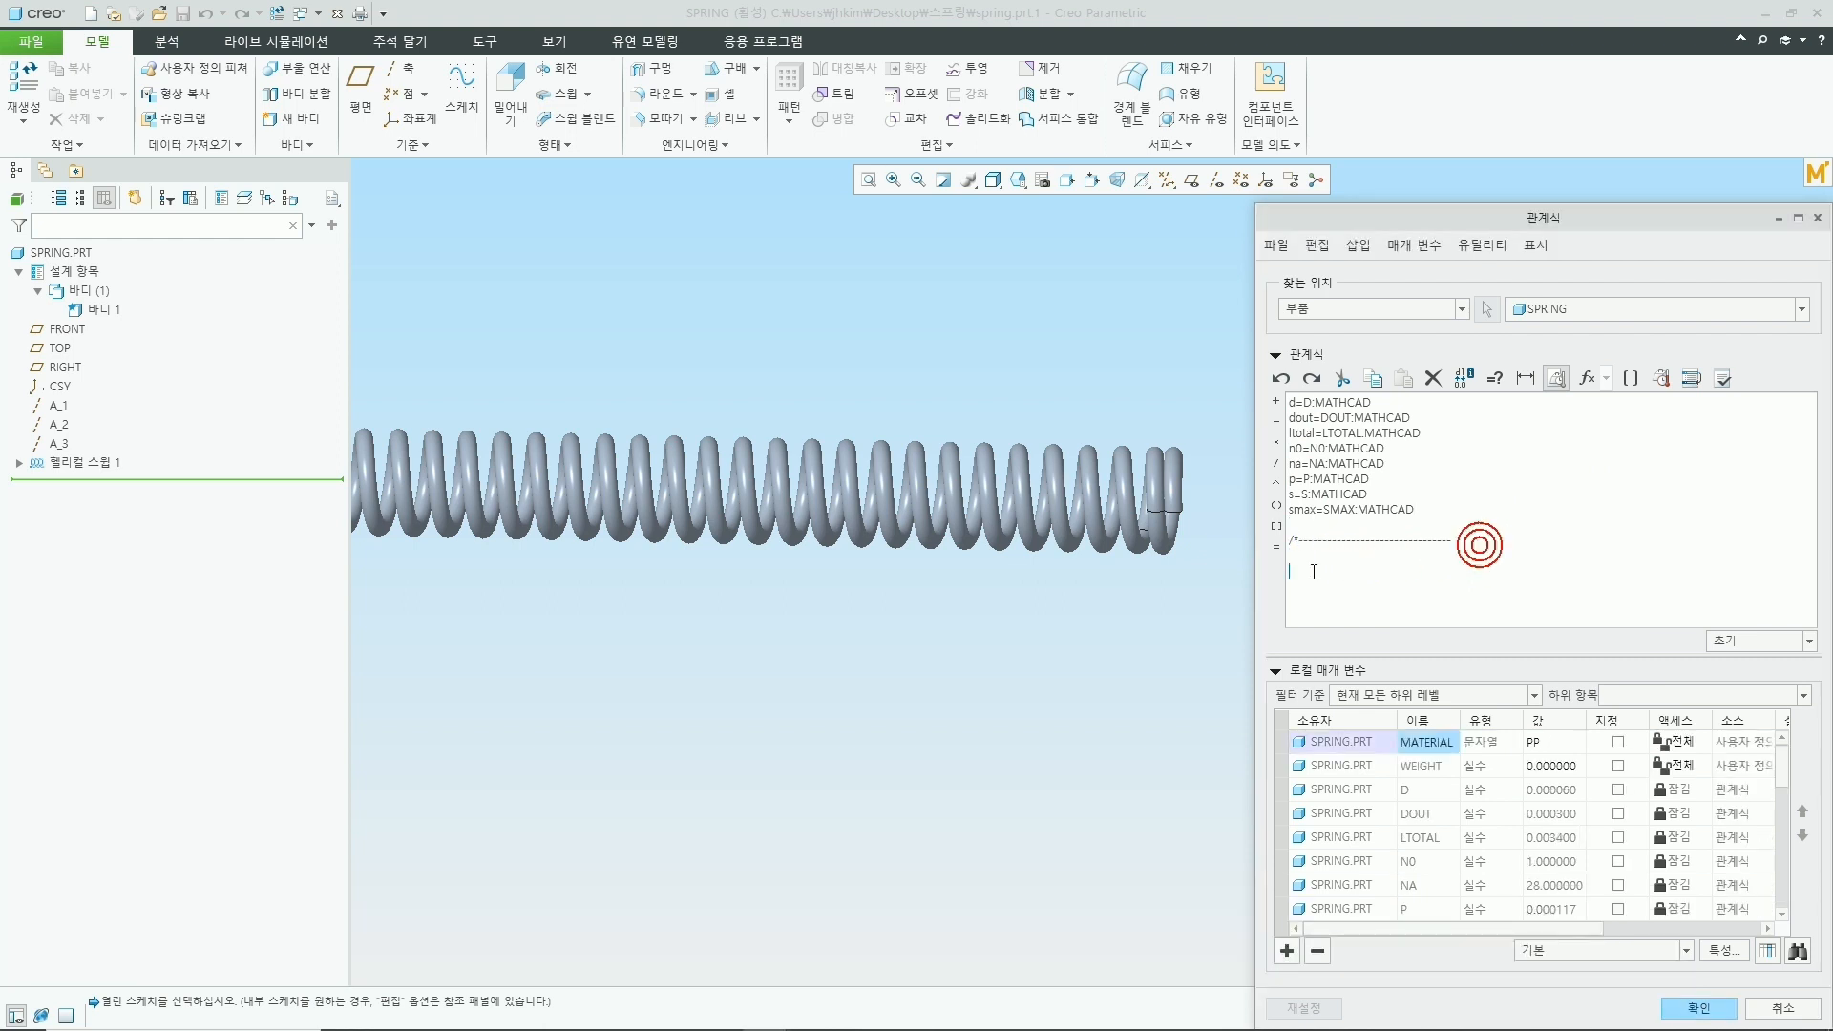
pyautogui.scroll(2, 1122, 566)
pyautogui.moveTo(620, 547); pyautogui.dragTo(588, 506)
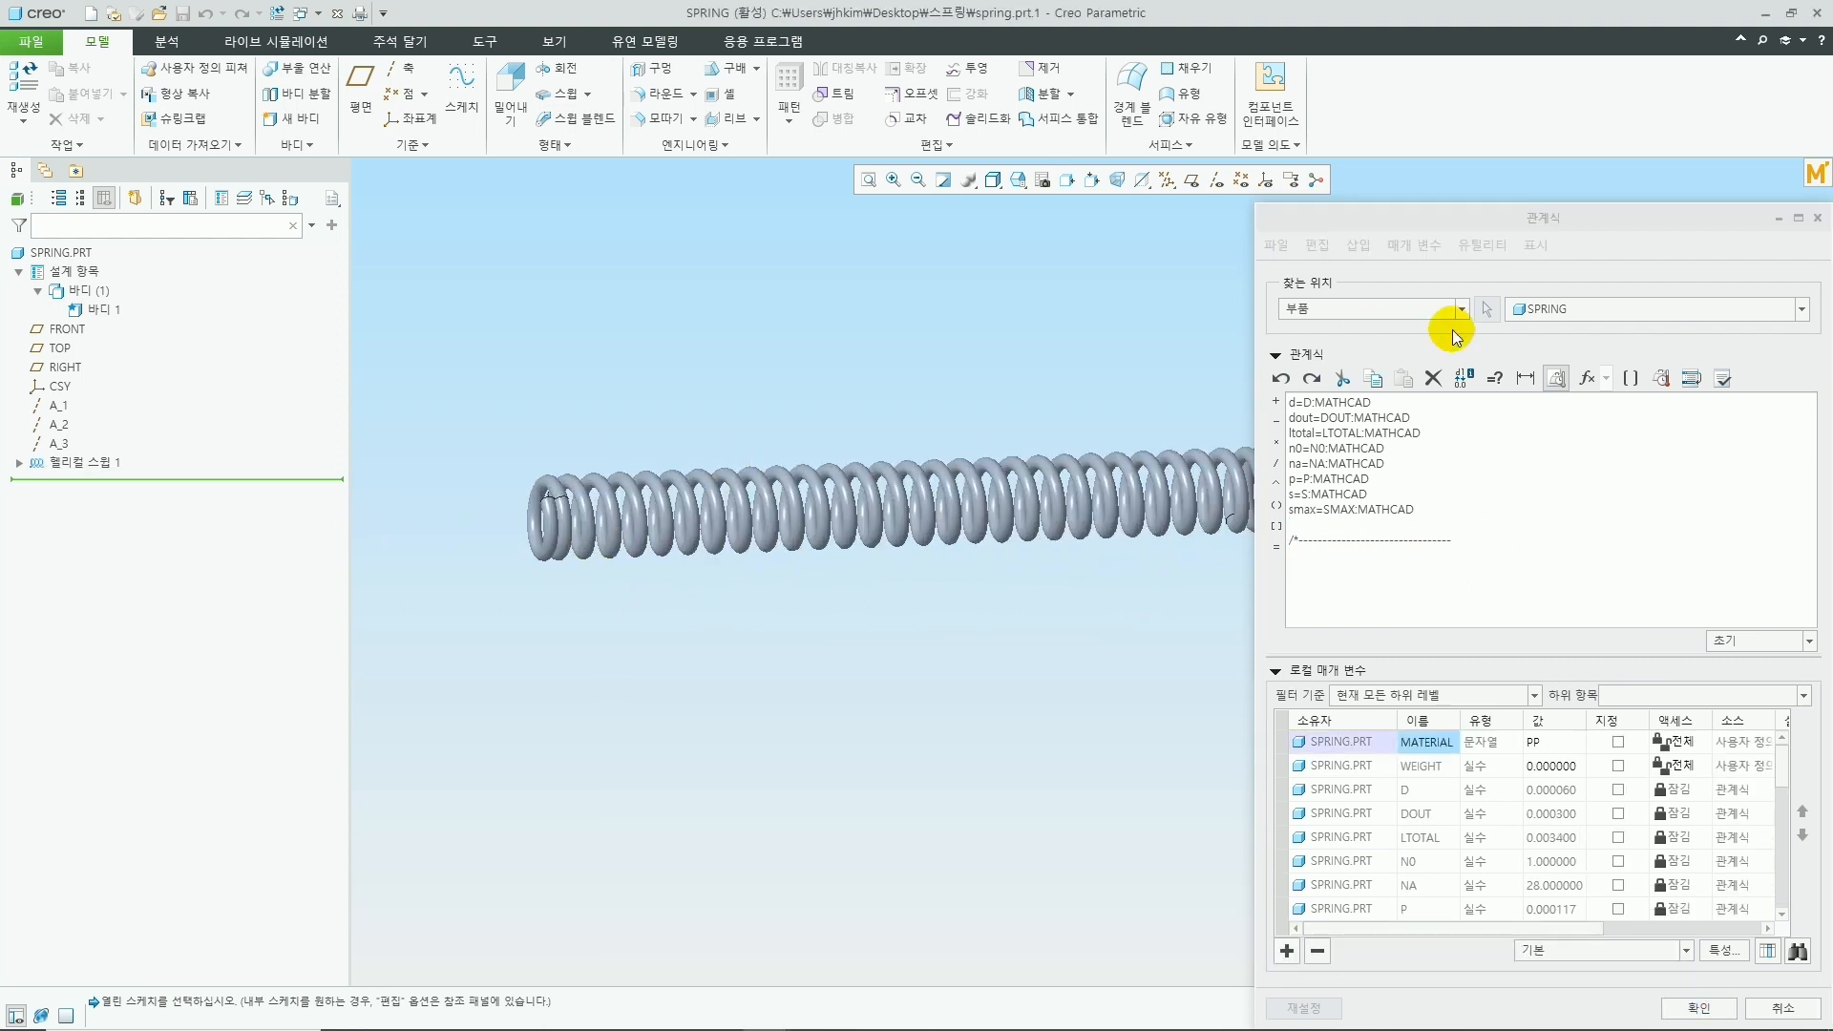
pyautogui.click(1470, 374)
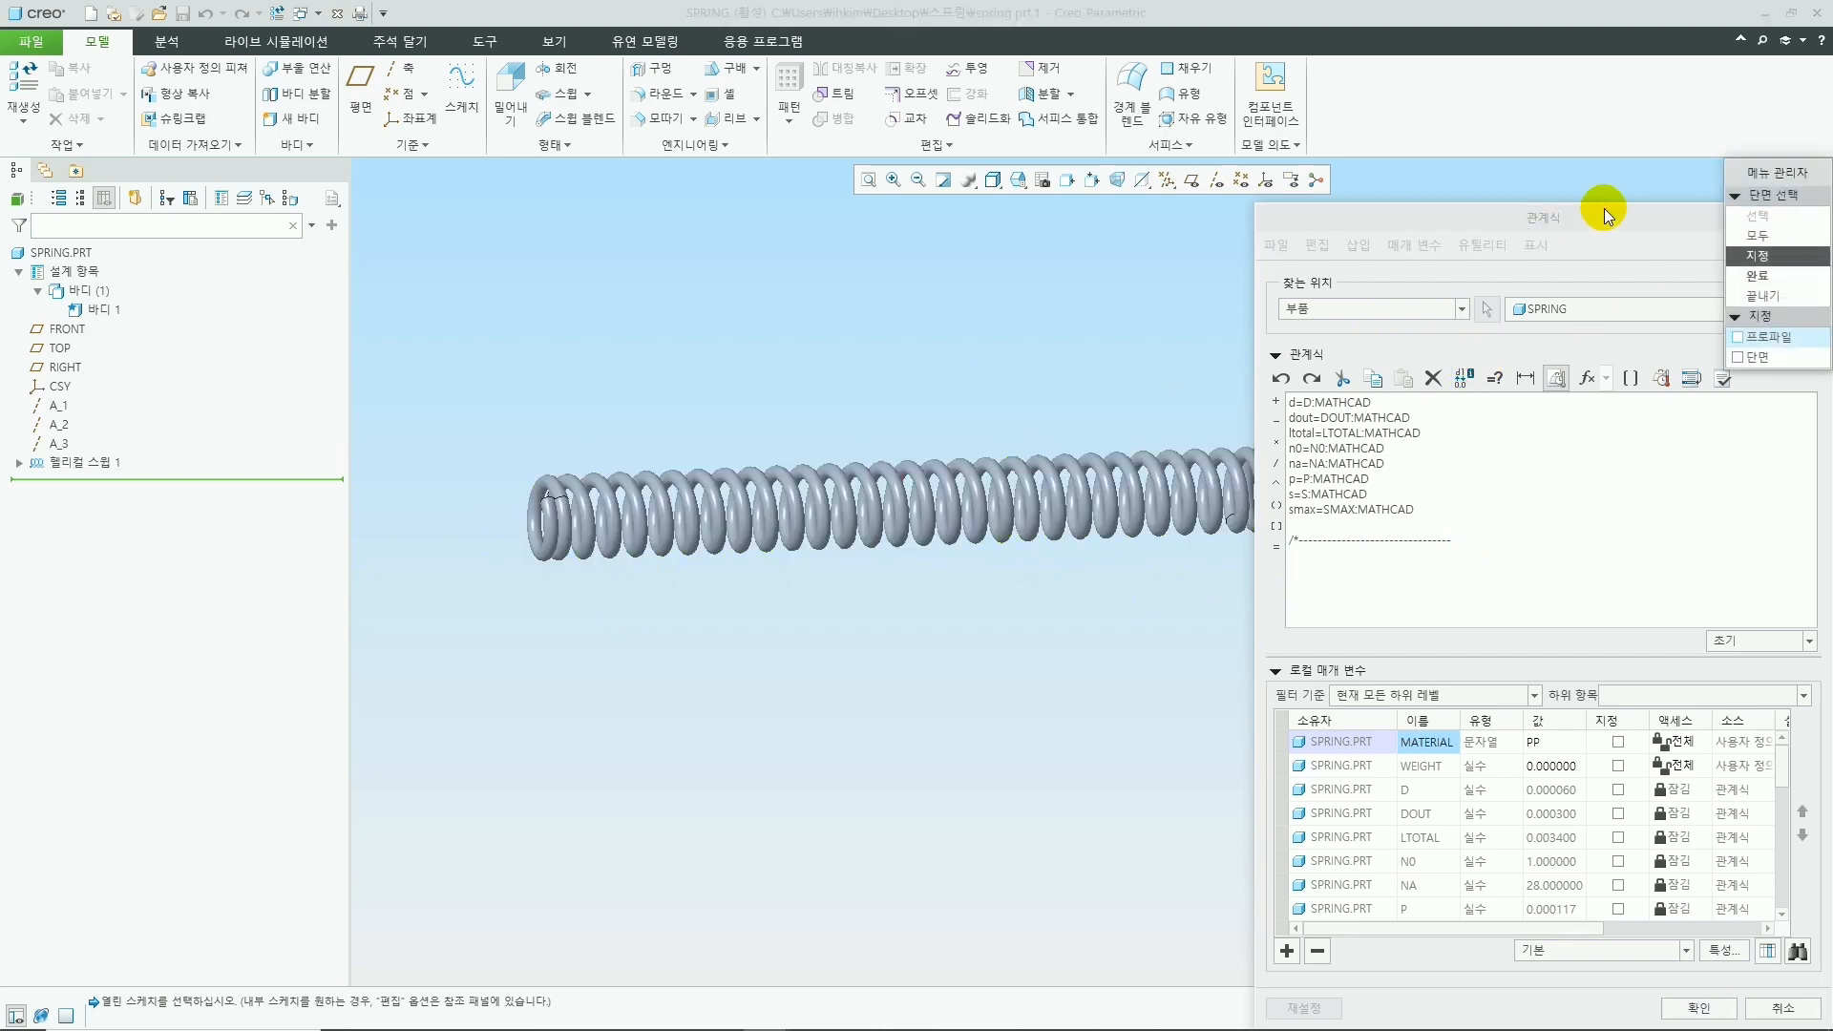
pyautogui.click(767, 347)
pyautogui.click(772, 365)
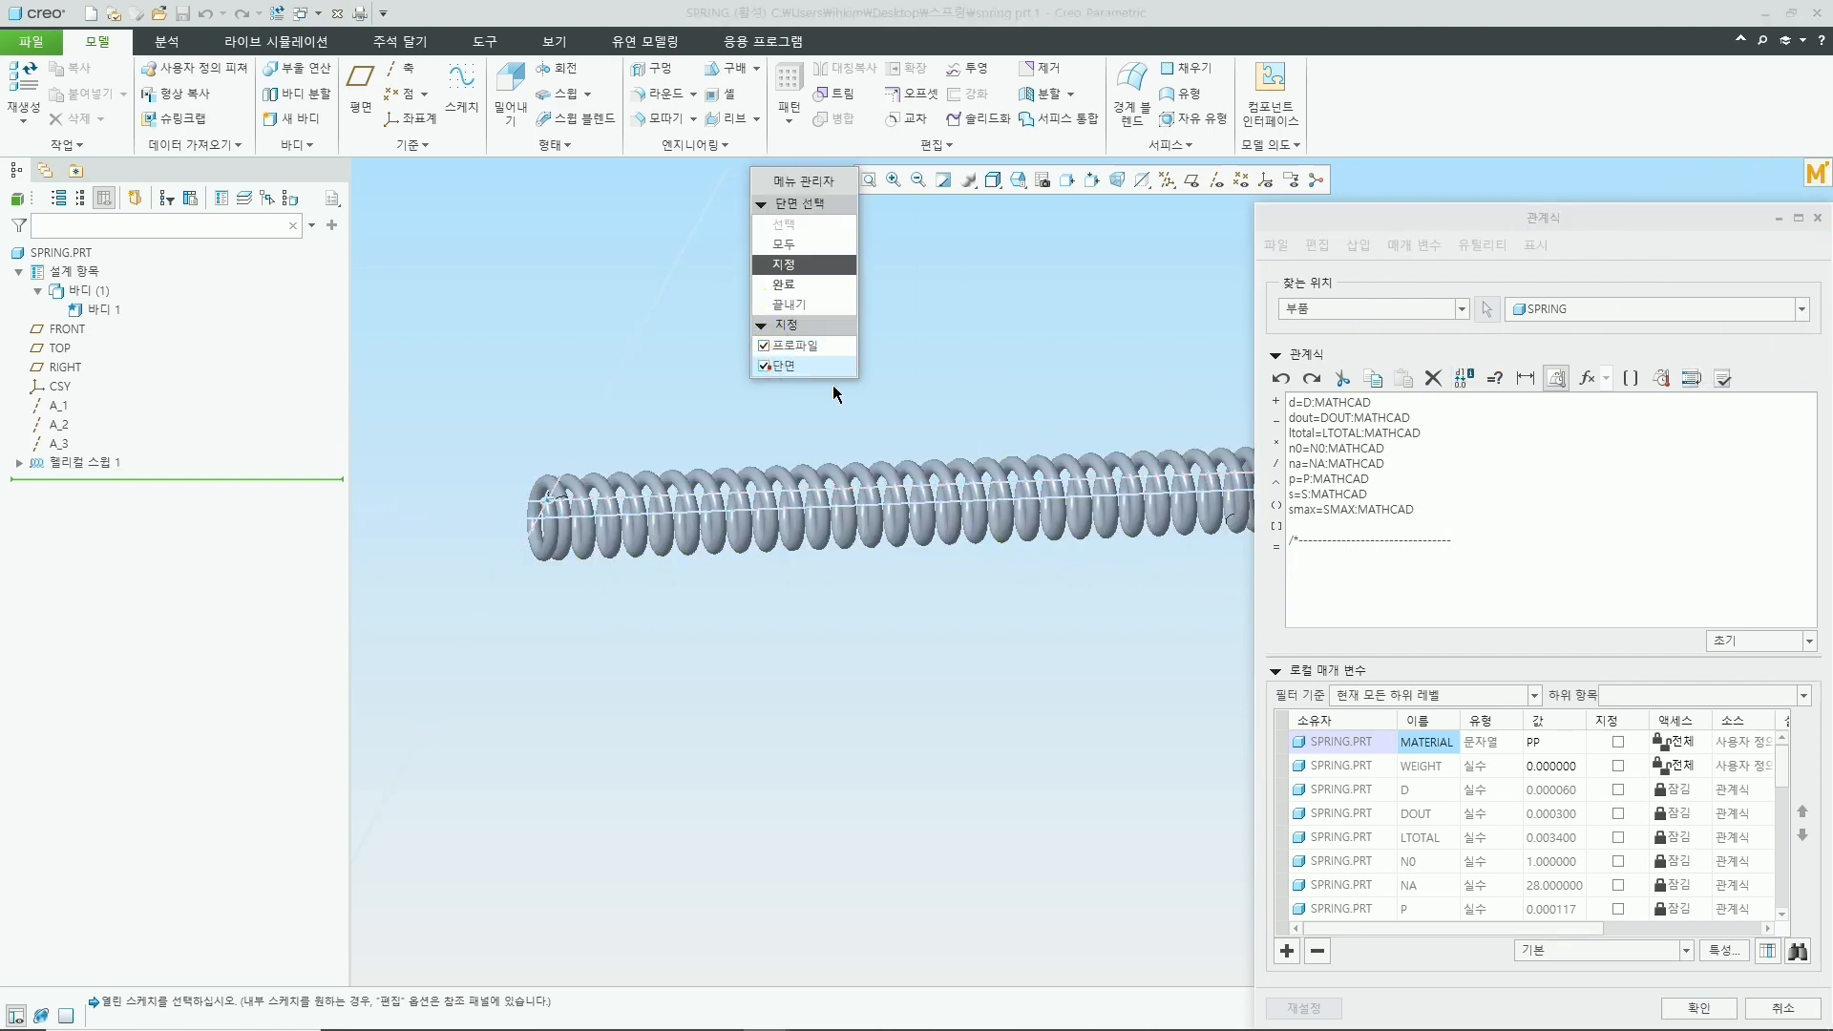
pyautogui.middleClick(834, 386)
pyautogui.scroll(-3, 488, 553)
pyautogui.scroll(-5, 483, 400)
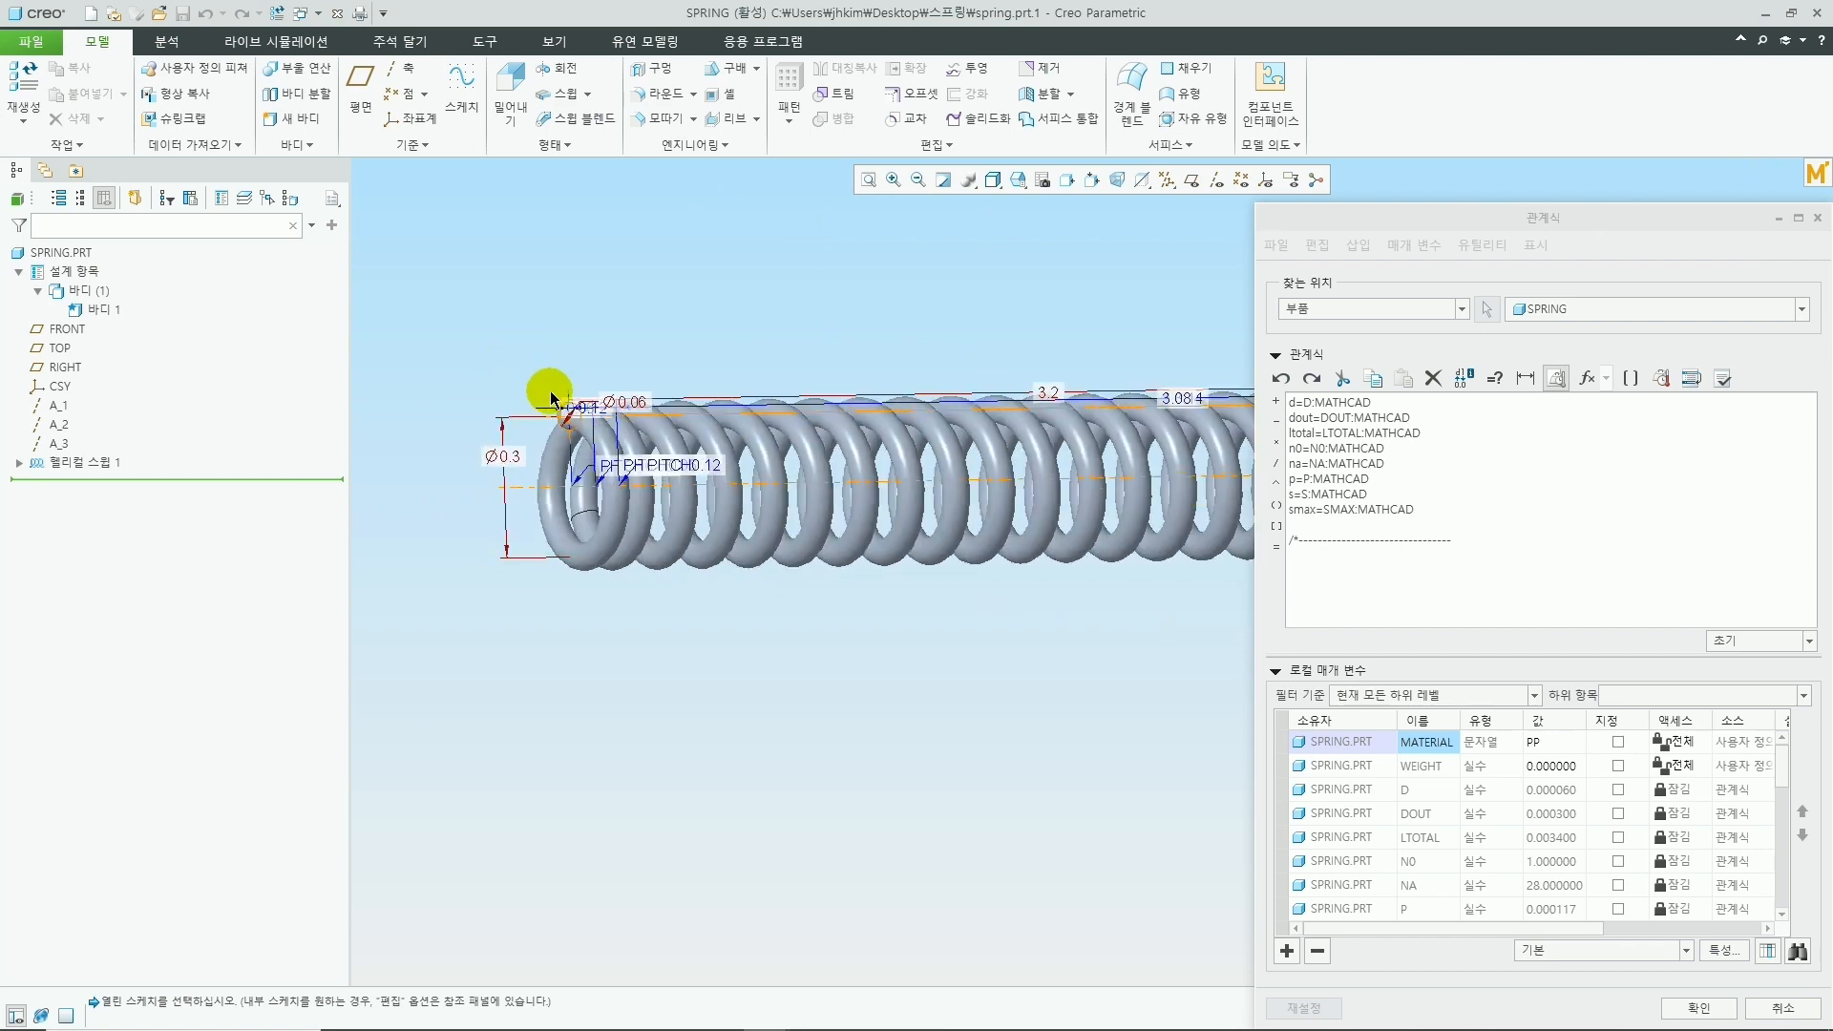
pyautogui.click(717, 384)
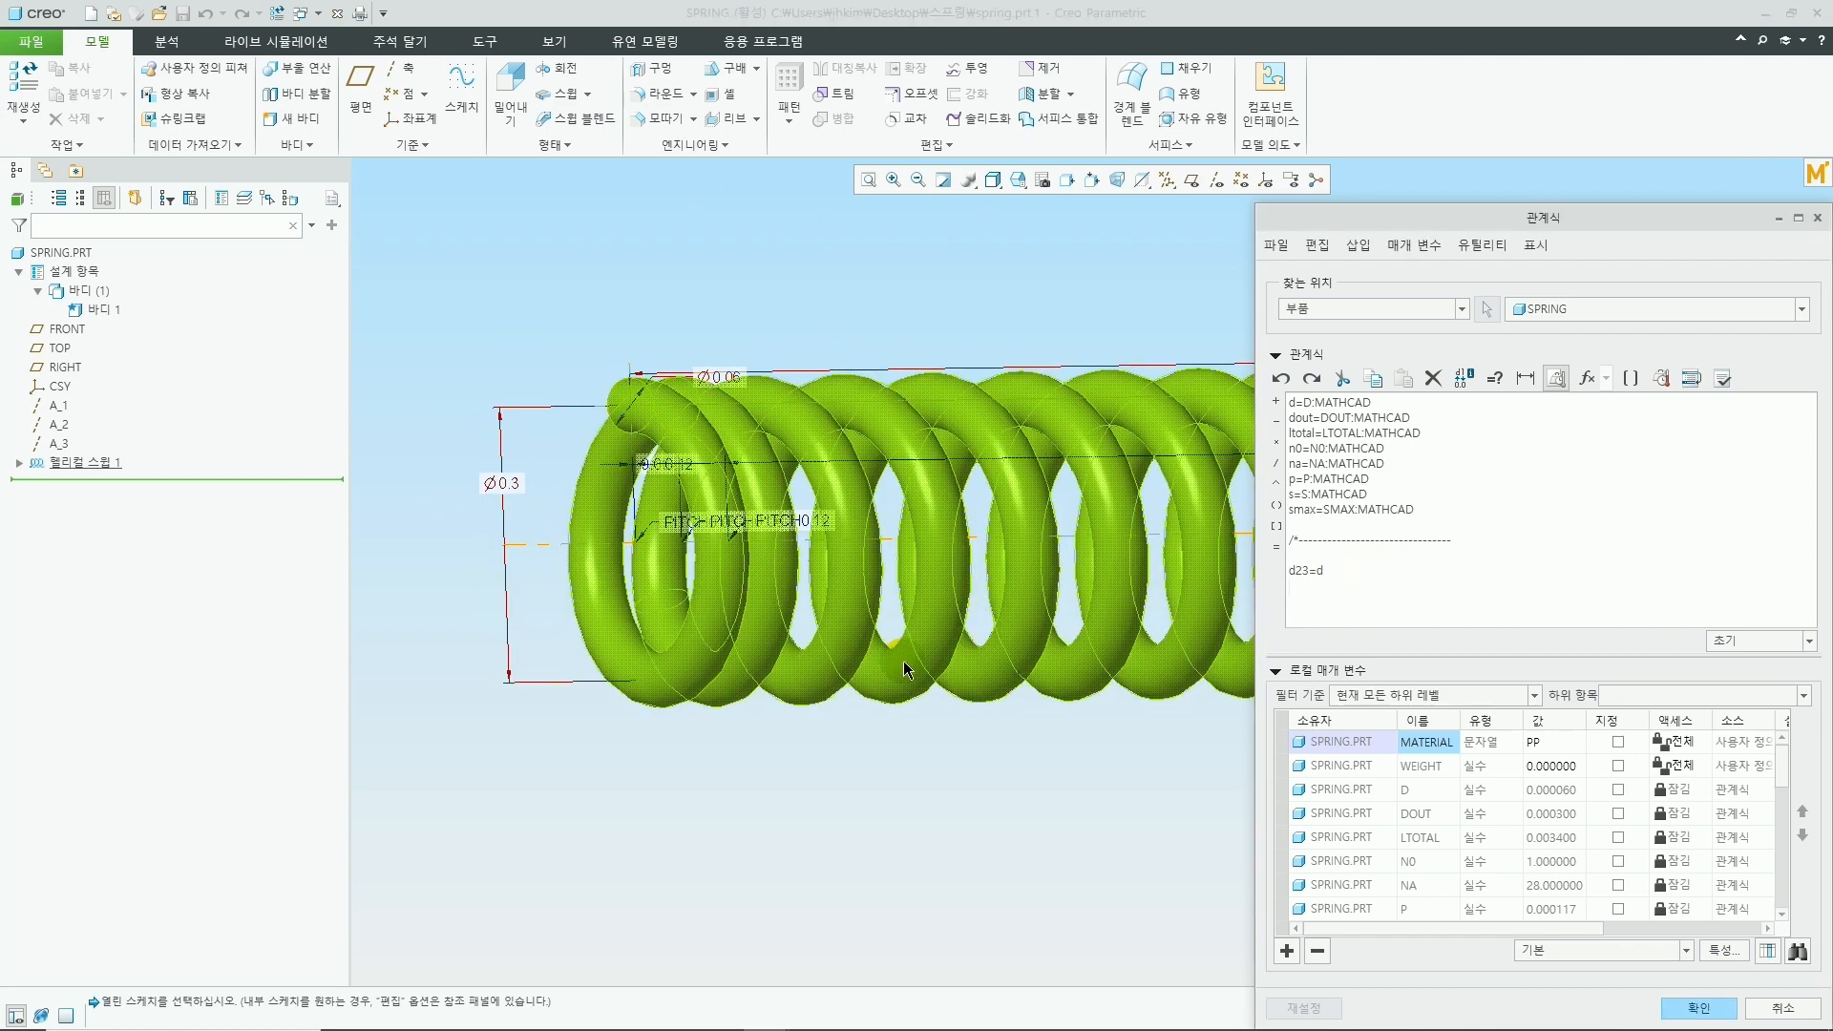
# Add the relations d18=dout-d and d19=ltotal-d for the spring's diameter and length dimensions
pyautogui.click(503, 483)
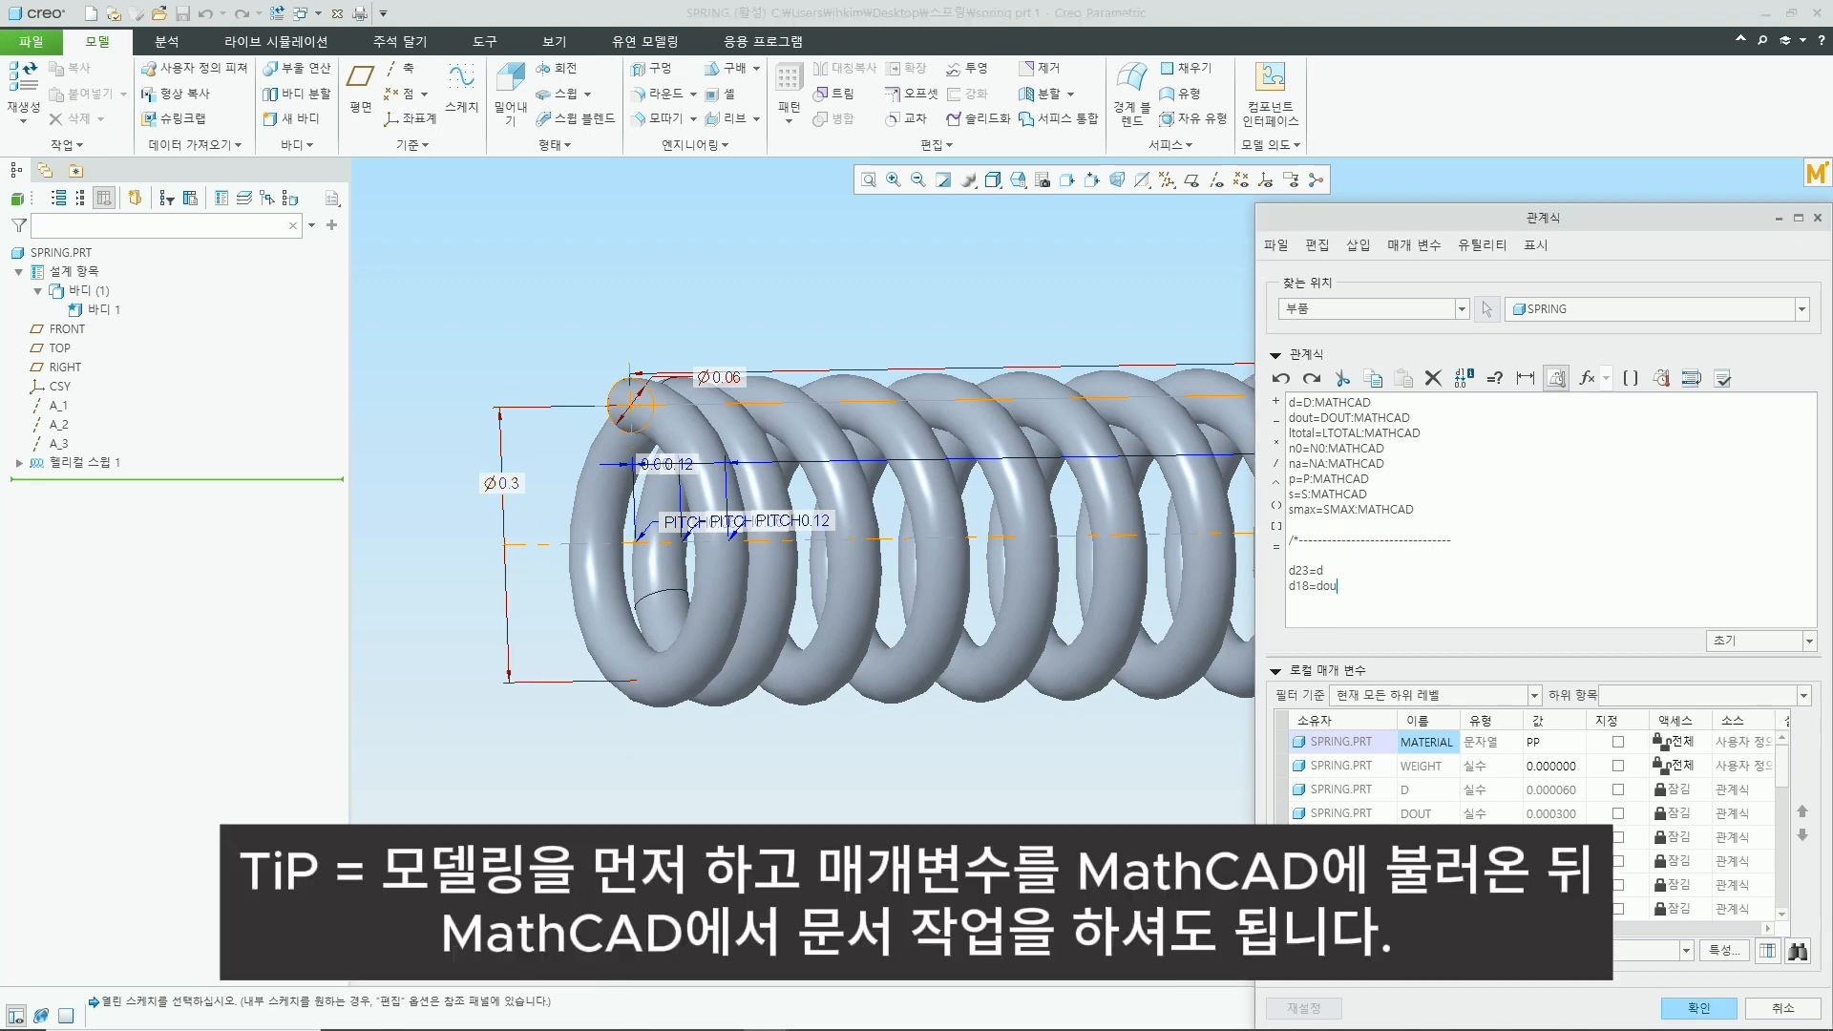
pyautogui.scroll(4, 509, 537)
pyautogui.click(1056, 446)
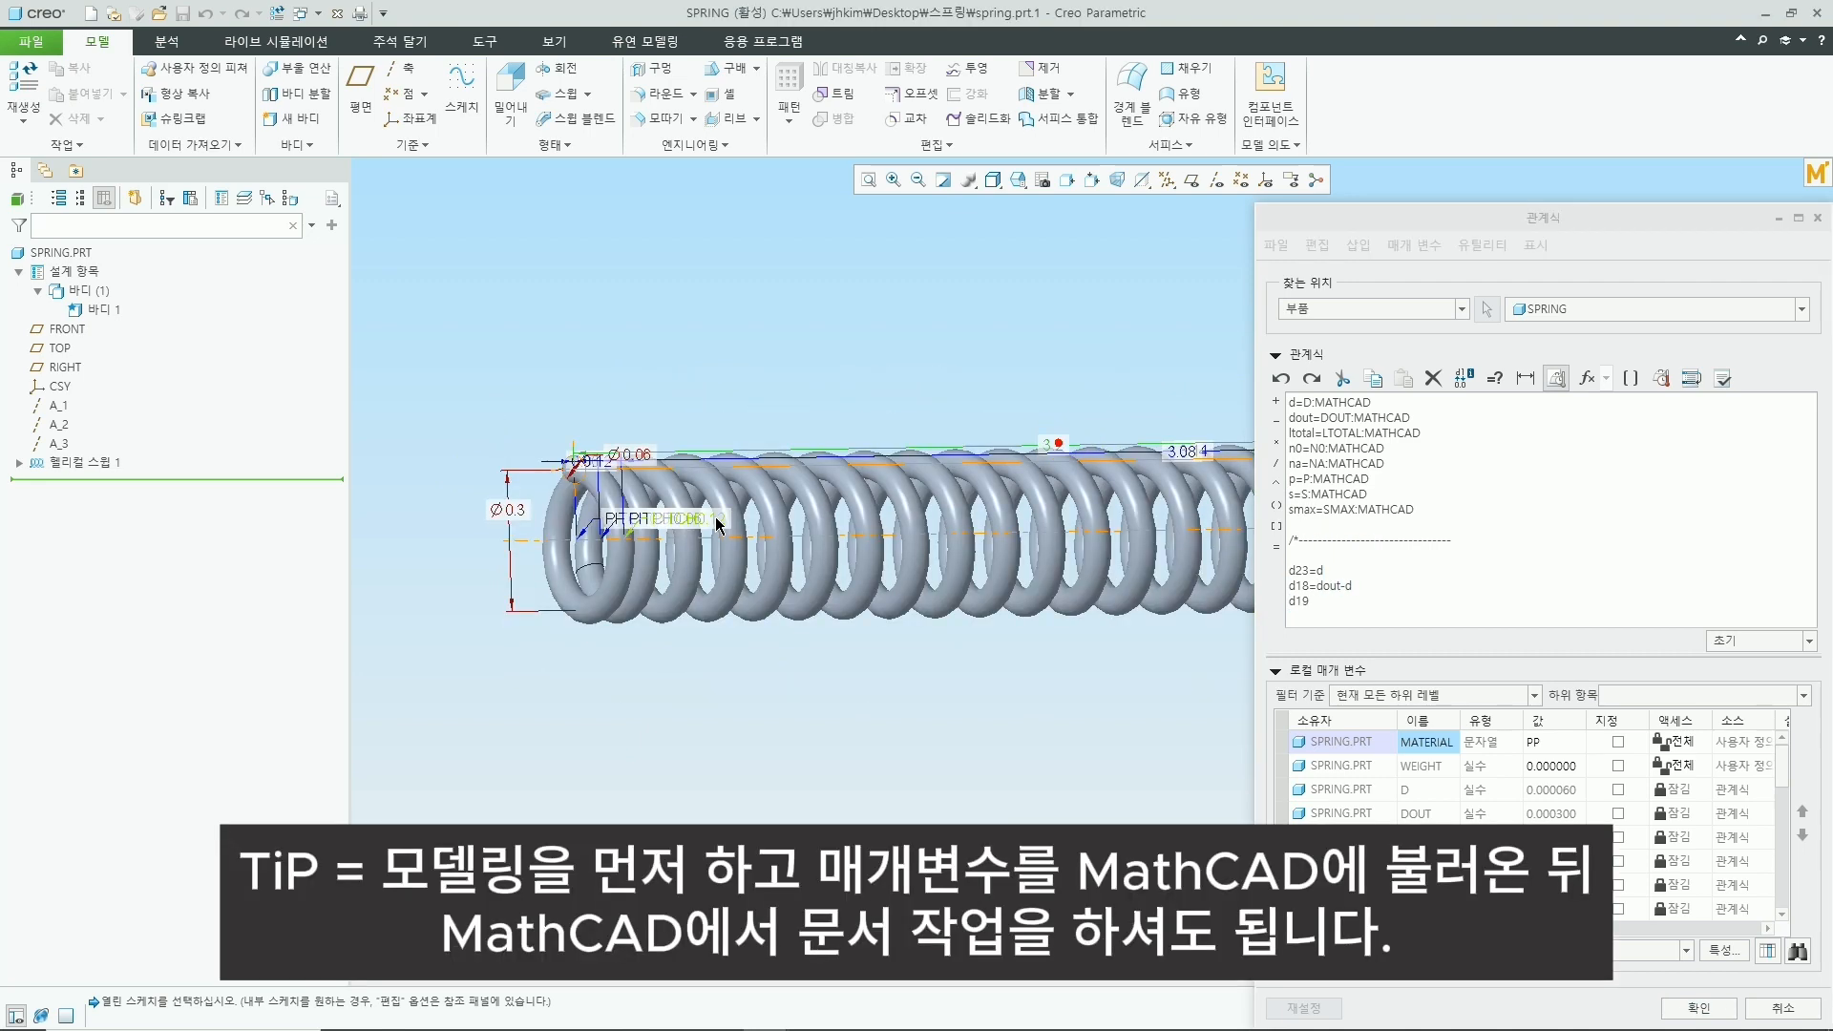
pyautogui.write('=ltotal')
pyautogui.scroll(4, 684, 385)
pyautogui.click(1441, 598)
pyautogui.write('-d')
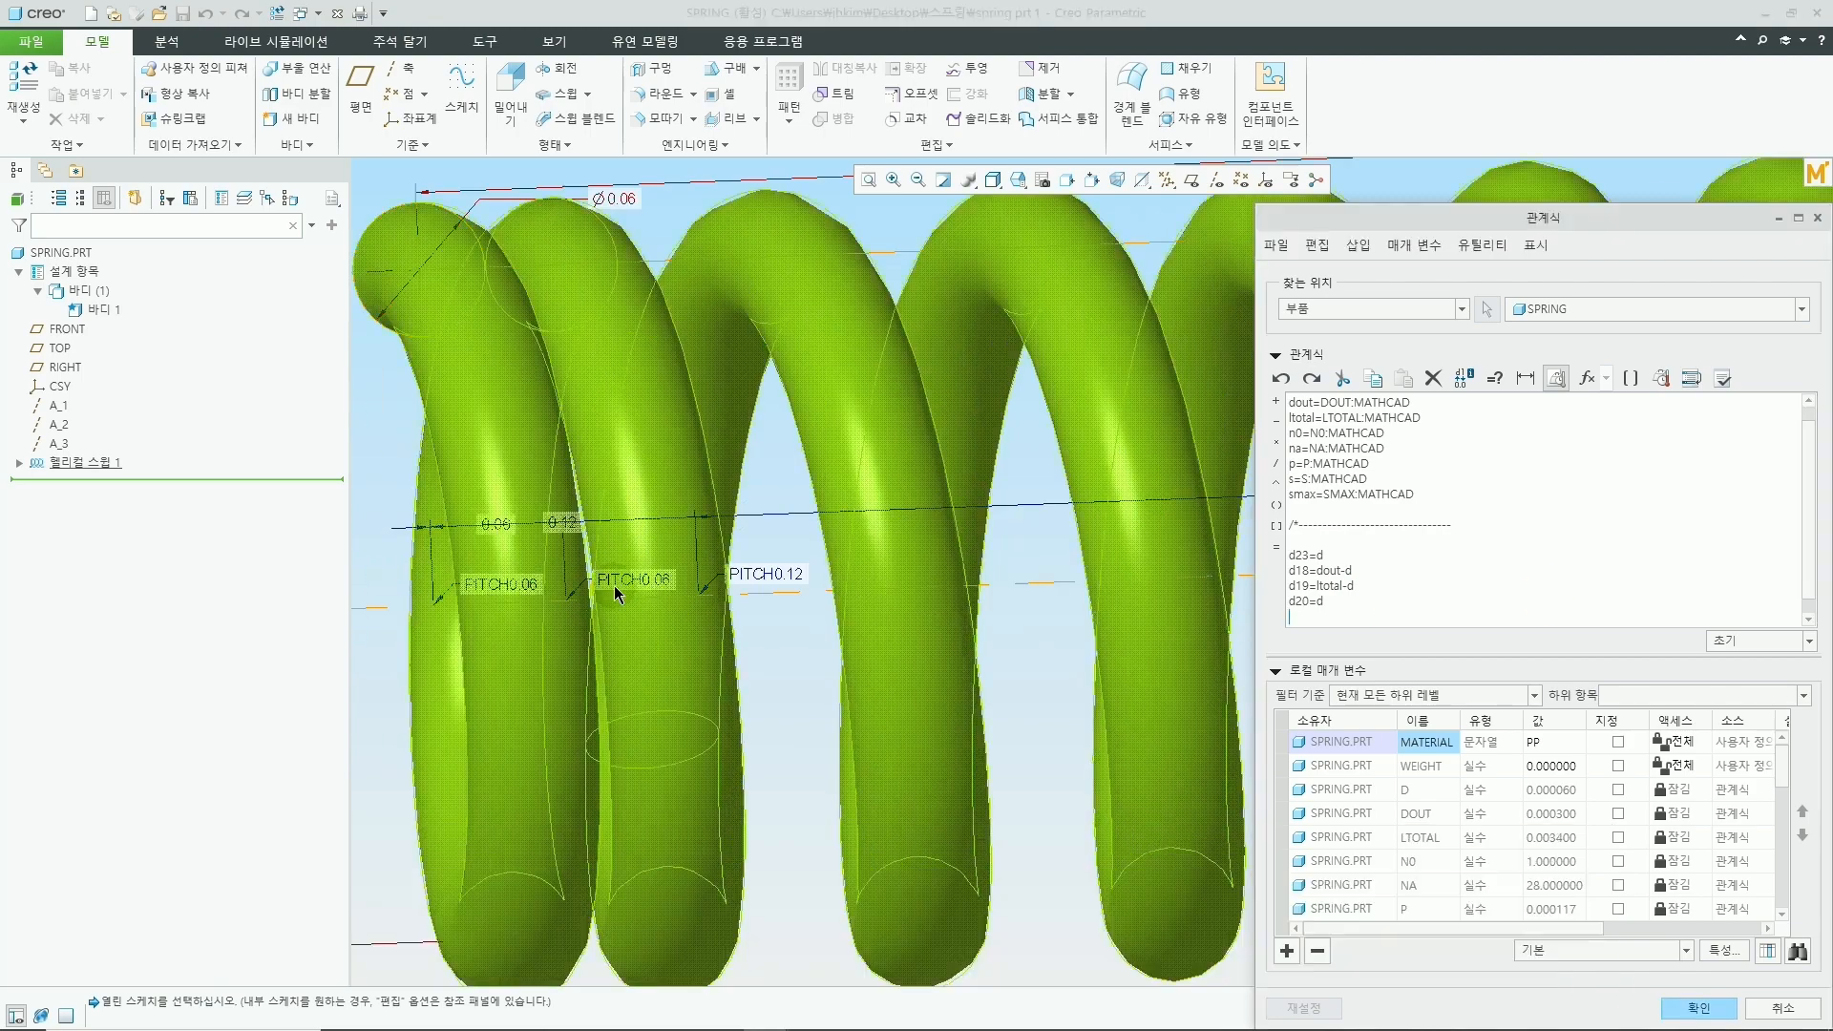
# Add the pitch relations d20=d, d25=d, d29=p, d26=d, d30=2*d, d32=d19-2*d, d28=d19-d, d31=p and d27=d, plus one for d24
pyautogui.click(490, 524)
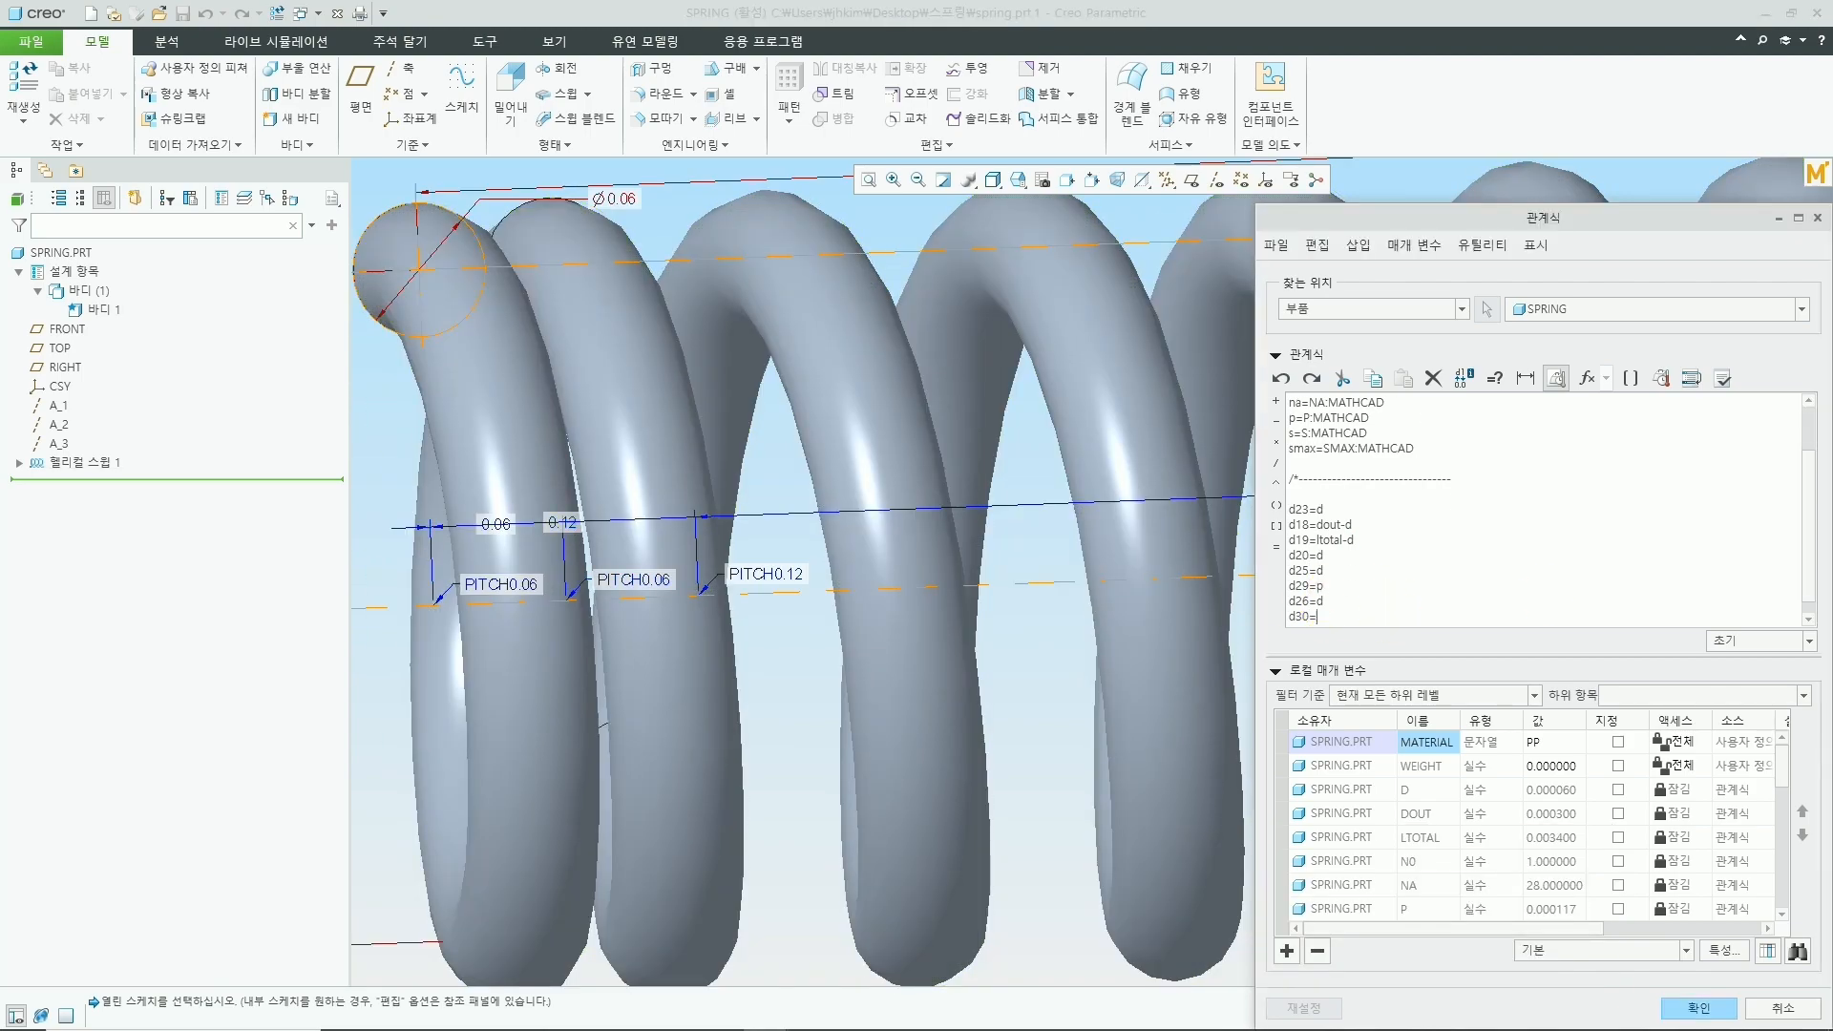
pyautogui.click(1320, 618)
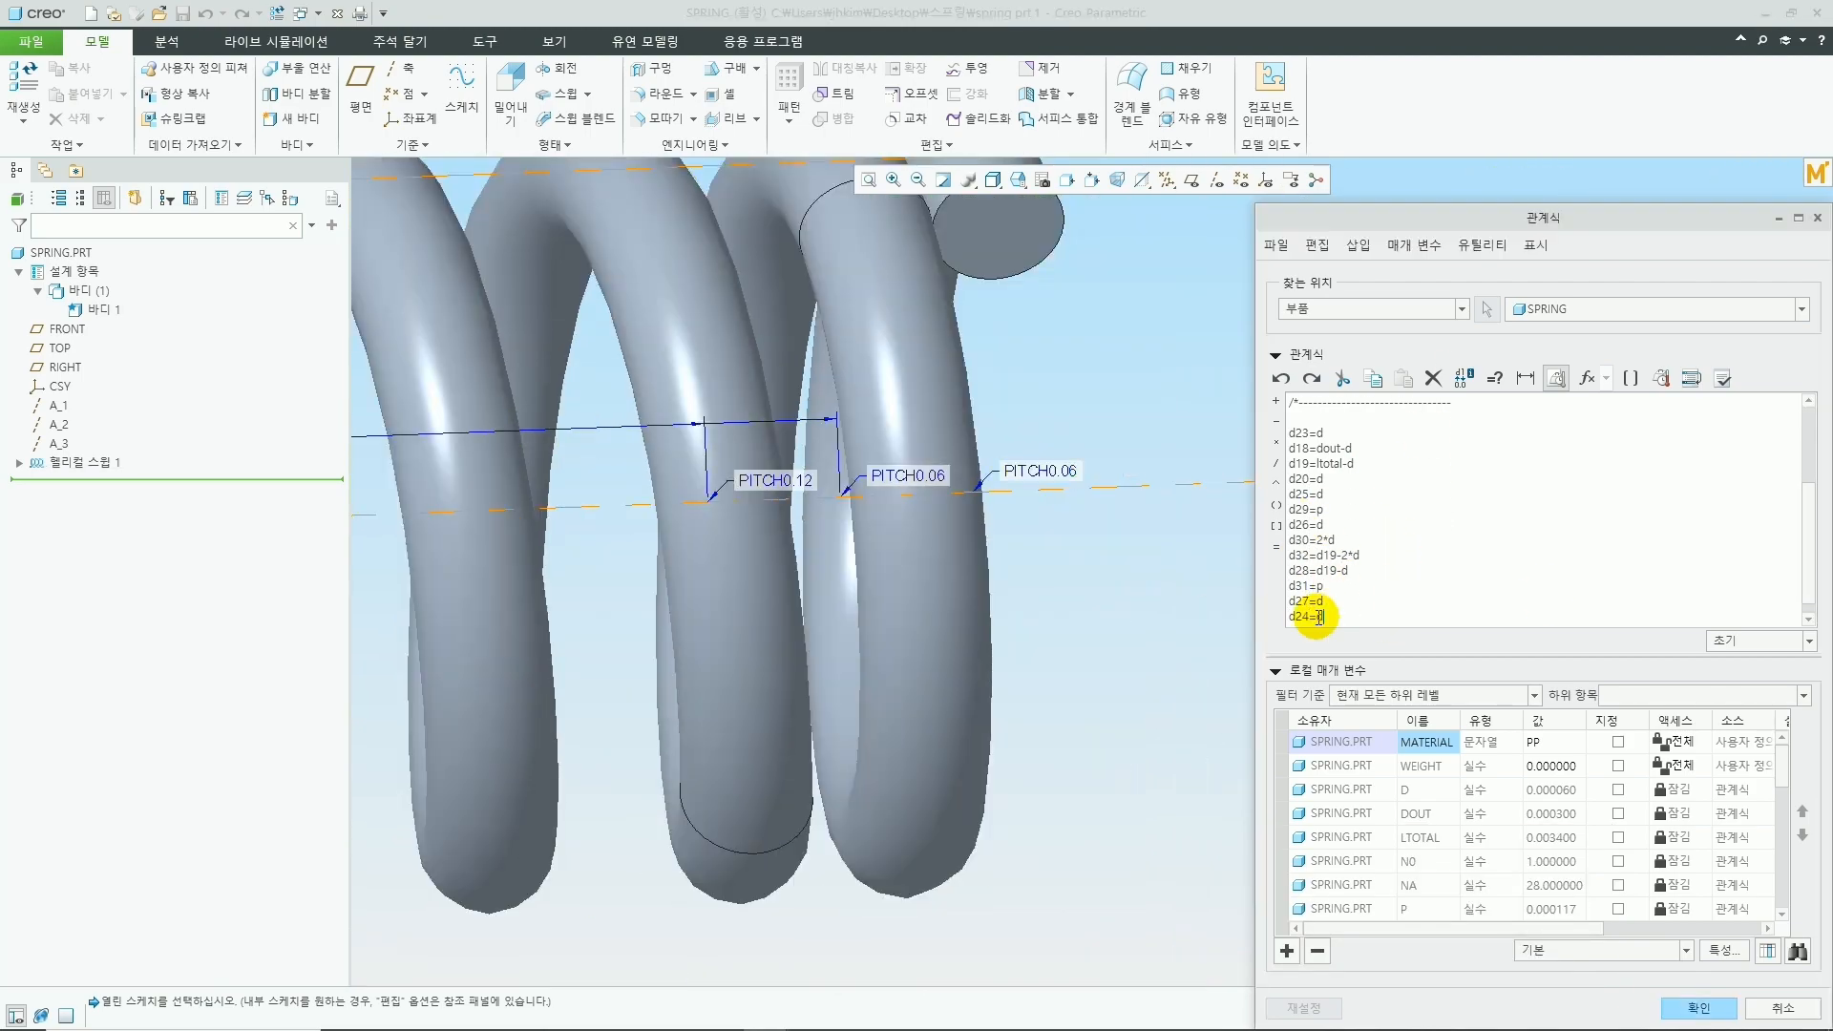
pyautogui.click(974, 560)
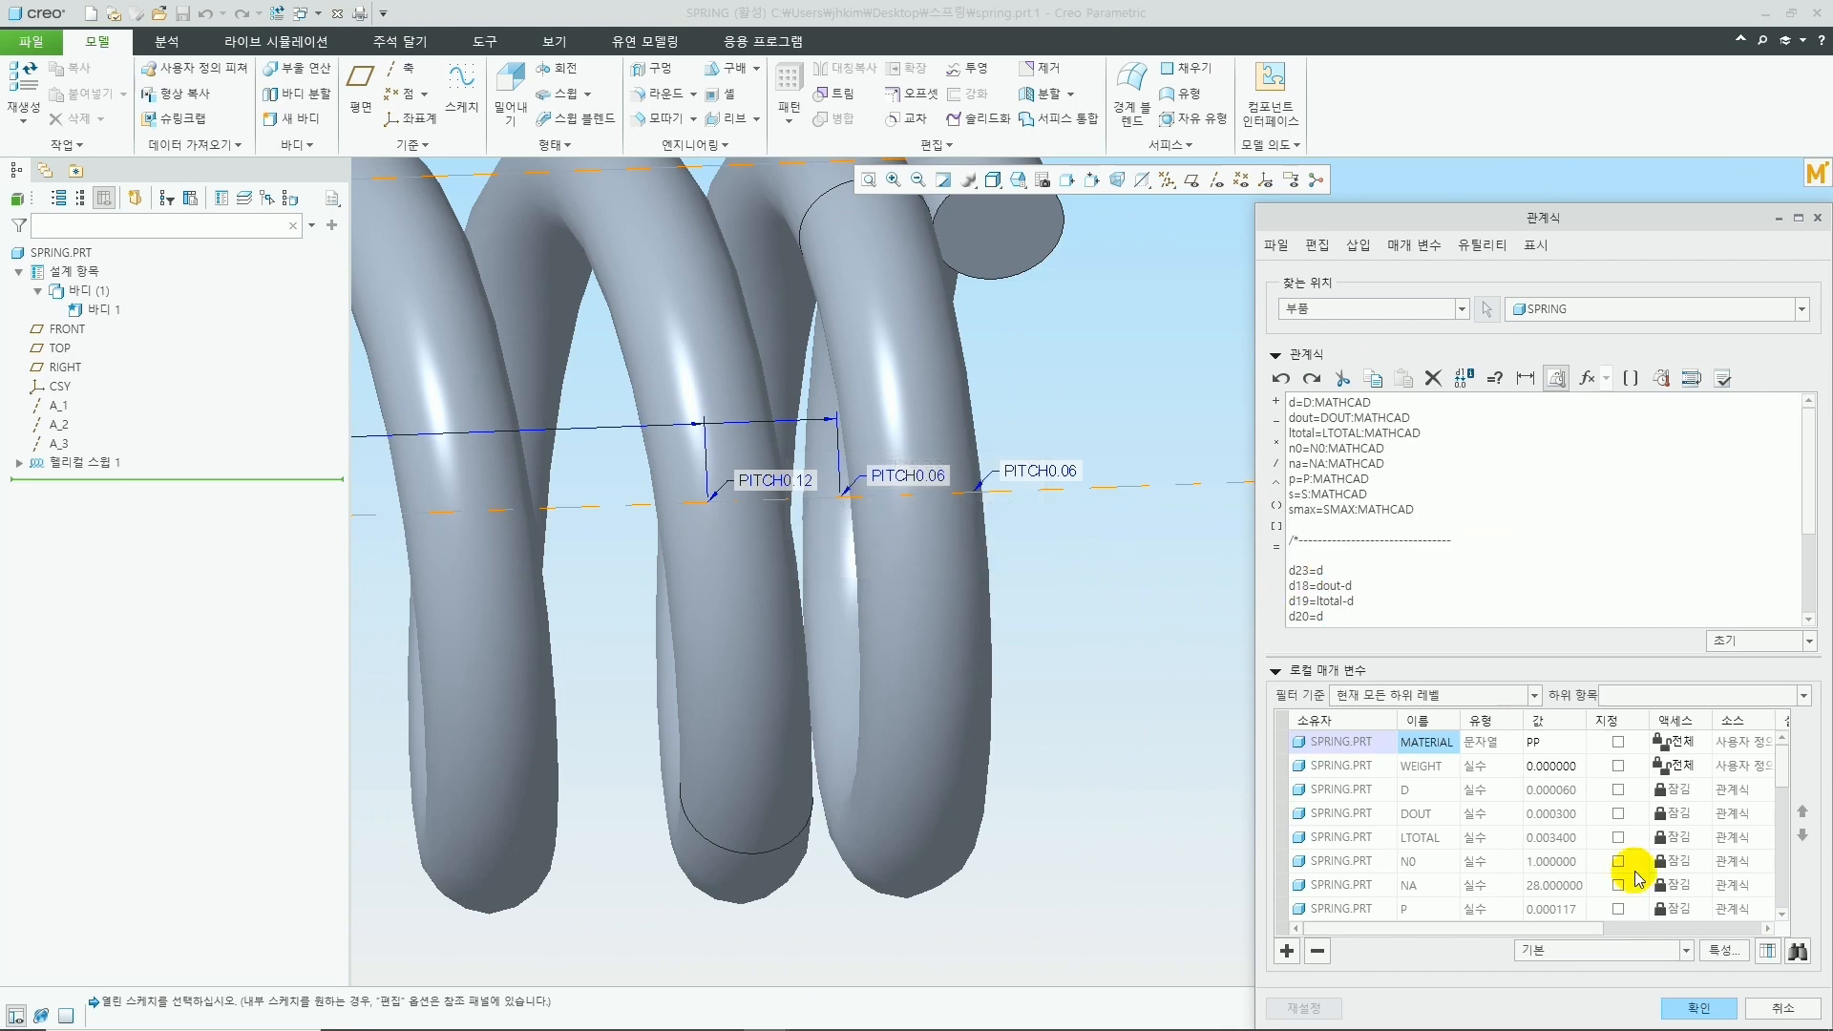
# Accept the relations and regenerate the spring part
pyautogui.click(1695, 1007)
pyautogui.scroll(8, 1308, 580)
pyautogui.click(1299, 596)
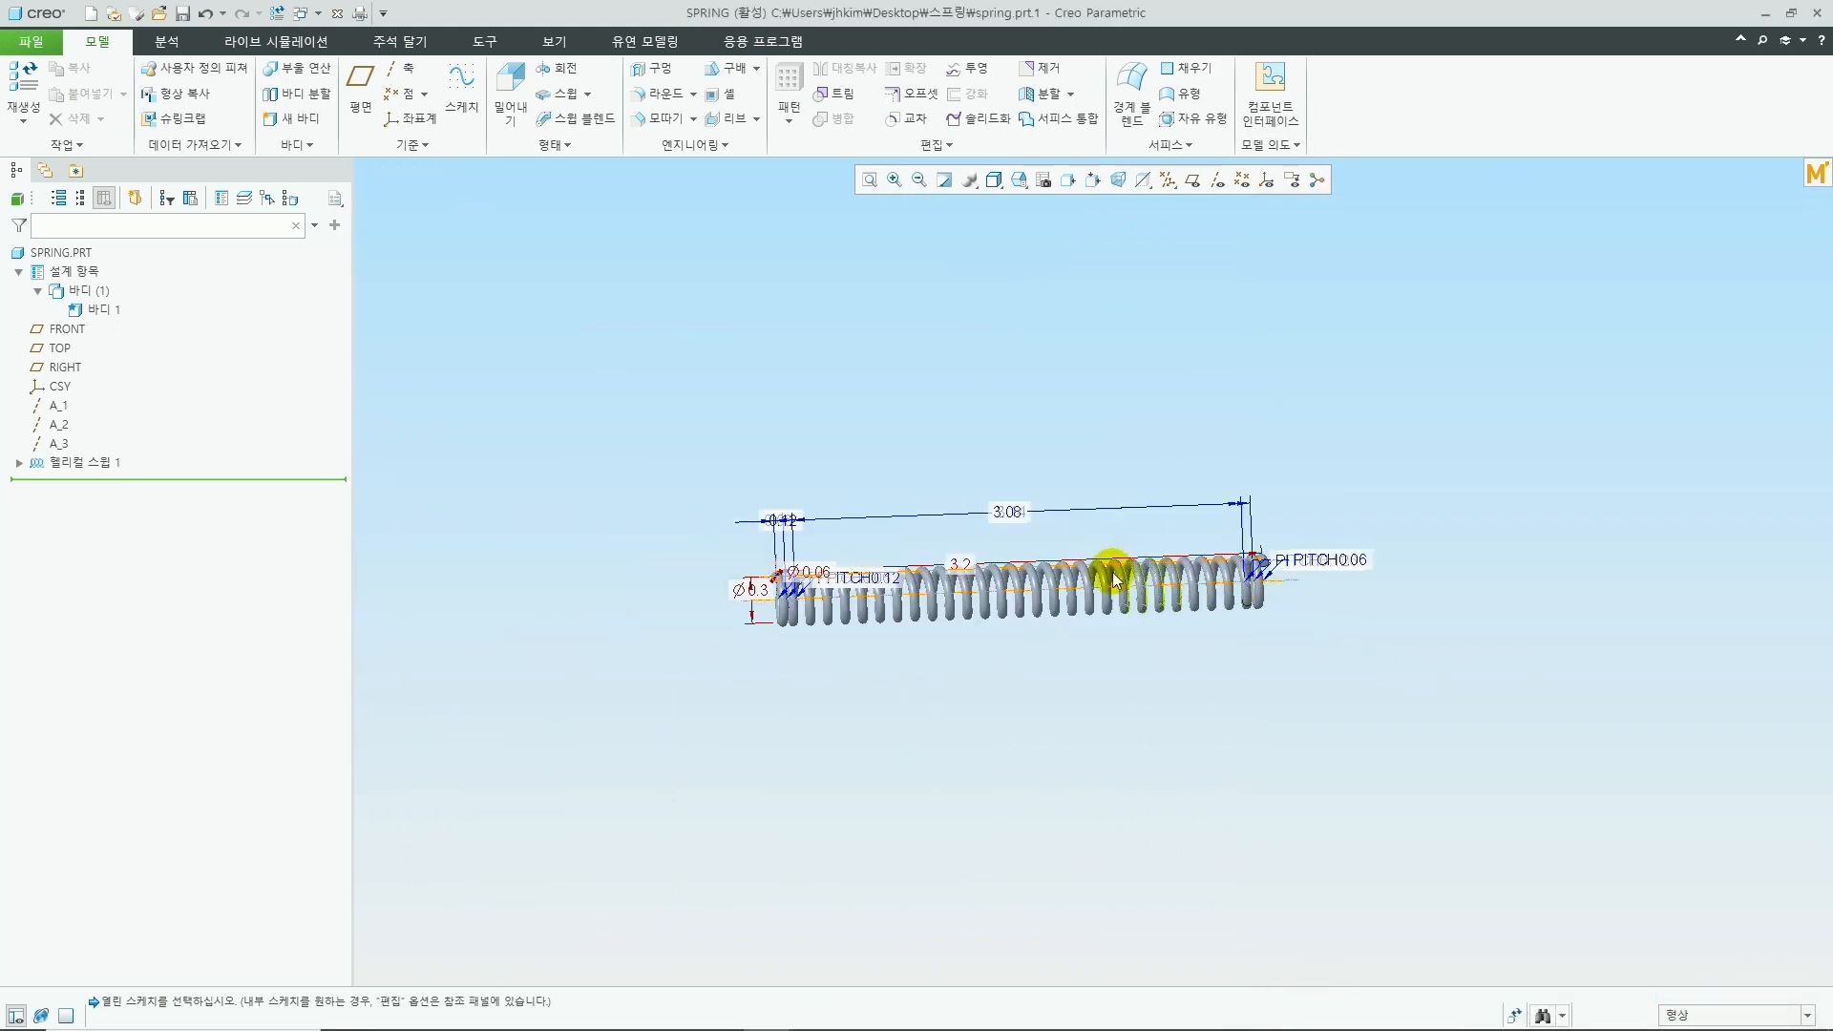
pyautogui.hotkey('ctrl', 'g')
pyautogui.scroll(-4, 1011, 609)
pyautogui.scroll(4, 1012, 610)
pyautogui.moveTo(1059, 671)
pyautogui.mouseDown()
pyautogui.moveTo(1113, 532)
pyautogui.moveTo(1184, 492)
pyautogui.mouseUp()
# Open the embedded Mathcad worksheet and set the wire diameter d to 0.055 mm and the outer diameter Dout to 0.35 mm
pyautogui.click(1817, 173)
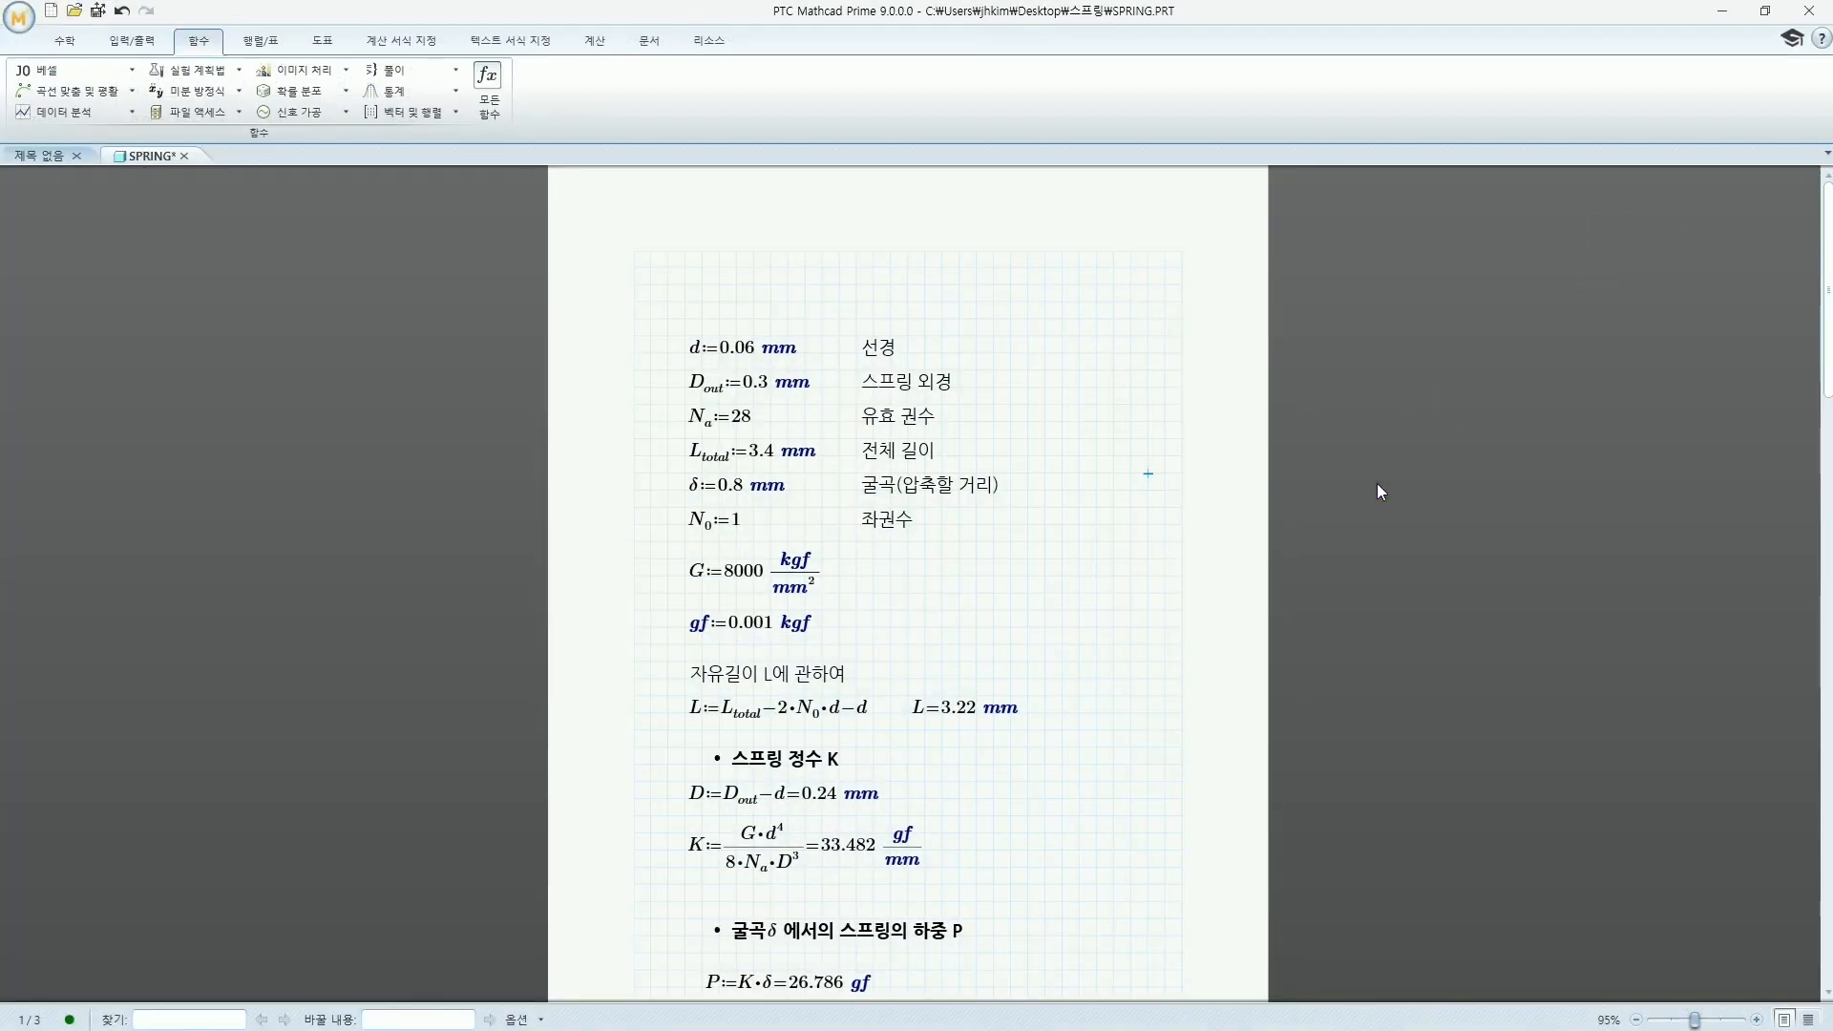
pyautogui.moveTo(1824, 330); pyautogui.dragTo(1823, 319)
pyautogui.write('55')
pyautogui.click(756, 386)
pyautogui.write('5')
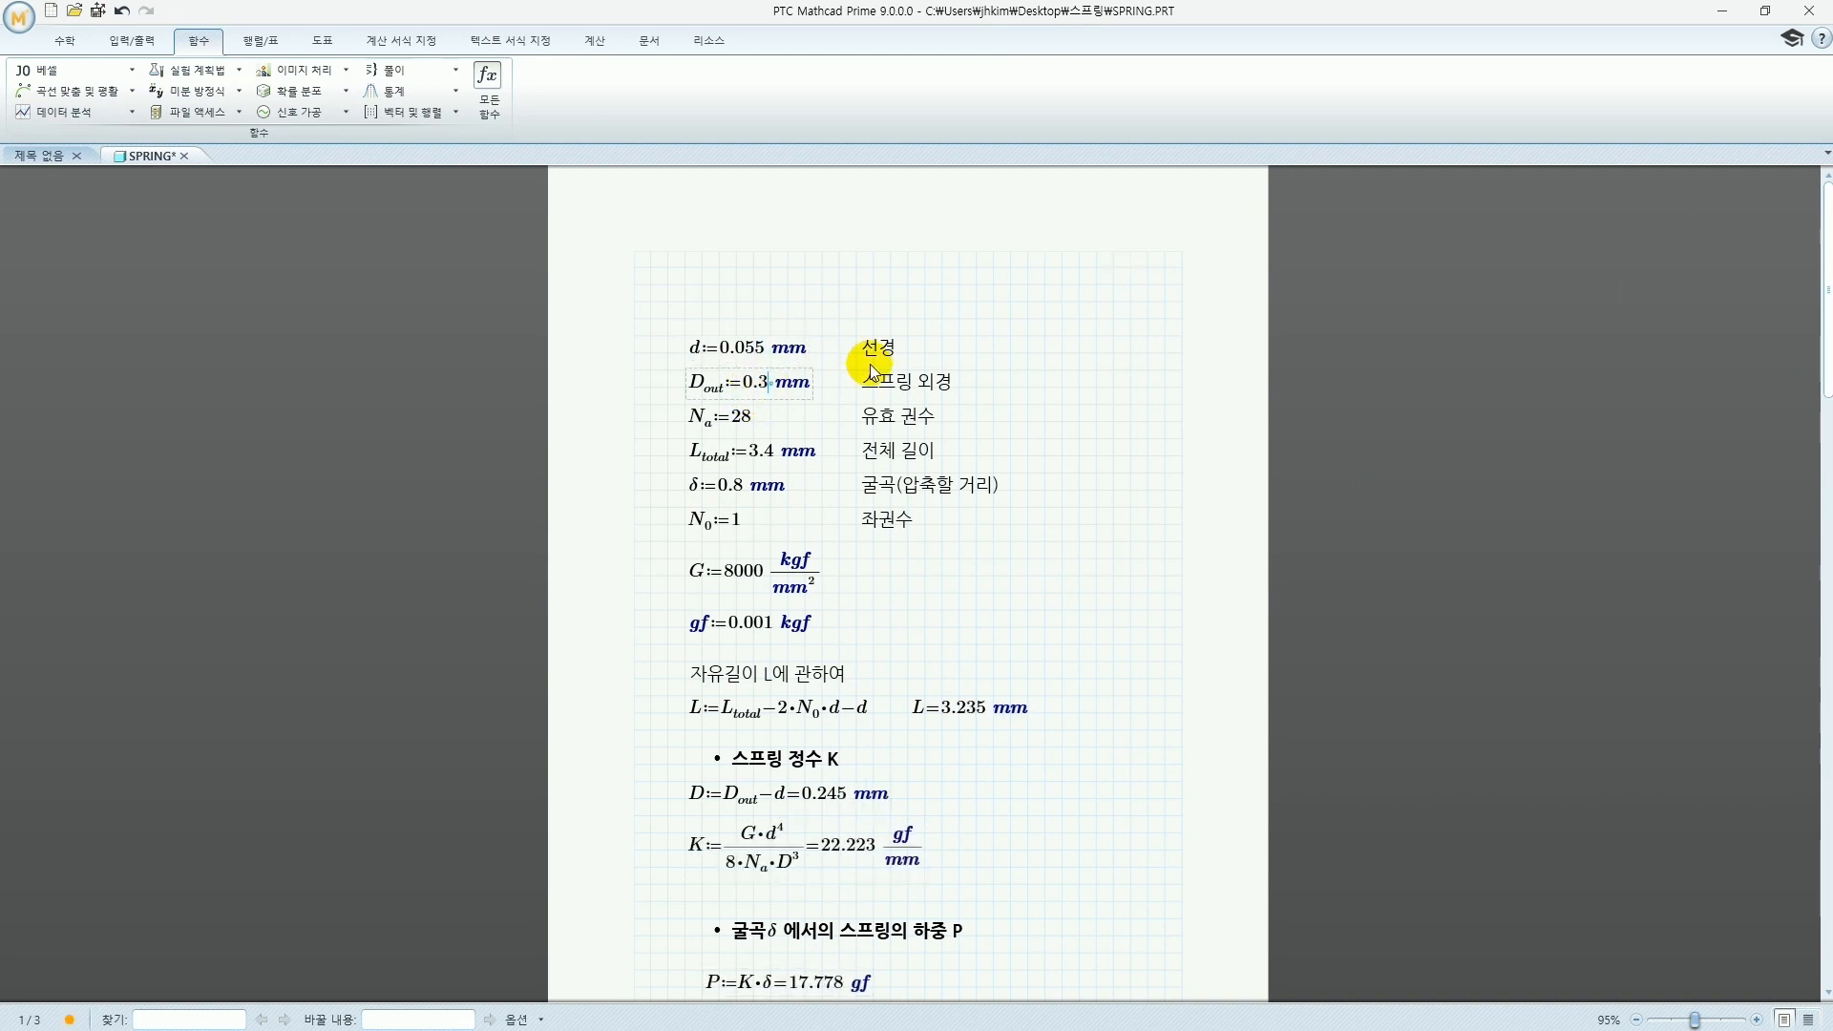
# Set the number of active coils Na to 27 and the outer diameter Dout to 0.32 mm
pyautogui.click(753, 417)
pyautogui.press('BackSpace')
pyautogui.write('7')
pyautogui.click(780, 384)
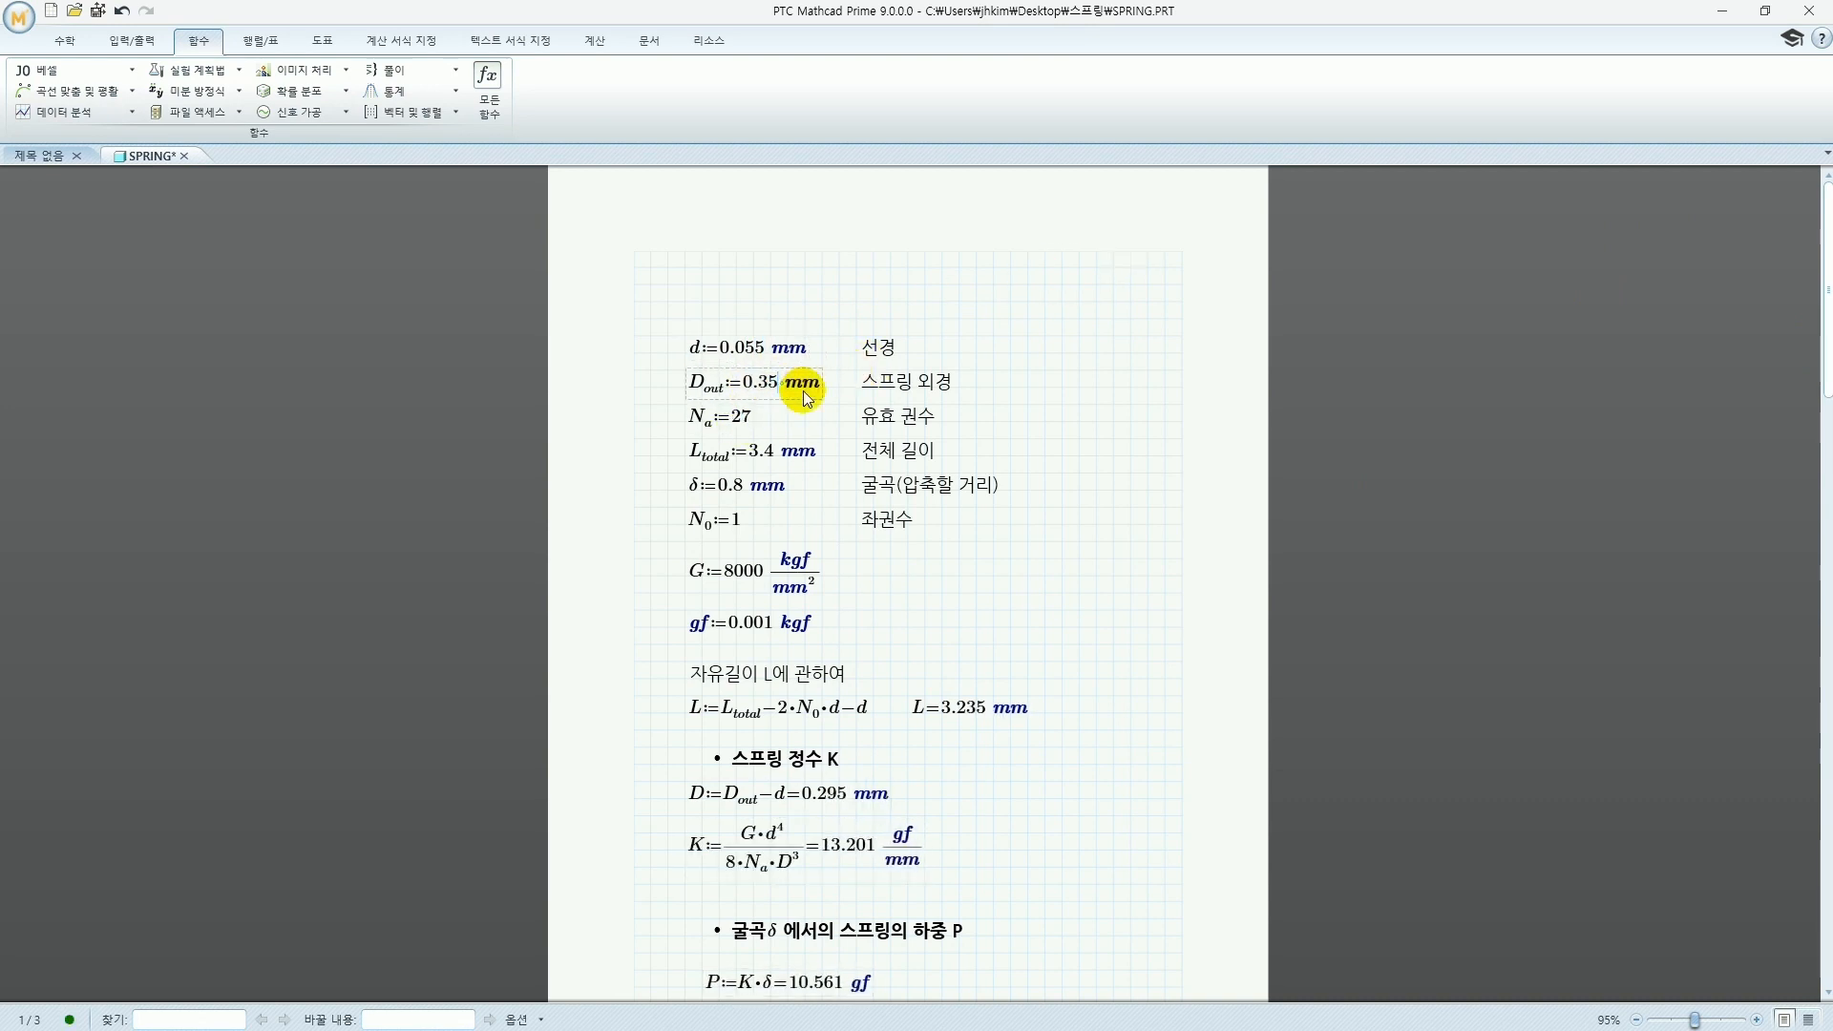
pyautogui.press('BackSpace')
pyautogui.write('2')
# Set the total length Ltotal to 3.2 mm and the deflection δ to 0.7 mm
pyautogui.doubleClick(773, 451)
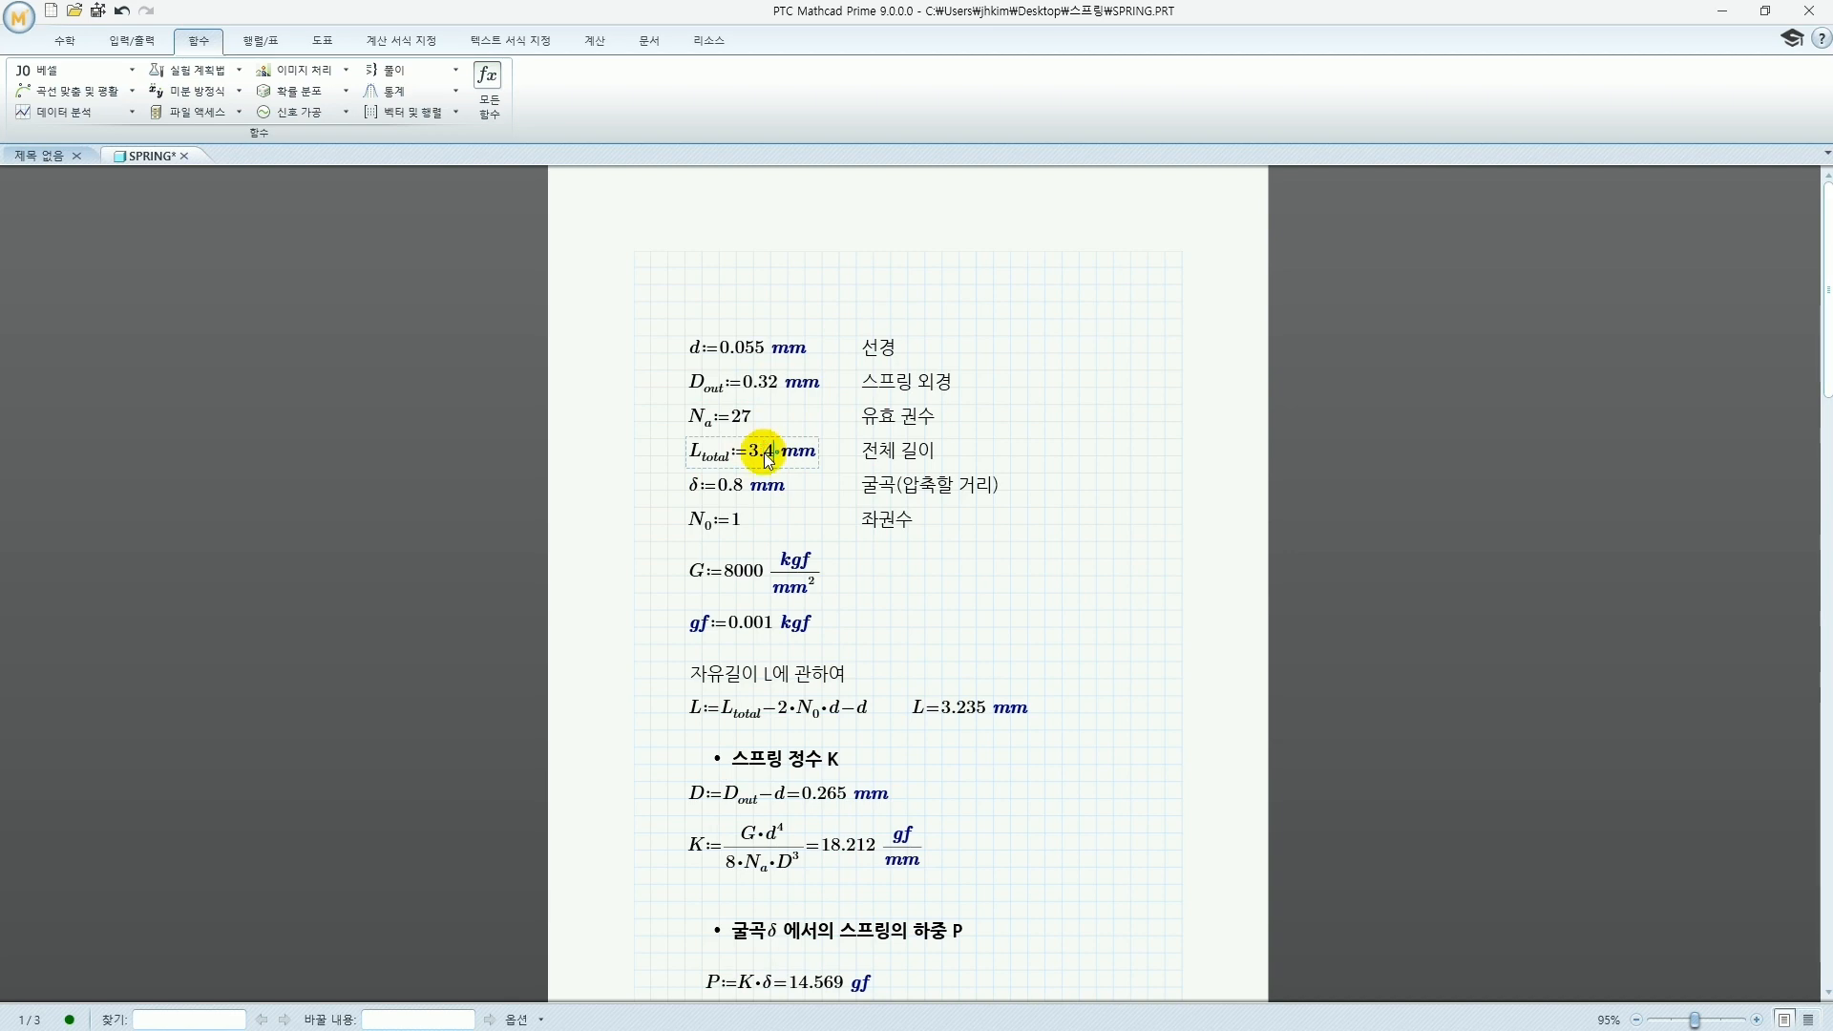
pyautogui.write('2')
pyautogui.click(744, 488)
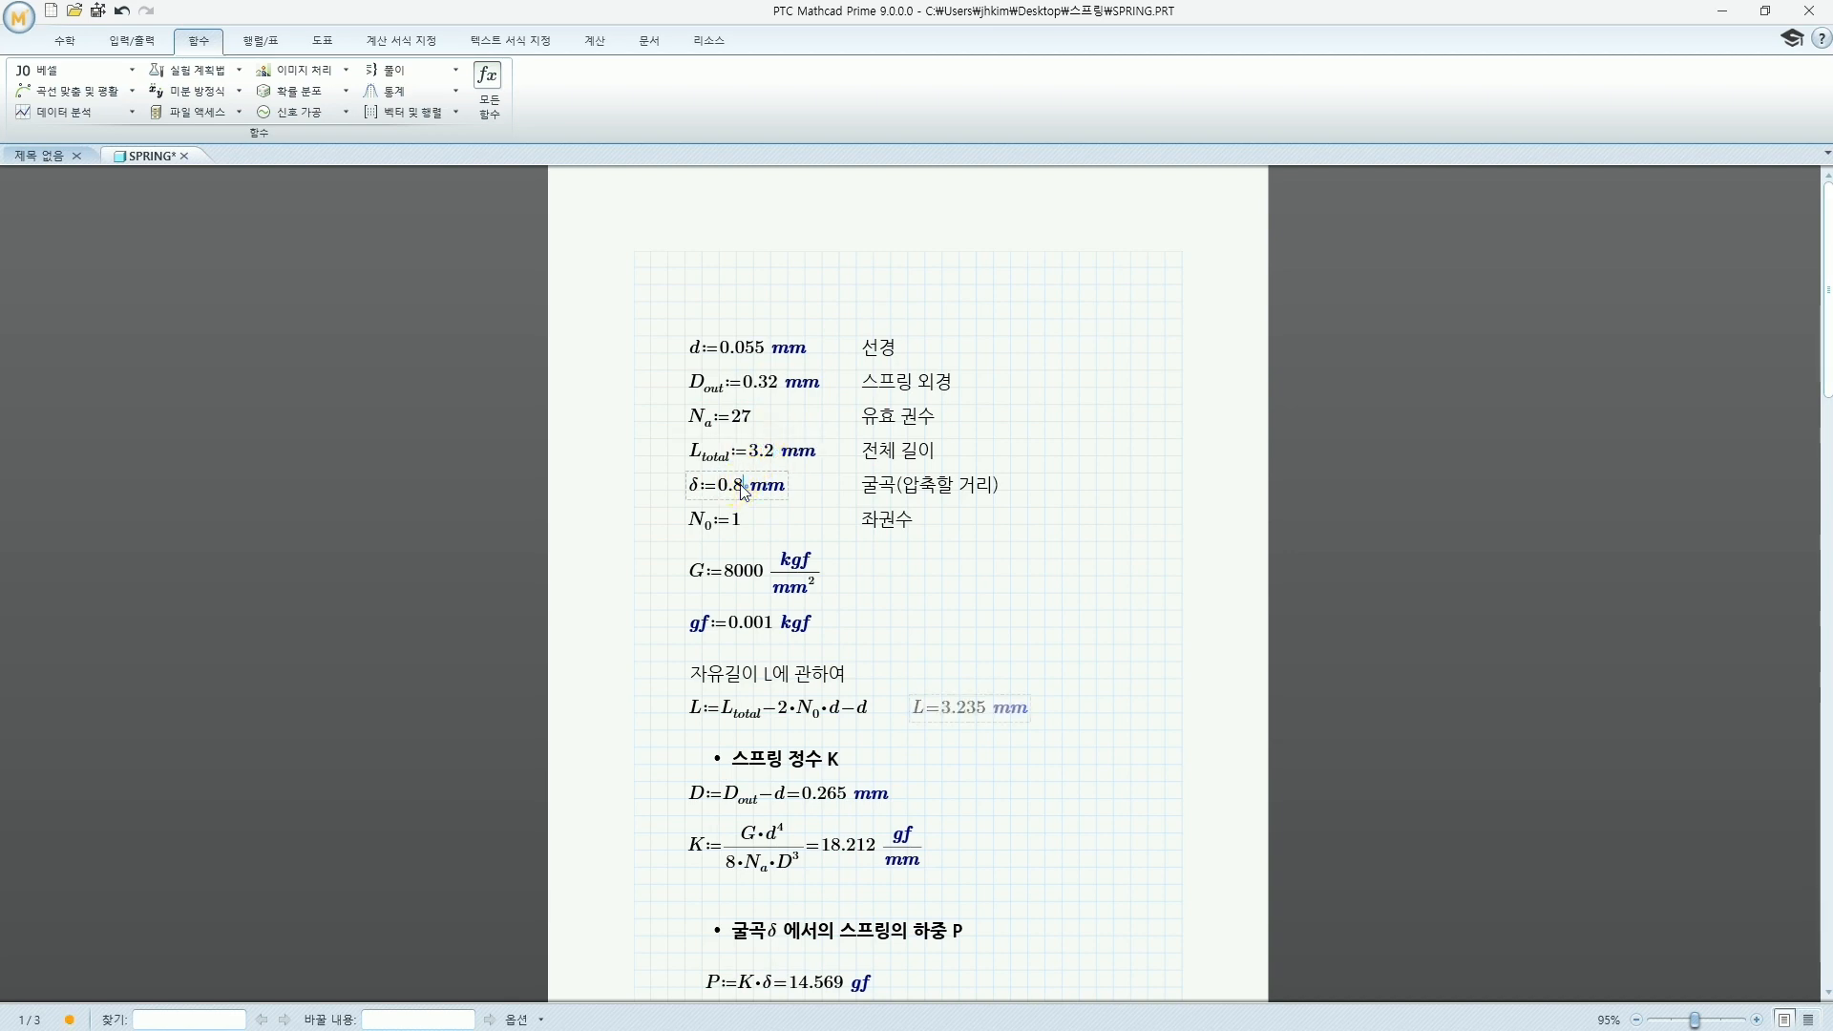
# Examine the recalculated stress and pitch checks and the output variables linked to the model
pyautogui.scroll(-12, 1089, 566)
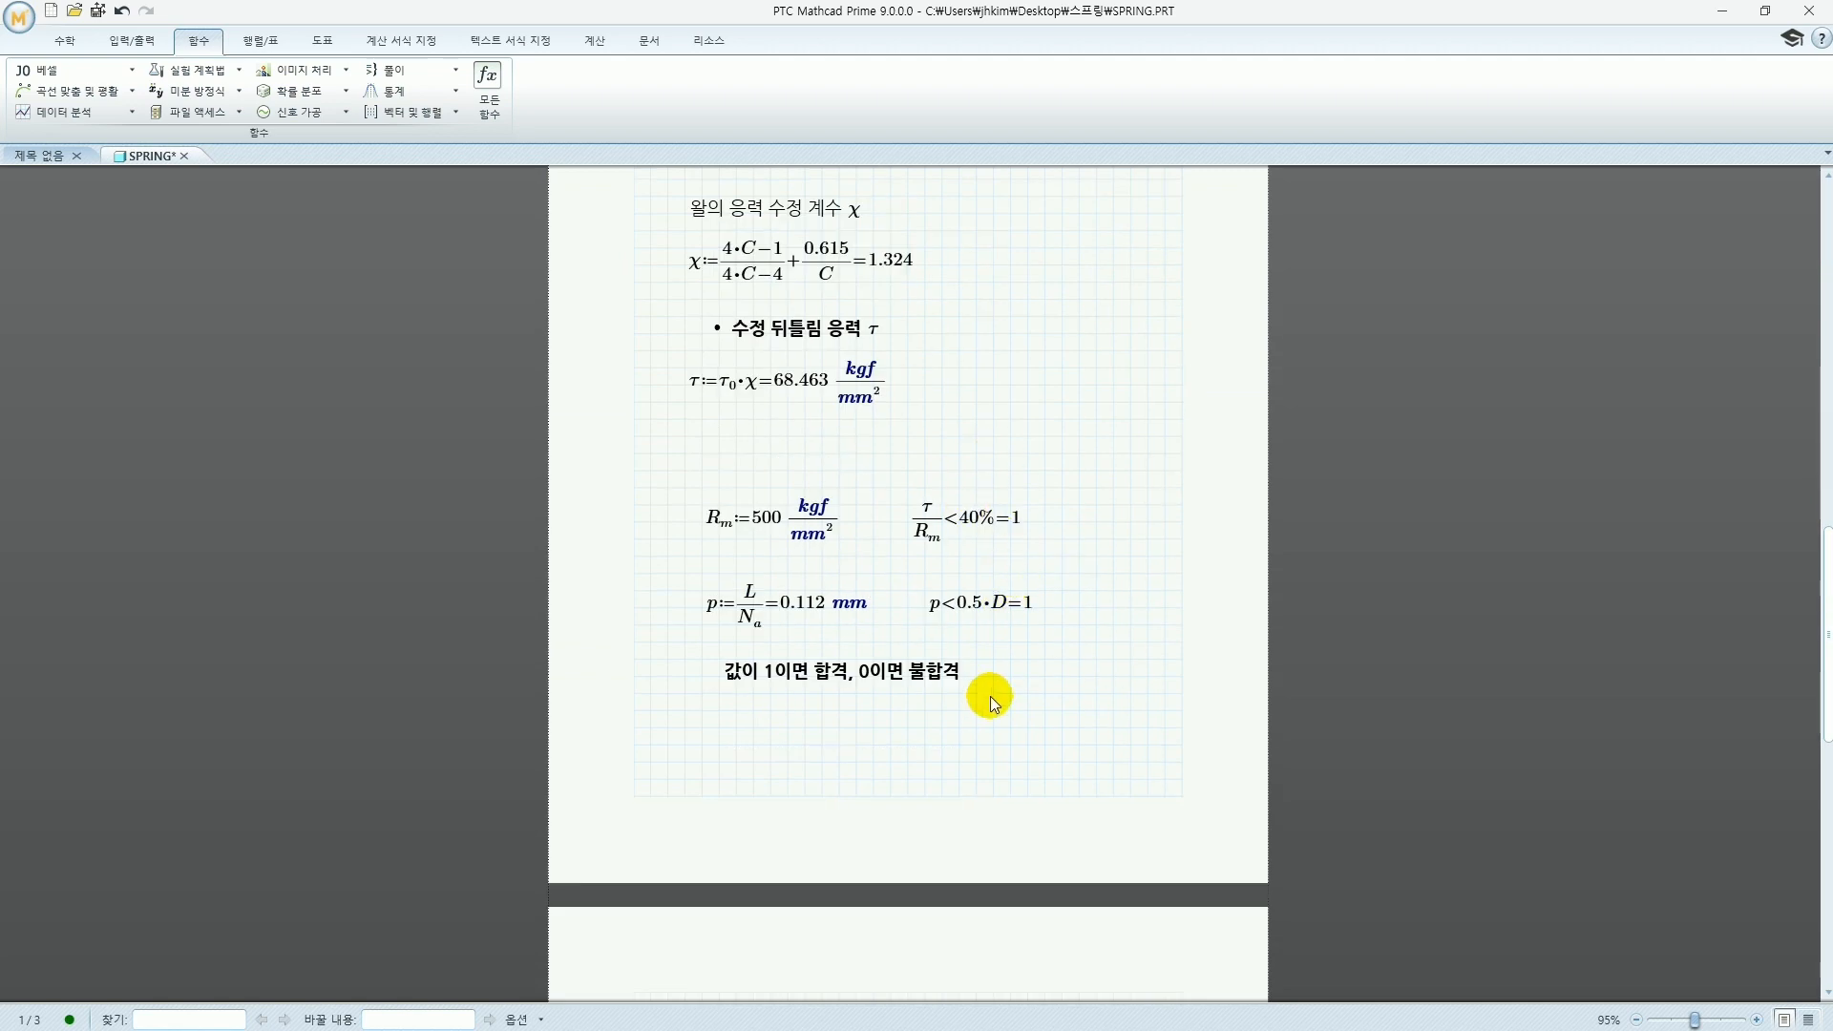
pyautogui.scroll(-10, 989, 696)
pyautogui.scroll(3, 1023, 704)
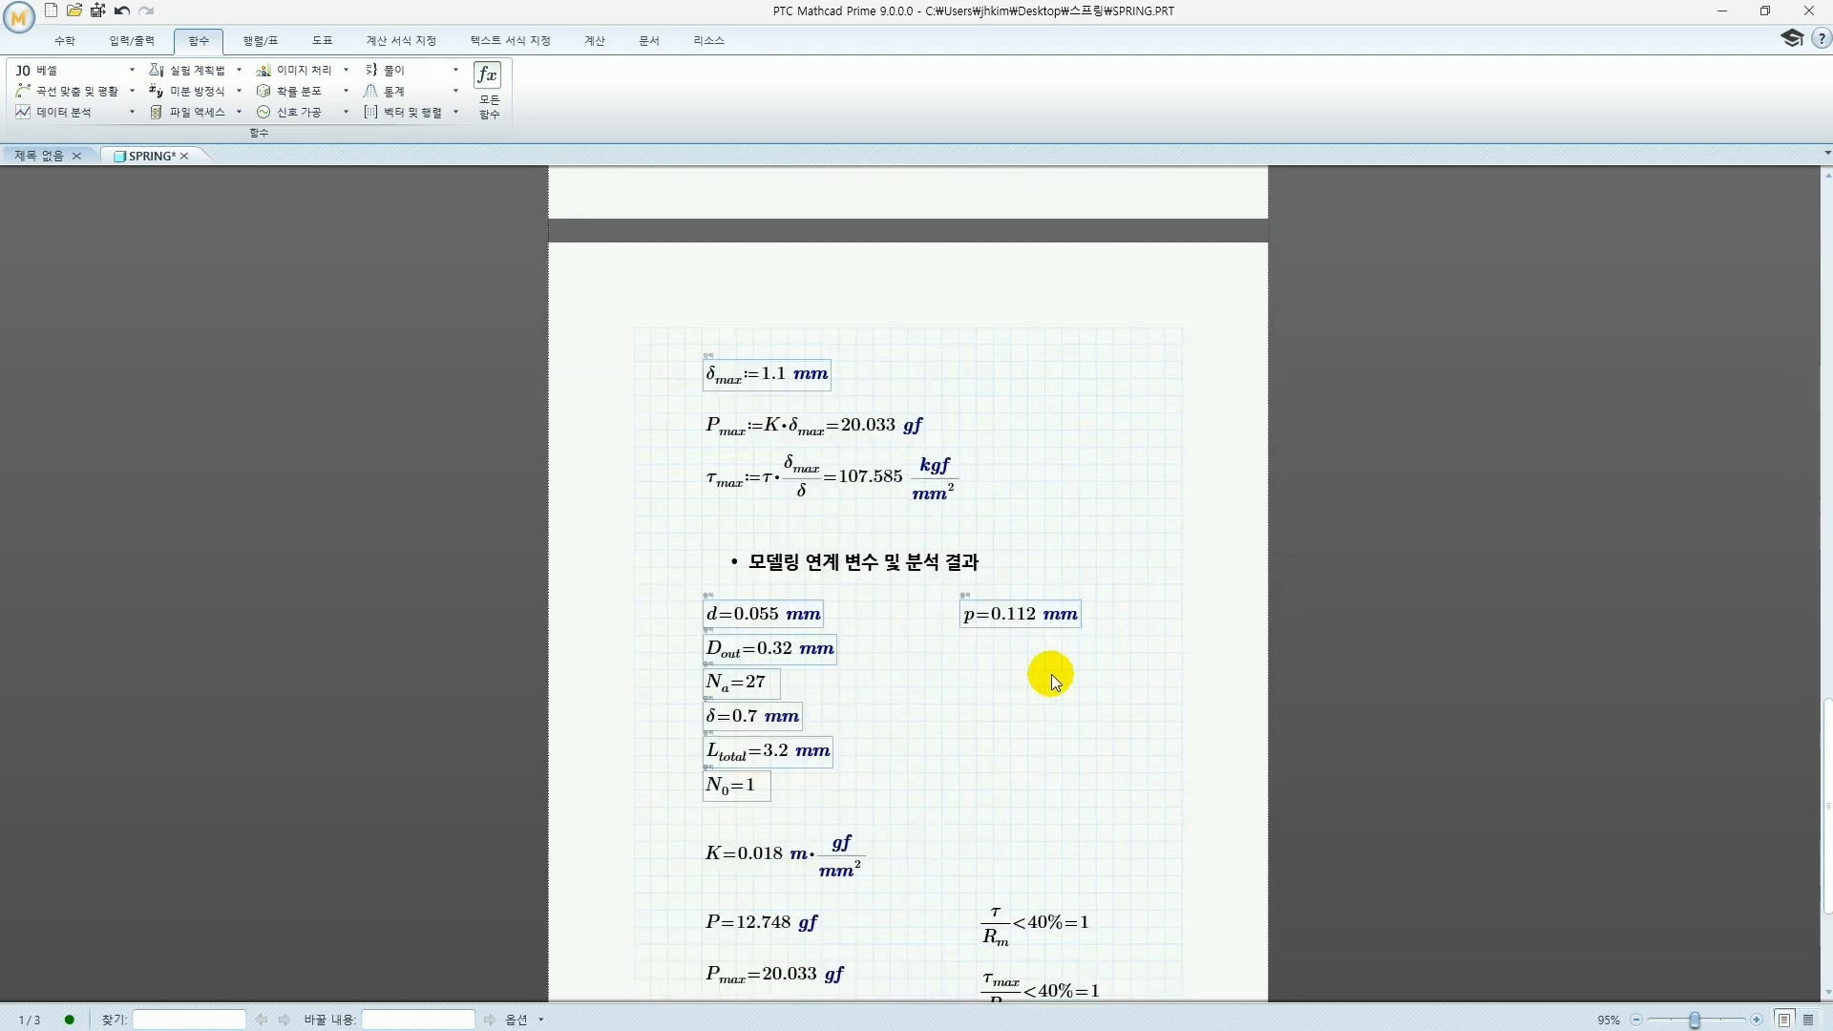
pyautogui.scroll(18, 1051, 674)
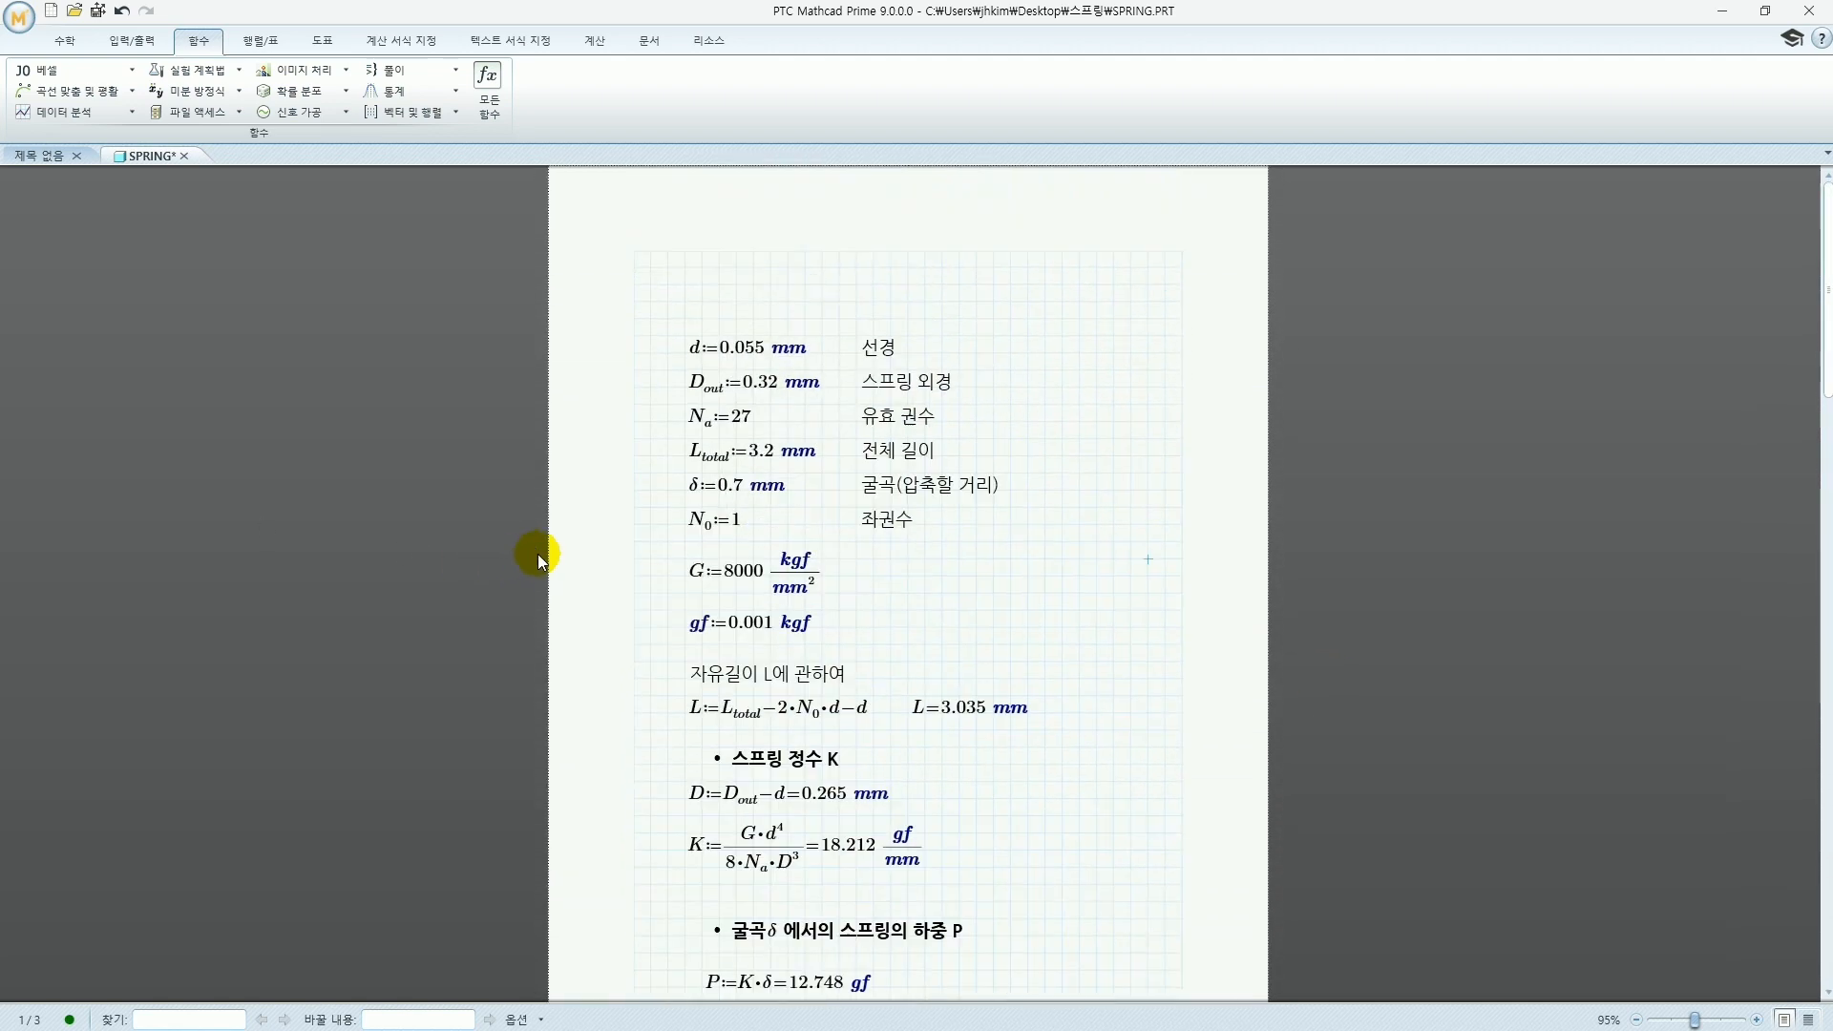
# Save the worksheet and push its values to the Creo part
pyautogui.click(20, 16)
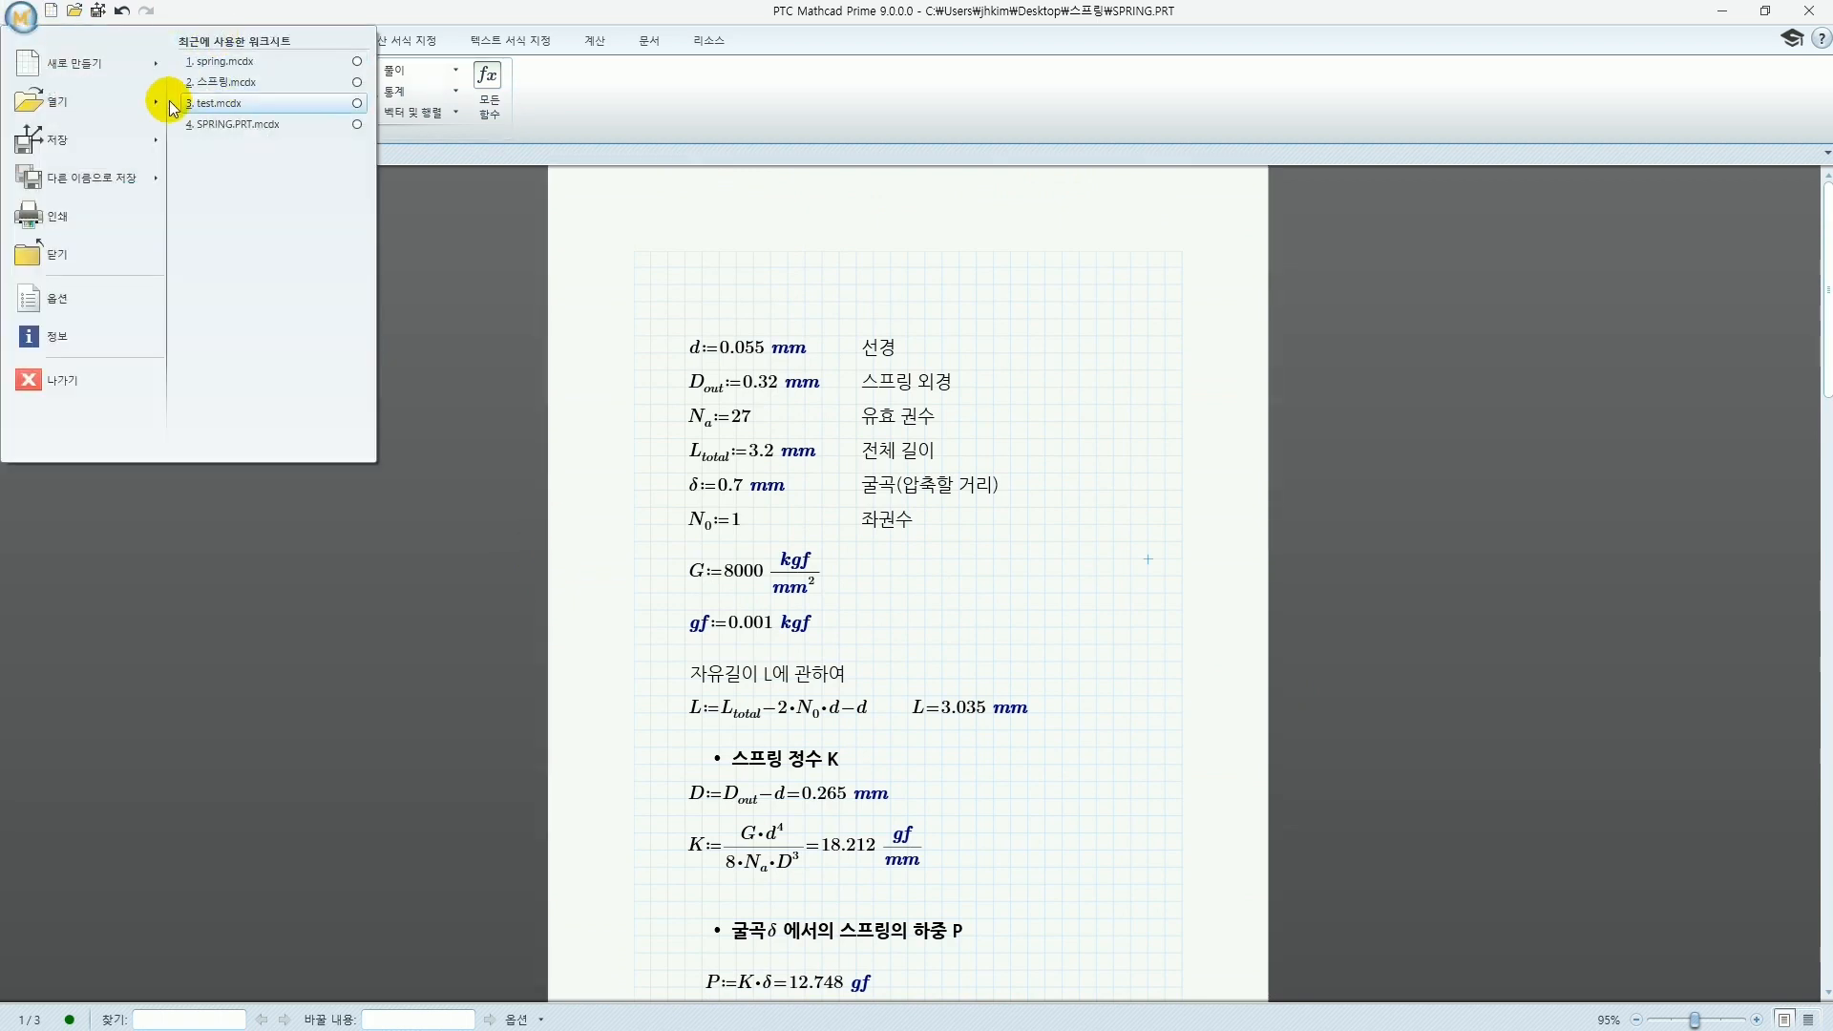
pyautogui.click(93, 159)
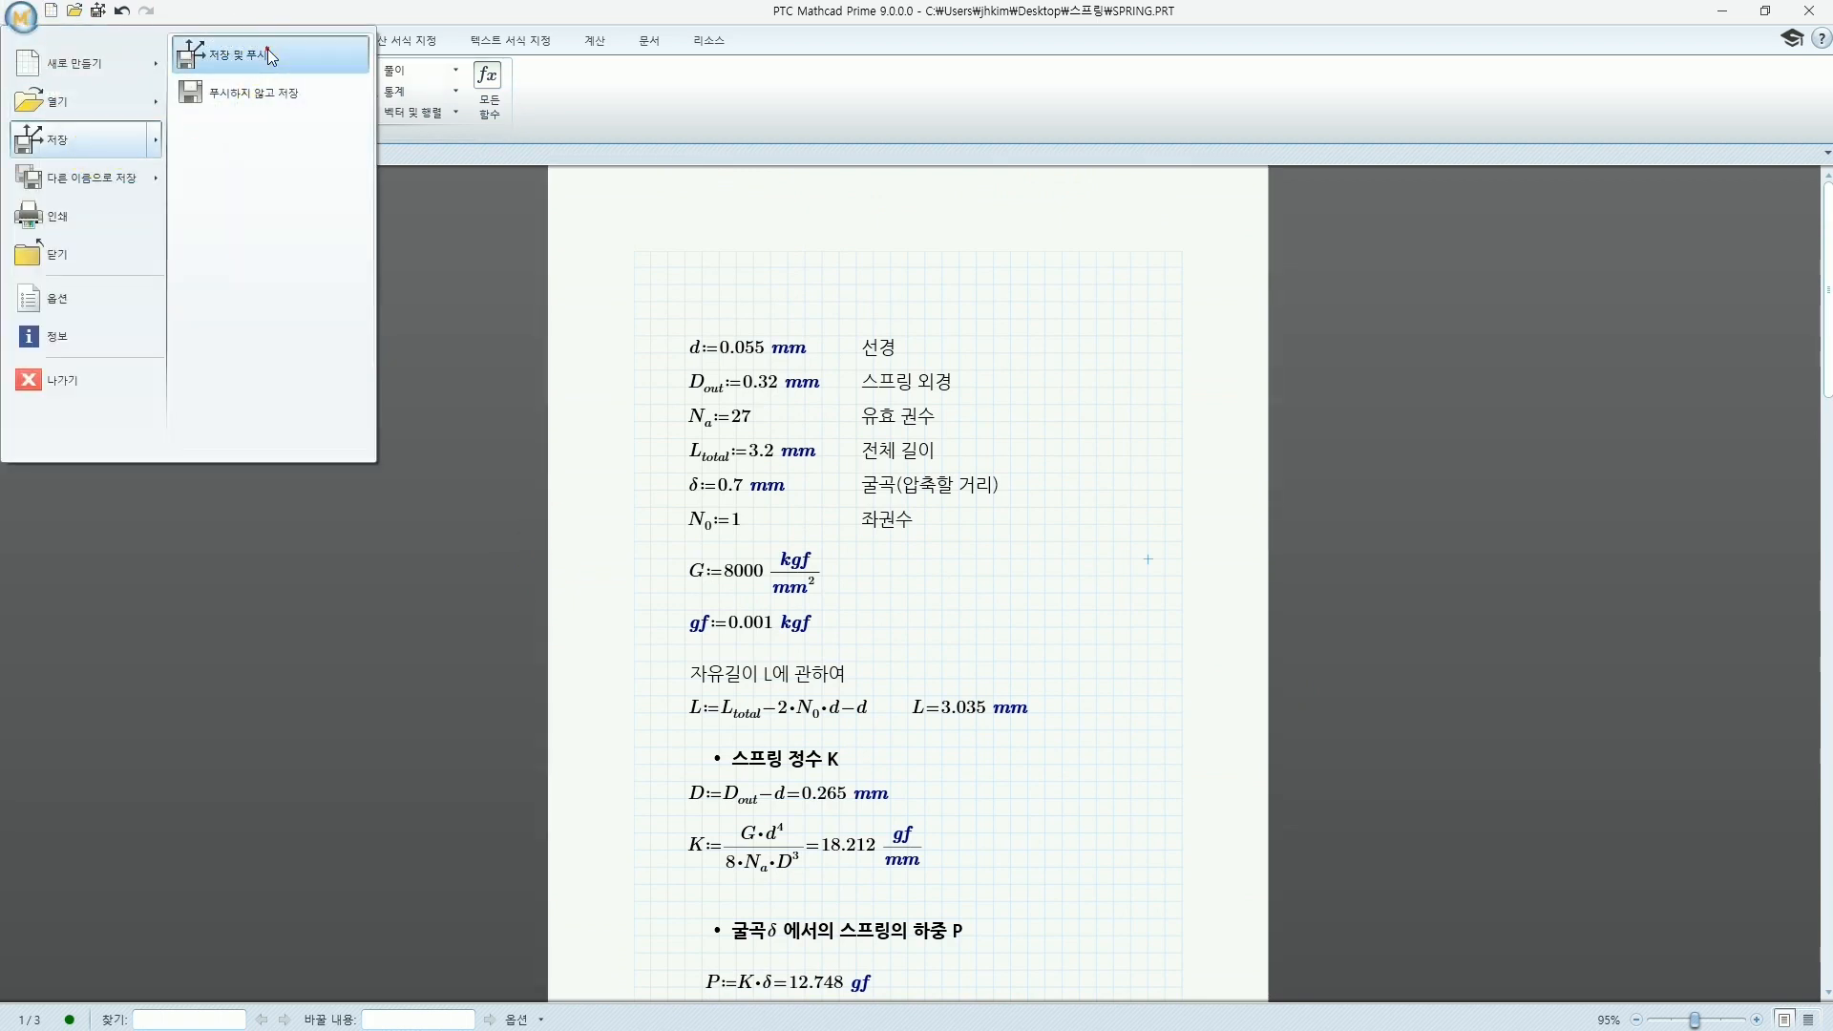
pyautogui.click(267, 49)
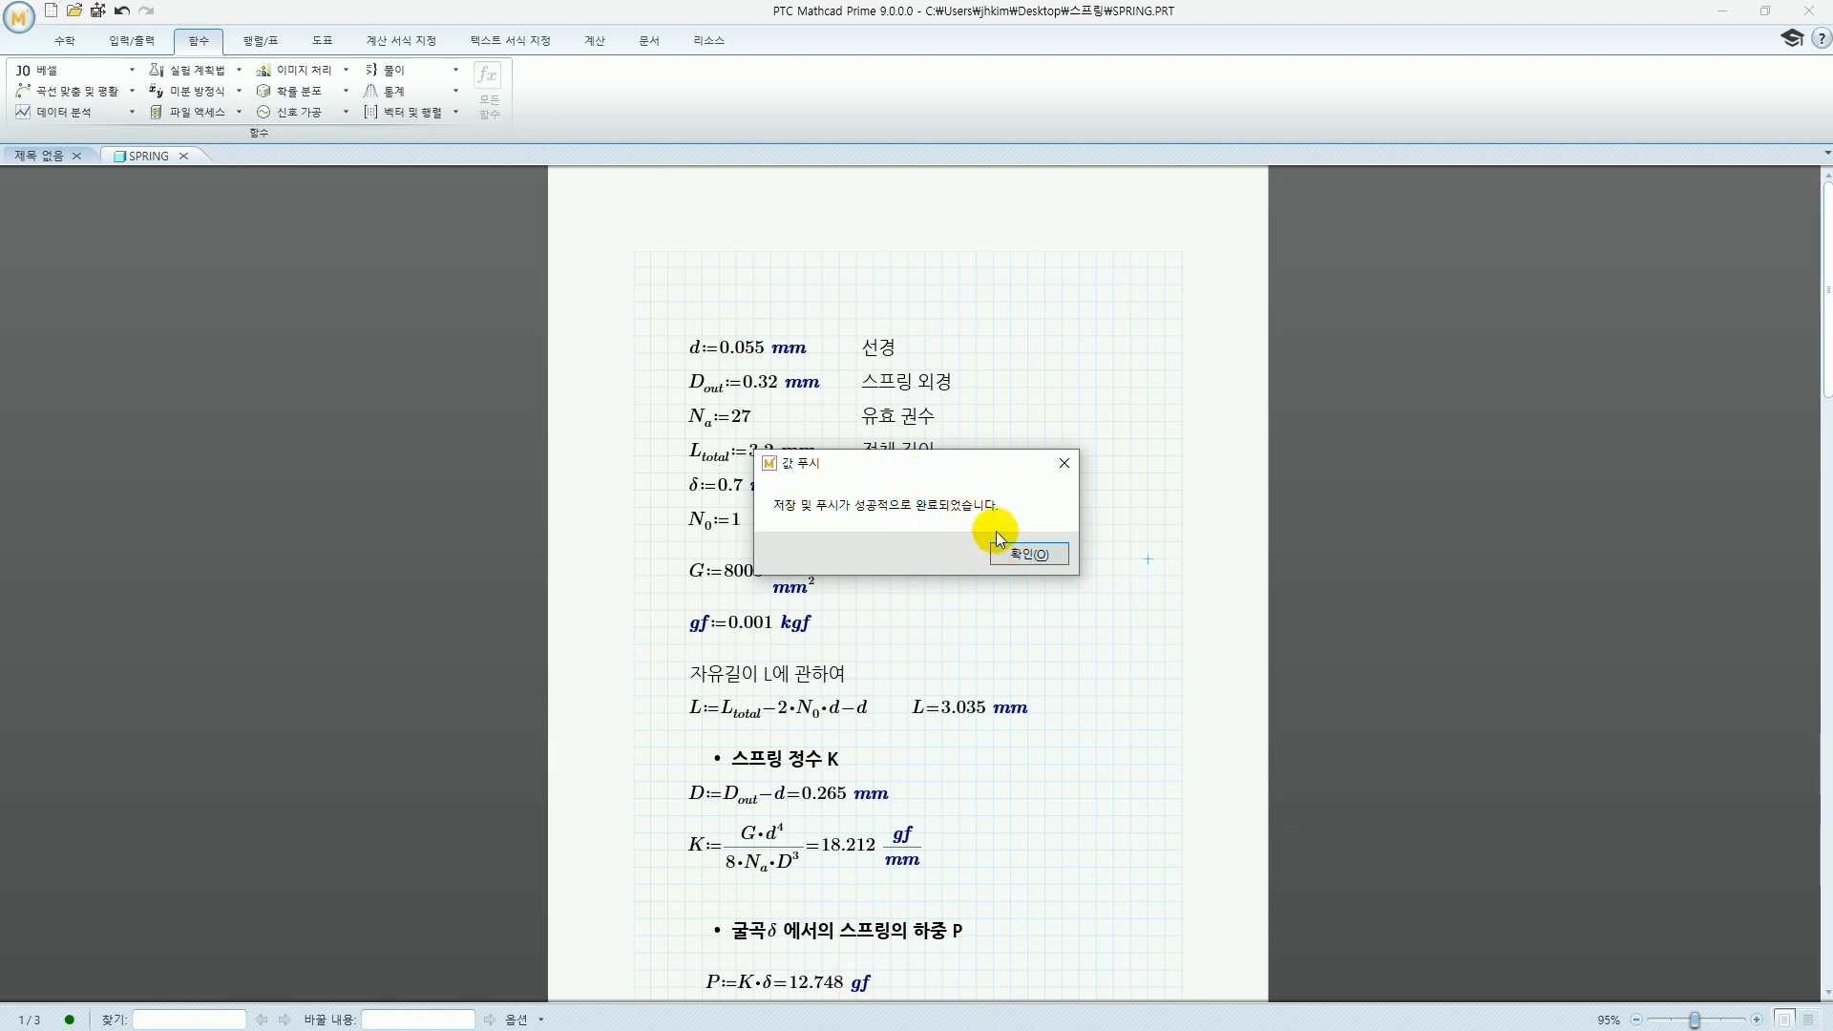
pyautogui.click(1010, 551)
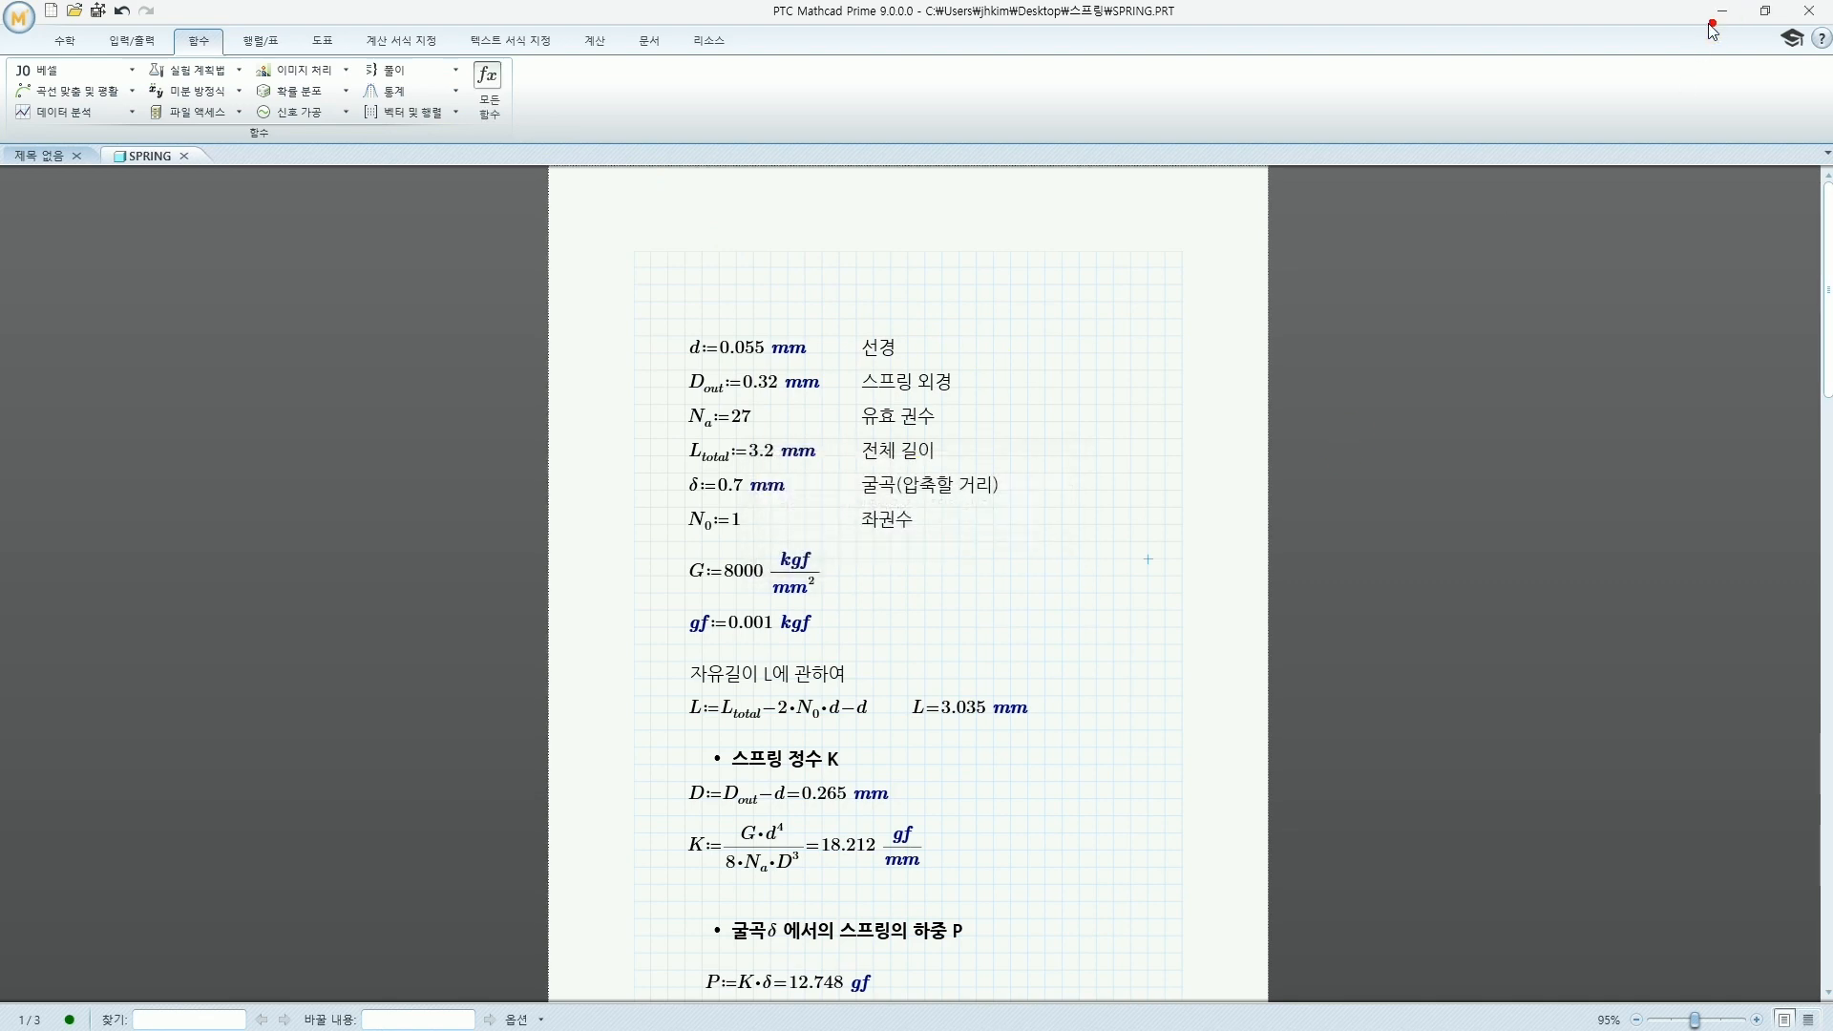
# Return to Creo, regenerate the spring with the pushed values and view it from different angles
pyautogui.click(1722, 12)
pyautogui.moveTo(1269, 545); pyautogui.dragTo(1235, 326)
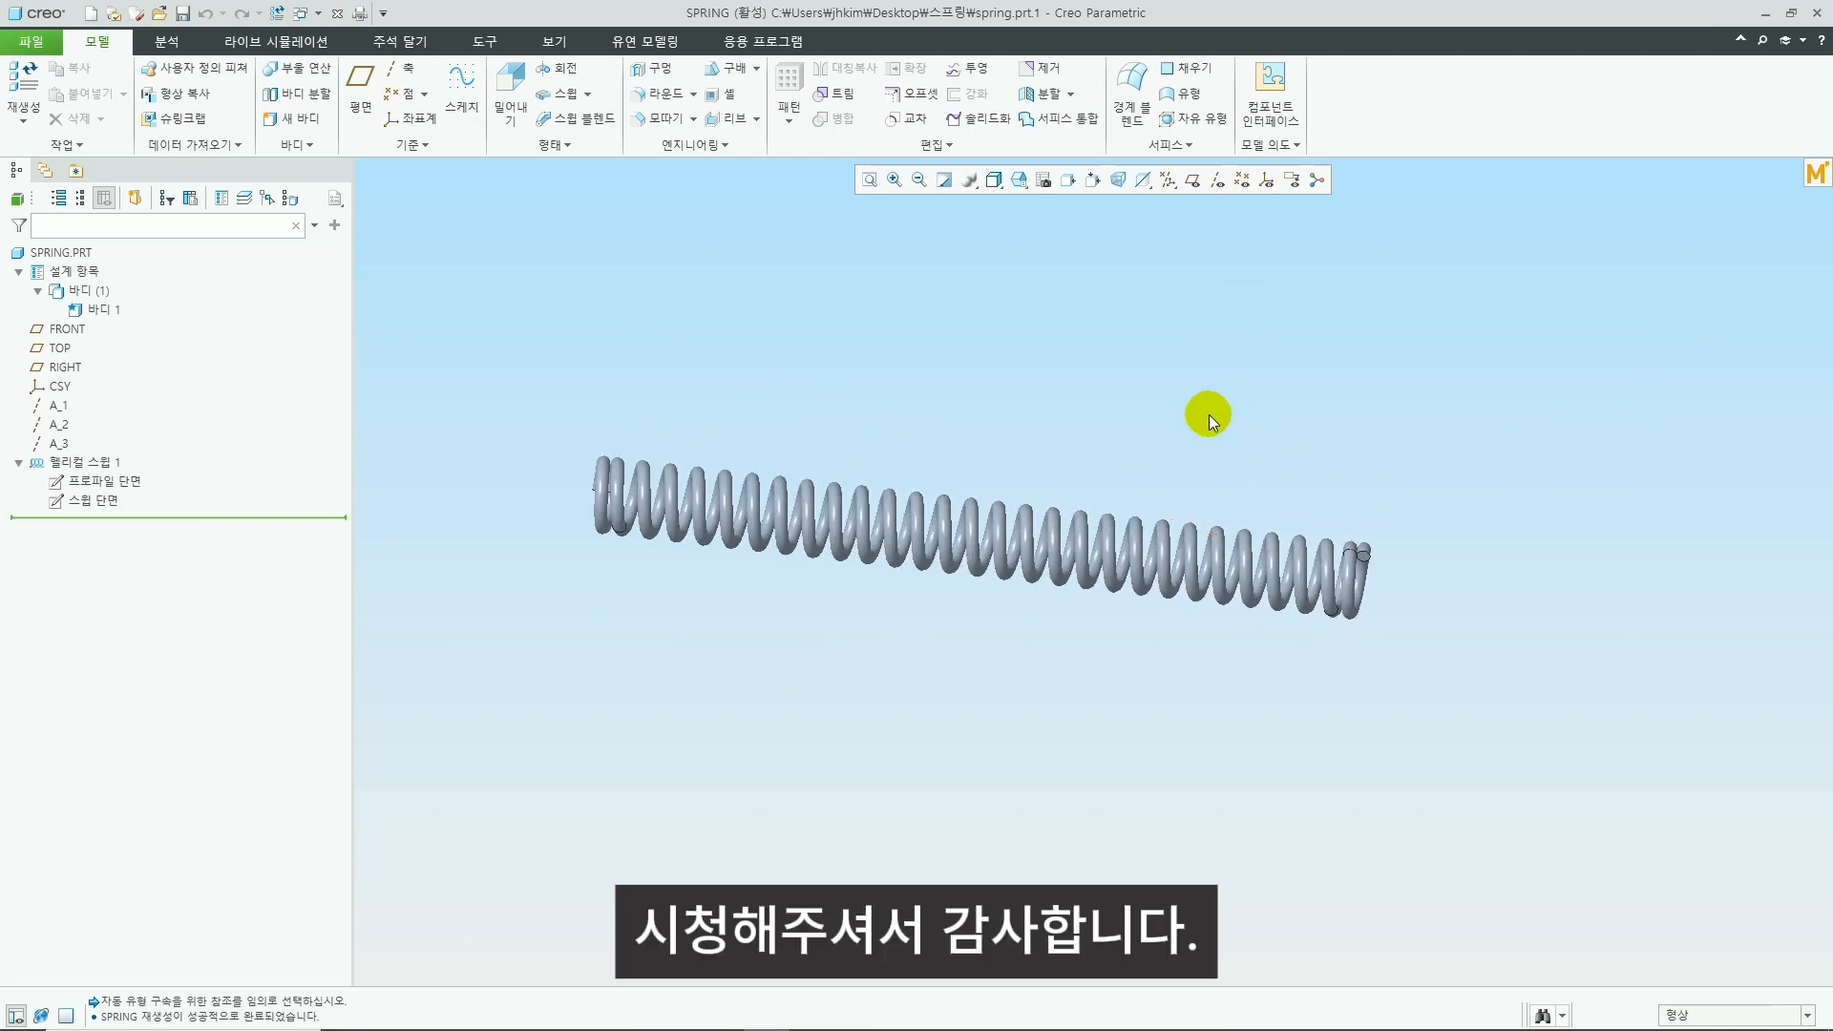
pyautogui.moveTo(1206, 409); pyautogui.dragTo(1333, 655)
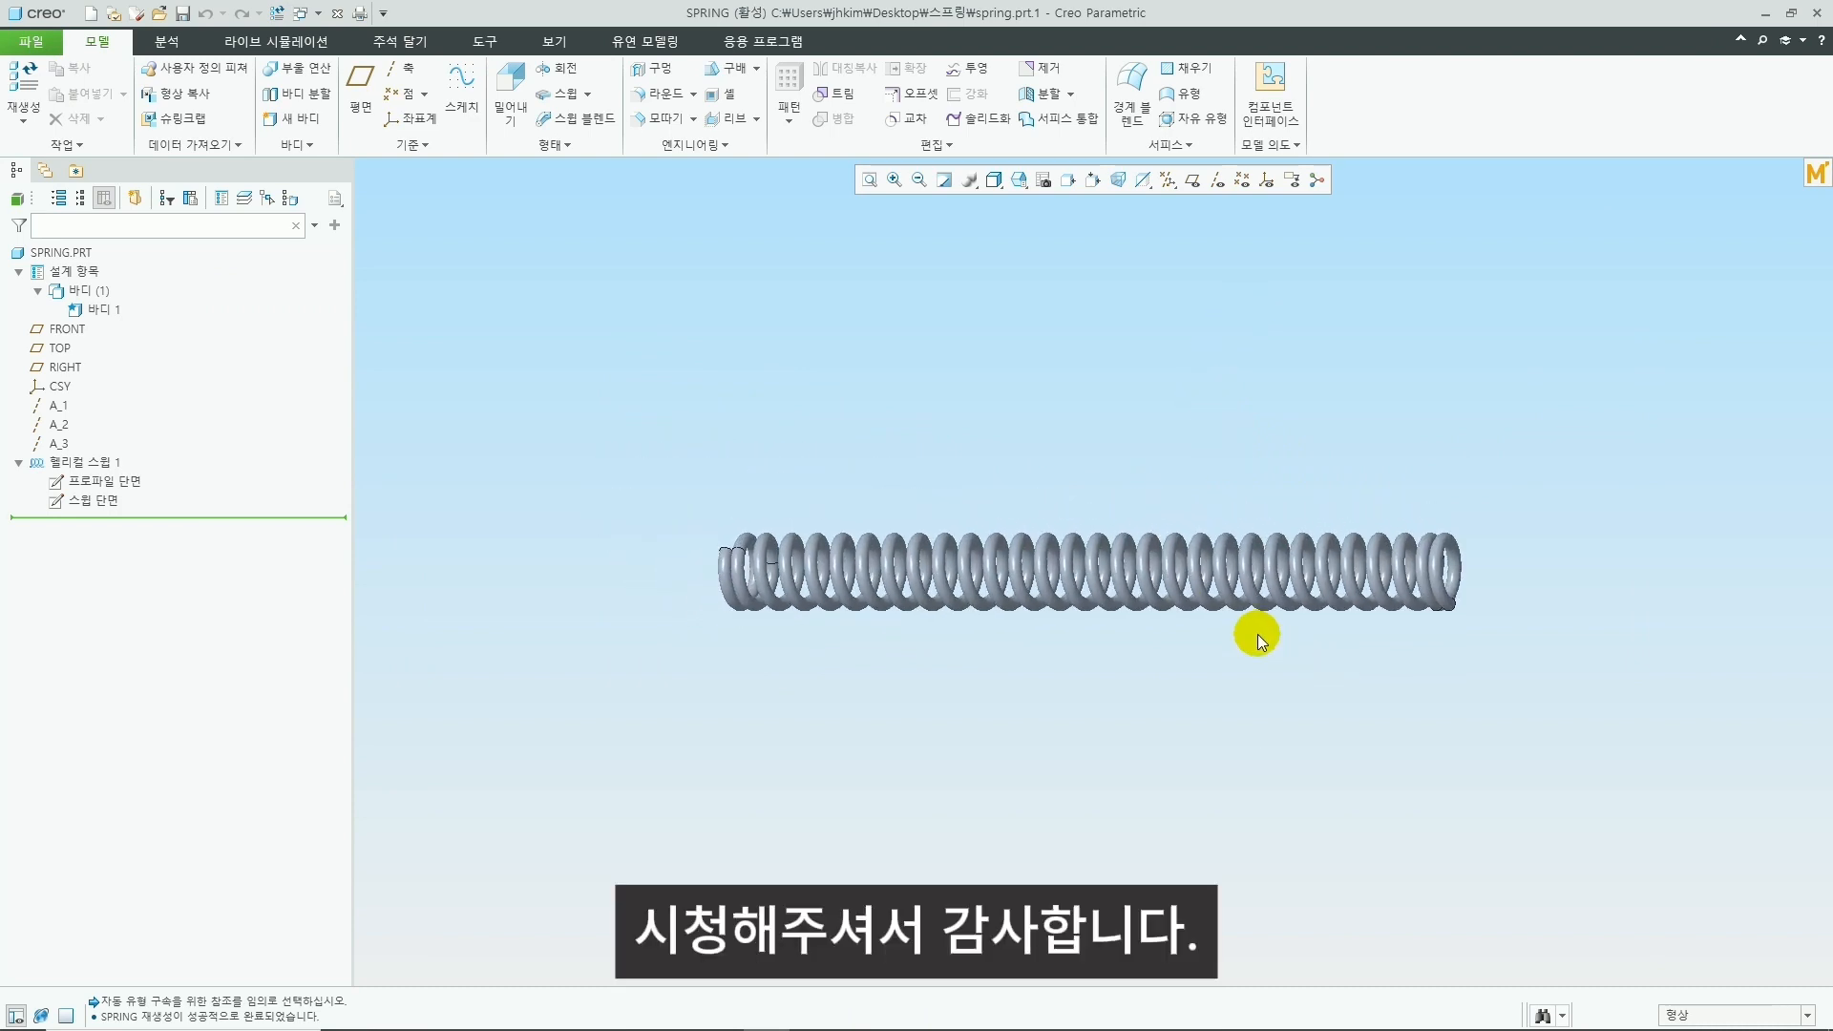